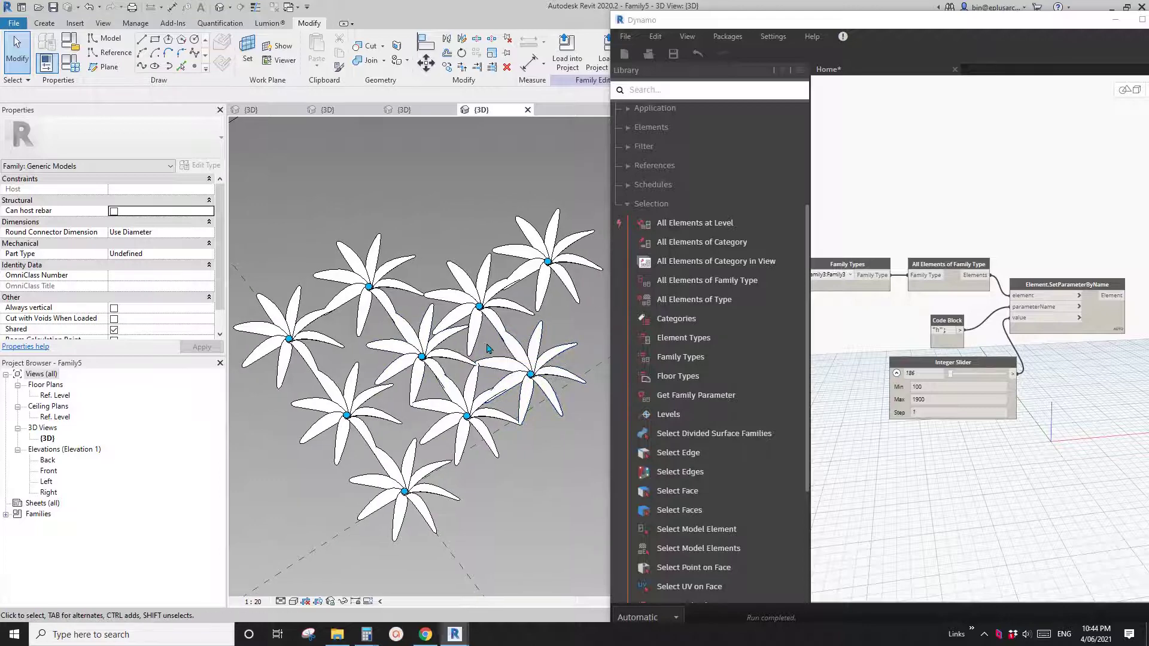
Step: Test the flowers' opening and closing by running the Dynamo Integer Slider up to its maximum and back to 100
middle_click_drag(474, 334, 467, 332)
left_click(477, 355)
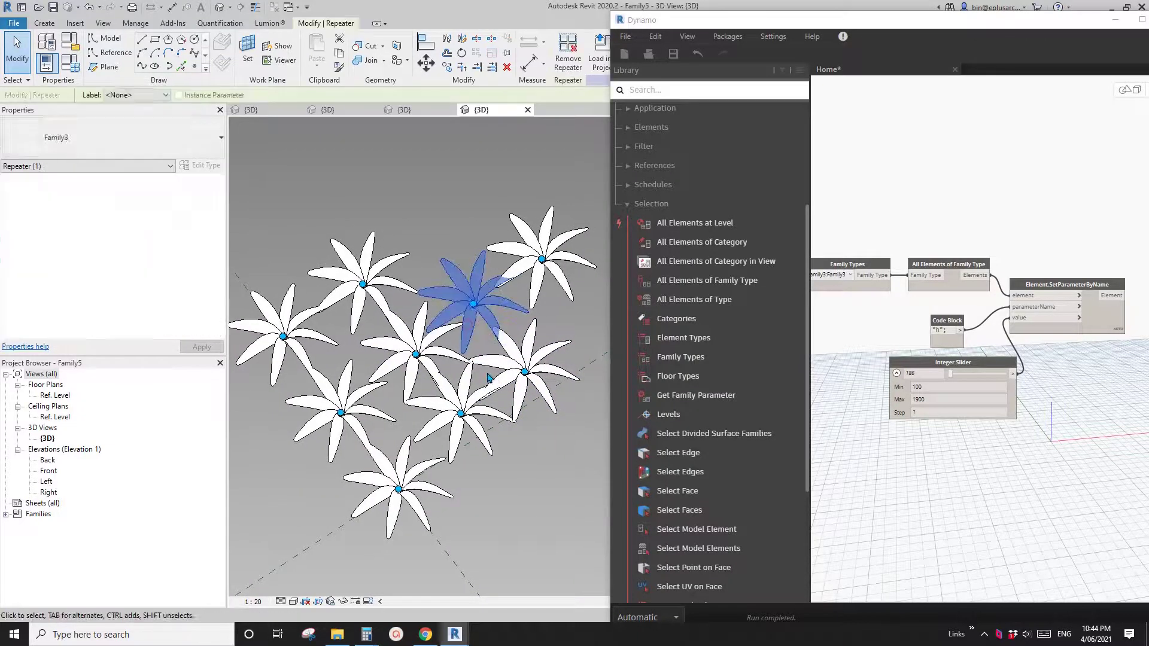
middle_click_drag(493, 397, 503, 283, "shift")
middle_click_drag(494, 191, 496, 237, "shift")
scroll(497, 236, "up", 1)
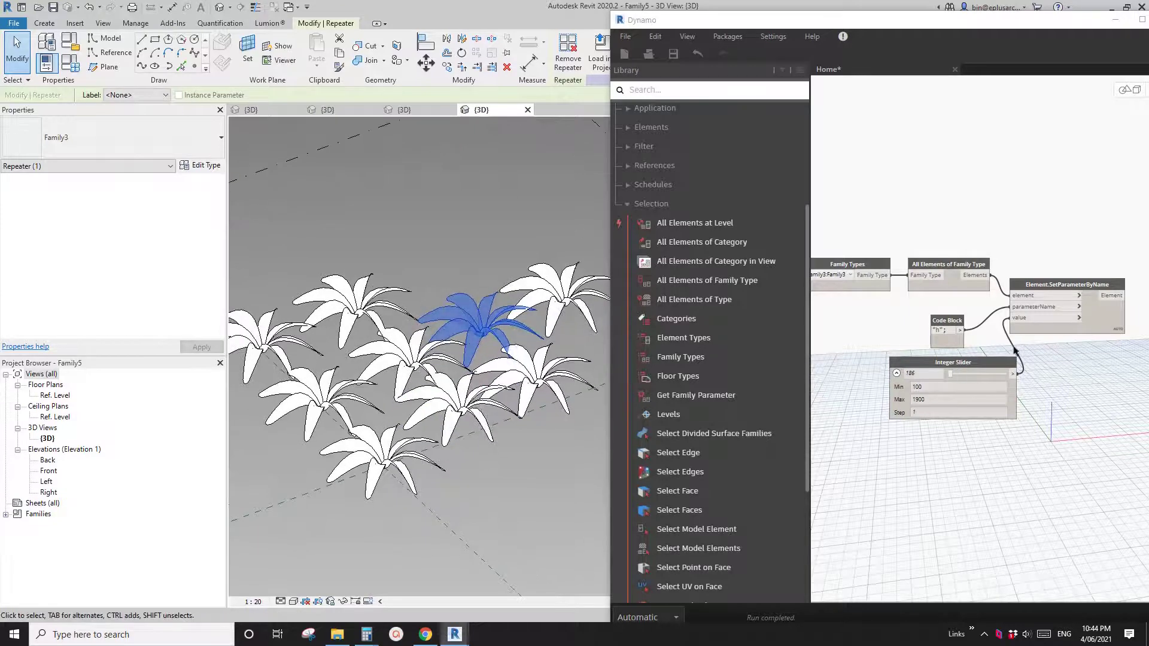
left_click_drag(959, 377, 1016, 386)
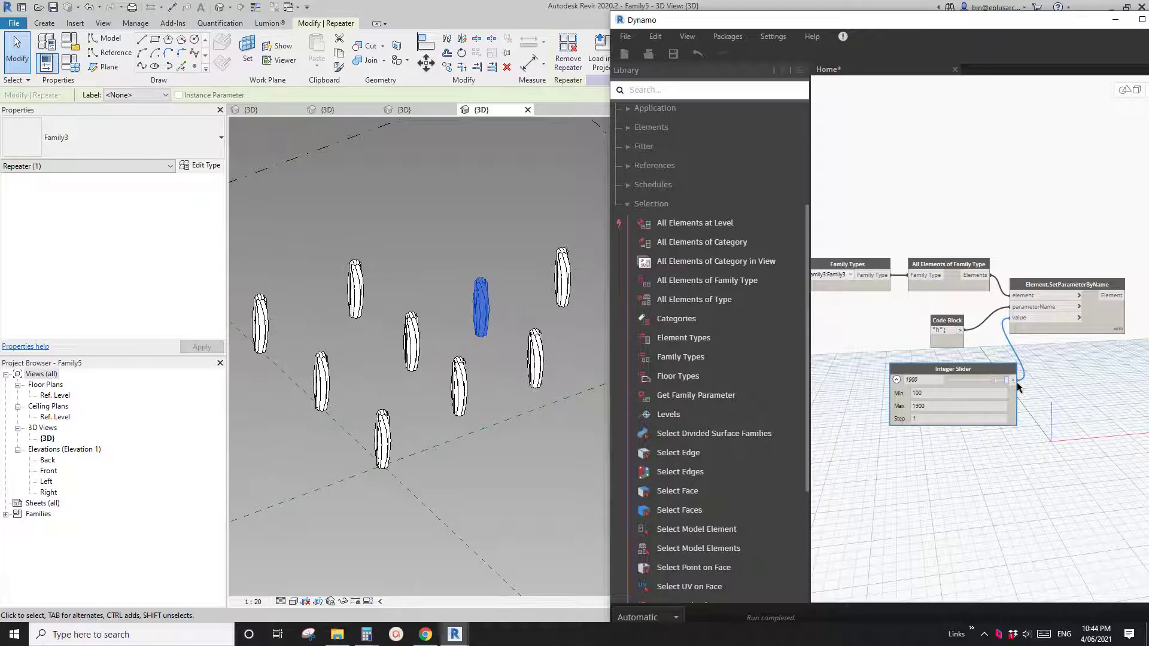
left_click_drag(998, 383, 908, 396)
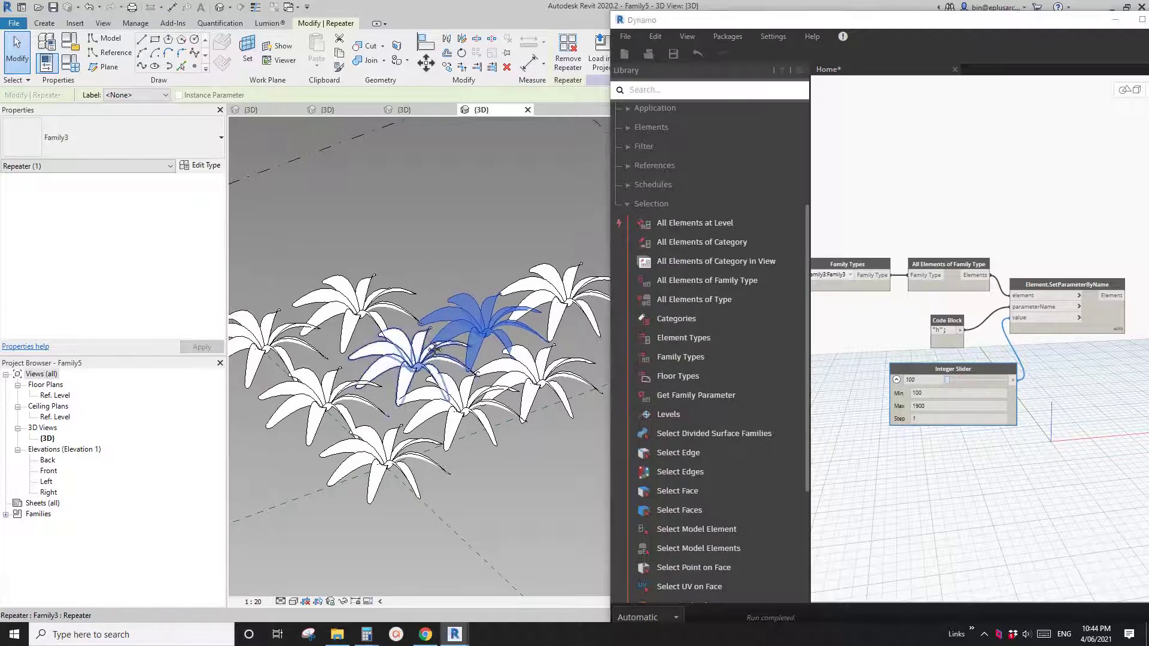
key("Escape")
scroll(451, 384, "down", 1)
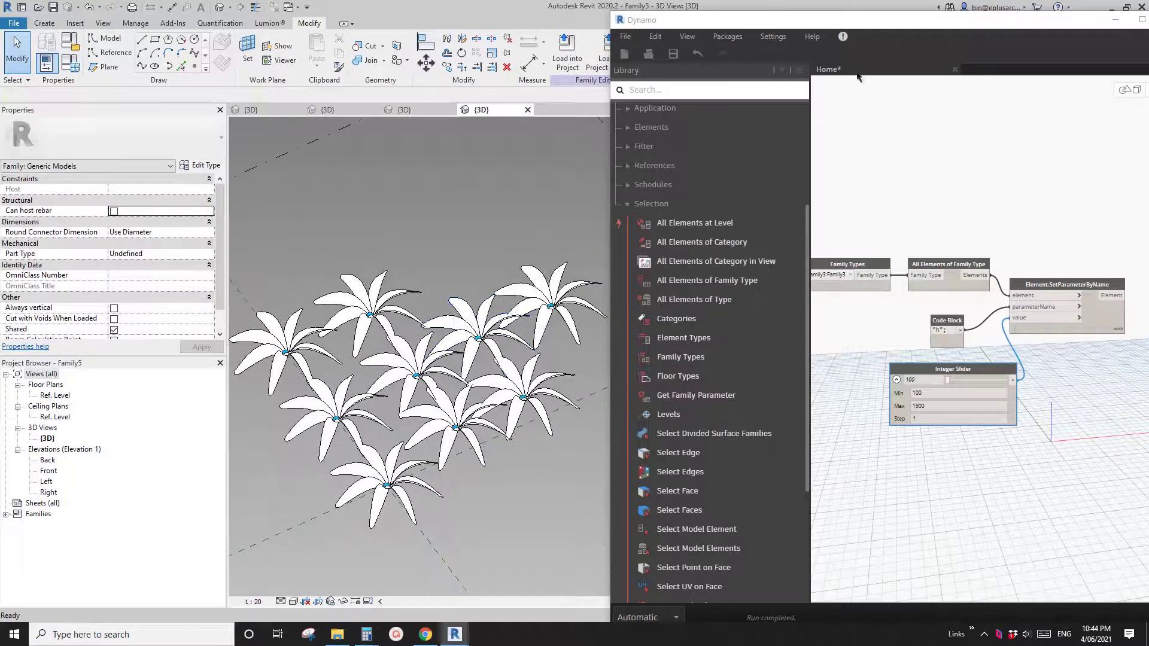
Step: Examine the white lily reference photo in Chrome, then switch back to Revit and compare it with the flower array
left_click_drag(929, 20, 701, 77)
left_click(941, 76)
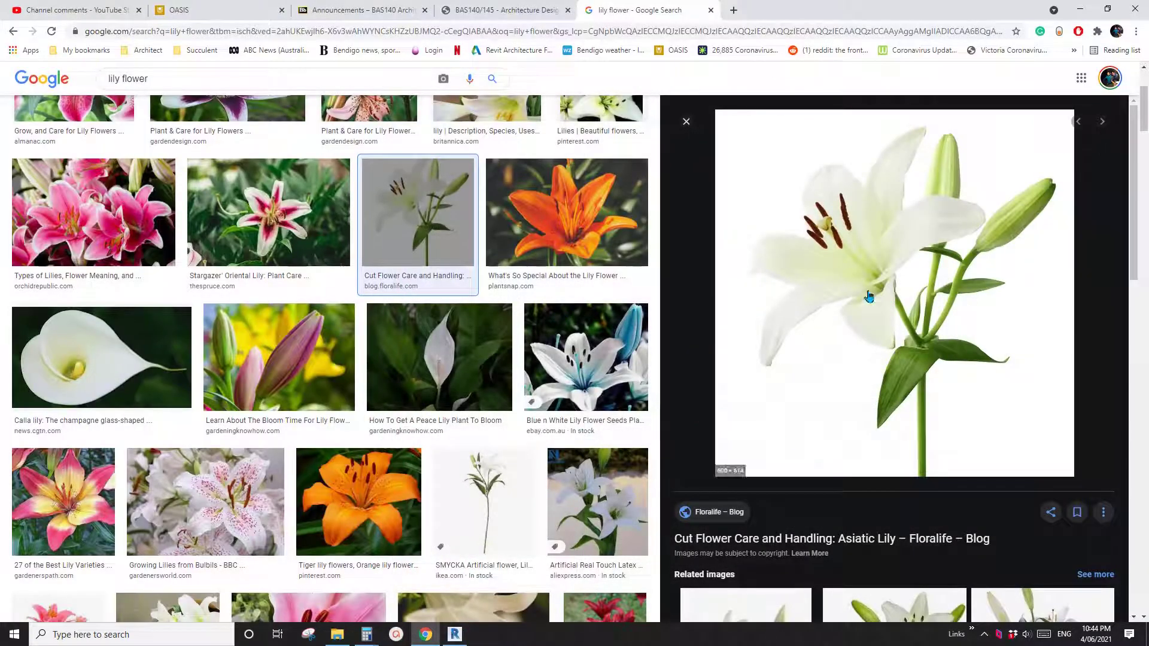
left_click(455, 634)
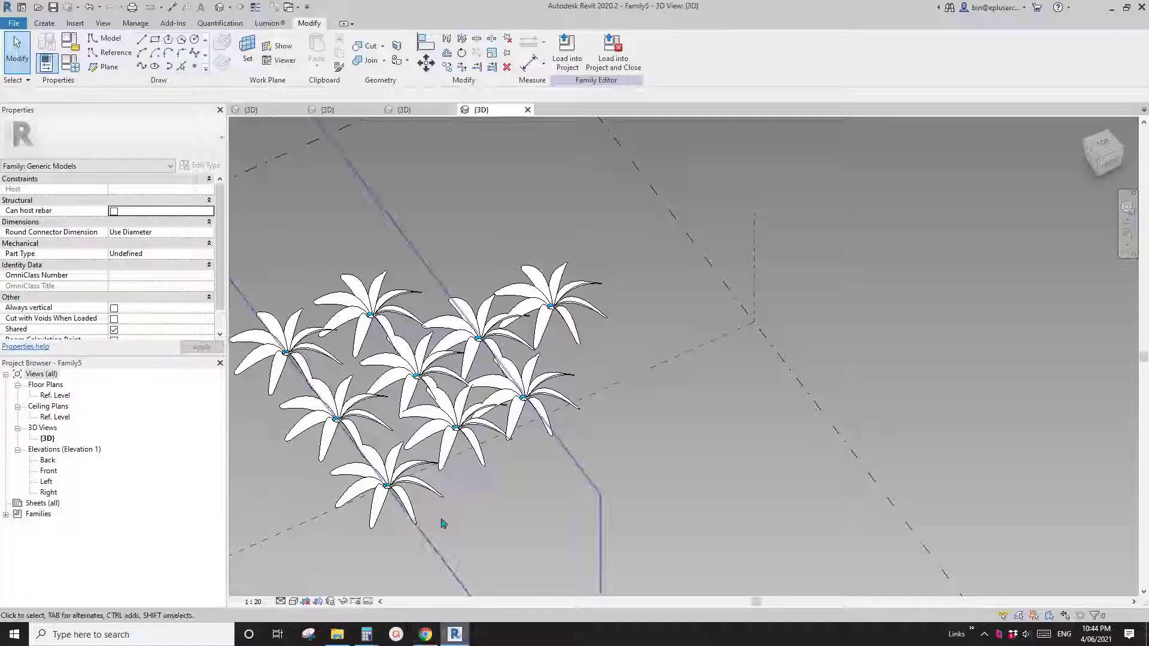
middle_click_drag(462, 348, 485, 372, "shift")
scroll(484, 372, "up", 1)
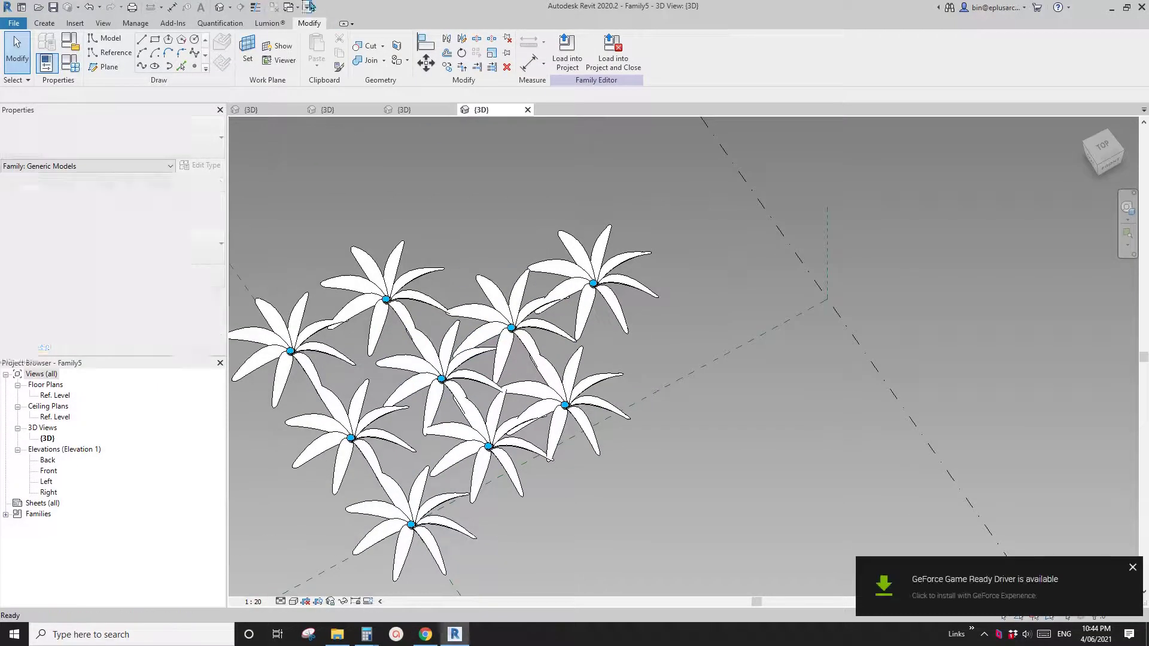
Step: Close Family5, Family3, Project2 and Family4 without saving the changes
left_click(528, 110)
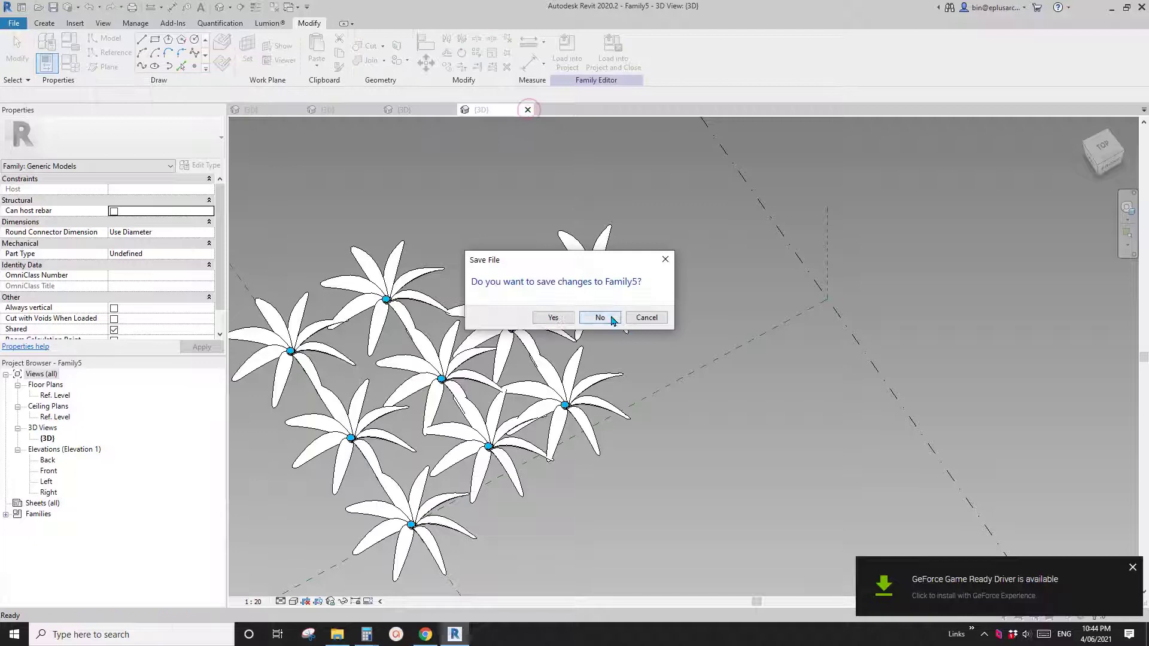
left_click(599, 318)
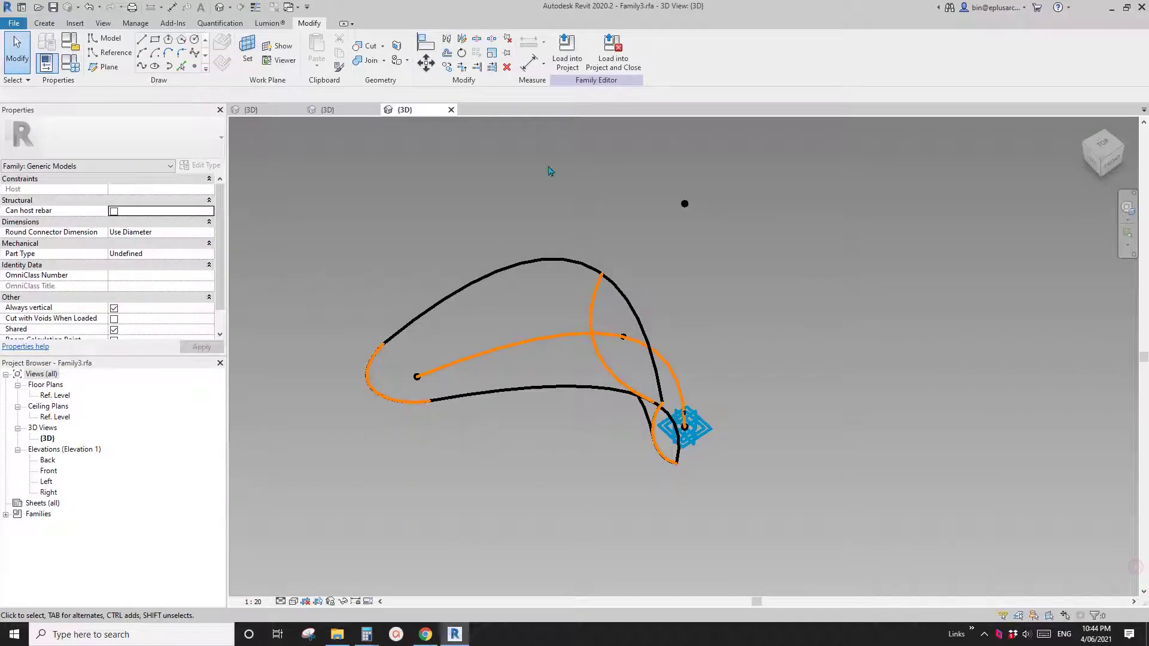
left_click(451, 111)
left_click(599, 318)
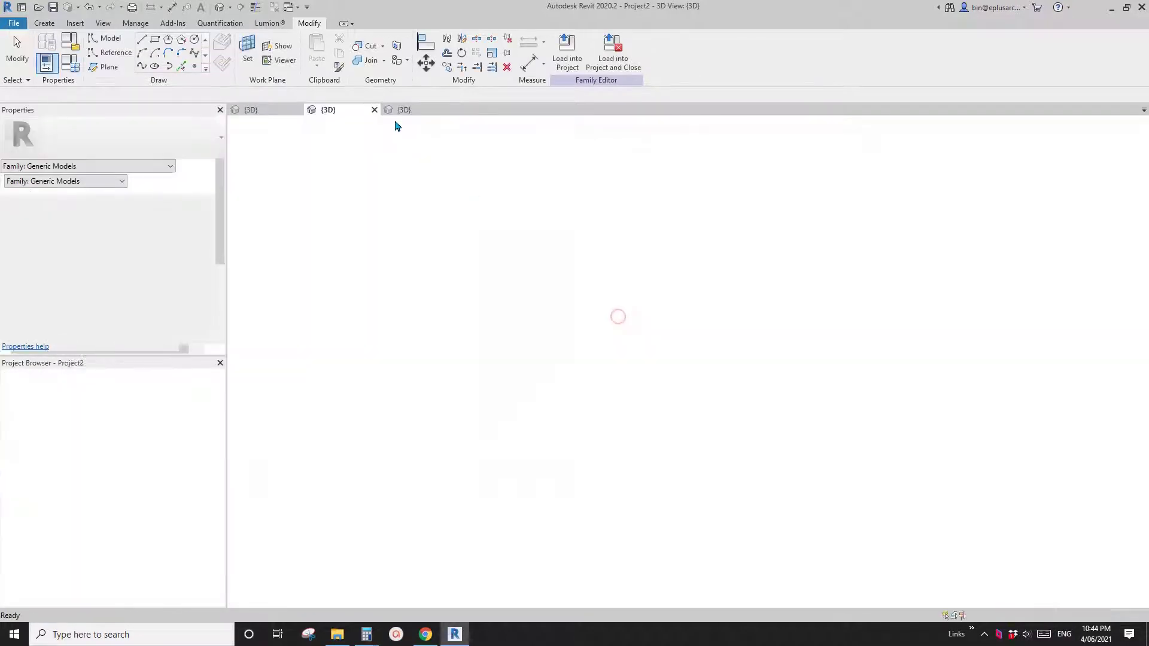
left_click(652, 364)
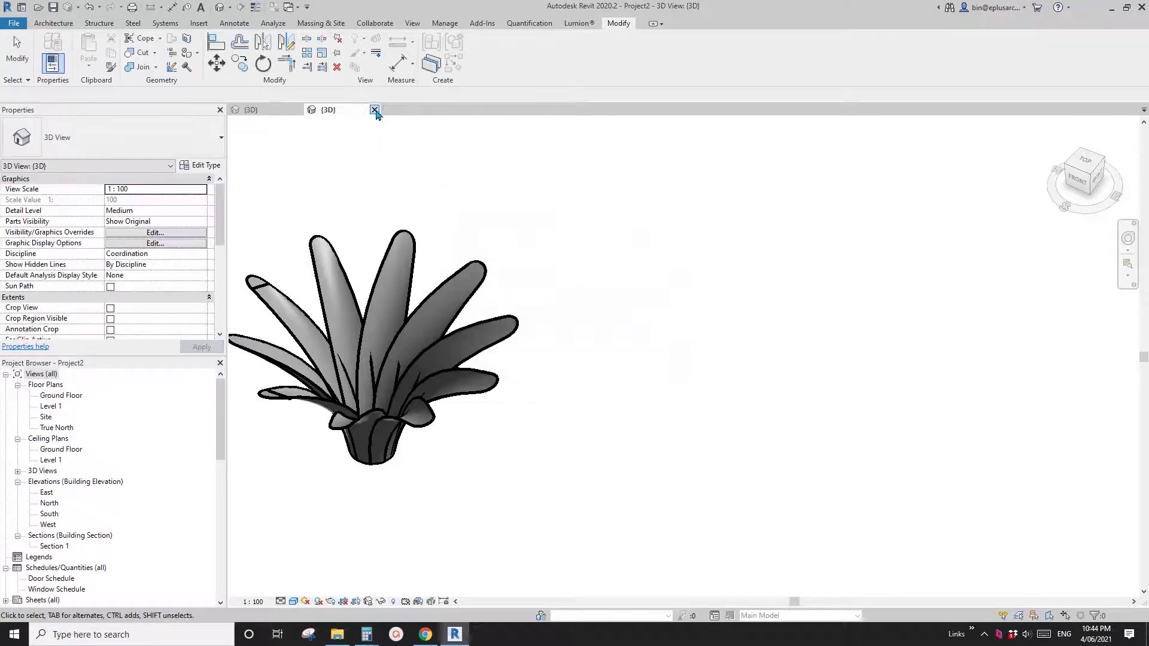
left_click(374, 109)
left_click(553, 318)
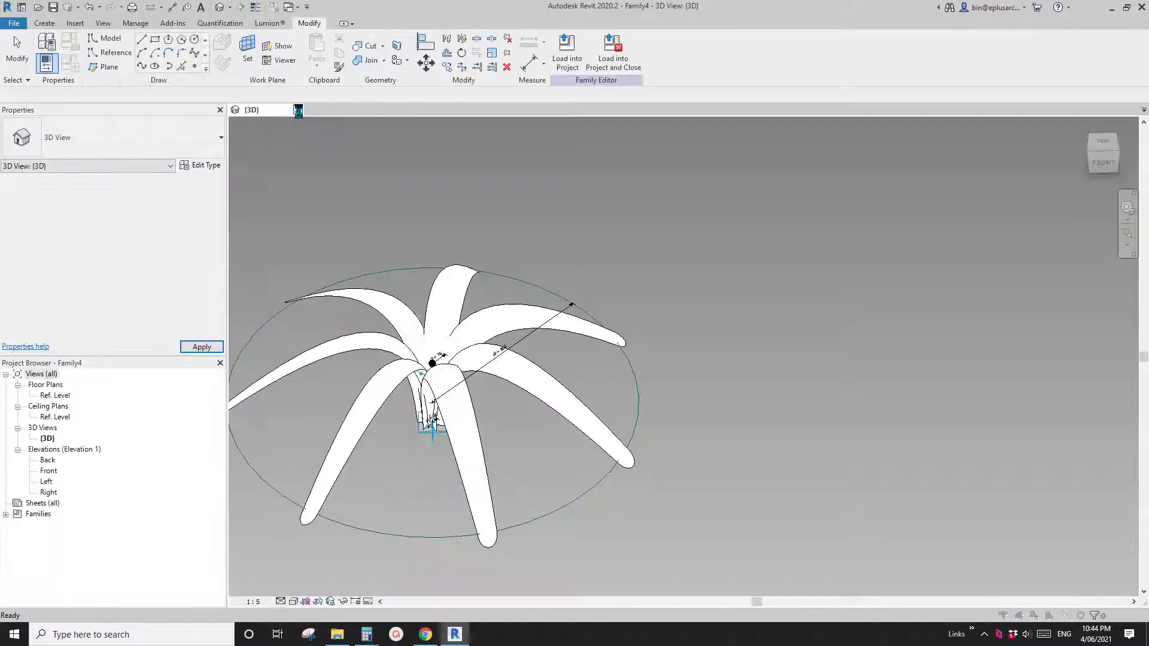
left_click(652, 363)
left_click(298, 110)
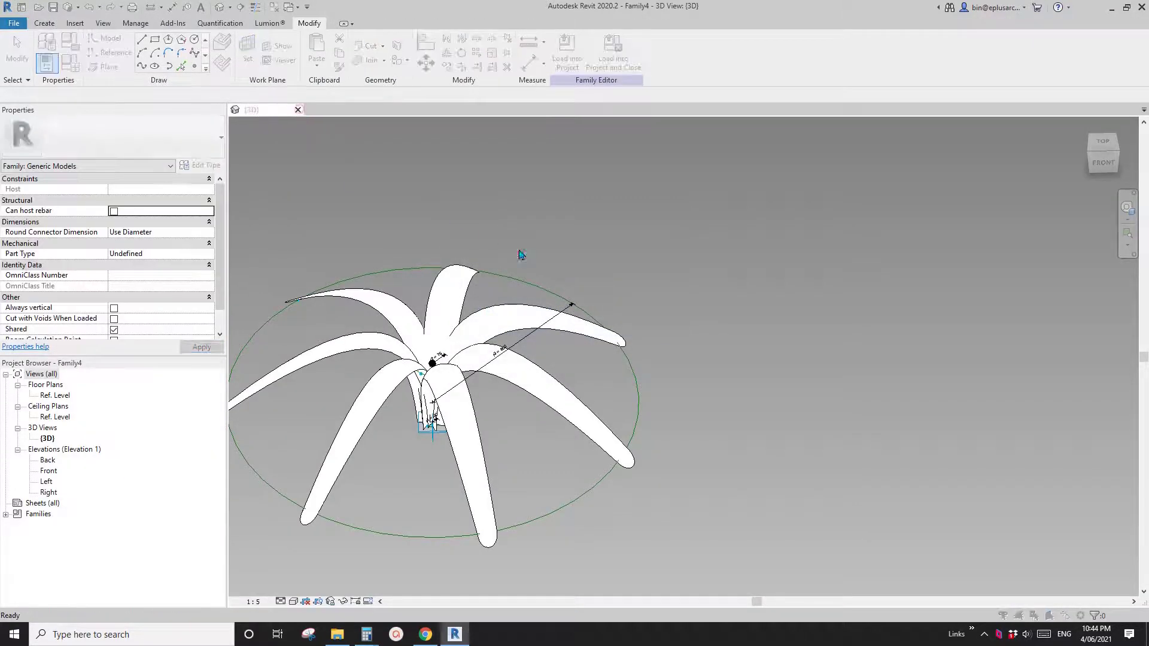
left_click(593, 317)
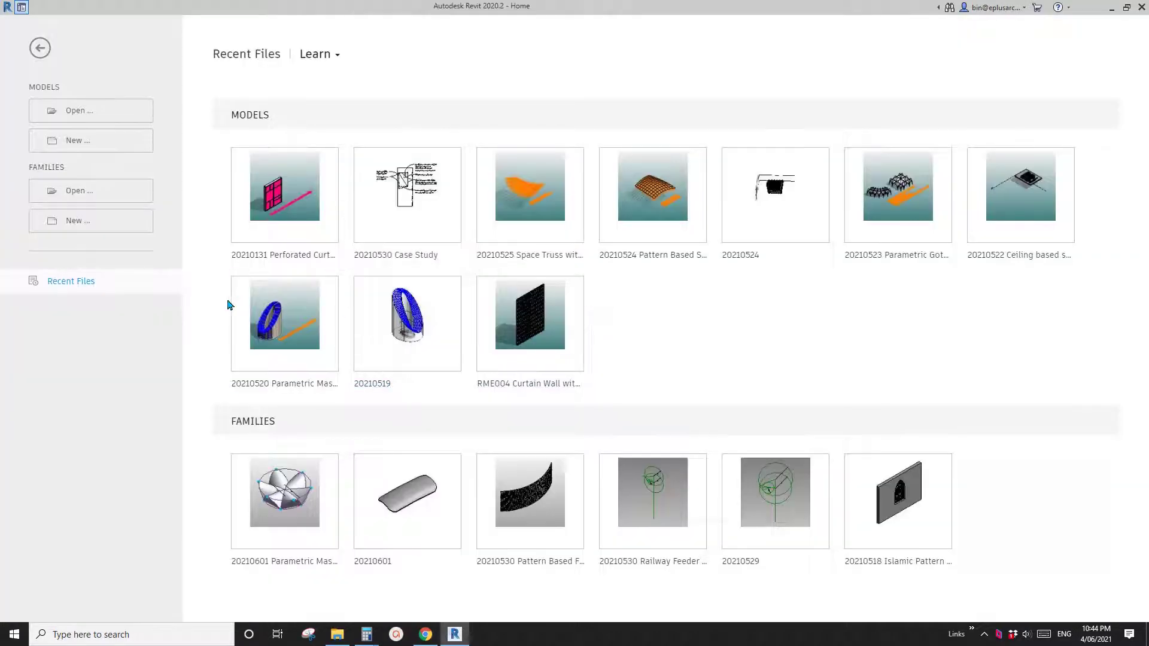
Step: Create a new family from the Metric Generic Model Adaptive.rft template
left_click(90, 222)
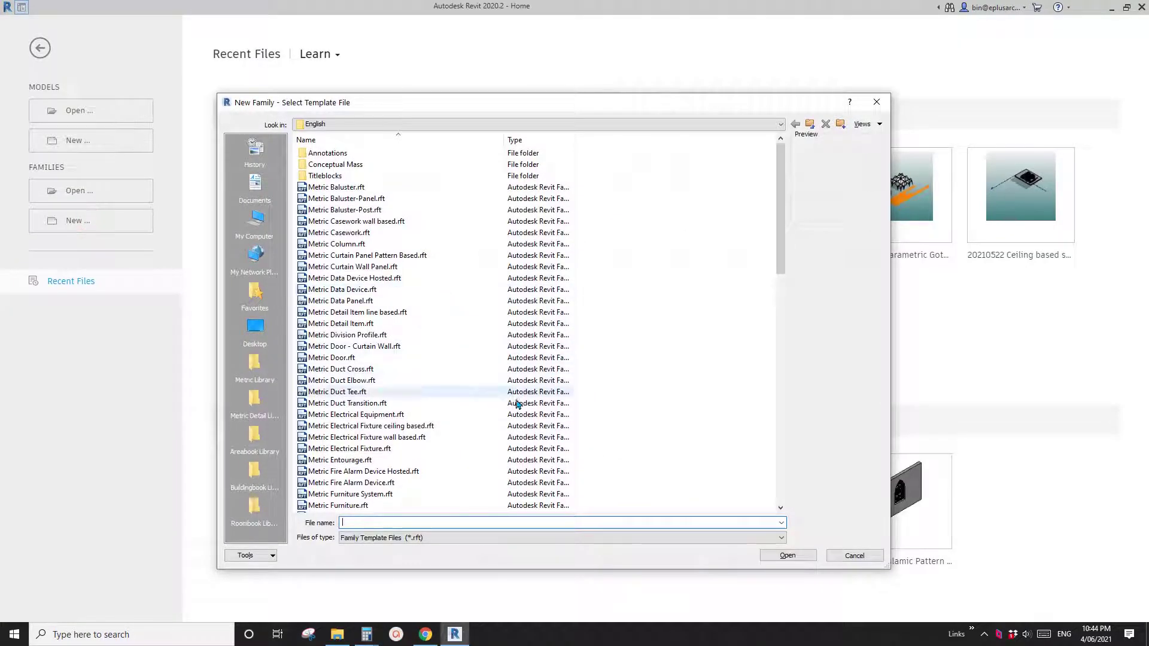
scroll(444, 443, "down", 4)
left_click(396, 381)
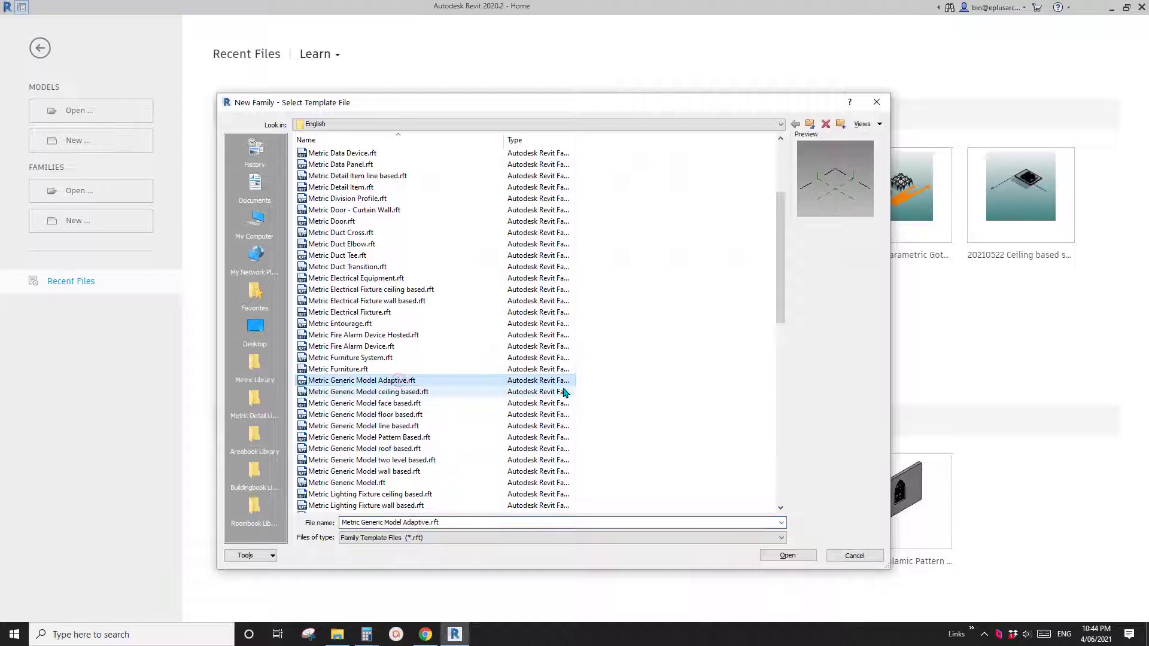
left_click(788, 555)
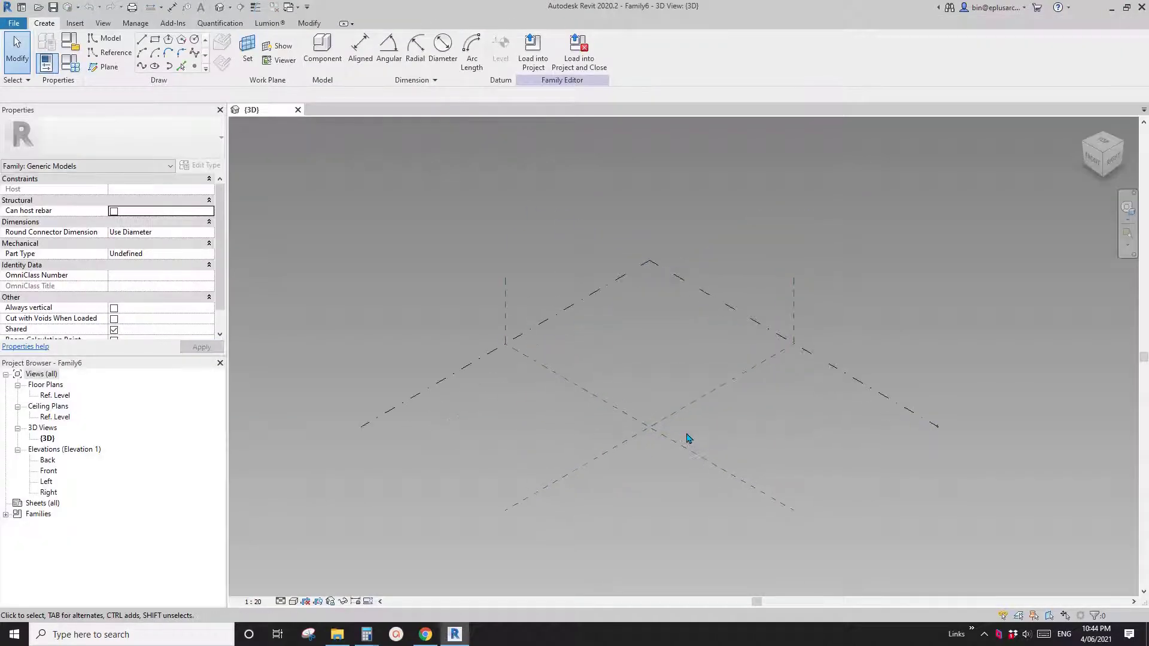
Step: Place a reference point on the Ref. Level near the reference planes' intersection and make it adaptive
left_click(195, 67)
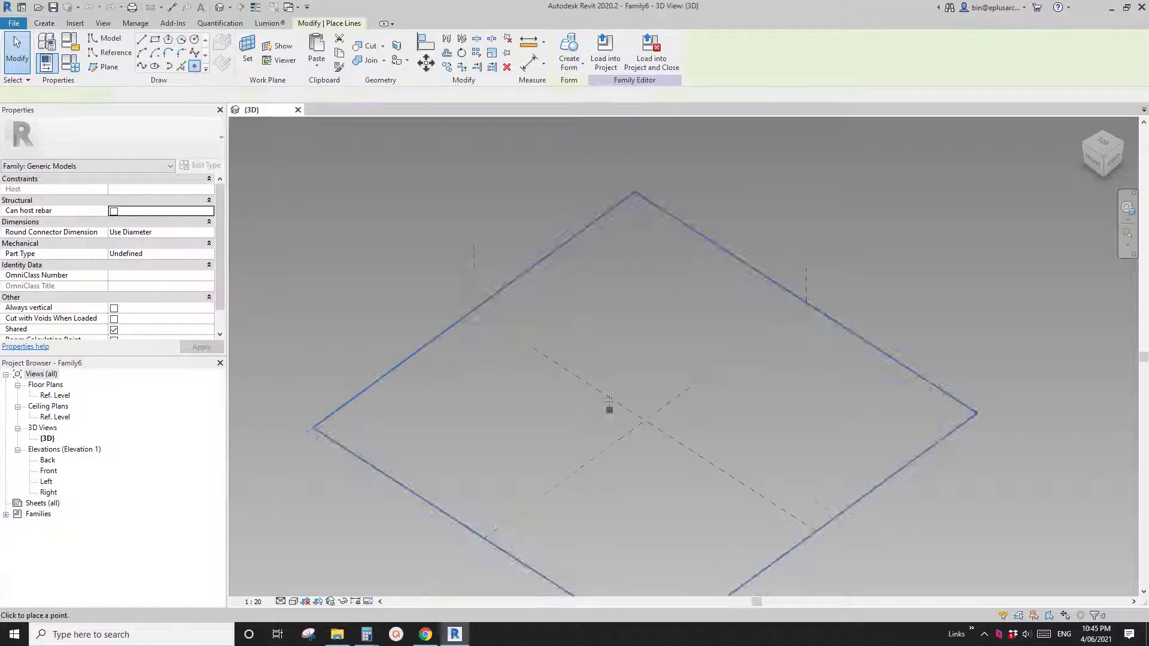
scroll(599, 401, "up", 5)
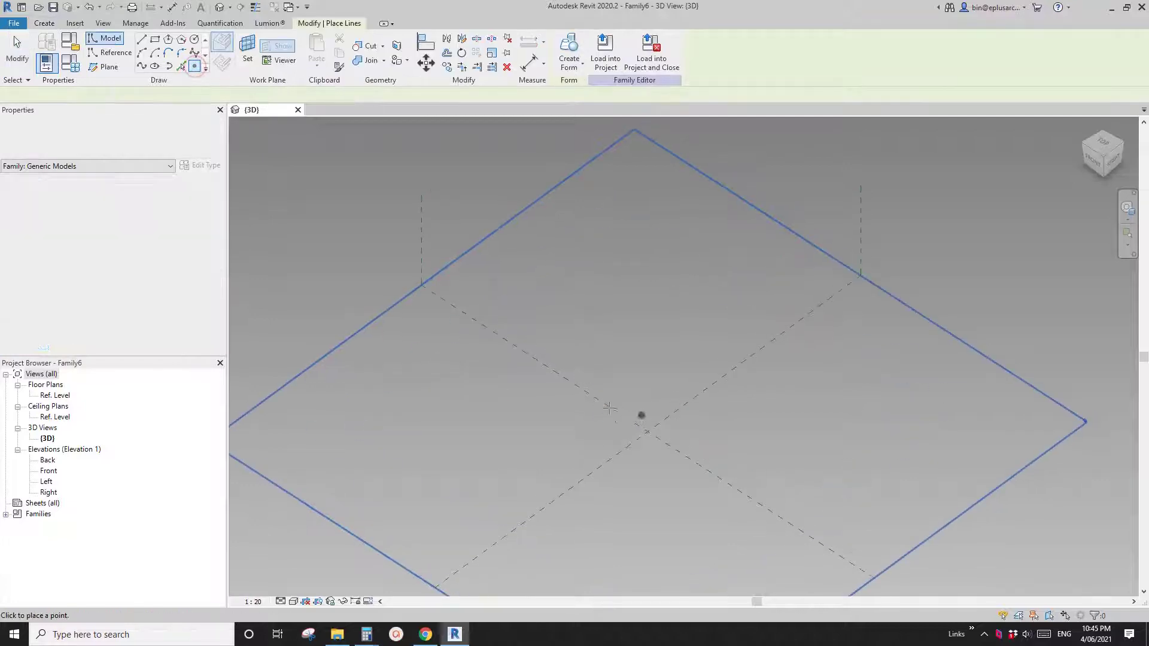
left_click(577, 366)
key("Escape")
left_click(586, 382)
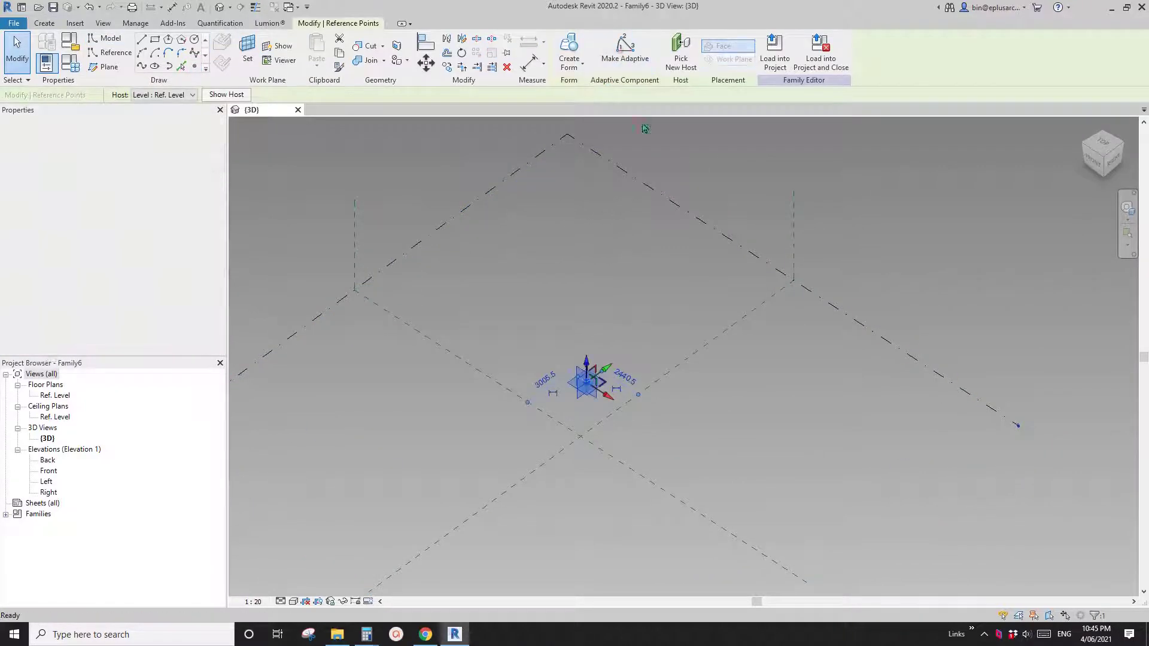
left_click(625, 51)
middle_click_drag(629, 299, 638, 320, "shift")
left_click(279, 164)
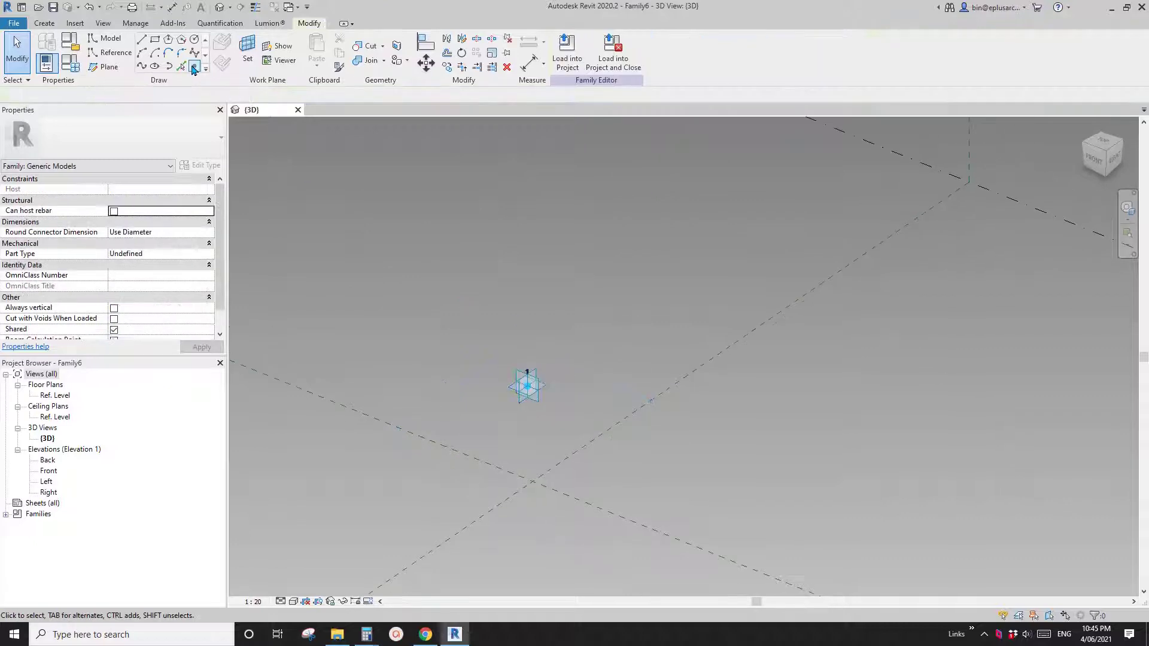
Step: Set the adaptive point's horizontal plane as the work plane and place a reference point on it at the same location
left_click(194, 67)
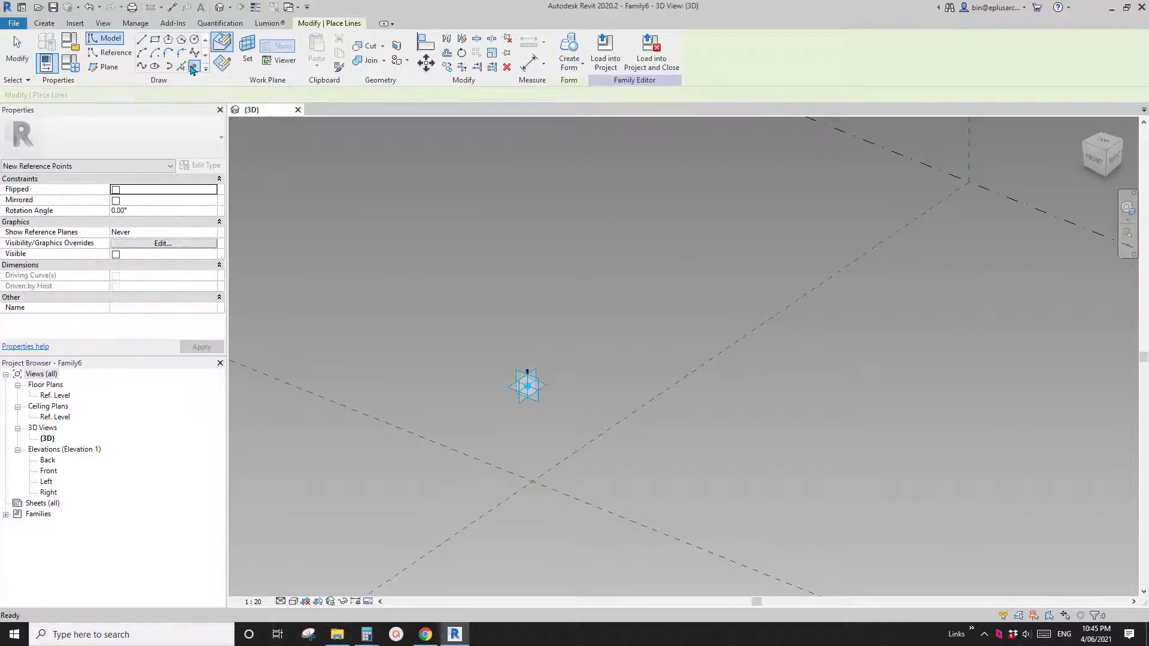
left_click(247, 54)
scroll(544, 360, "up", 2)
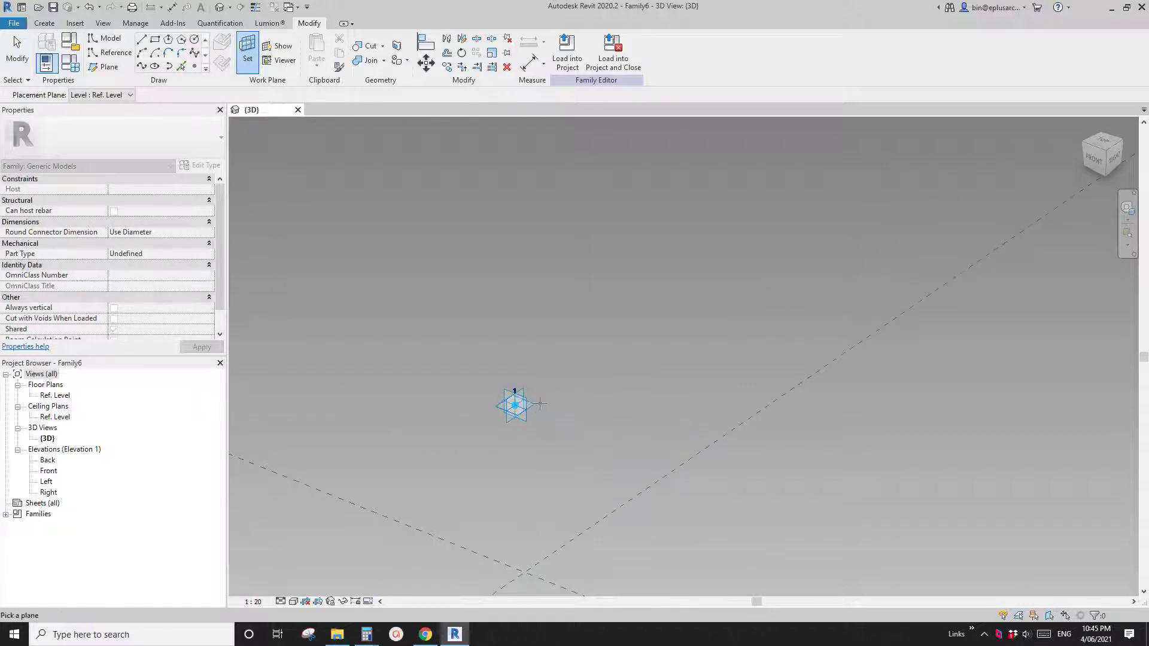
left_click(535, 406)
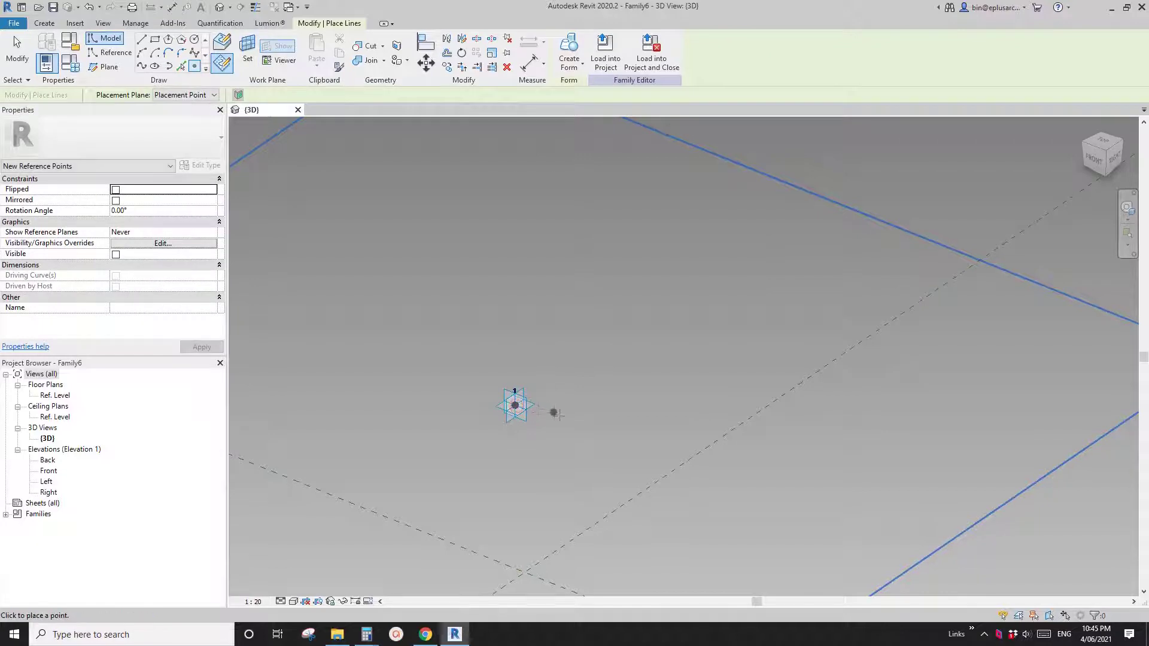
key("Escape")
key("Escape")
Step: Raise the hosted reference point about 1415 mm above the adaptive point and link its offset to a new family parameter h
left_click(515, 406)
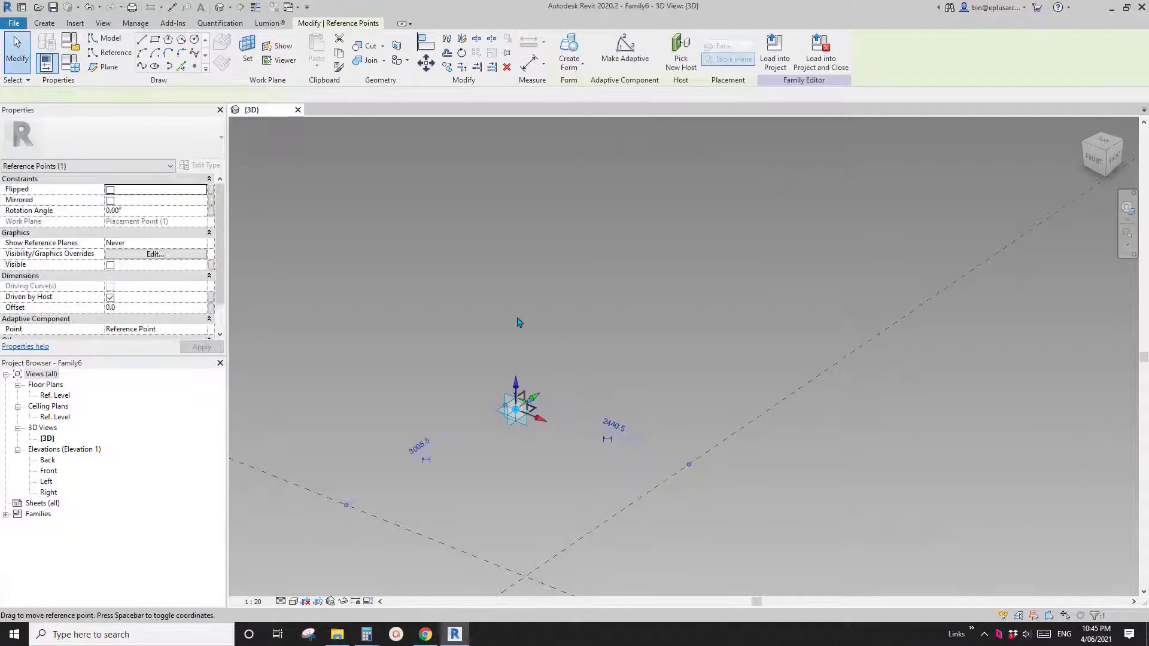
left_click_drag(518, 322, 512, 321)
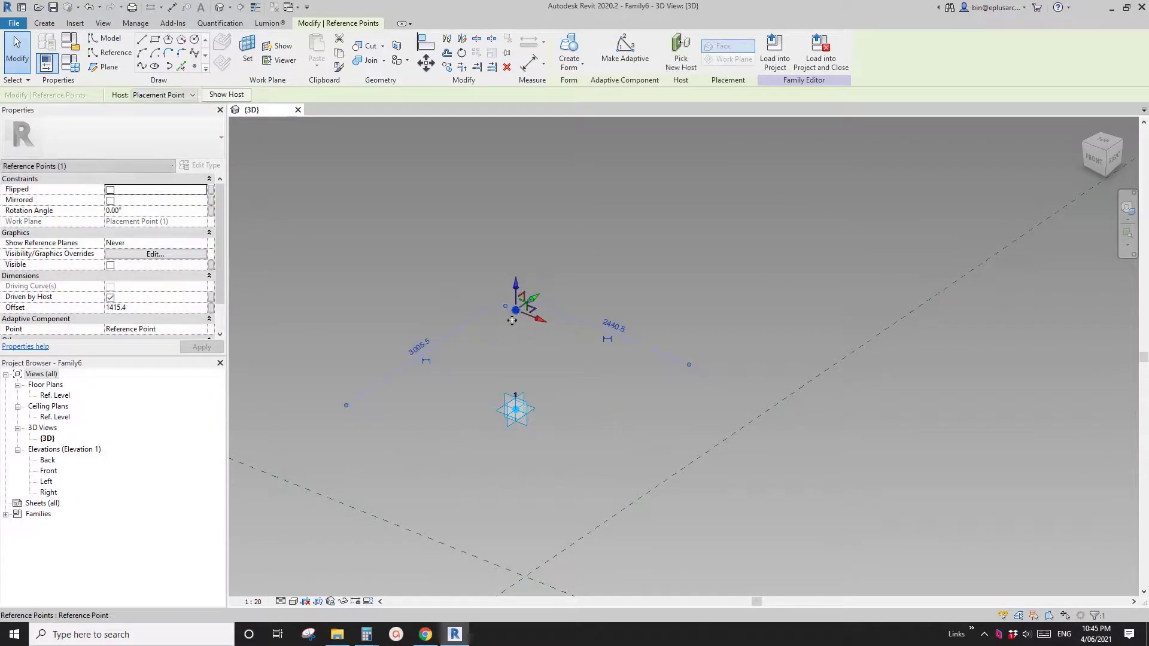
left_click(211, 308)
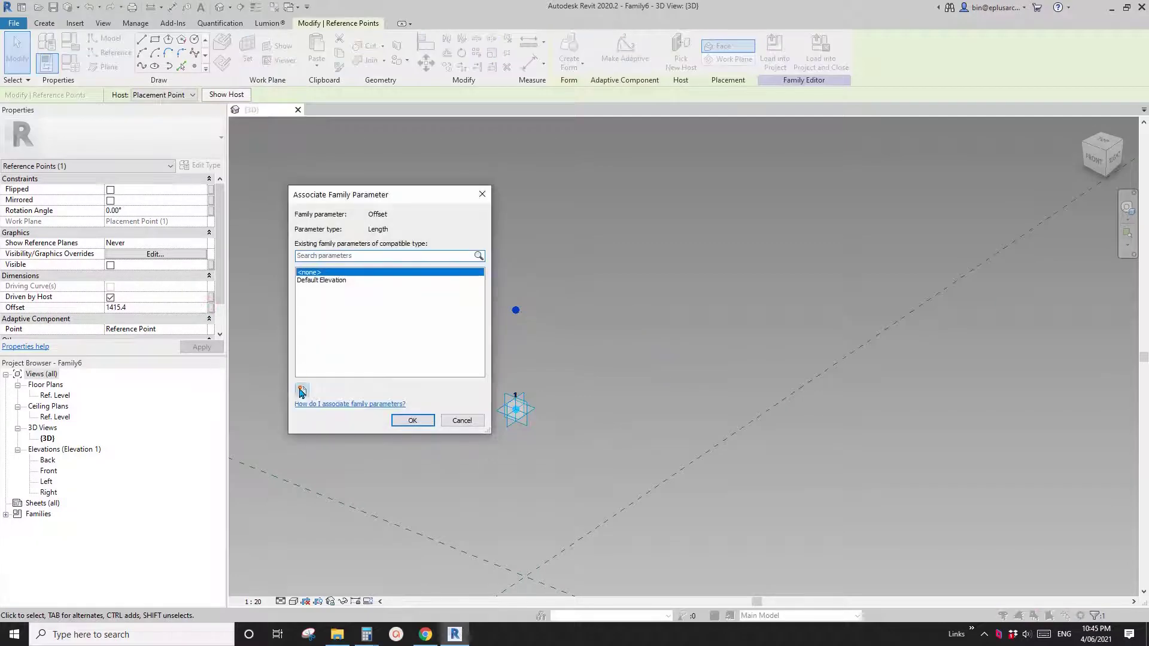
left_click(301, 390)
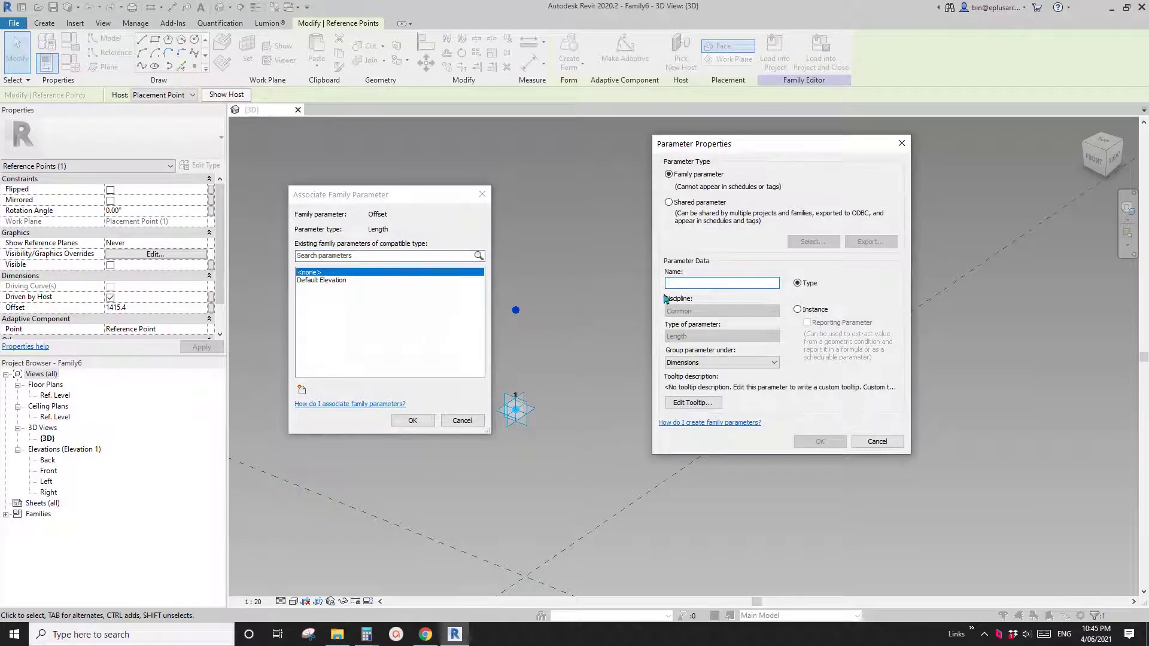
left_click(821, 440)
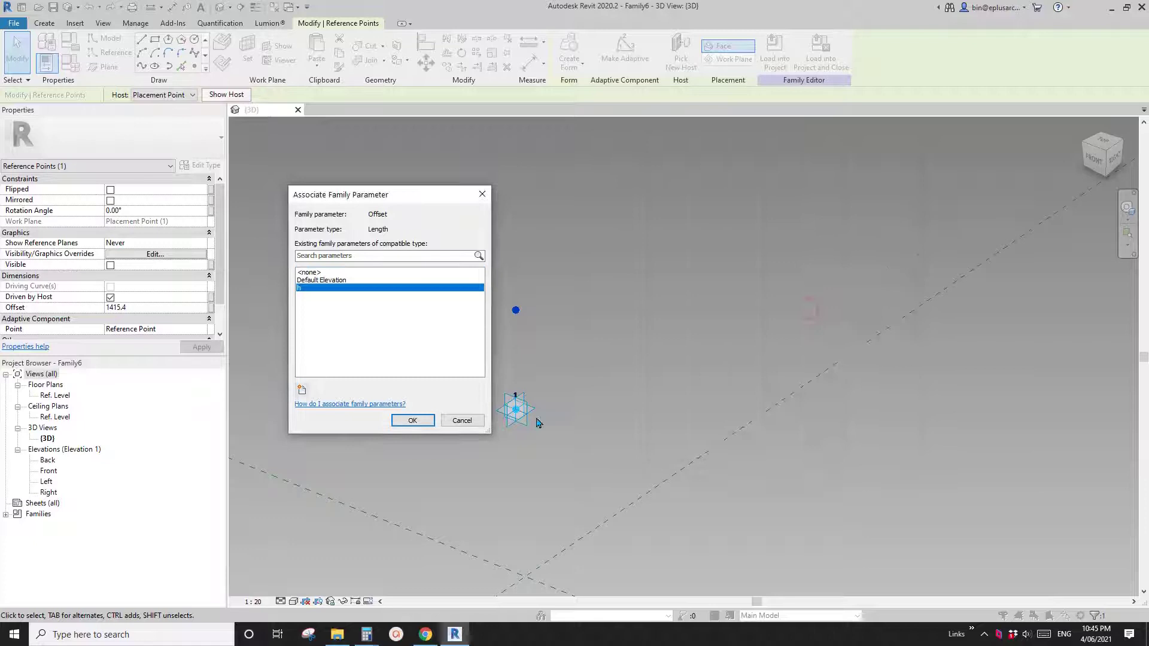
left_click(417, 422)
Step: Set the raised point's vertical plane as the work plane and place a reference point on it at the same location
mouse_move(560, 341)
middle_mouse_down("shift")
mouse_move(561, 393)
mouse_move(587, 354)
mouse_move(562, 344)
mouse_move(577, 351)
mouse_move(592, 335)
middle_mouse_up("shift")
left_click(195, 67)
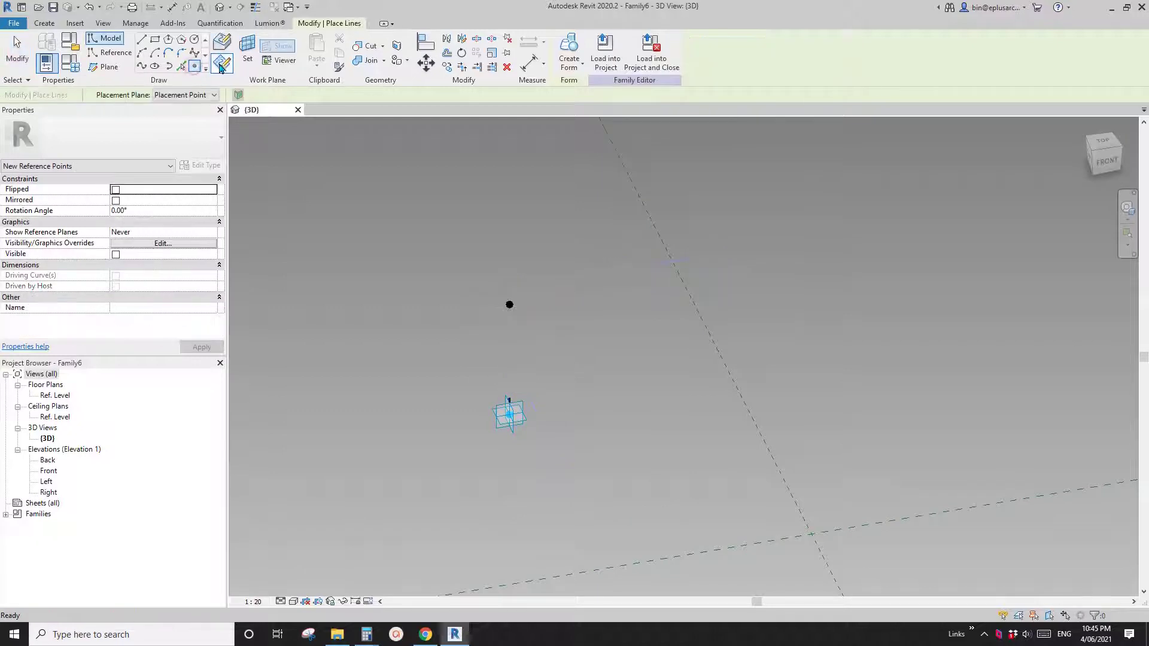
left_click(247, 48)
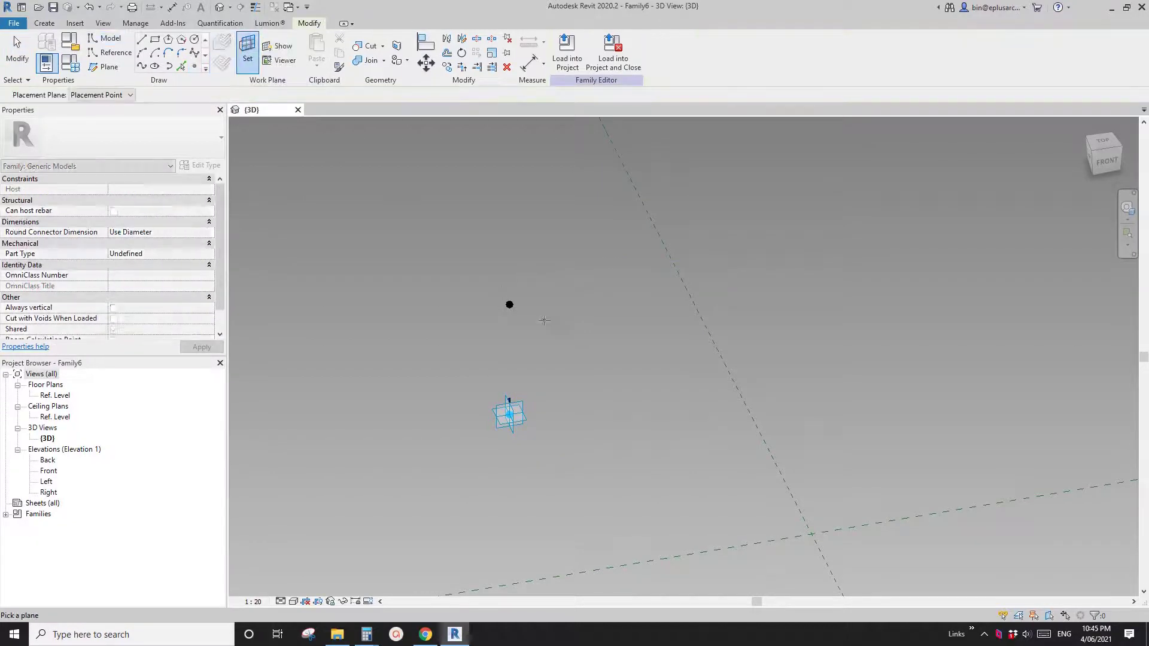
left_click(509, 305)
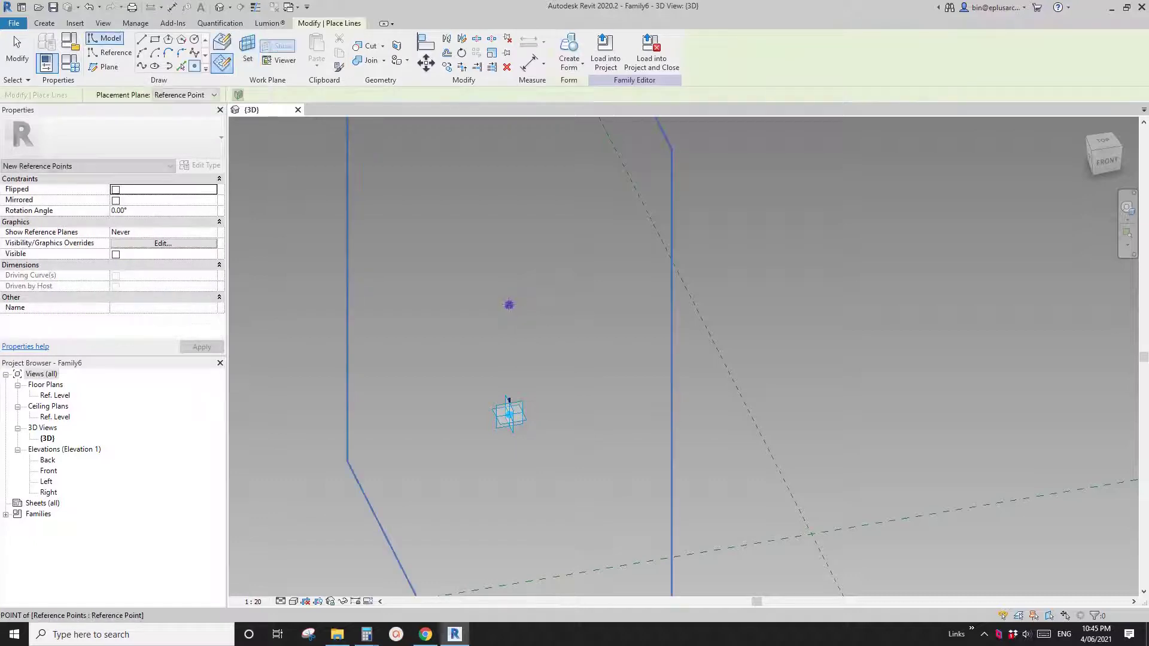
left_click(509, 304)
left_click(608, 355)
key("Escape")
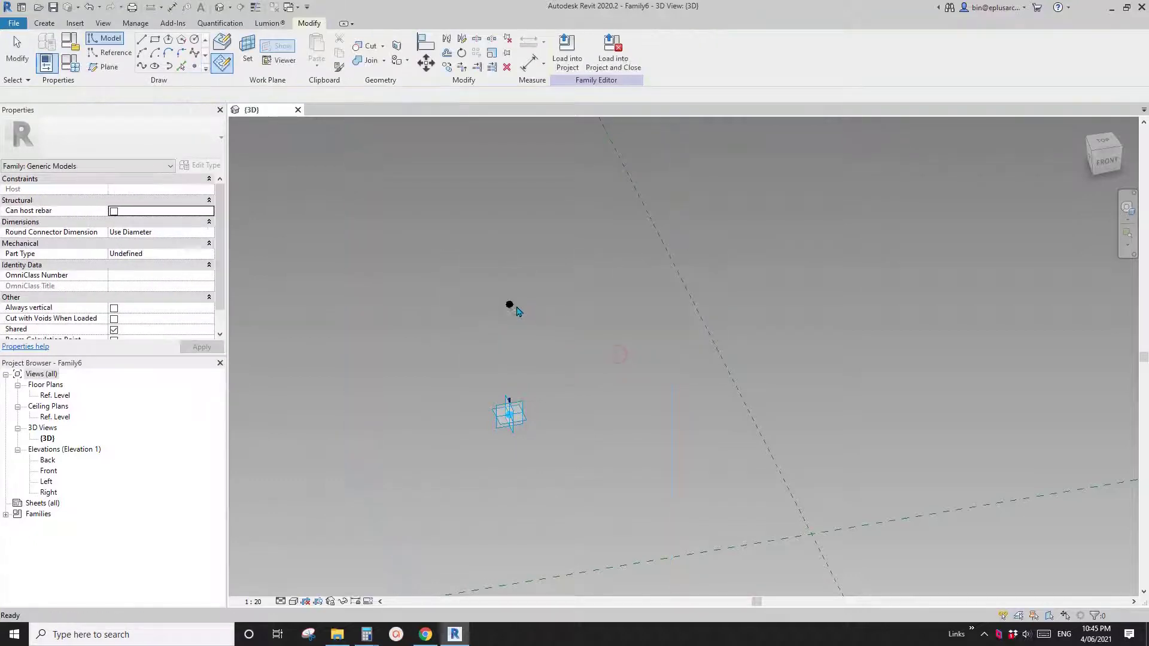
Step: Offset the newly placed reference point about 1097 mm sideways from the raised point and link its offset to a new instance parameter w
left_click(516, 308)
left_click_drag(540, 300, 639, 284)
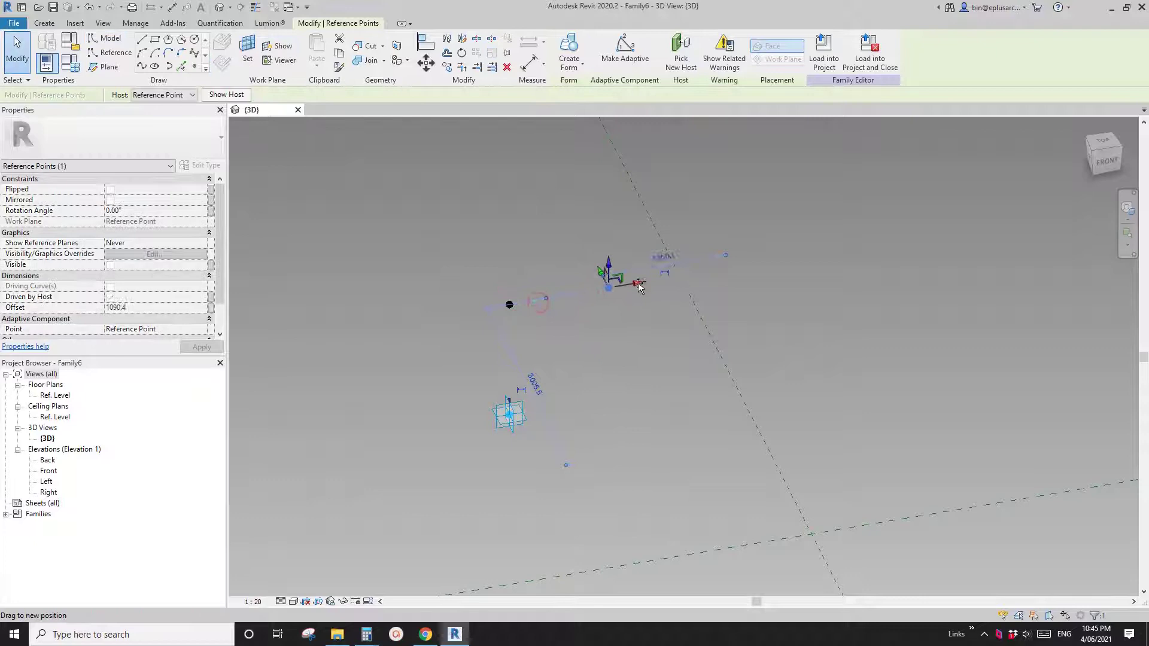
left_click(210, 307)
left_click(304, 391)
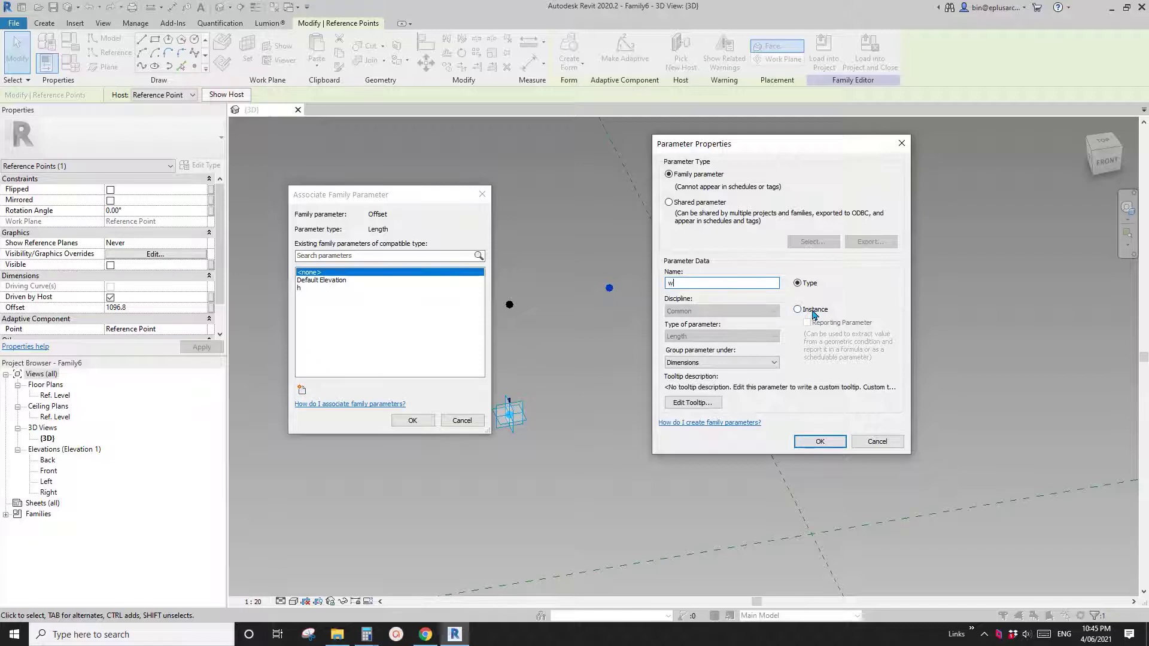
left_click(824, 445)
left_click(413, 421)
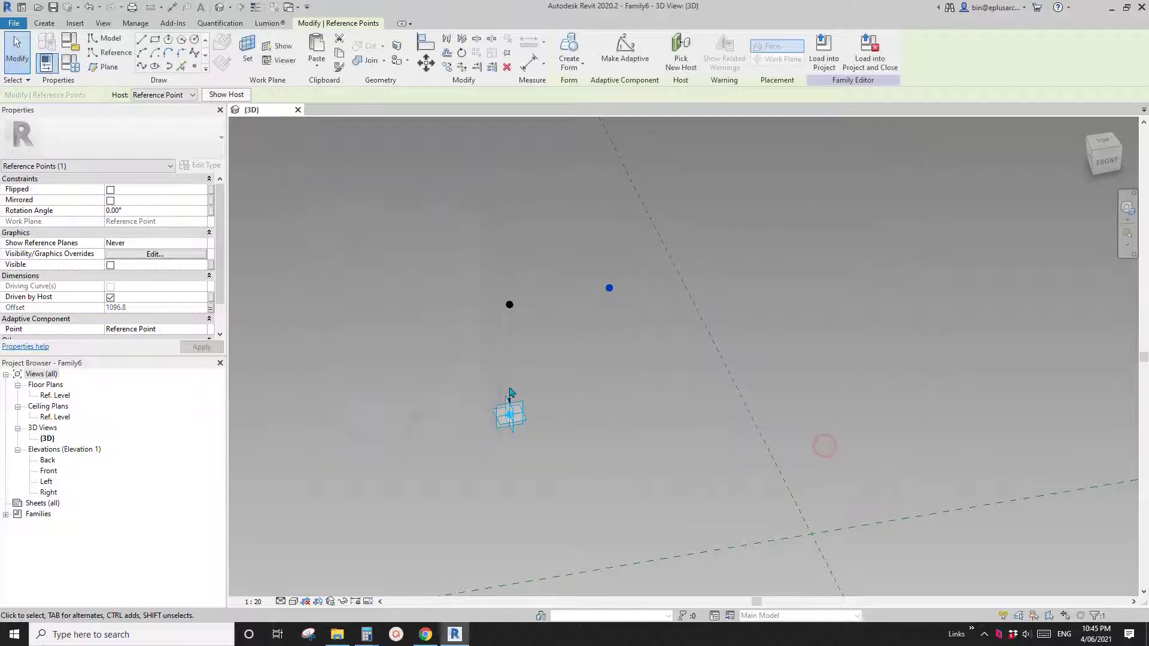
Step: Set the adaptive point's horizontal plane as the work plane and place another reference point on it at the same location
middle_click_drag(562, 349, 528, 344, "shift")
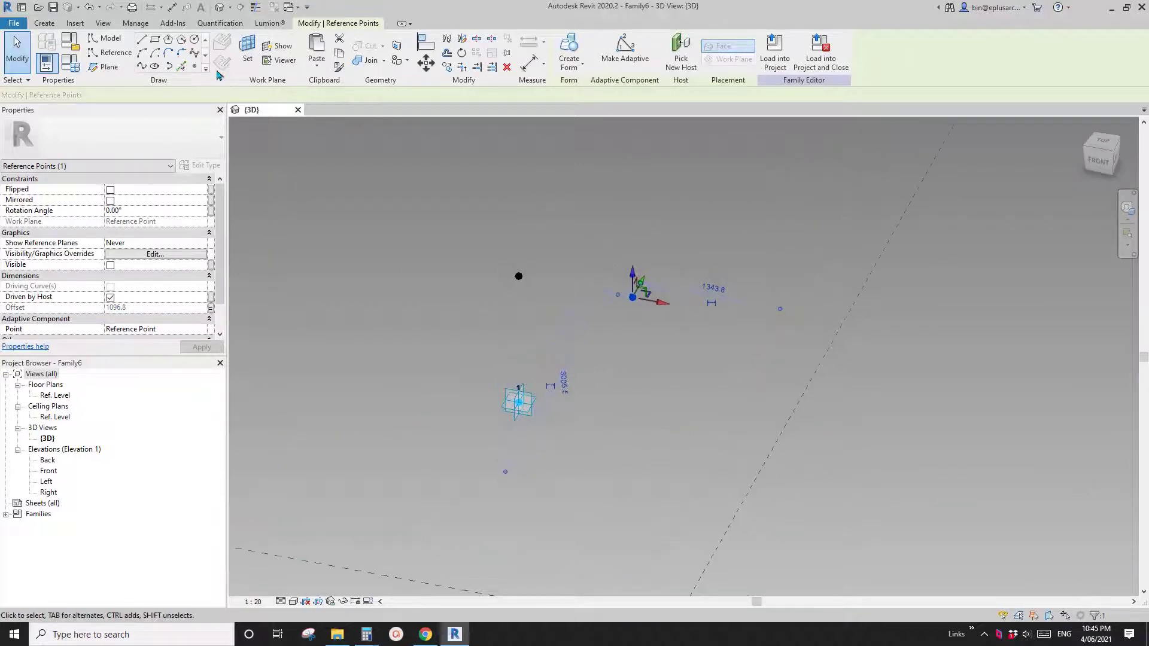
left_click(194, 67)
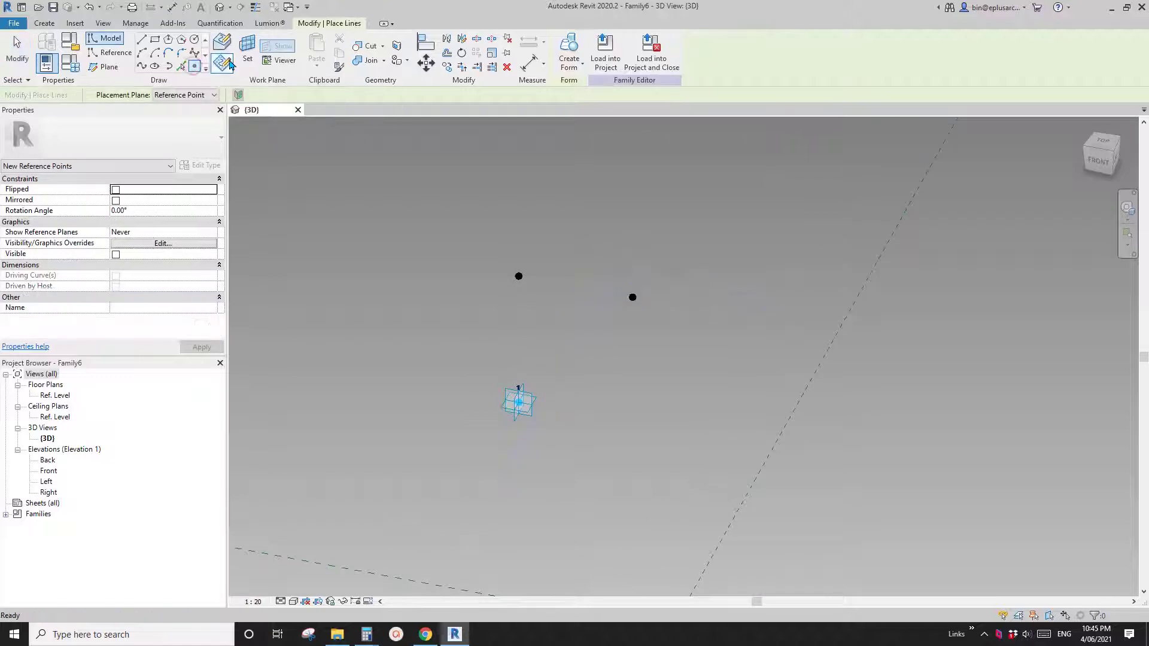
left_click(247, 49)
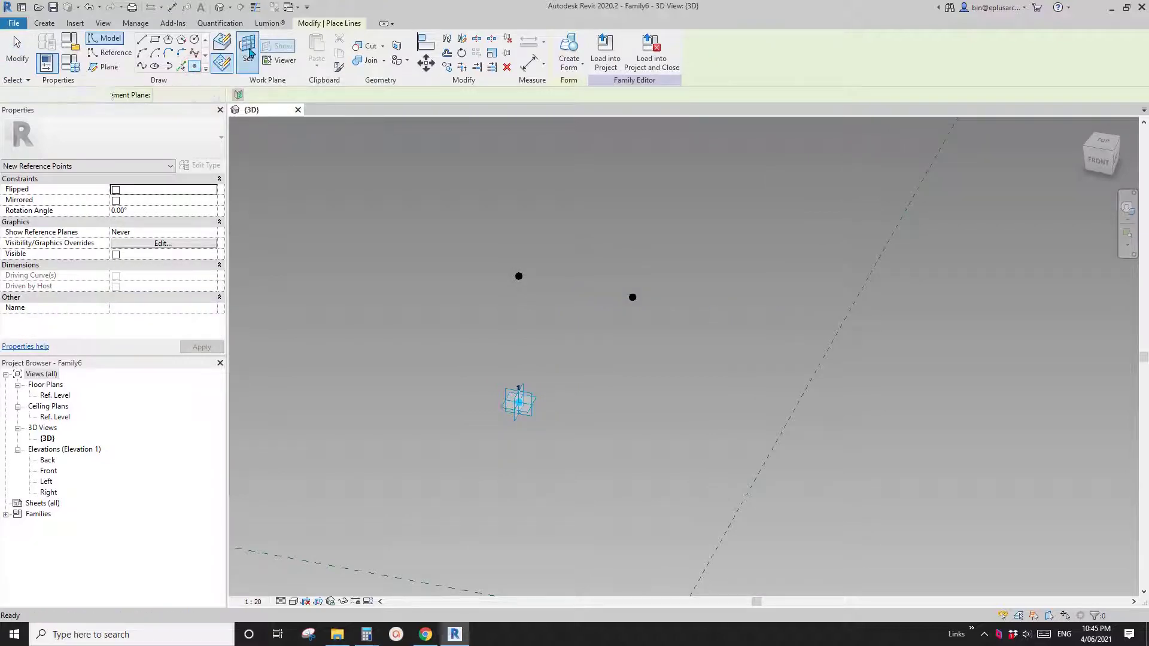
left_click(538, 397)
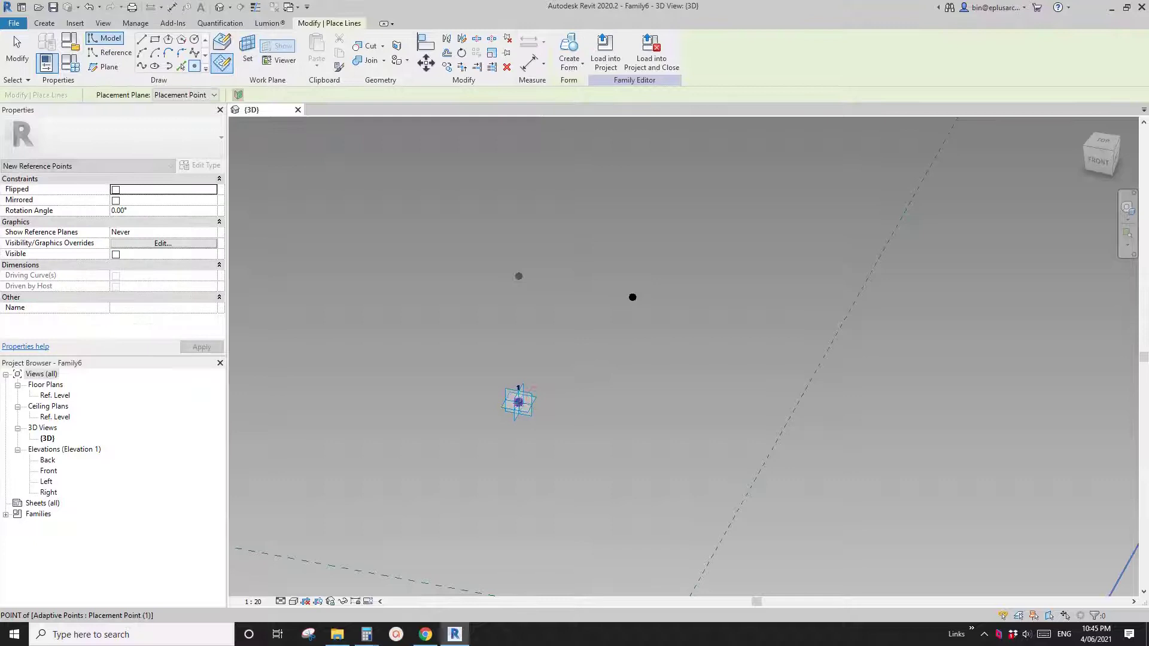
key("Escape")
key("Escape")
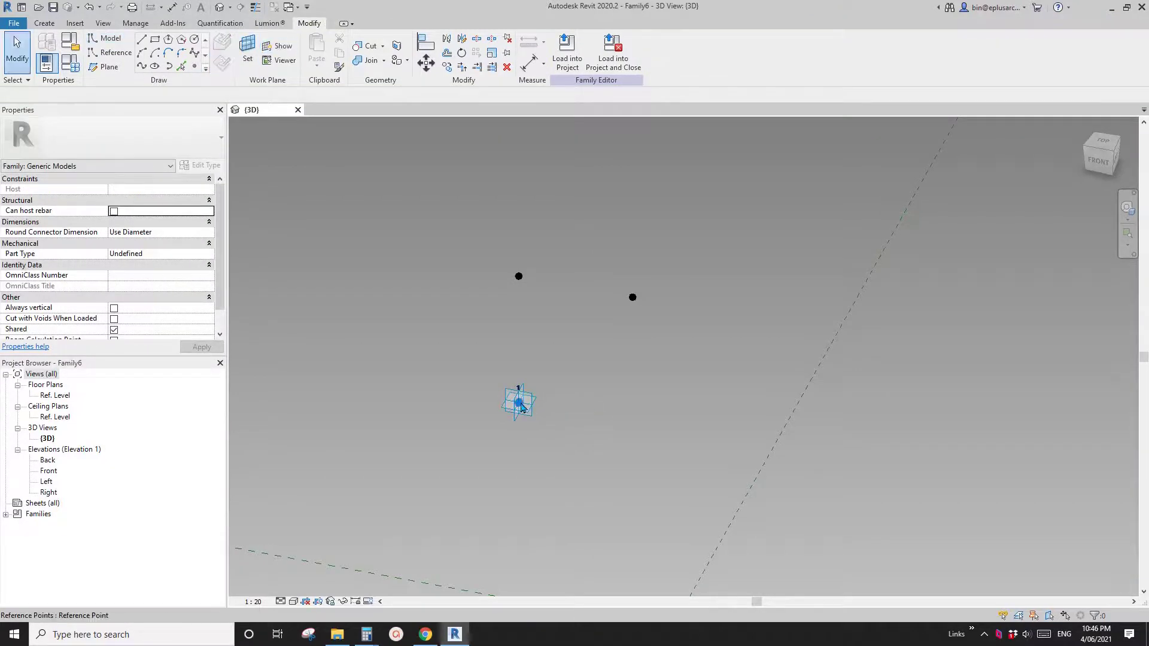
Step: Set the offset of the reference point hosted on the adaptive point to 1 mm
left_click(520, 405)
scroll(521, 406, "up", 1)
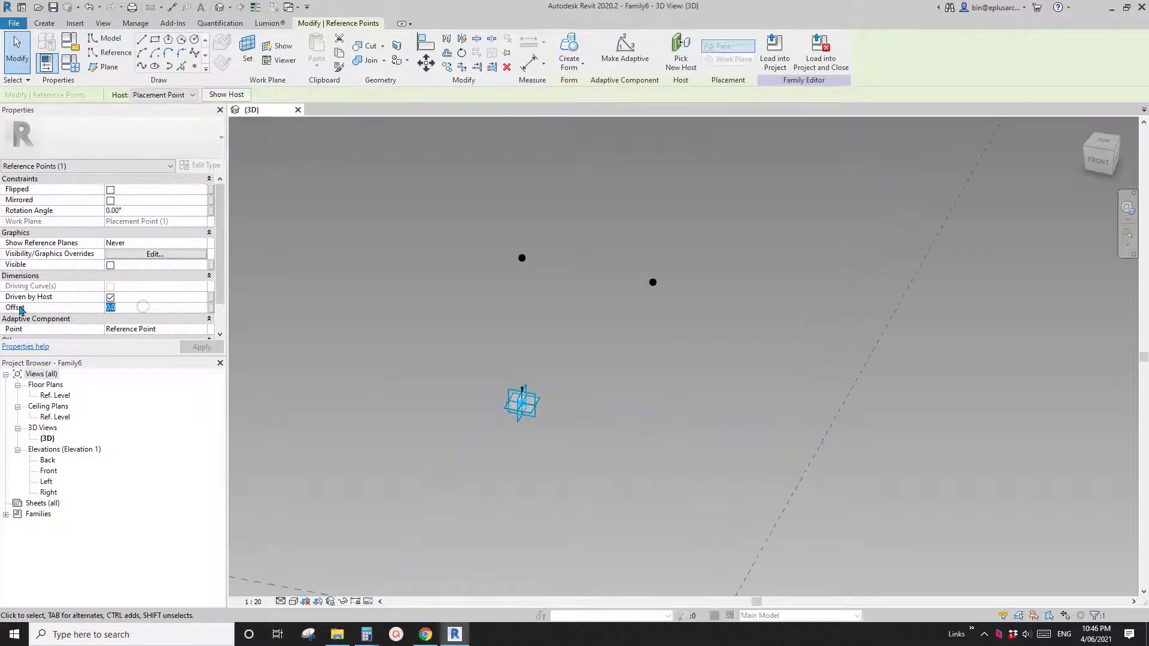
type("1")
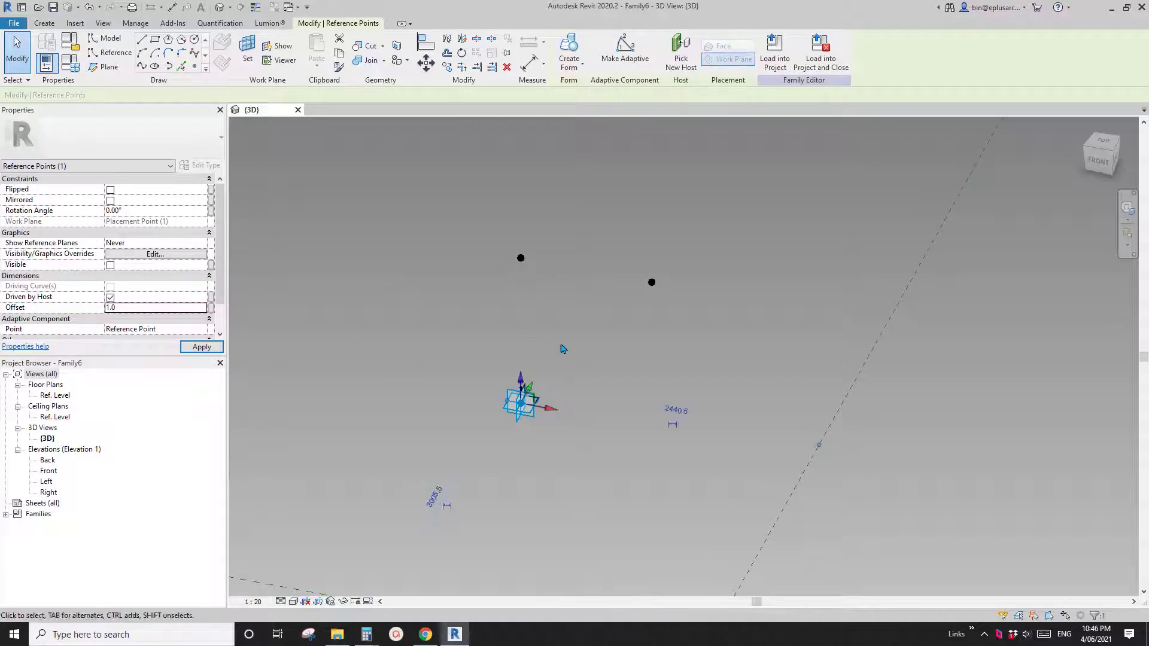
left_click(562, 349)
Step: Create a spline through the adaptive point, its slightly offset hosted point and the sideways-offset point
left_click_drag(573, 451, 570, 446)
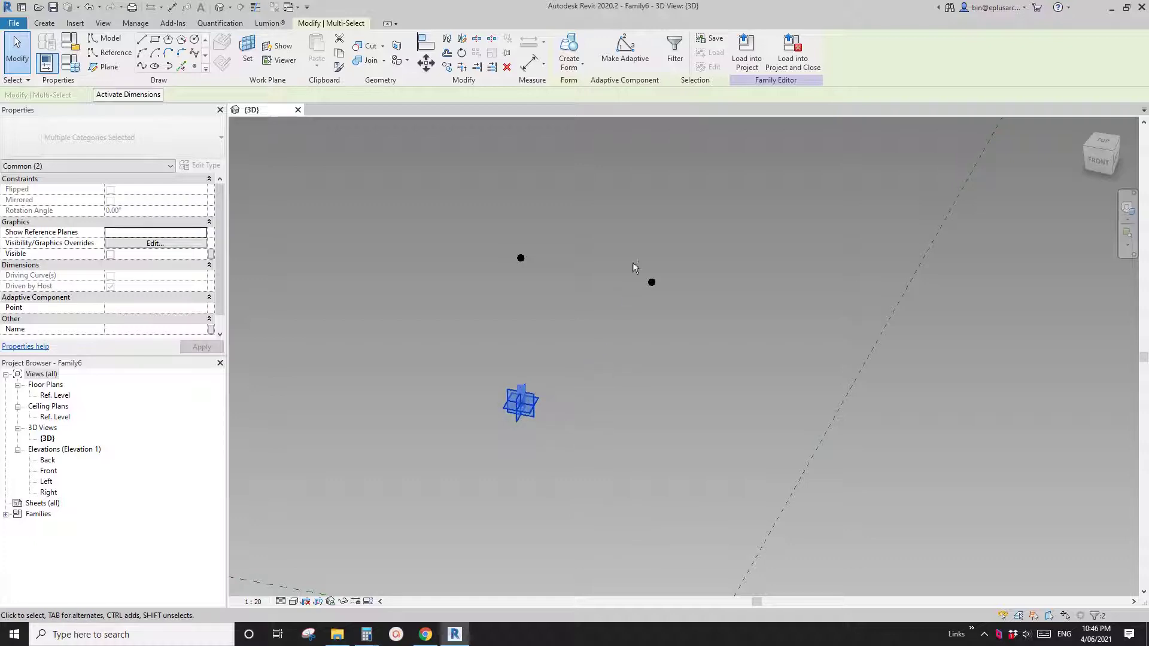
left_click_drag(679, 310, 679, 308, "ctrl")
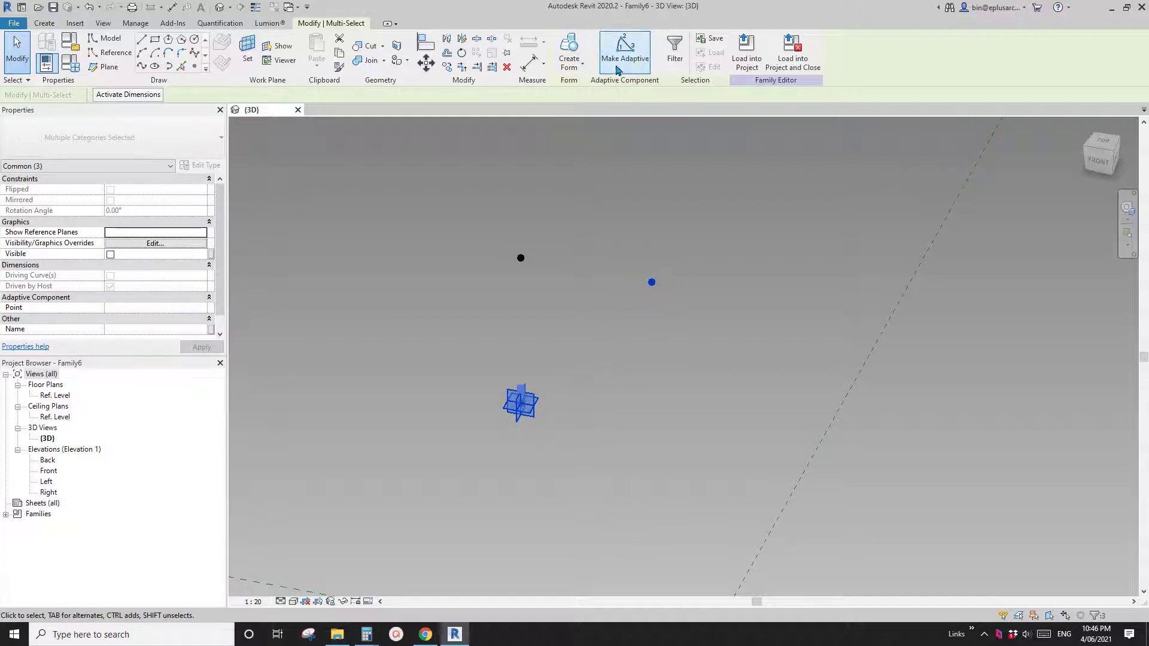
left_click(152, 66)
middle_click_drag(692, 290, 759, 223, "shift")
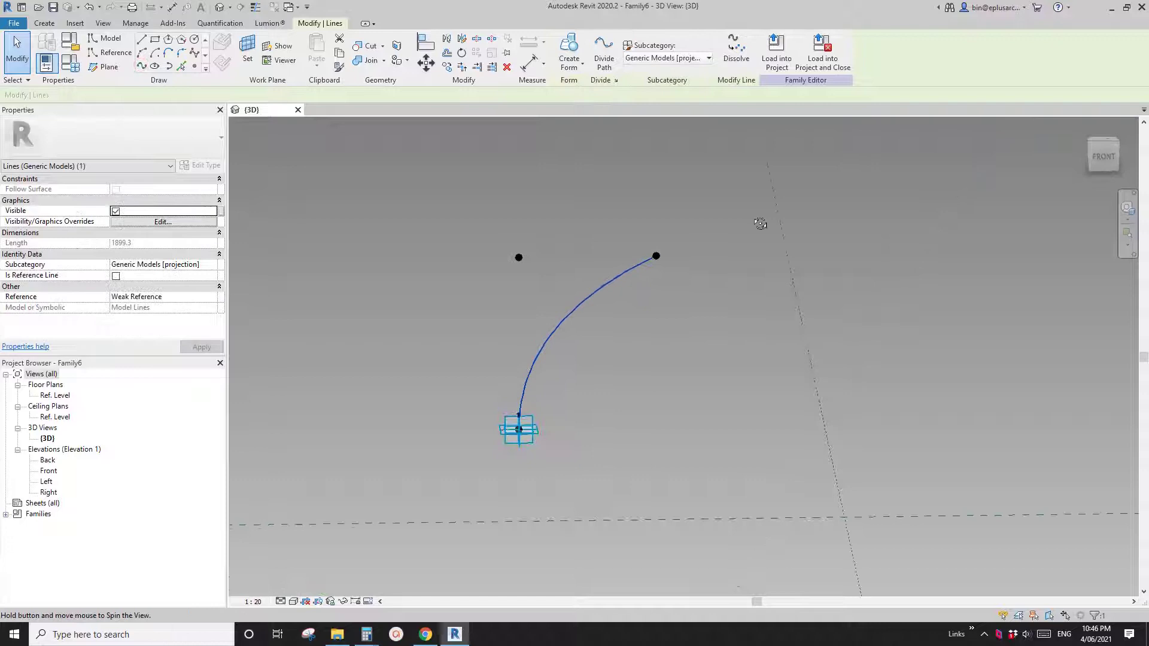
Step: Convert the new spline from a model line into a reference line
left_click(563, 346)
middle_click_drag(562, 346, 562, 322, "shift")
left_click(578, 305)
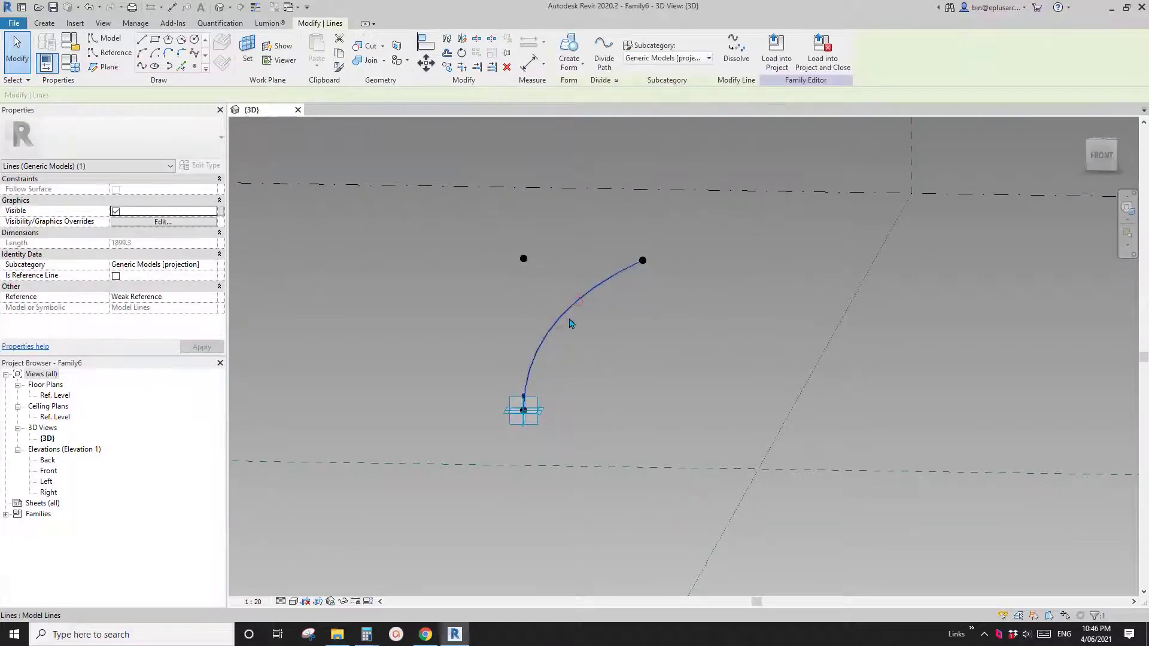
left_click(116, 276)
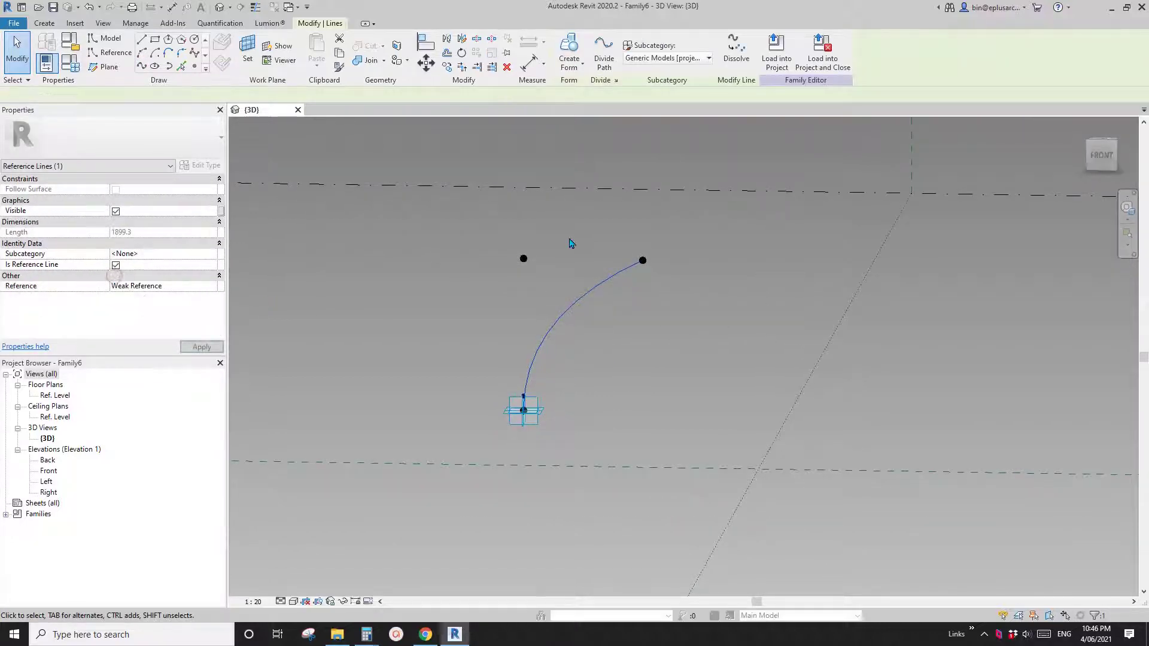
left_click(583, 252)
Step: Set the family parameters h to 500 and w to 1500
mouse_move(605, 259)
middle_mouse_down("shift")
mouse_move(585, 290)
mouse_move(534, 269)
mouse_move(593, 273)
middle_mouse_up("shift")
left_click(71, 63)
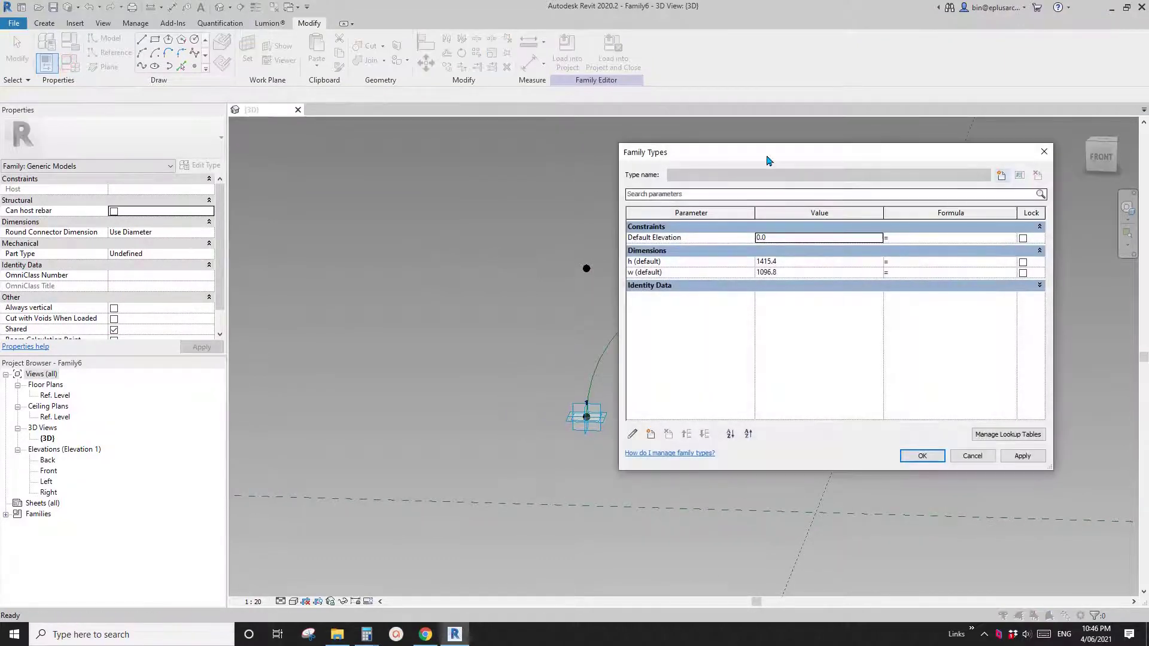
left_click_drag(768, 161, 191, 113)
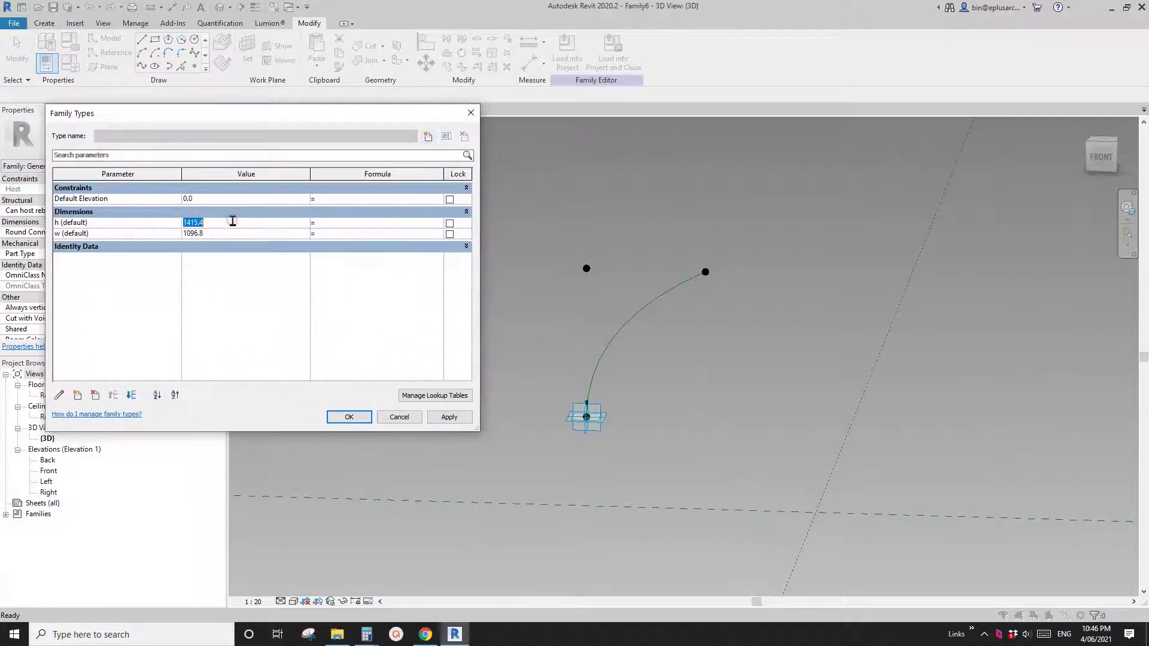
left_click(459, 422)
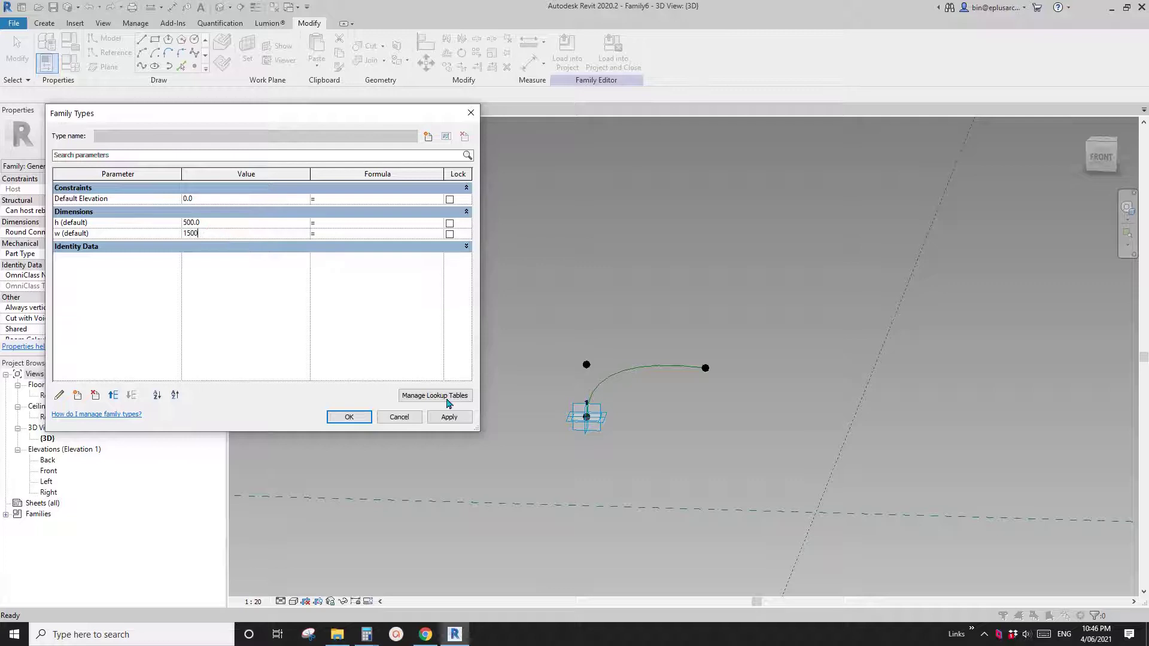
type("1500")
left_click(458, 417)
left_click(350, 422)
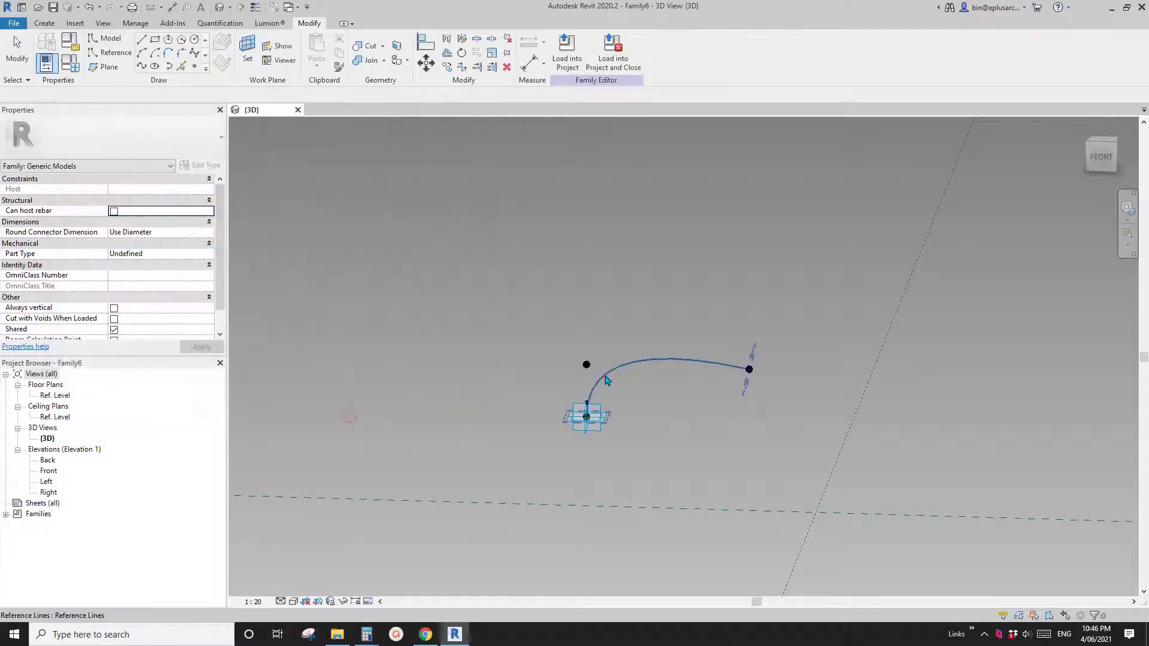
Step: Place a reference point directly on the reference spline, a short way up from its base, with face-based placement
middle_click_drag(605, 382, 527, 346, "shift")
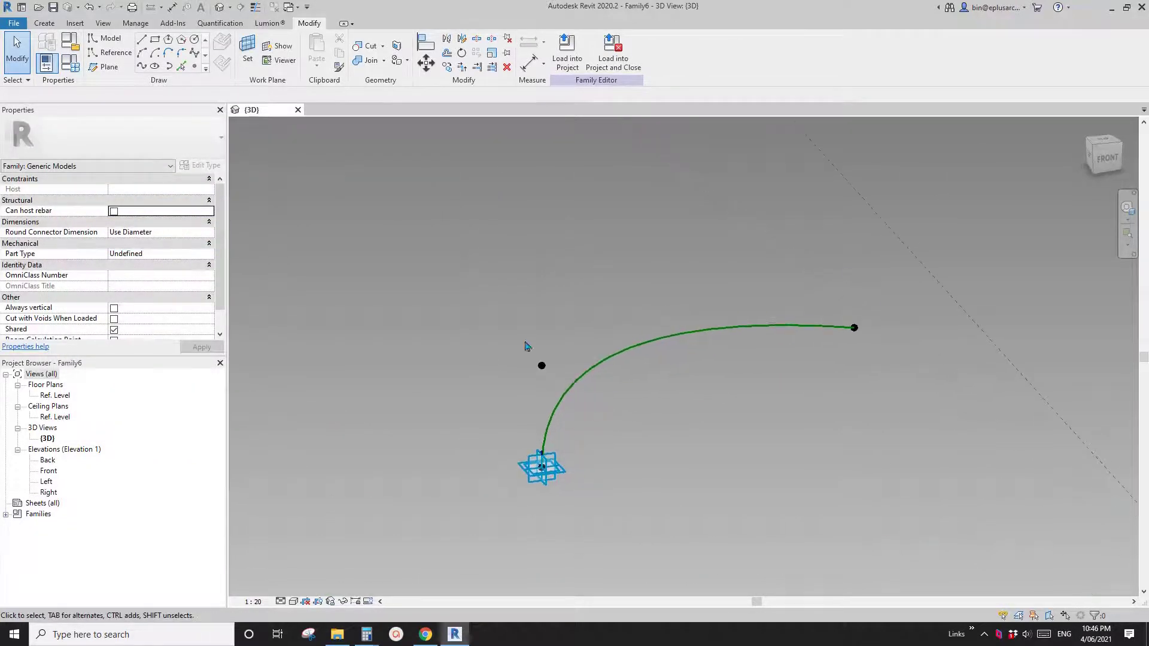
left_click(195, 68)
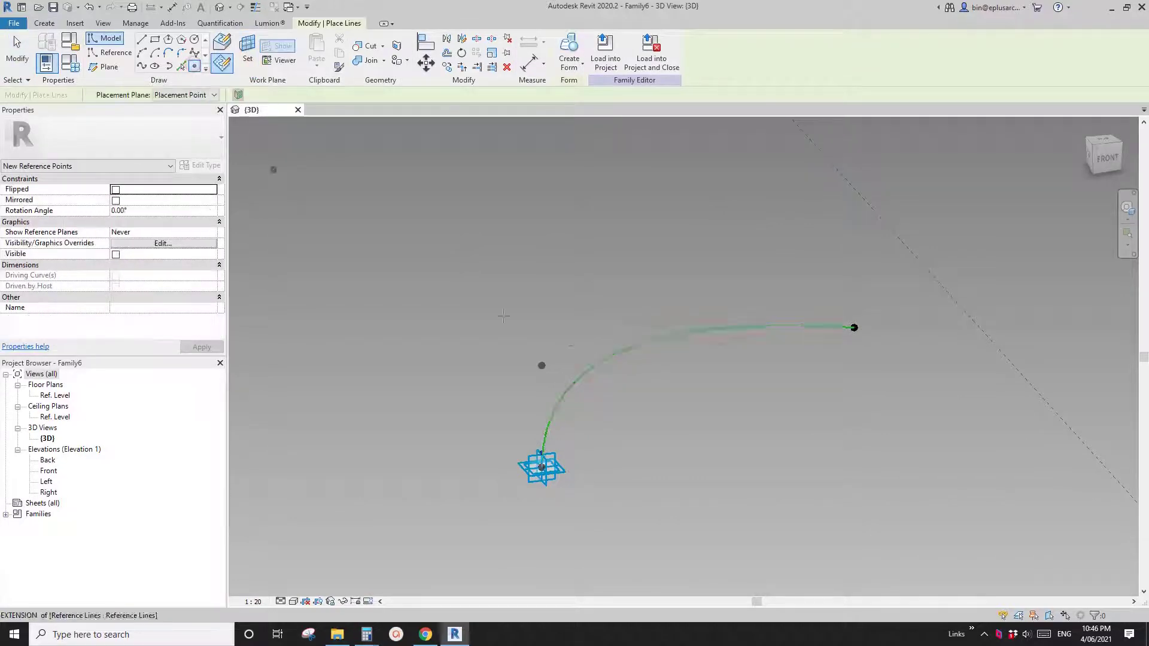
left_click(226, 46)
scroll(583, 344, "up", 1)
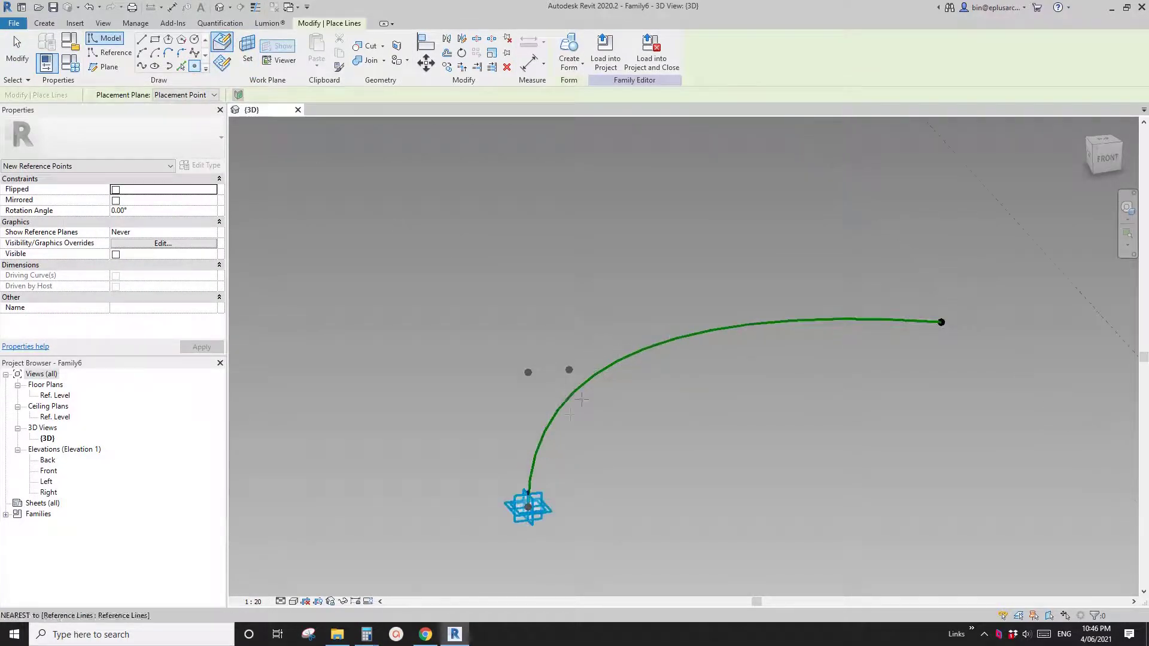
left_click(546, 428)
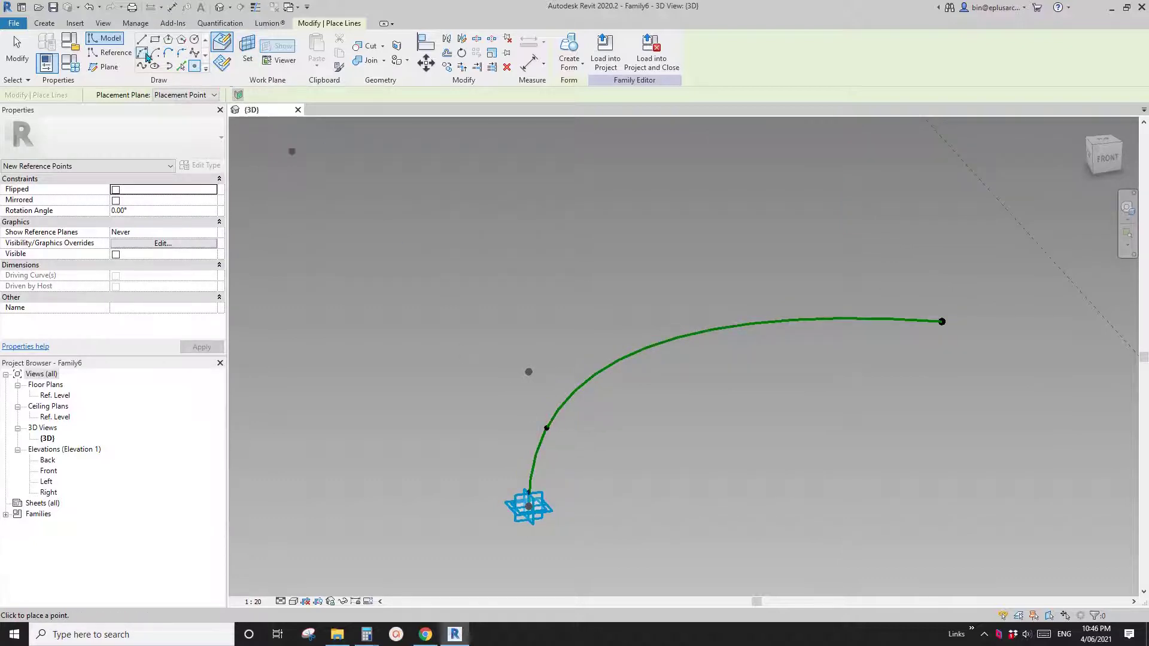
Step: Draw a small U-shaped reference spline around the point on the curve, using that point's perpendicular plane as the work plane
middle_click_drag(533, 275, 510, 268)
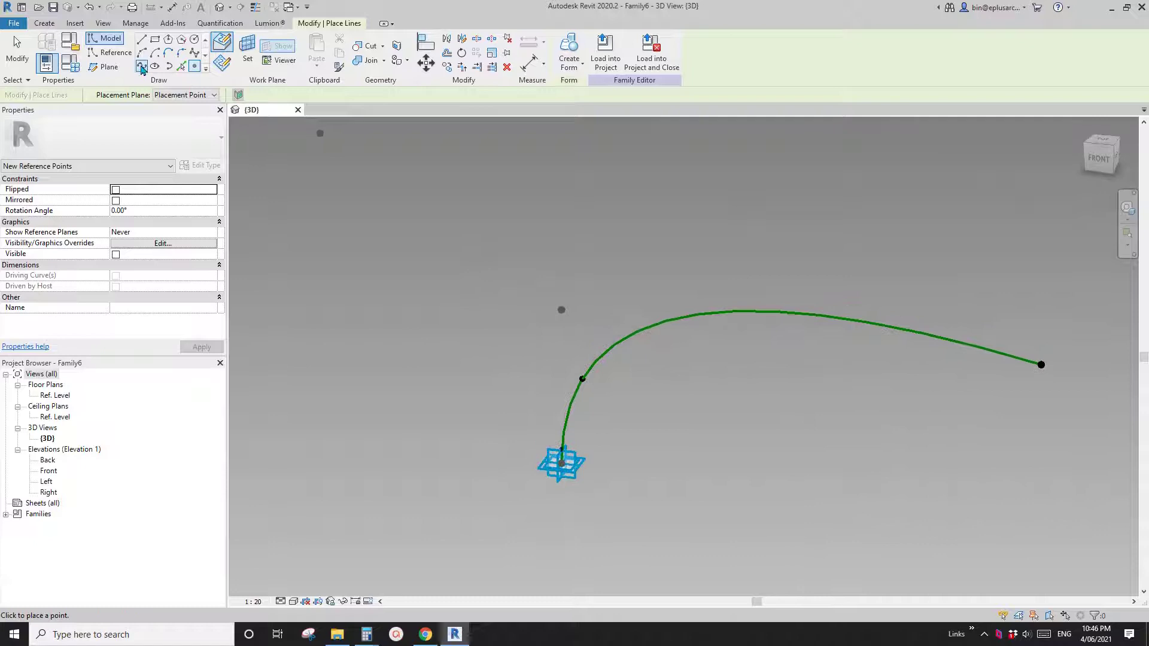
left_click(116, 54)
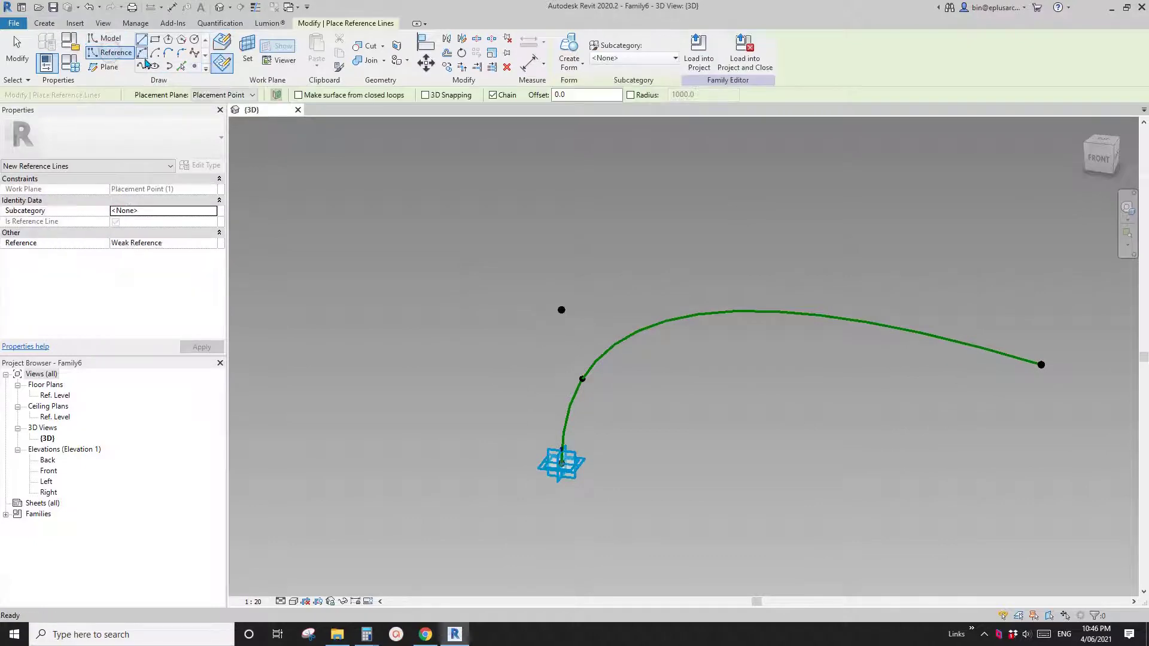
left_click(195, 55)
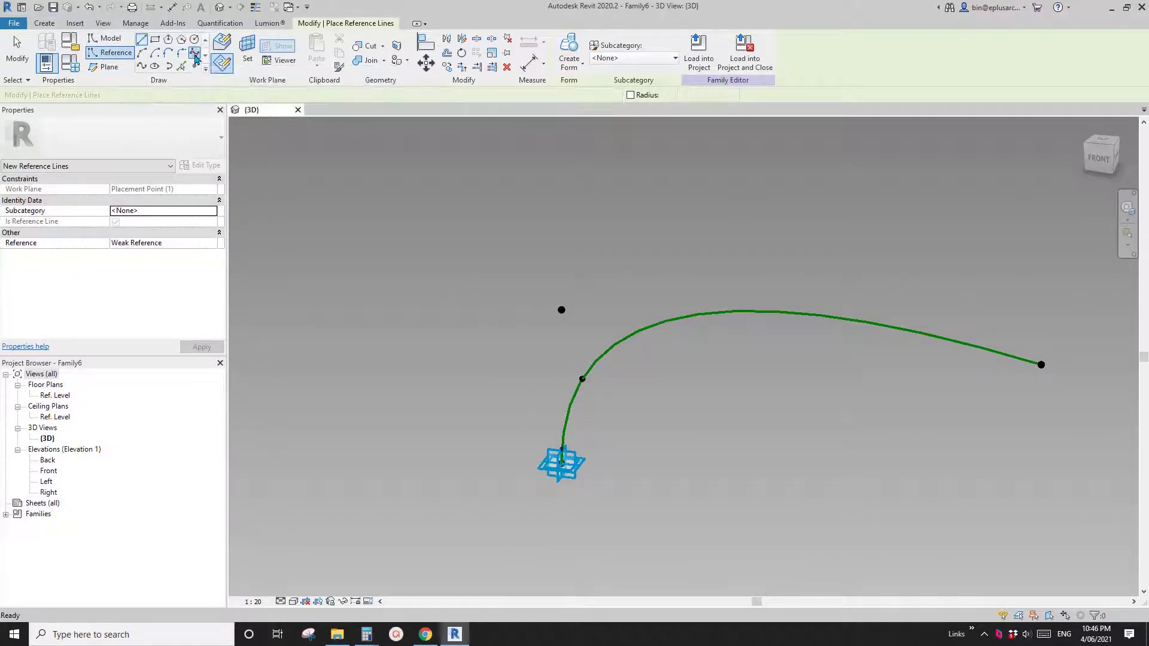
left_click(222, 47)
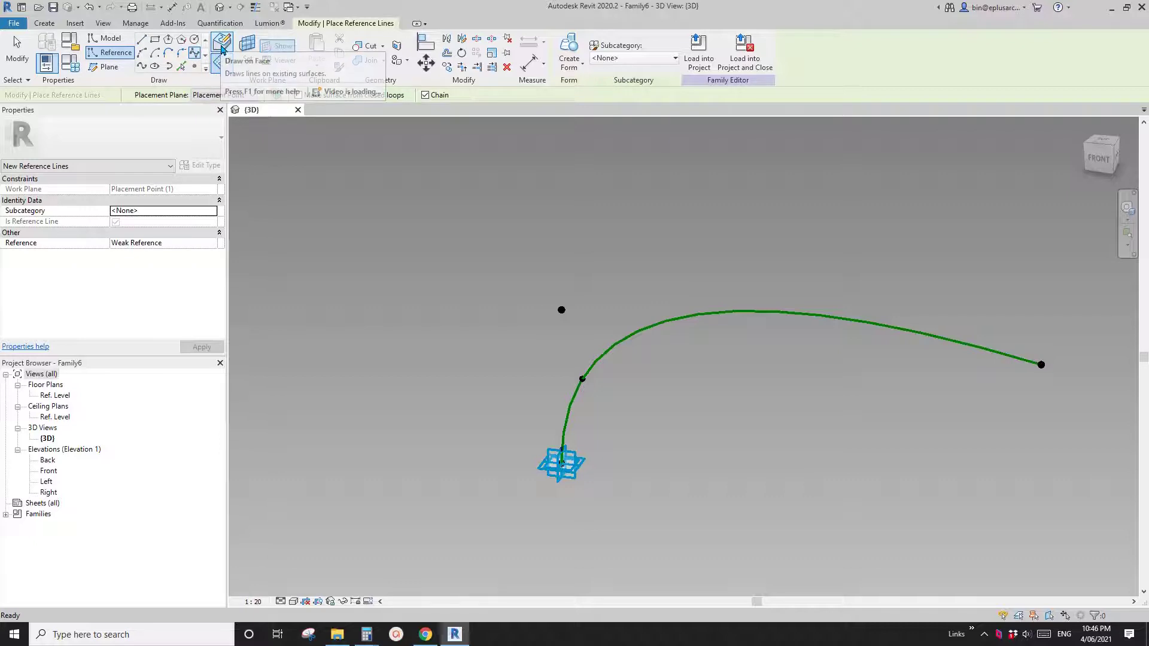
left_click(247, 58)
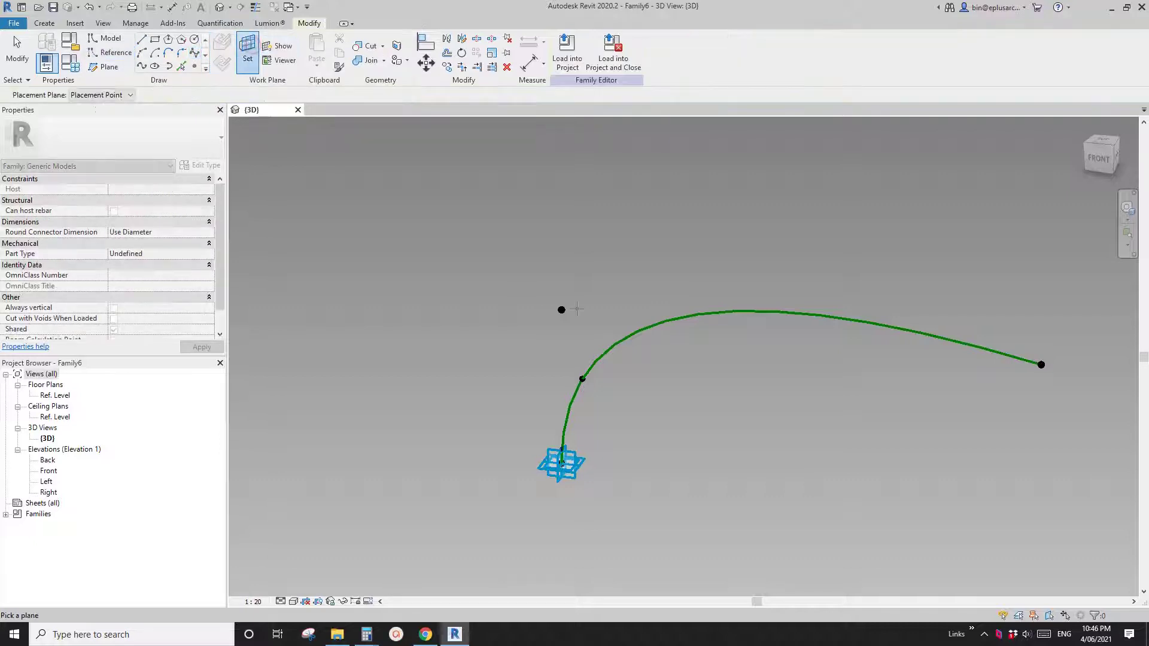
left_click(583, 378)
scroll(592, 391, "up", 2)
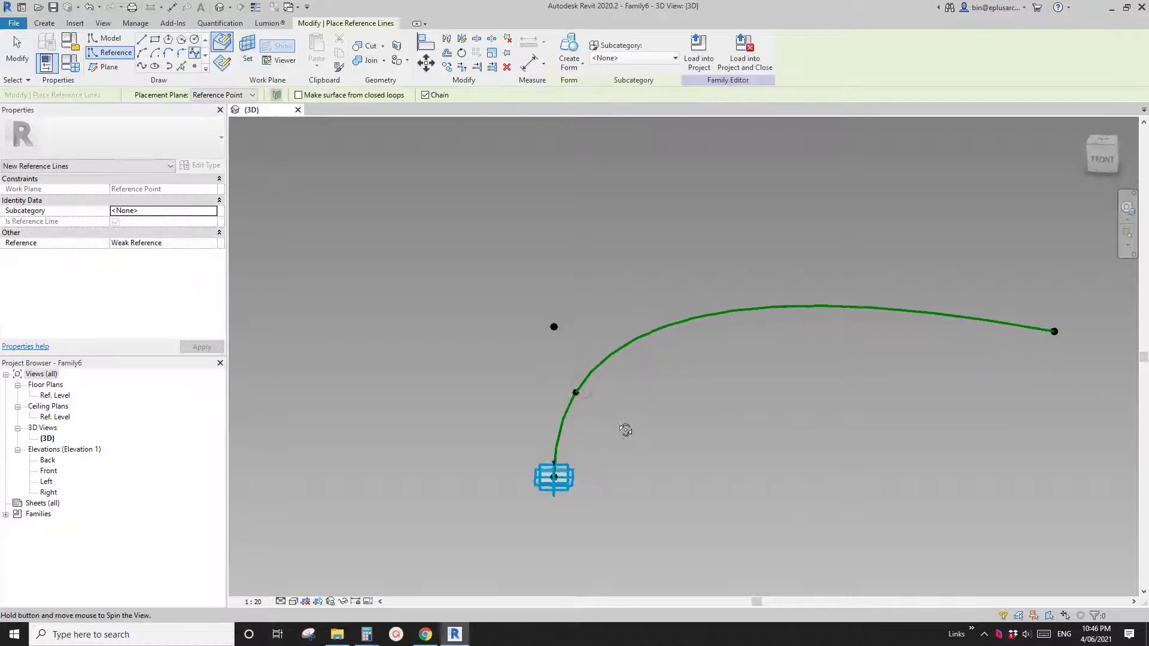
middle_click_drag(592, 393, 598, 330, "shift")
left_click(584, 311)
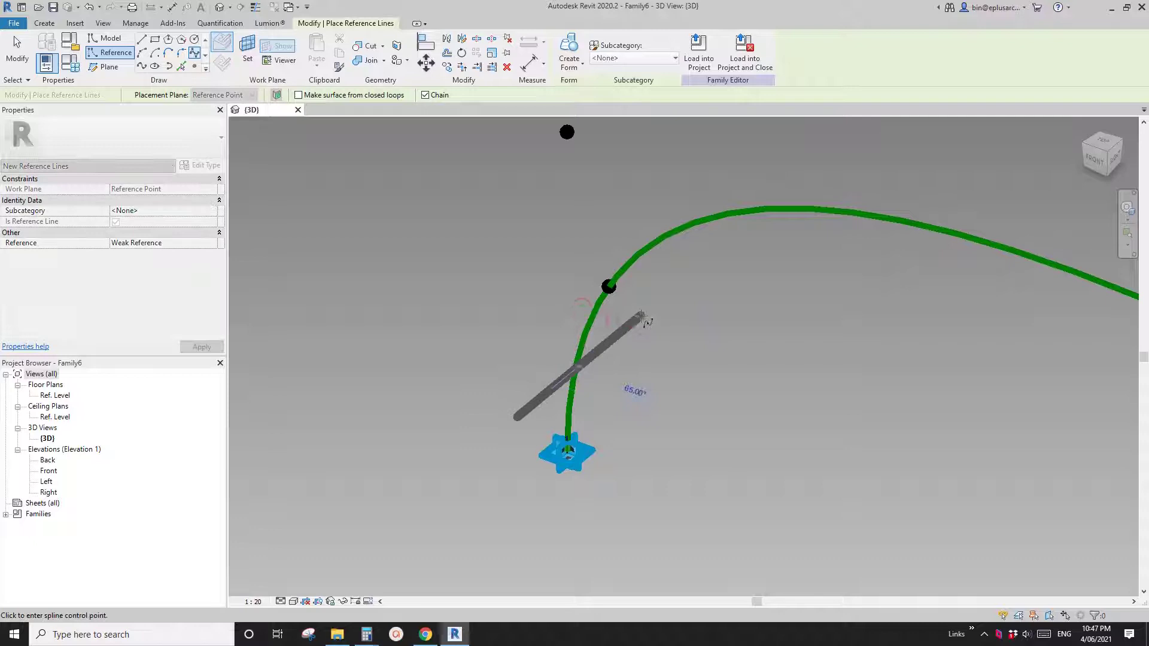
key("Escape")
key("Escape")
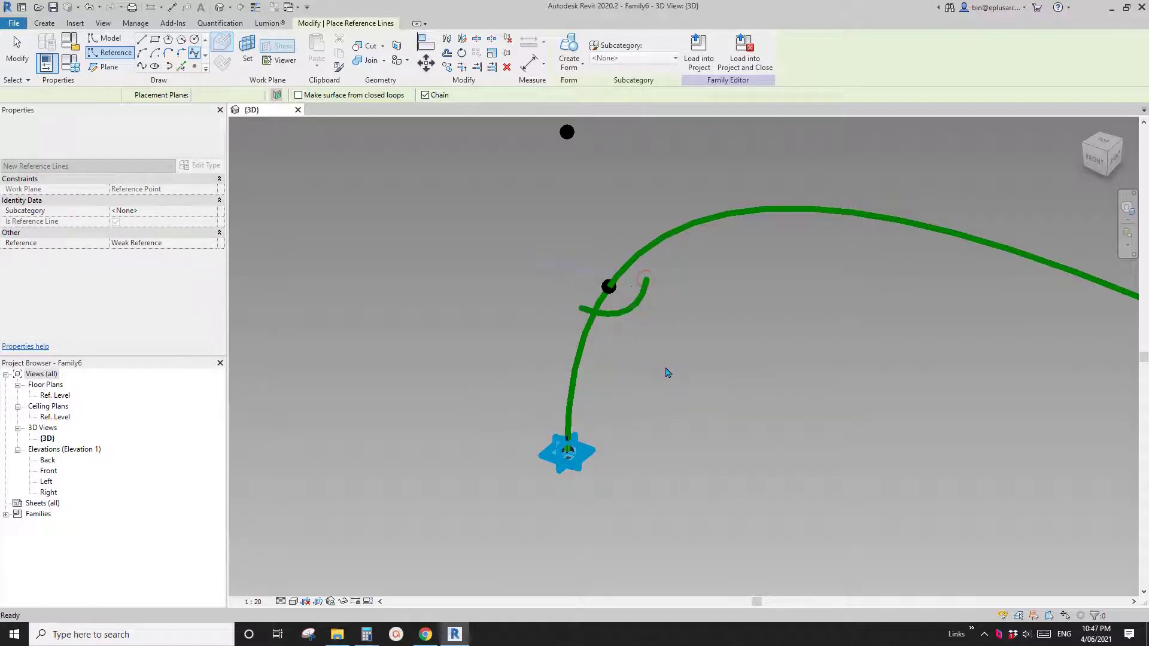
Step: Copy the small U-shaped profile together with its host point to an empty spot beneath the main curve
mouse_move(667, 371)
middle_mouse_down("shift")
mouse_move(624, 395)
mouse_move(778, 339)
mouse_move(674, 290)
mouse_move(671, 386)
middle_mouse_up("shift")
left_click_drag(546, 326, 666, 400)
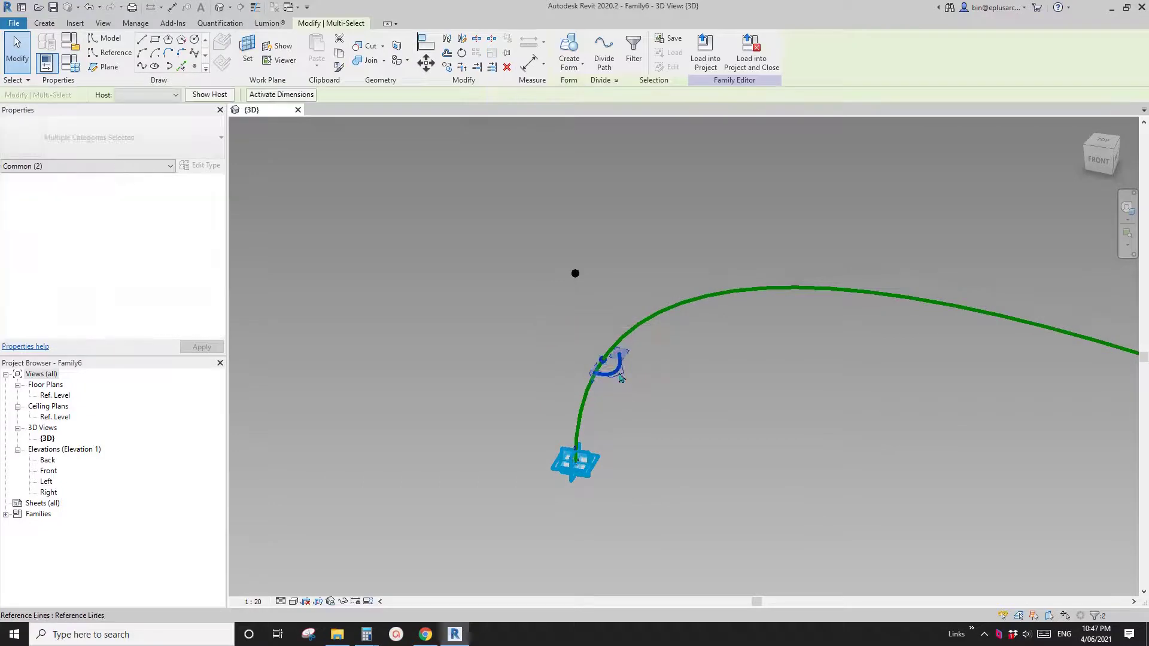
middle_click_drag(596, 372, 547, 347)
left_click_drag(546, 347, 702, 370, "ctrl")
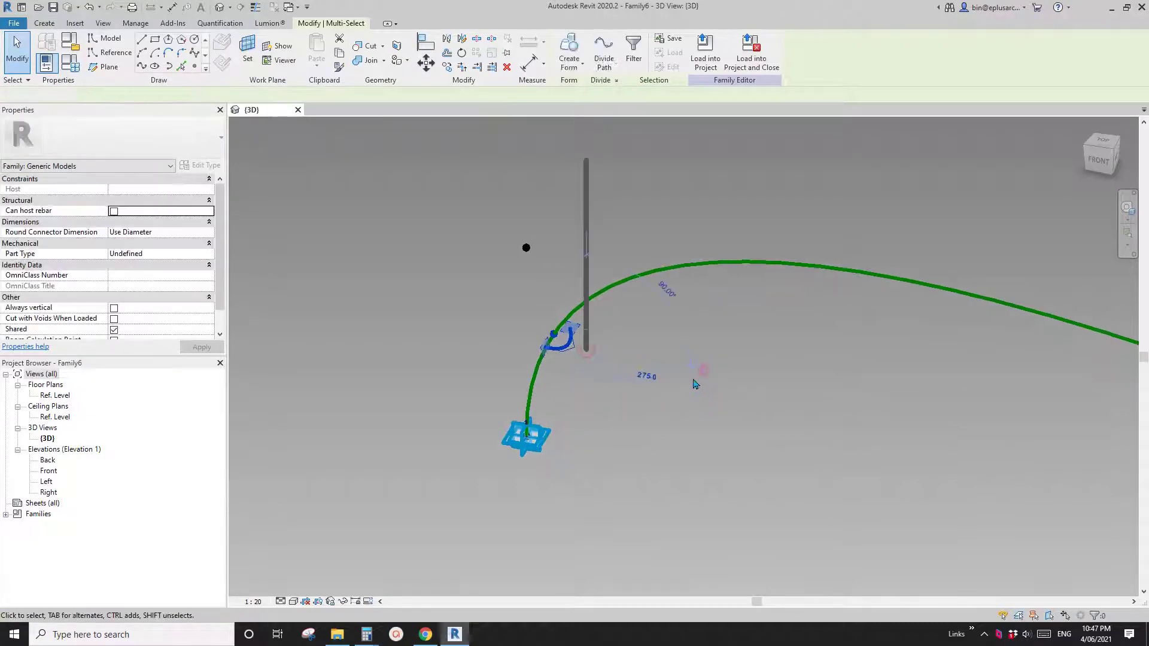
Step: Rehost the copied profile's reference point onto the main curve, farther along than the first profile
left_click(671, 353)
middle_click_drag(691, 360, 635, 378)
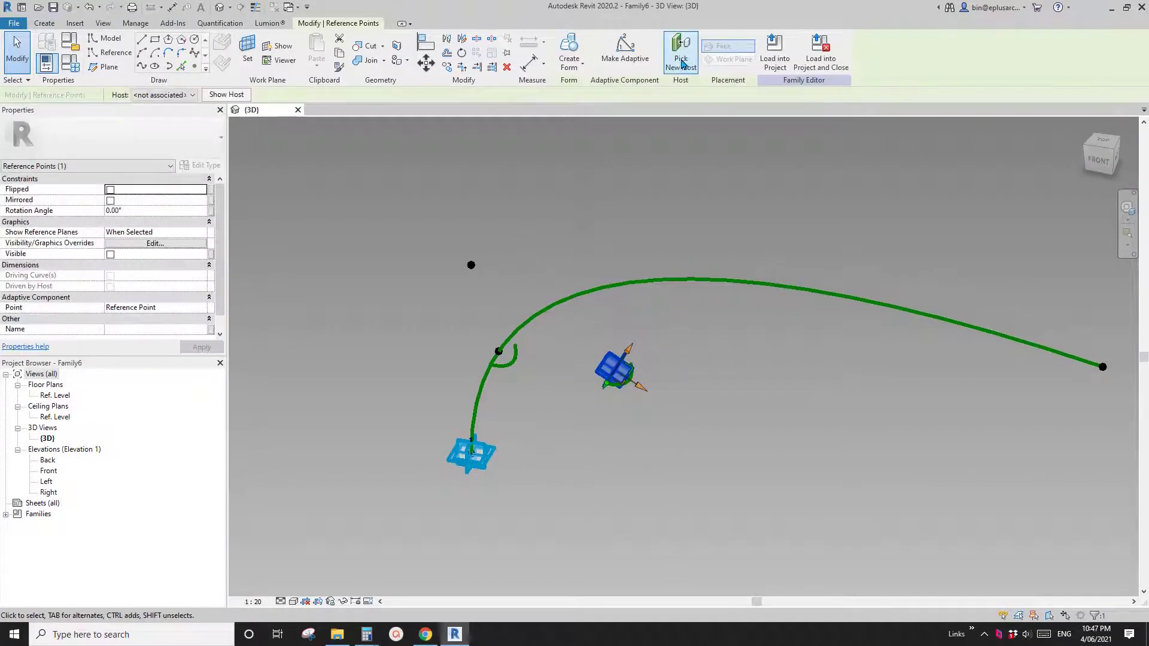
left_click(680, 58)
left_click(712, 280)
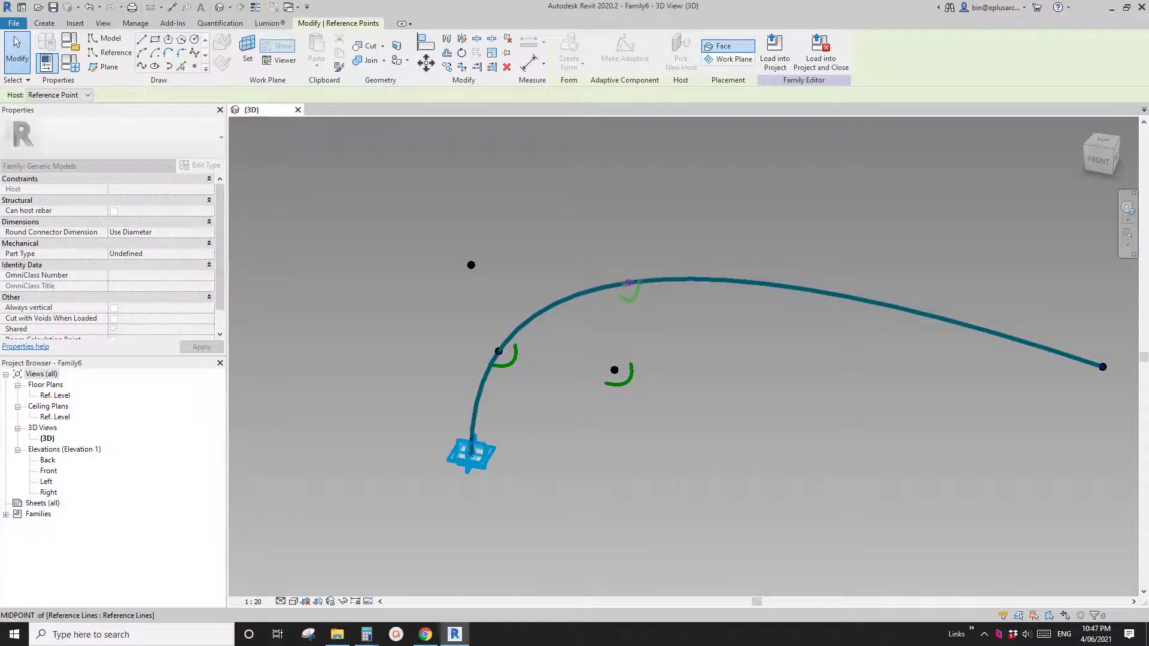
key("Escape")
Step: Set the first profile point's Normalized Curve Parameter to 0 so it sits at the start of the main curve
middle_click_drag(657, 298, 509, 362, "shift")
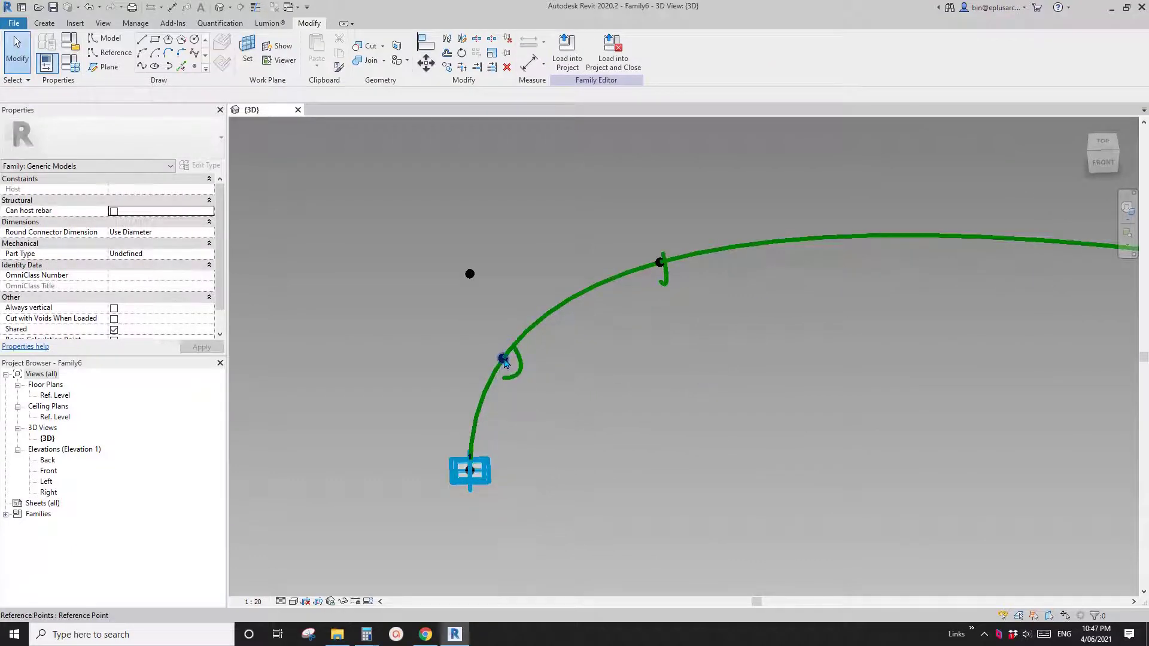
left_click(506, 364)
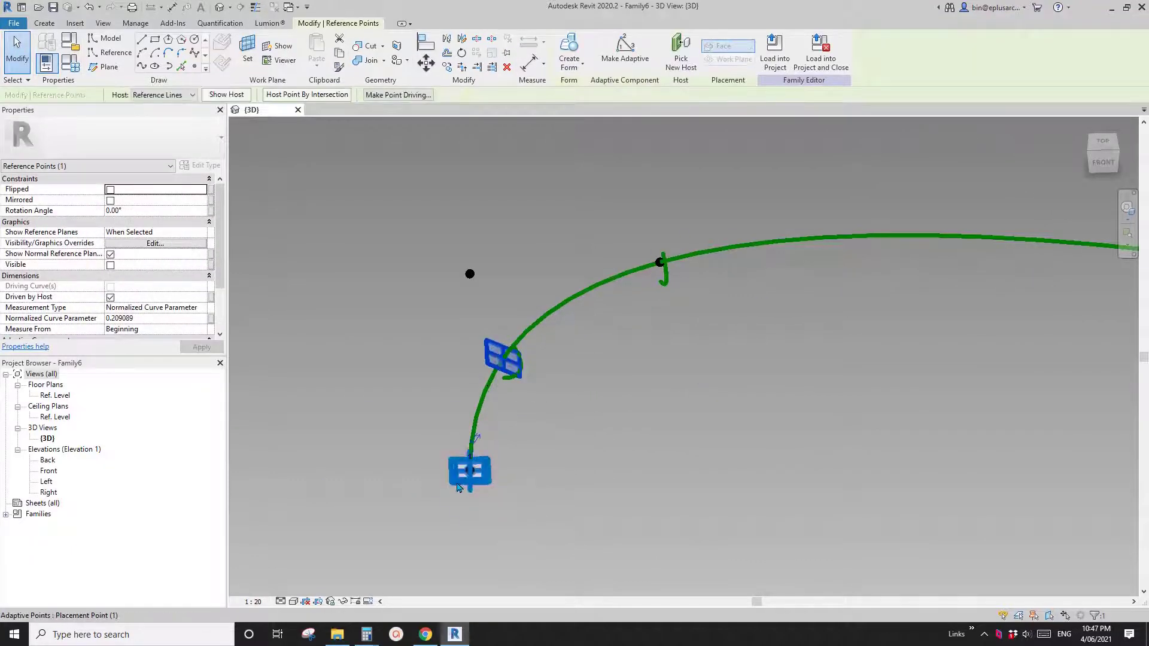
left_click(155, 319)
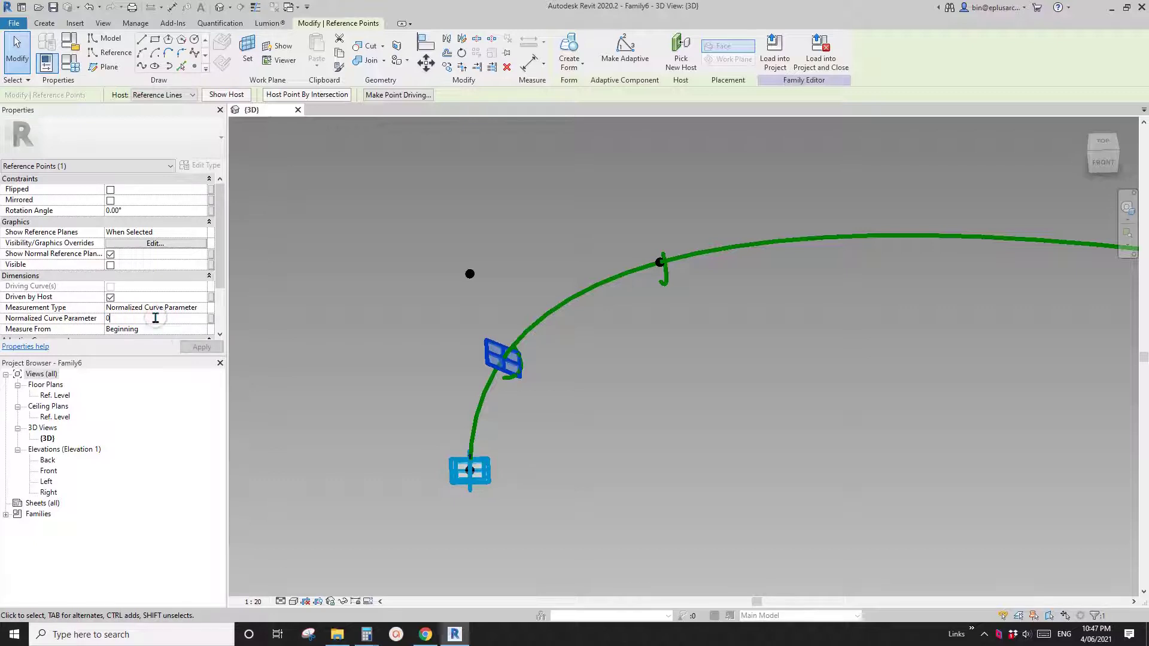
type("0")
key("Return")
left_click(628, 385)
Step: Resize the second profile graphically about its host point to a length of about 233 mm
middle_click_drag(650, 383, 534, 385)
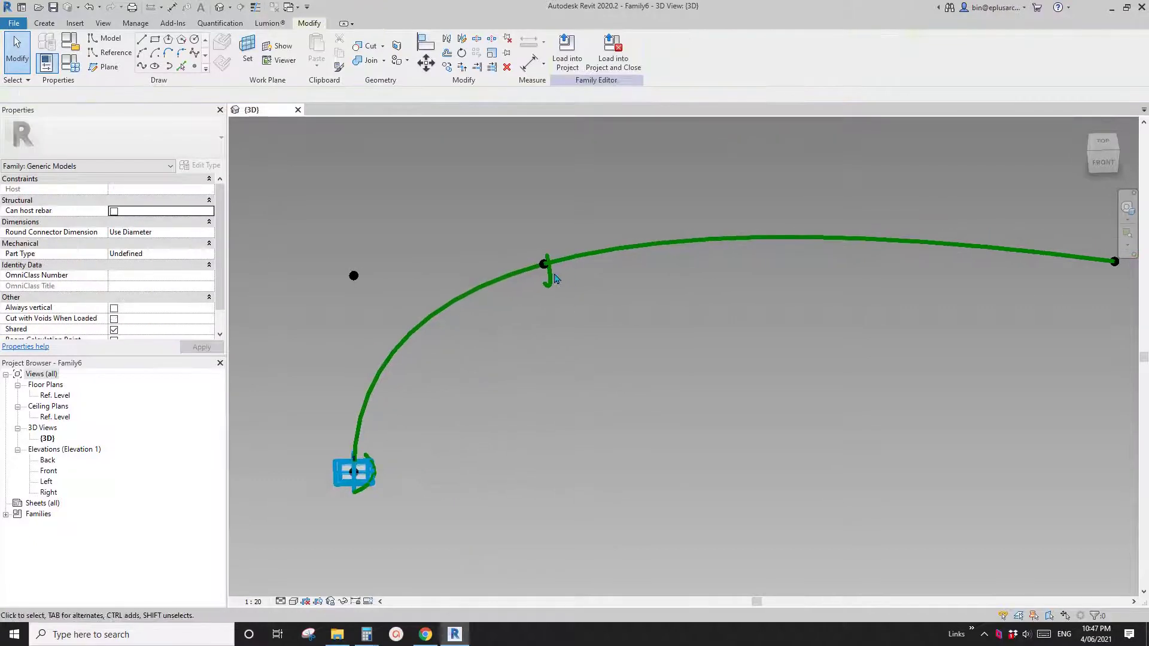
left_click(558, 292)
middle_click_drag(559, 293, 386, 324, "shift")
scroll(554, 307, "up", 3)
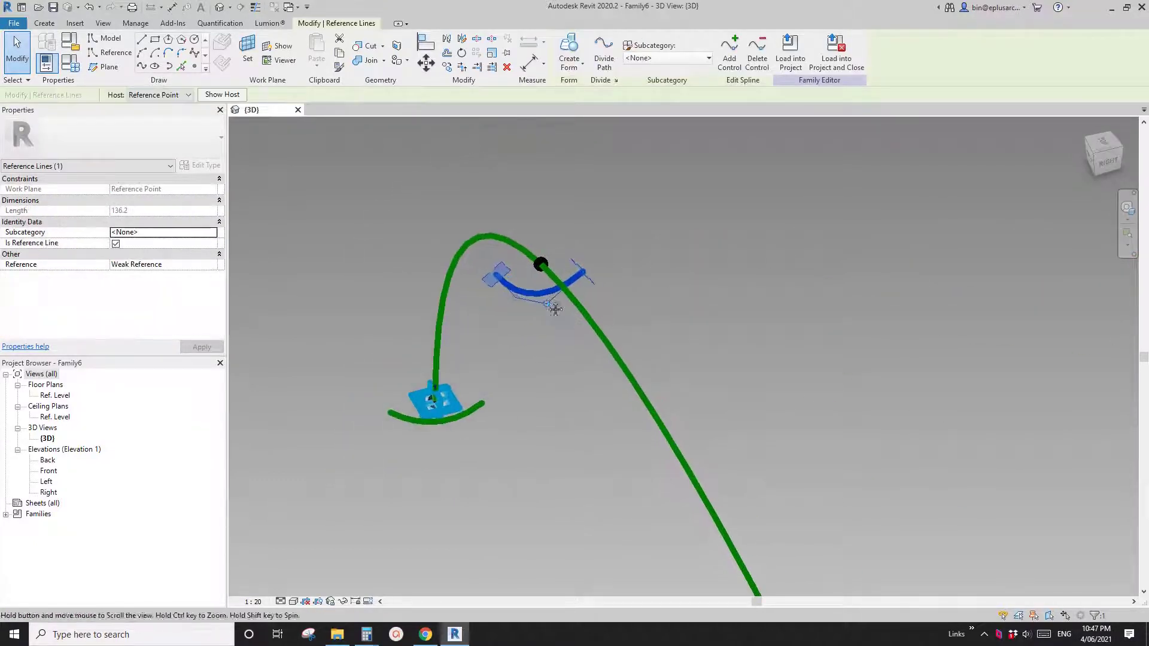
middle_click_drag(542, 289, 548, 330)
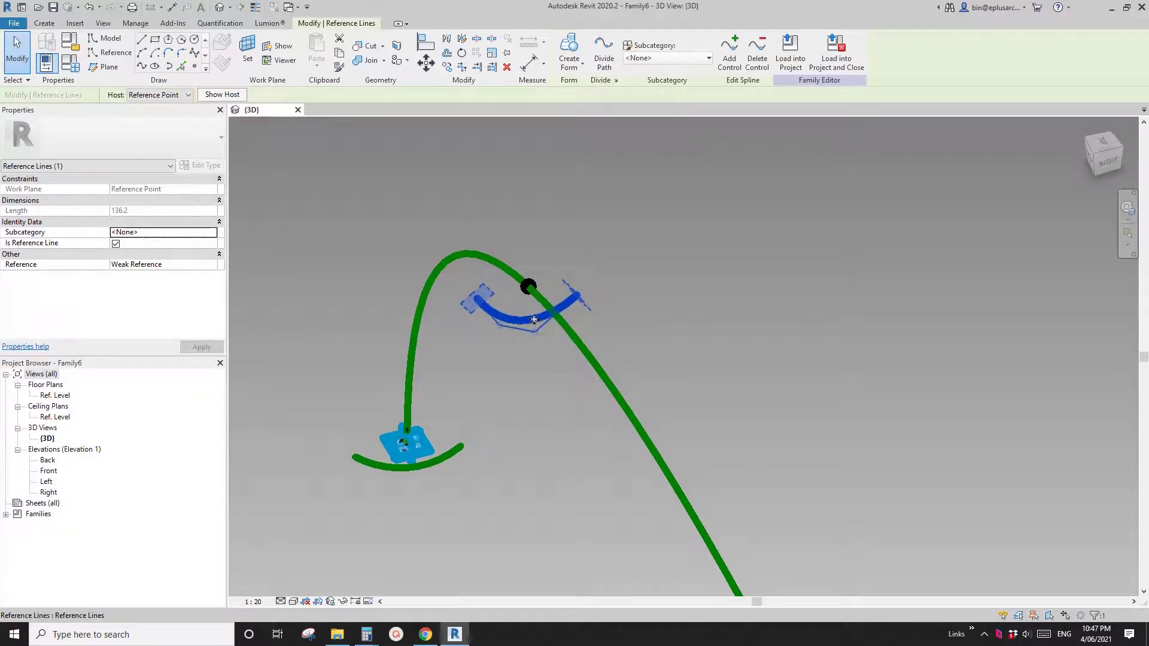
key("r")
key("e")
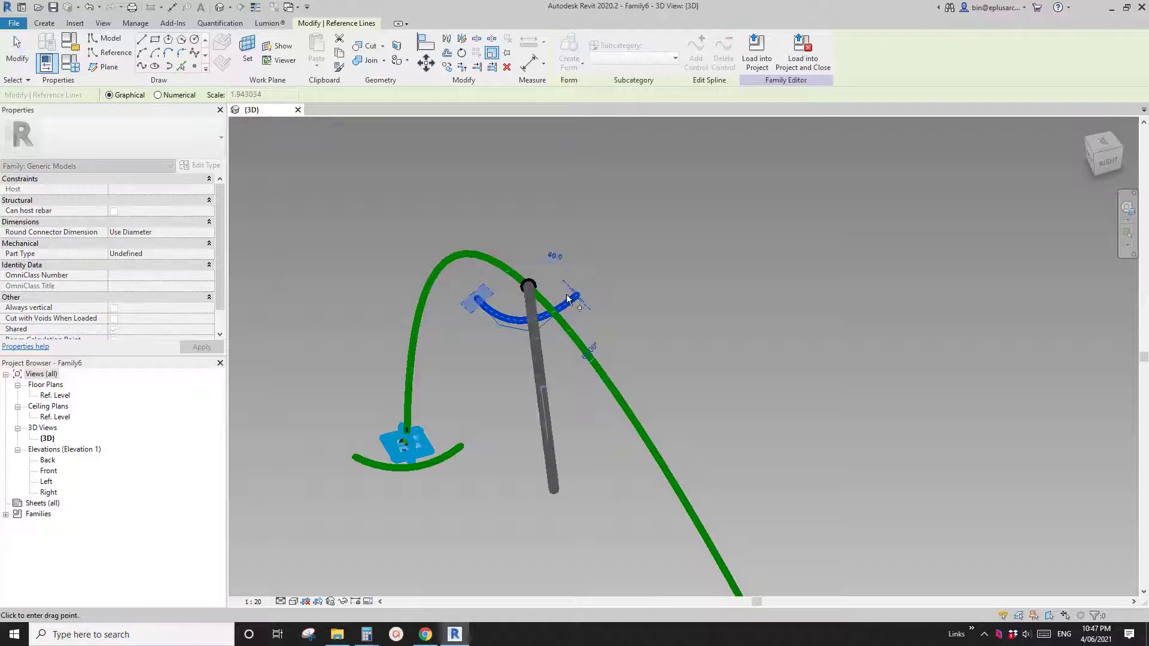
left_click(641, 300)
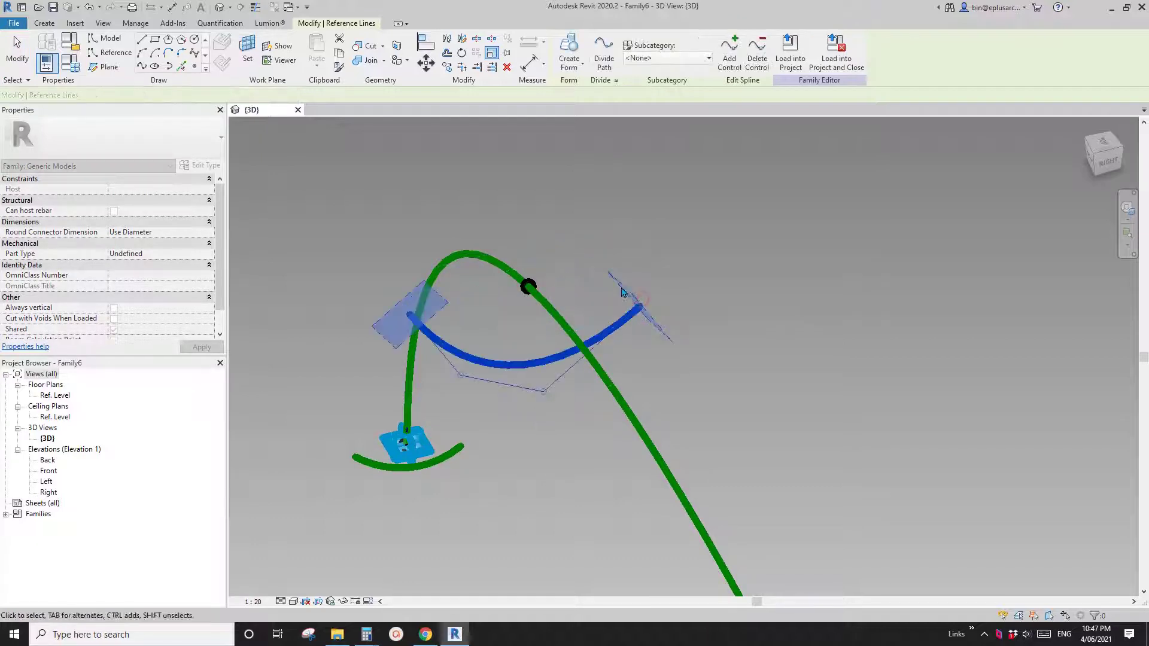
key("r")
key("e")
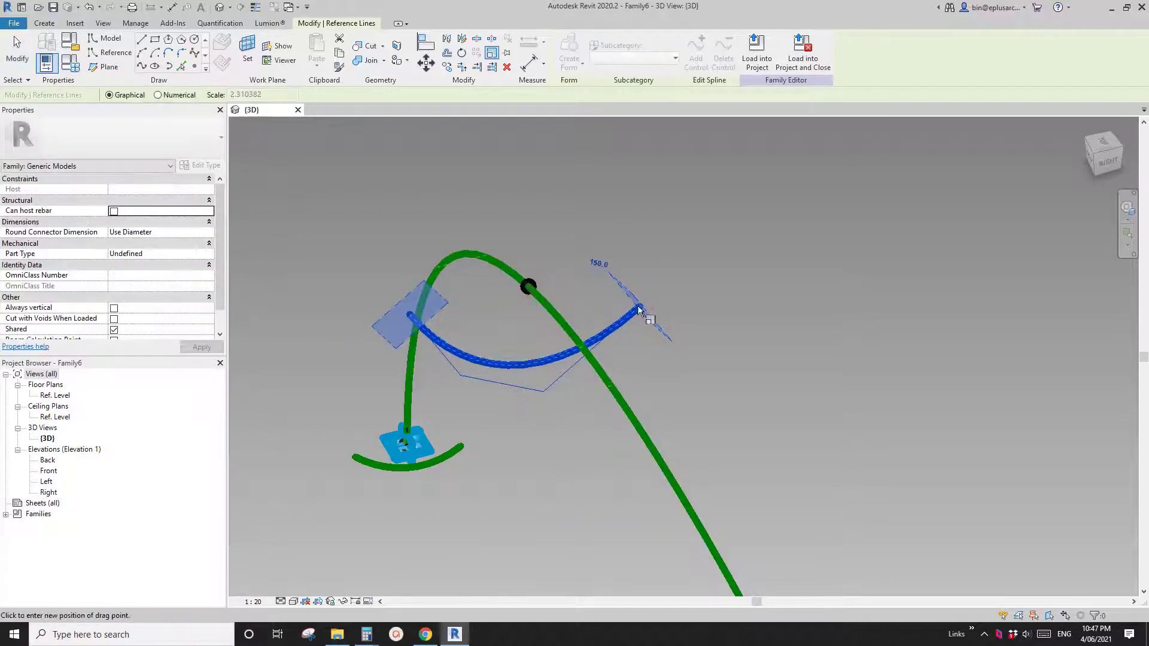
left_click(541, 372)
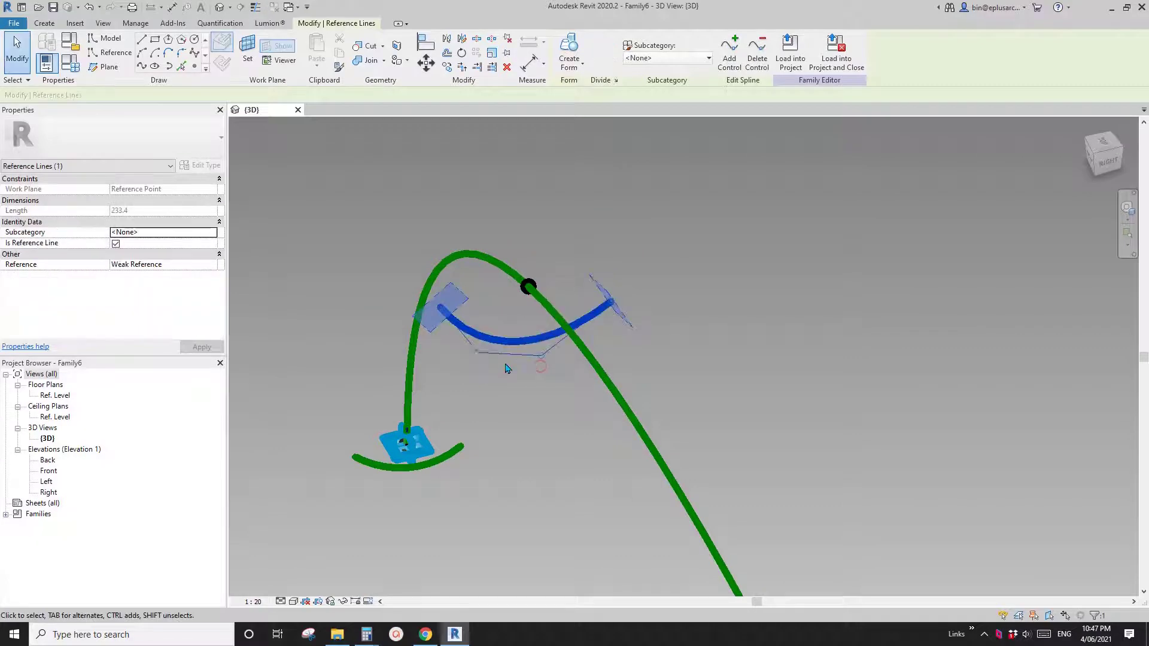
Step: Reshape the second profile spline by moving its two ends and control vertices into a more upturned curve
left_click_drag(612, 303, 606, 281)
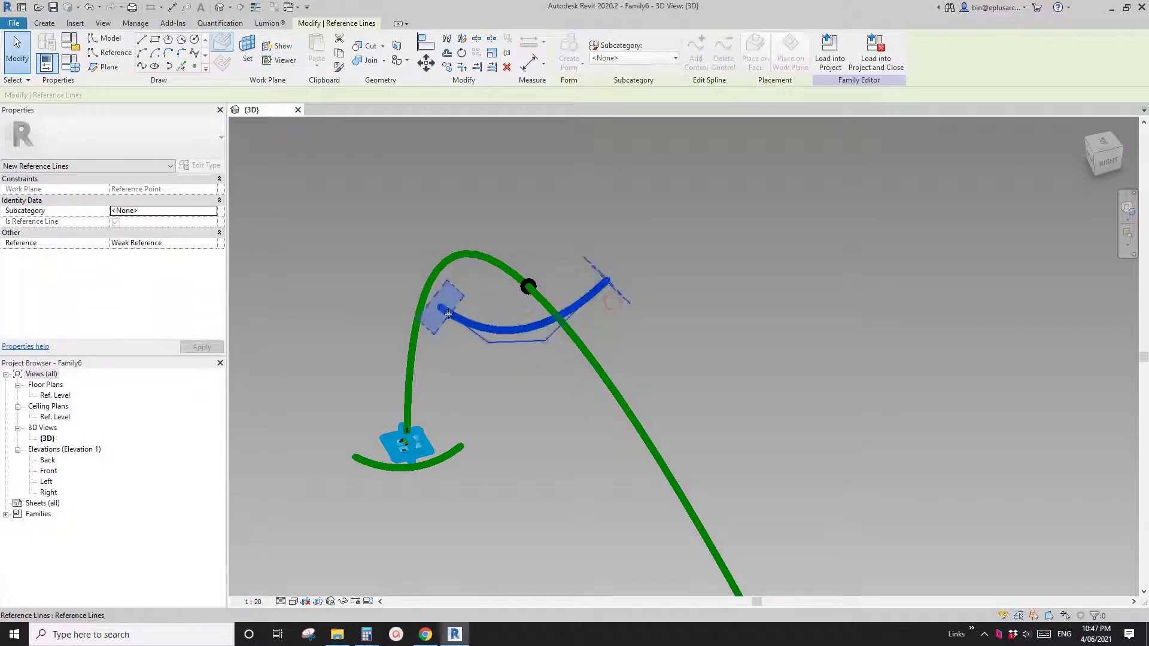
left_click_drag(439, 306, 467, 316)
left_click_drag(608, 282, 611, 258)
left_click_drag(508, 338, 590, 334)
left_click(589, 335)
scroll(590, 335, "down", 1)
middle_click_drag(579, 338, 524, 282, "shift")
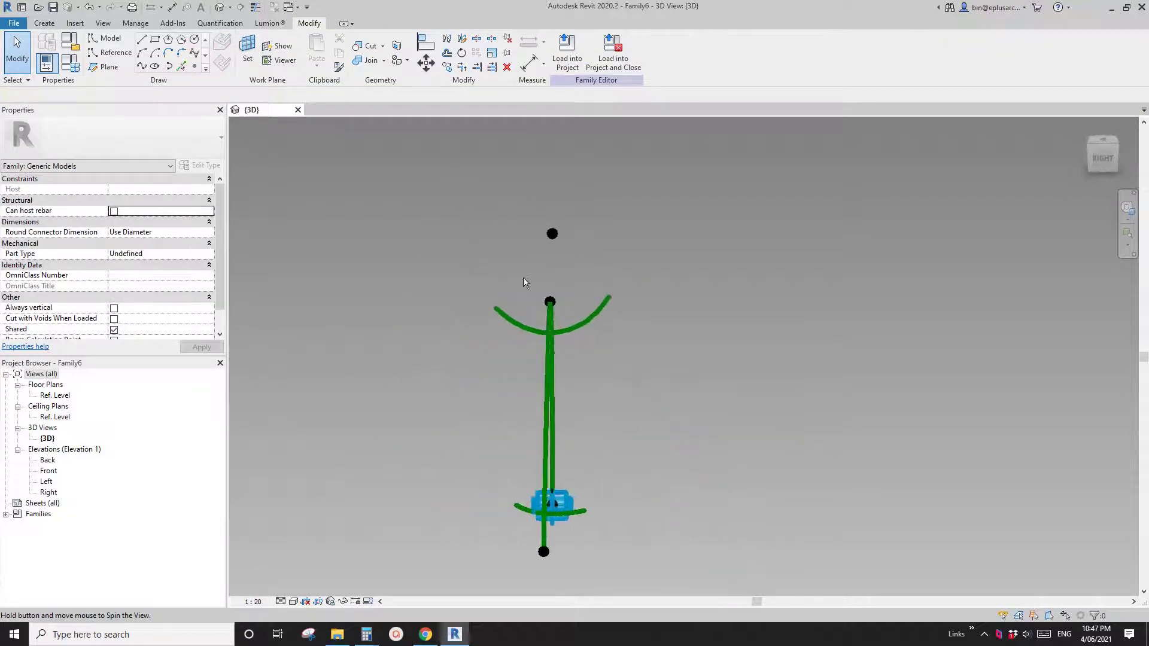
Step: Refine the second profile's end and control vertices into a deeper, more balanced U about 237 mm long
left_click(605, 305)
left_click_drag(609, 296, 611, 278)
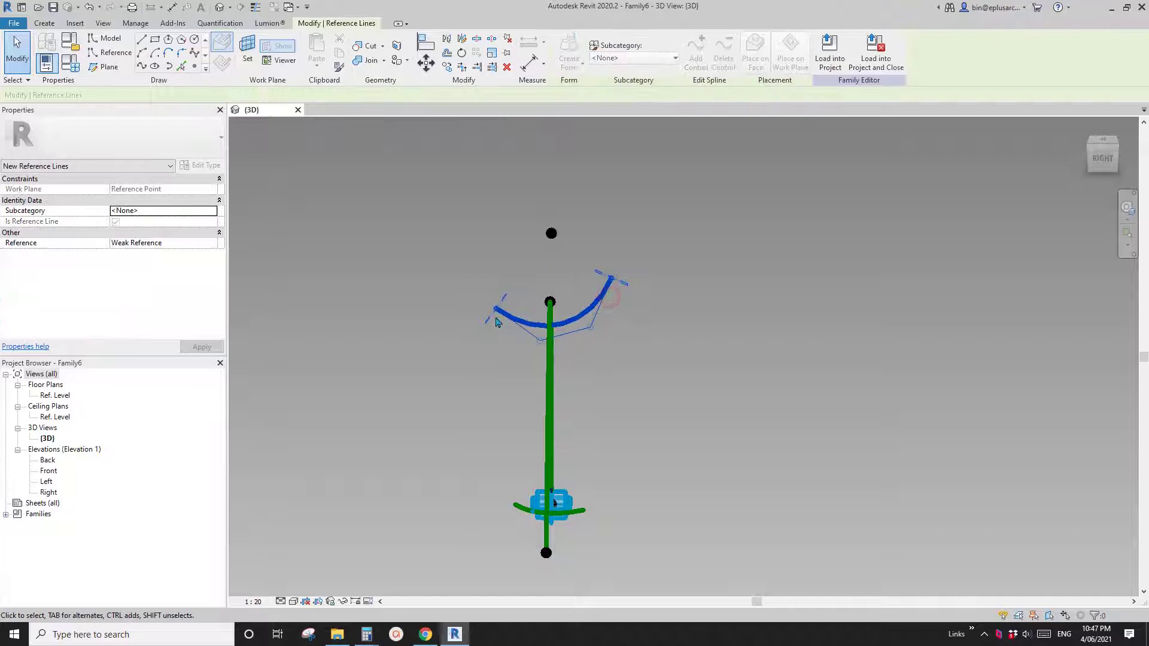
left_click_drag(540, 341, 593, 332)
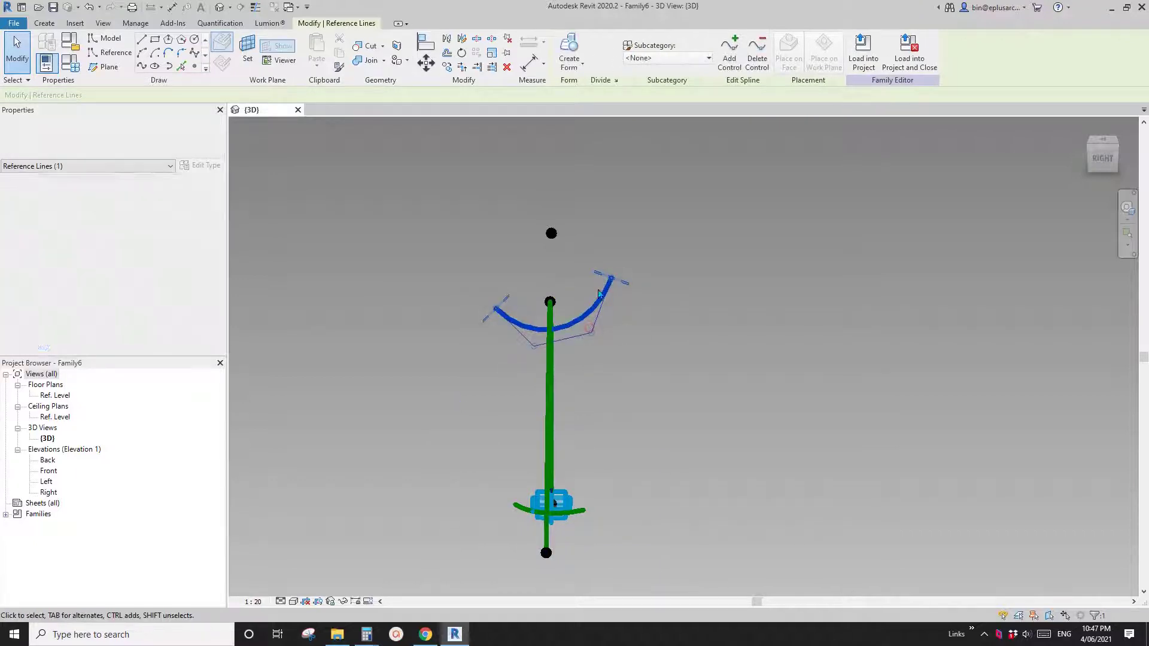
middle_click_drag(563, 329, 612, 286, "shift")
left_click_drag(611, 282, 607, 288)
left_click(494, 295)
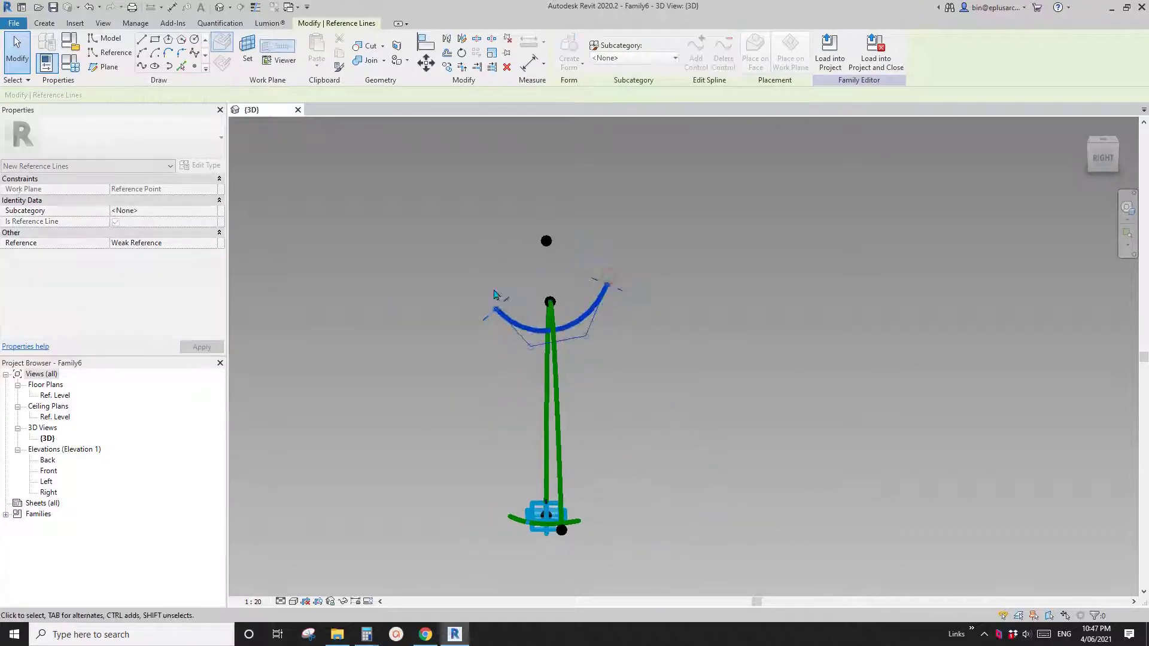
left_click(500, 314)
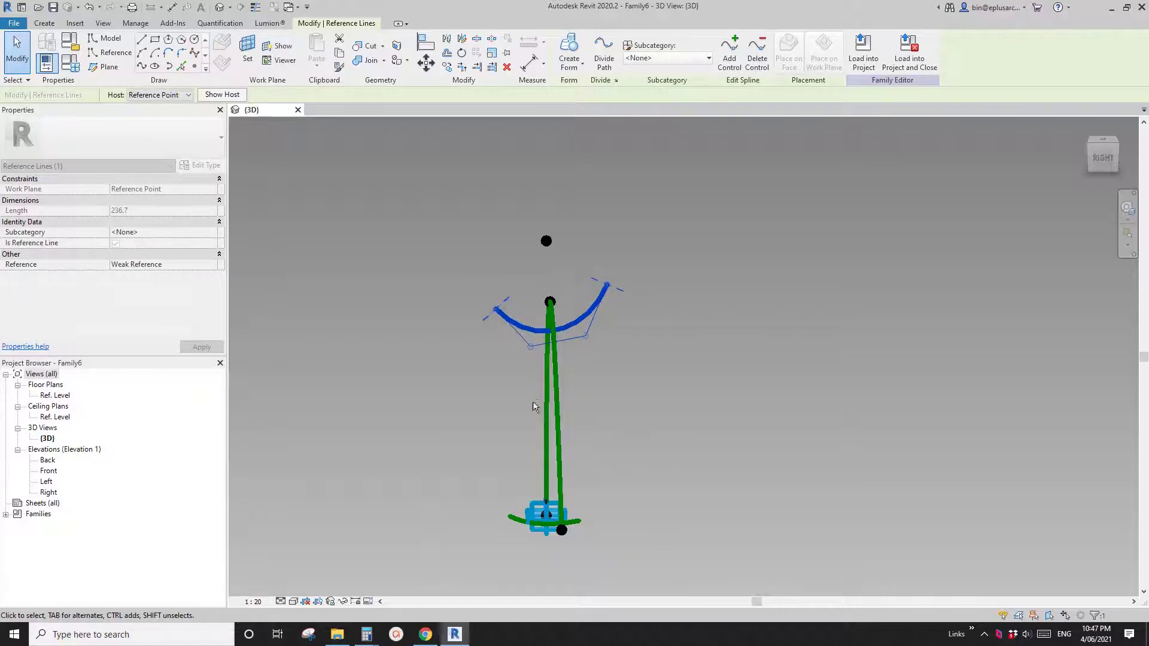
Step: Place a reference point on the main curve just short of its far end, using face-based placement
middle_click_drag(535, 407, 752, 277, "shift")
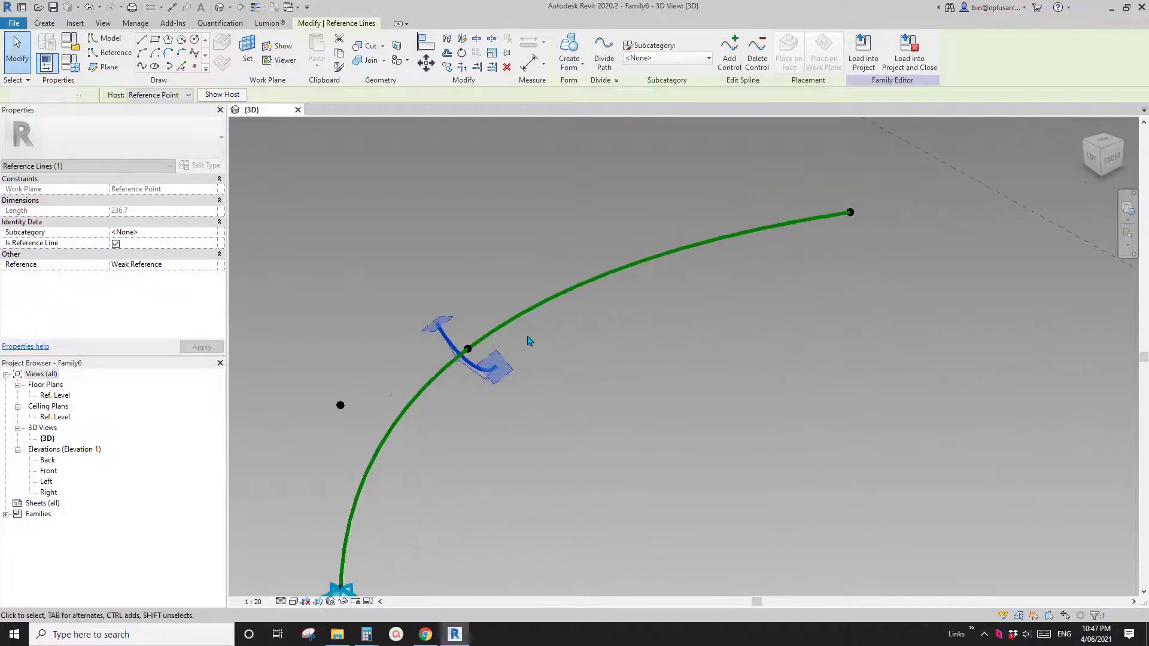
left_click(529, 341)
middle_click_drag(837, 216, 834, 249)
middle_click_drag(770, 297, 740, 341)
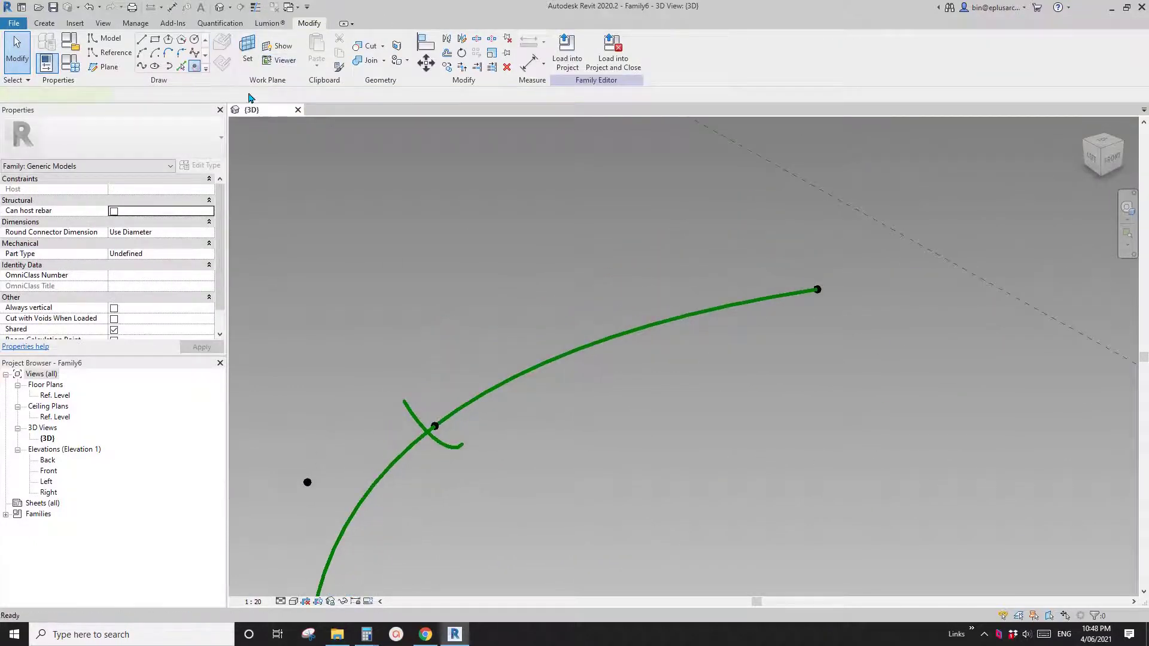
left_click(219, 50)
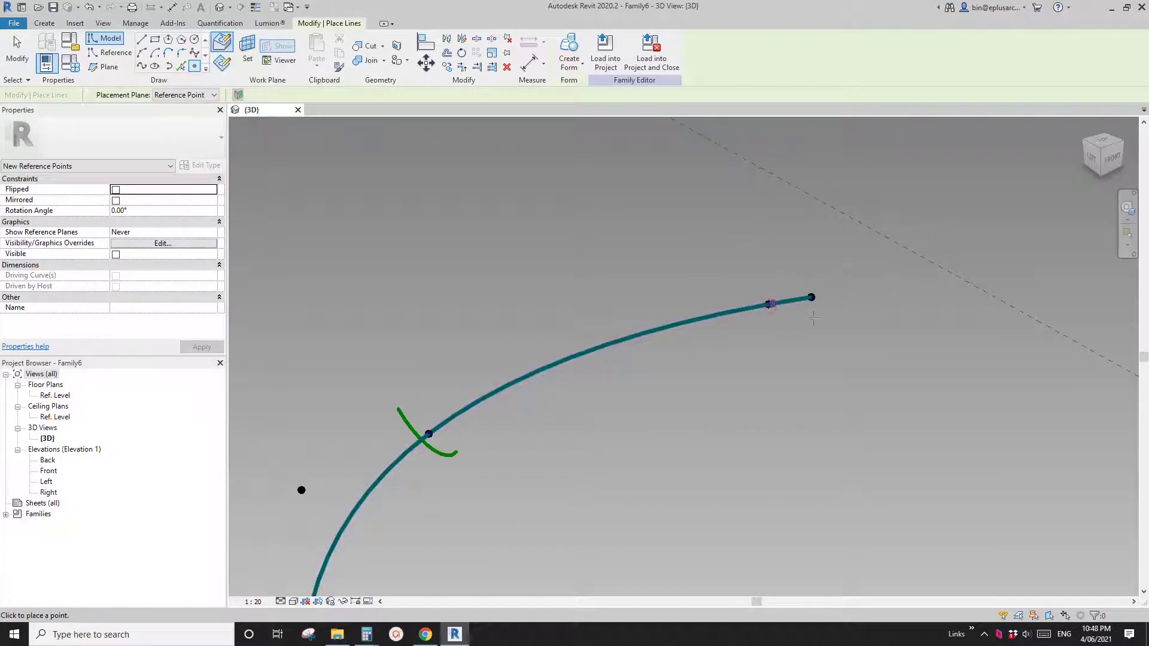
middle_click_drag(814, 318, 692, 329, "shift")
scroll(795, 318, "up", 2)
scroll(721, 329, "up", 1)
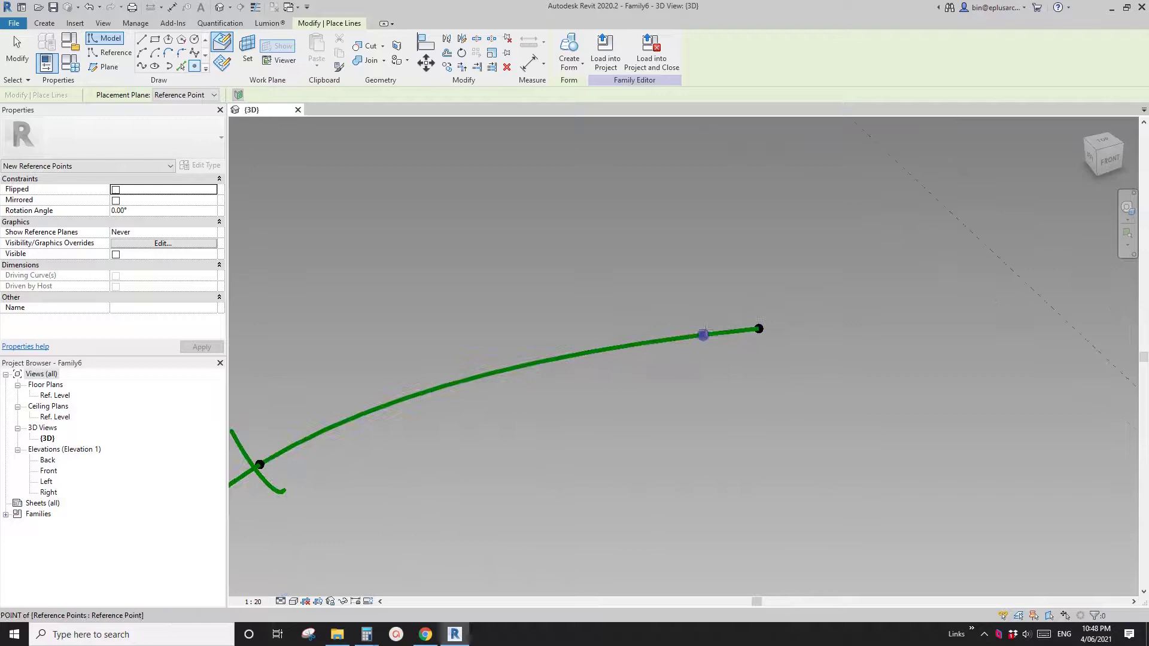
left_click(195, 39)
left_click(247, 49)
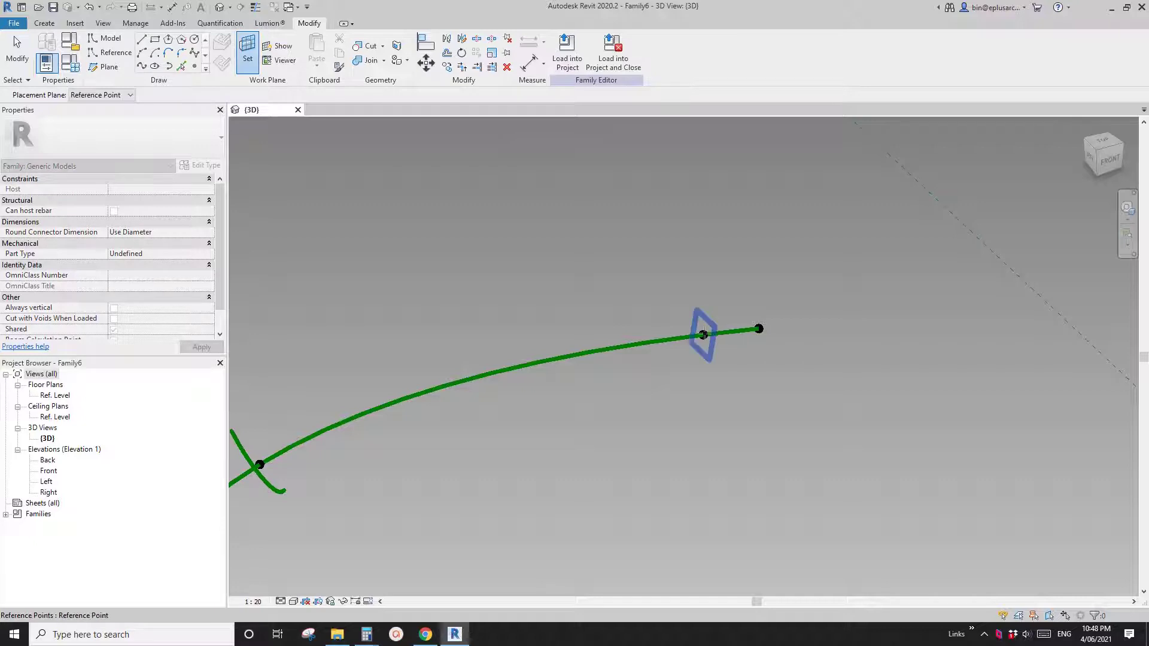
left_click(704, 336)
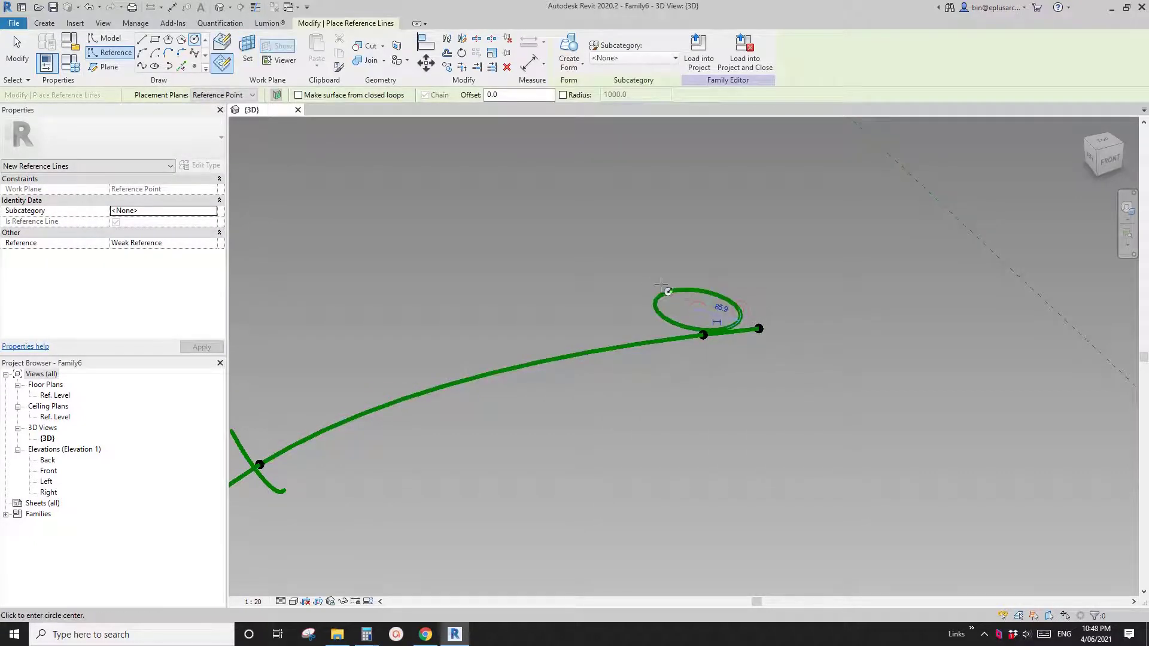
key("Escape")
left_click(688, 292)
key("Delete")
middle_click_drag(687, 278, 387, 183)
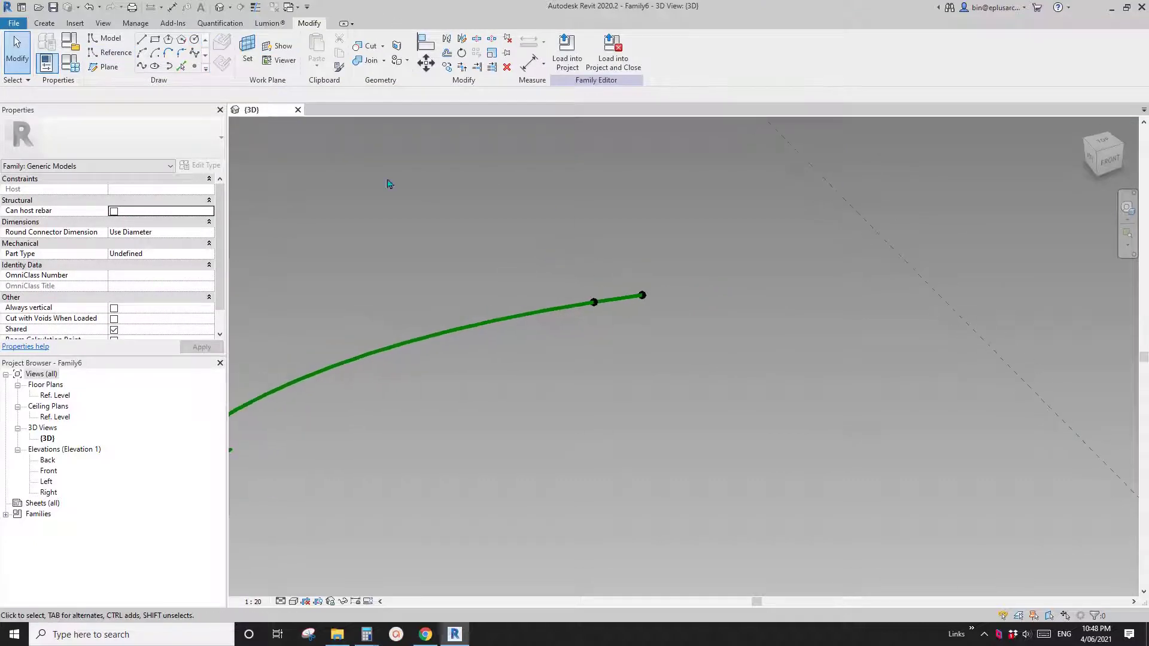
Step: Draw a U-shaped spline around the main curve's tip on a work plane of the last placed point, and make it a reference line
left_click(196, 54)
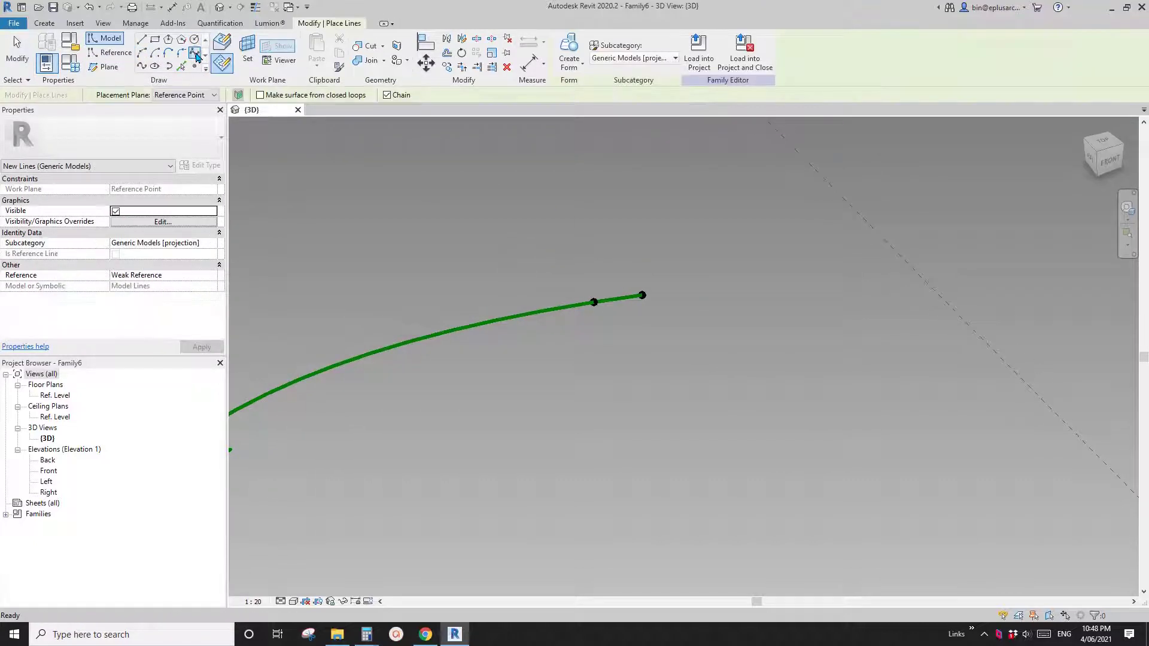
left_click(247, 54)
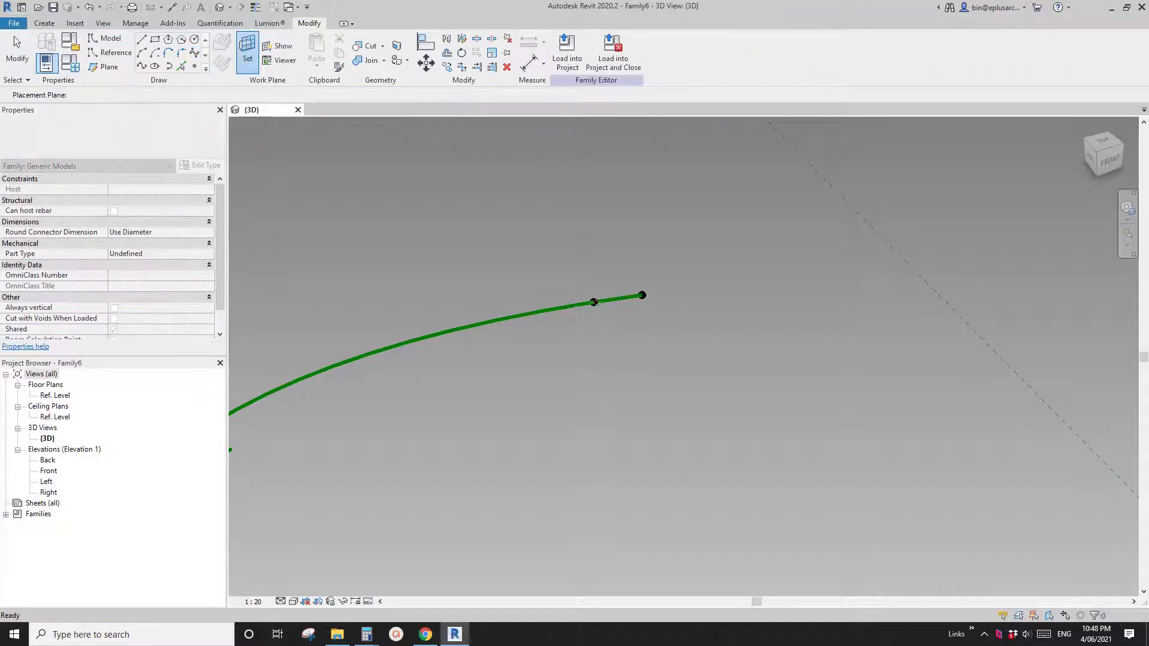
left_click(594, 303)
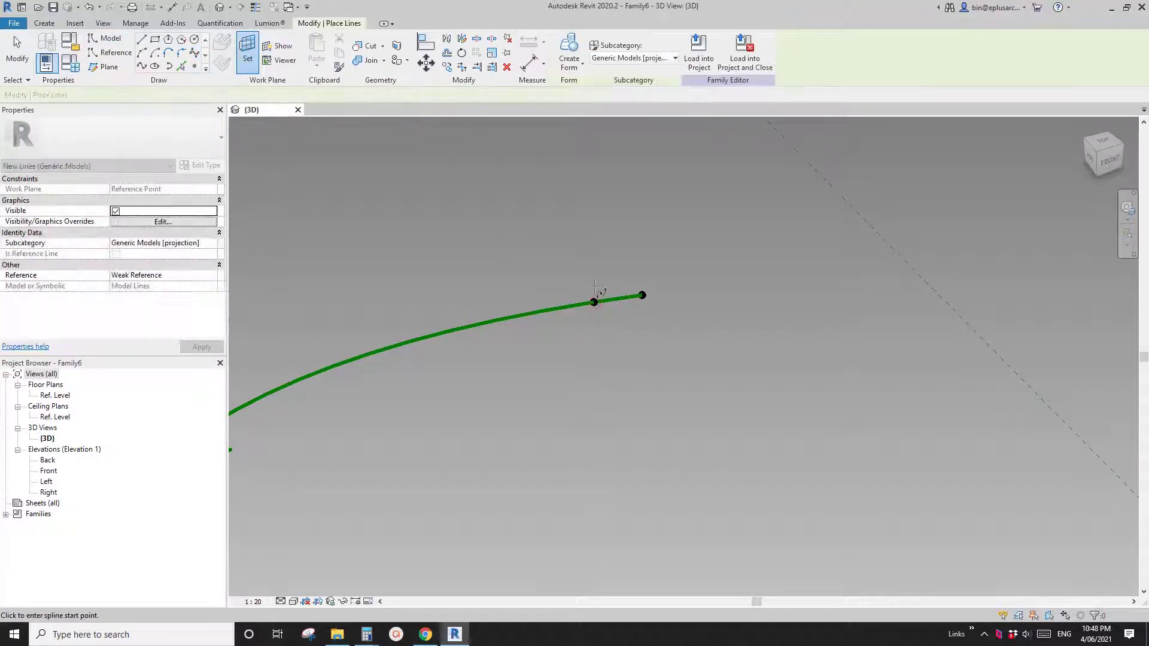
left_click(617, 336)
key("Escape")
key("Escape")
left_click(632, 328)
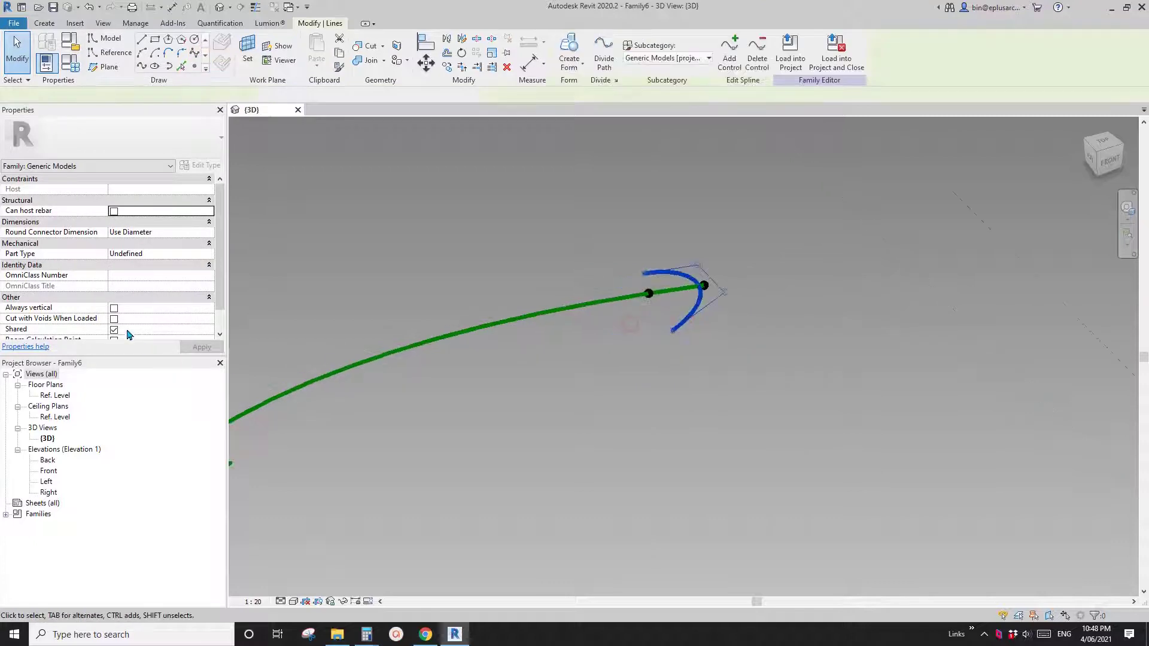
left_click(117, 275)
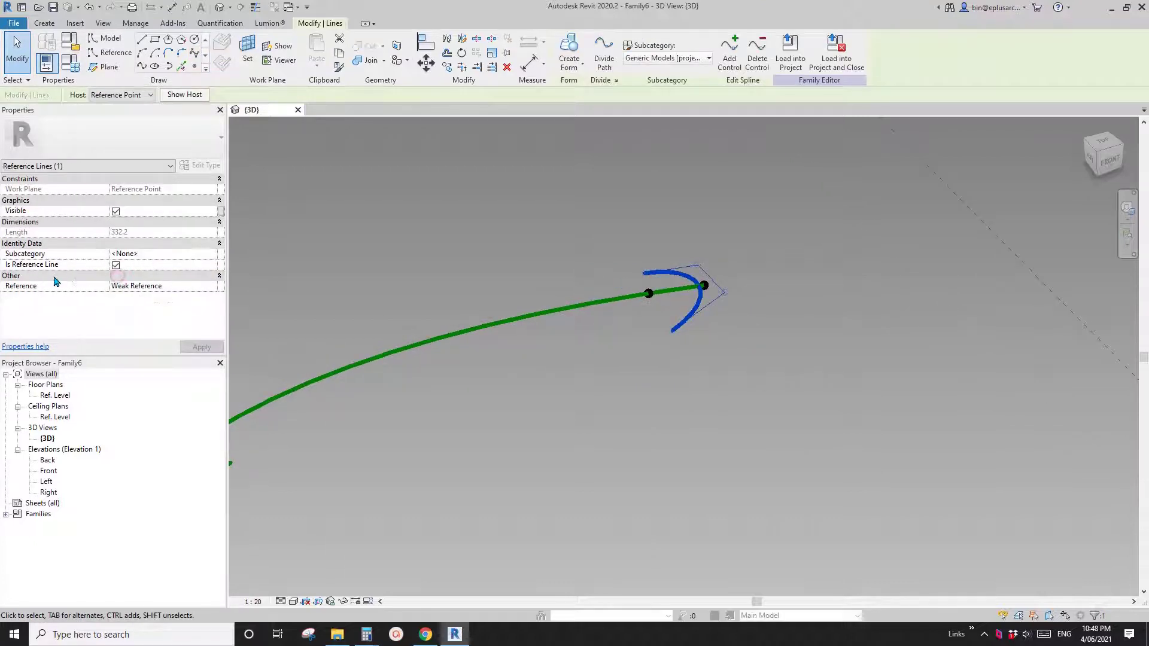
Step: Create a form from the three profile splines at the base, middle and tip of the main curve
left_click(798, 282)
scroll(797, 278, "down", 2)
middle_click_drag(759, 285, 688, 471, "shift")
middle_click_drag(633, 514, 537, 364, "shift")
left_click(501, 399)
middle_click_drag(461, 430, 436, 493, "shift")
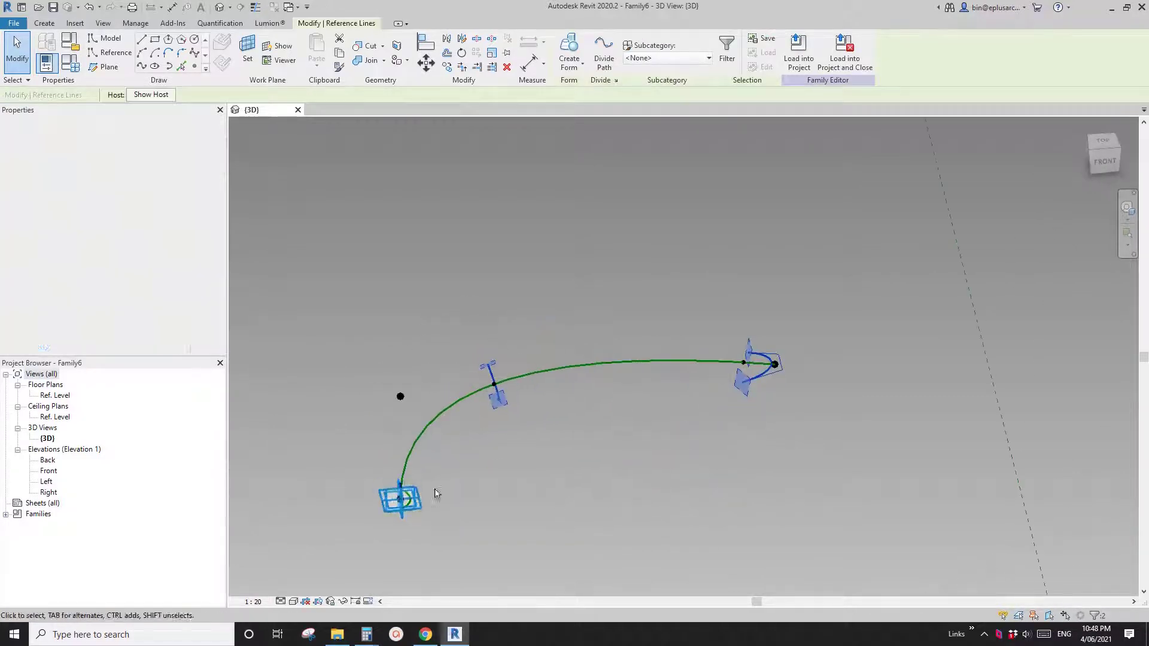
scroll(407, 503, "up", 5)
left_click(402, 504, "ctrl")
scroll(515, 413, "down", 3)
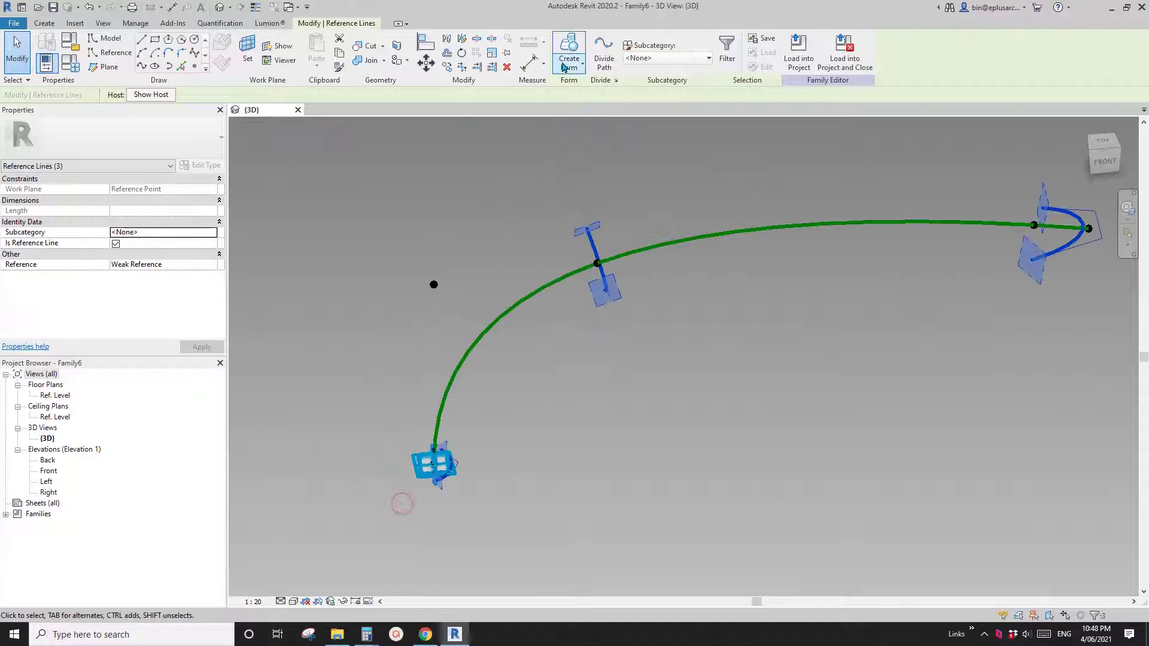
left_click(569, 49)
Step: Adjust a control vertex of the petal's middle profile to reshape its curve to a length of about 223 mm
middle_click_drag(689, 360, 913, 234, "shift")
scroll(781, 254, "up", 2)
left_click(755, 227)
middle_click_drag(756, 226, 816, 210, "shift")
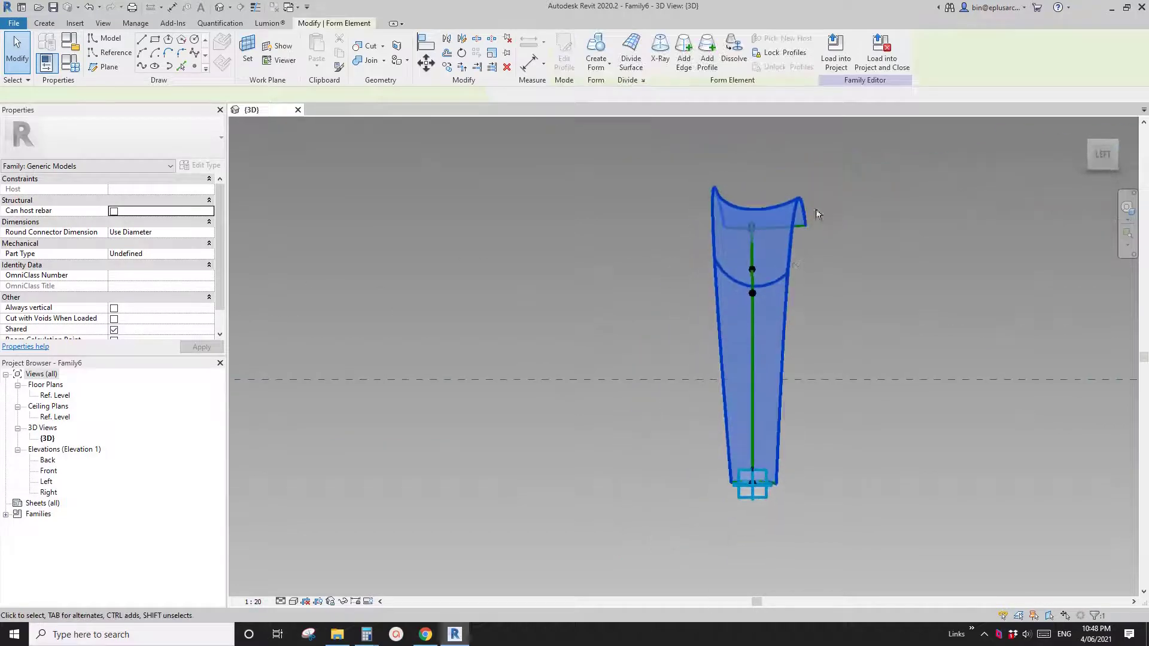
scroll(744, 292, "up", 1)
key("Escape")
scroll(747, 290, "up", 2)
left_click(734, 284)
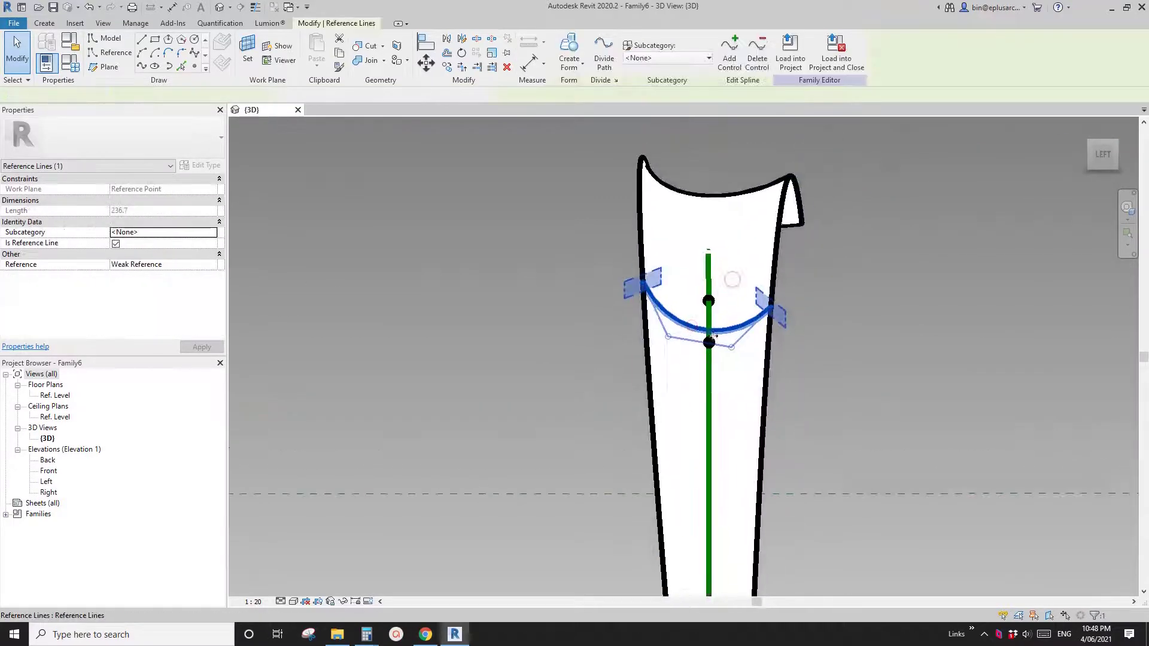
middle_click_drag(734, 284, 688, 347, "shift")
mouse_move(682, 343)
left_mouse_down()
mouse_move(670, 339)
mouse_move(742, 345)
mouse_move(676, 331)
left_mouse_up()
middle_click_drag(676, 335, 564, 287, "shift")
scroll(554, 378, "up", 1)
scroll(564, 376, "down", 1)
middle_click_drag(565, 379, 453, 461, "shift")
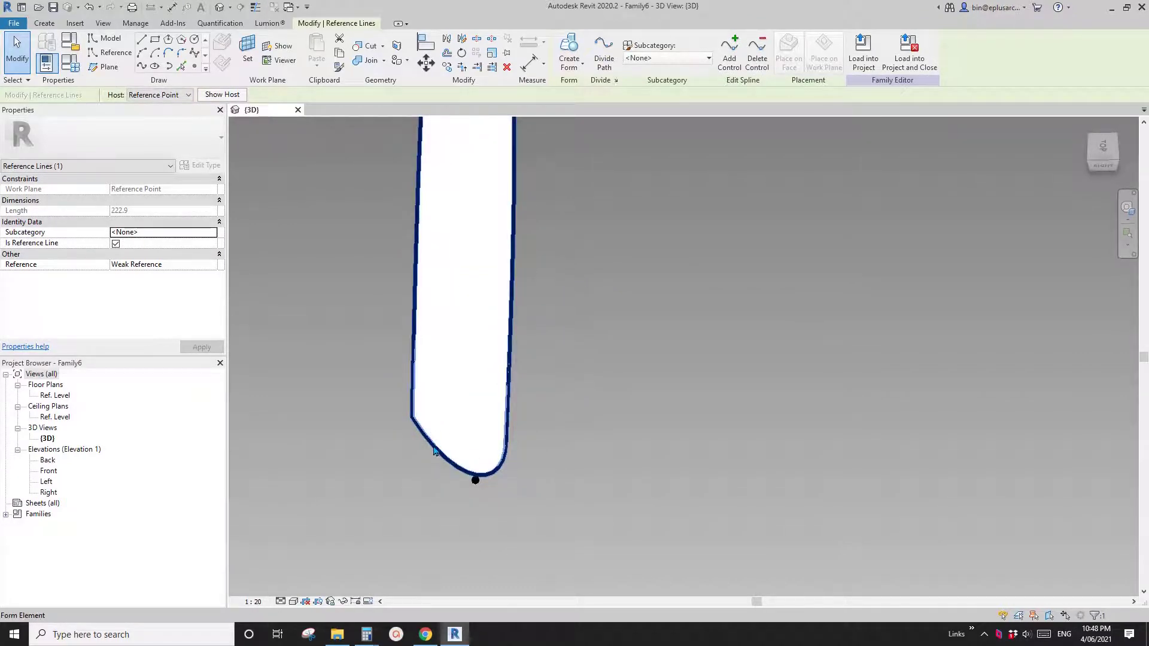
middle_click_drag(435, 452, 623, 460, "shift")
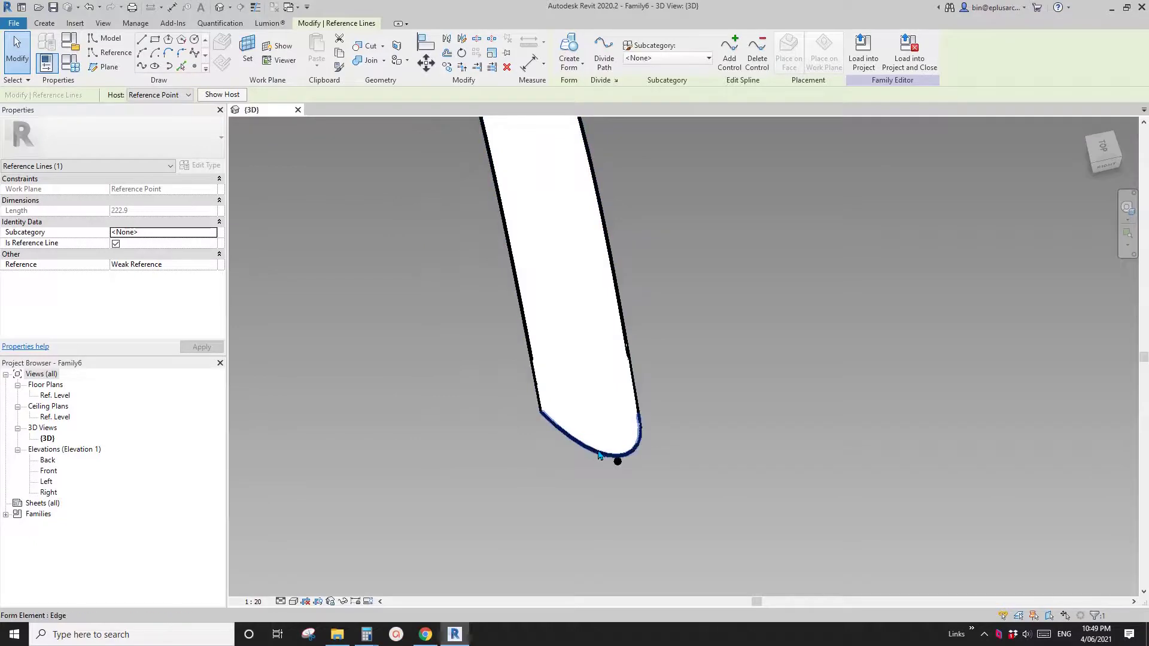
left_click(599, 453)
left_click(680, 471)
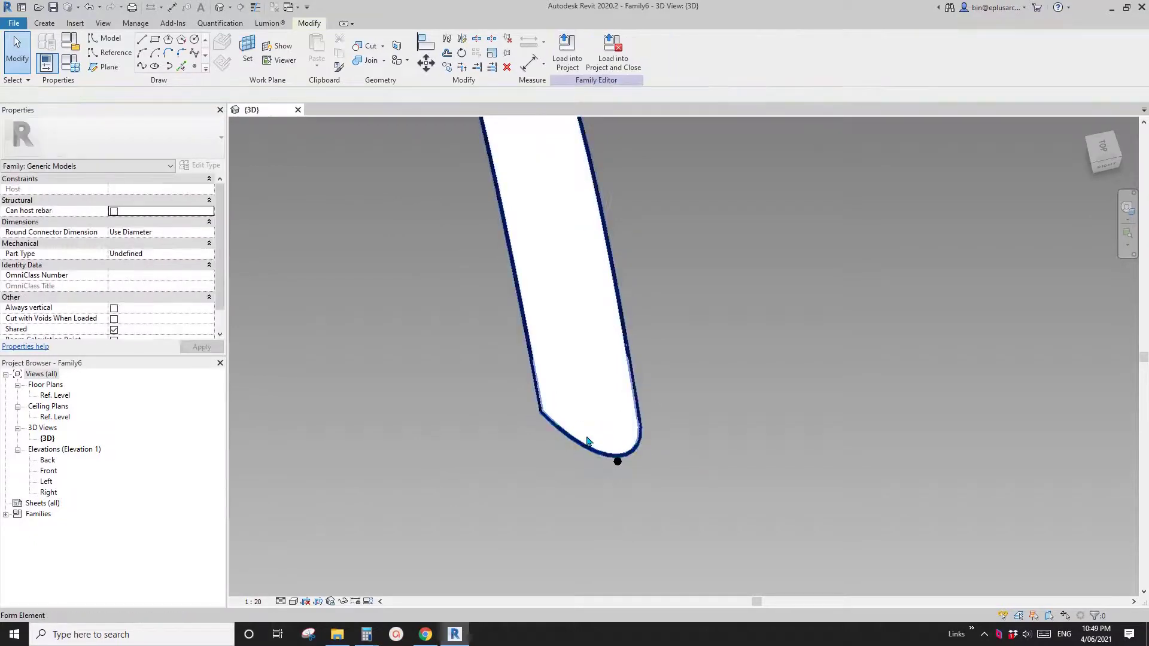
left_click(573, 378)
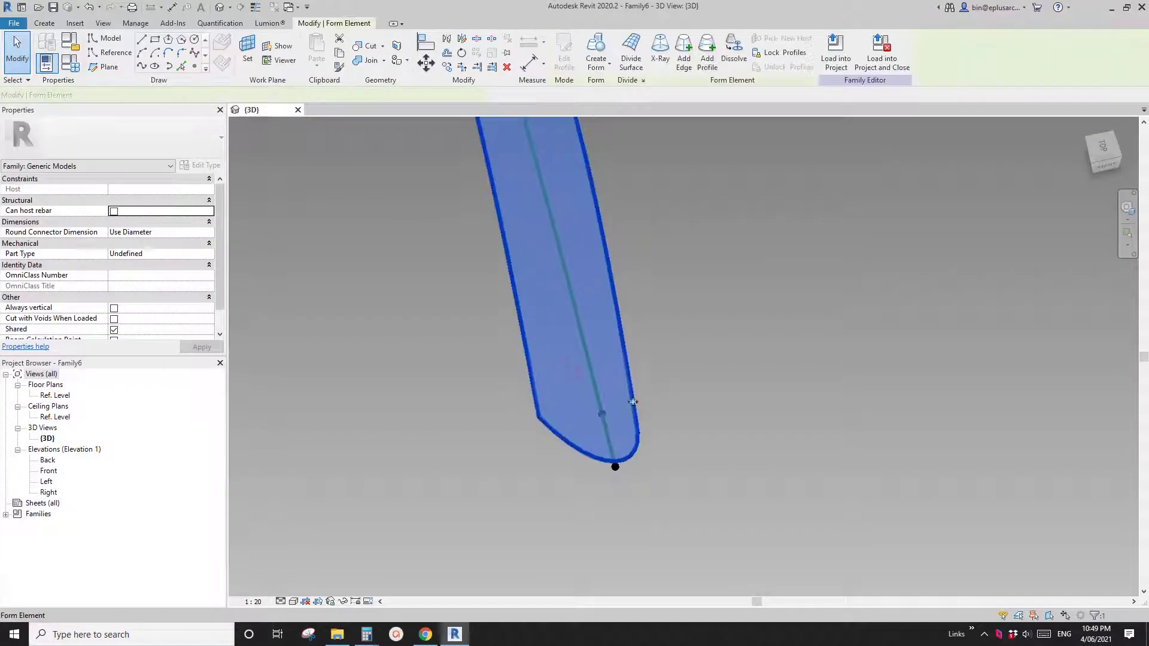
left_click(643, 400)
scroll(589, 461, "down", 1)
left_click(589, 455)
middle_click_drag(574, 466, 673, 402, "shift")
scroll(664, 402, "up", 1)
left_click(717, 361)
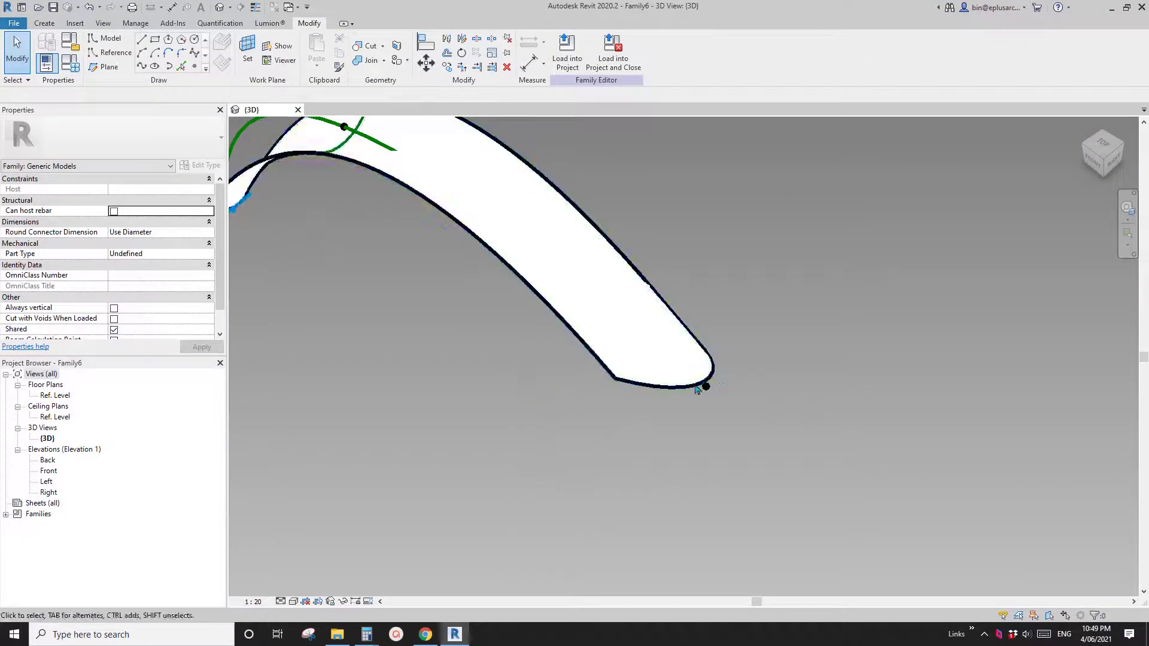
Step: Move an end of the petal's tip profile to reshape its curve to a length of about 241 mm
scroll(695, 388, "up", 2)
left_click(679, 400)
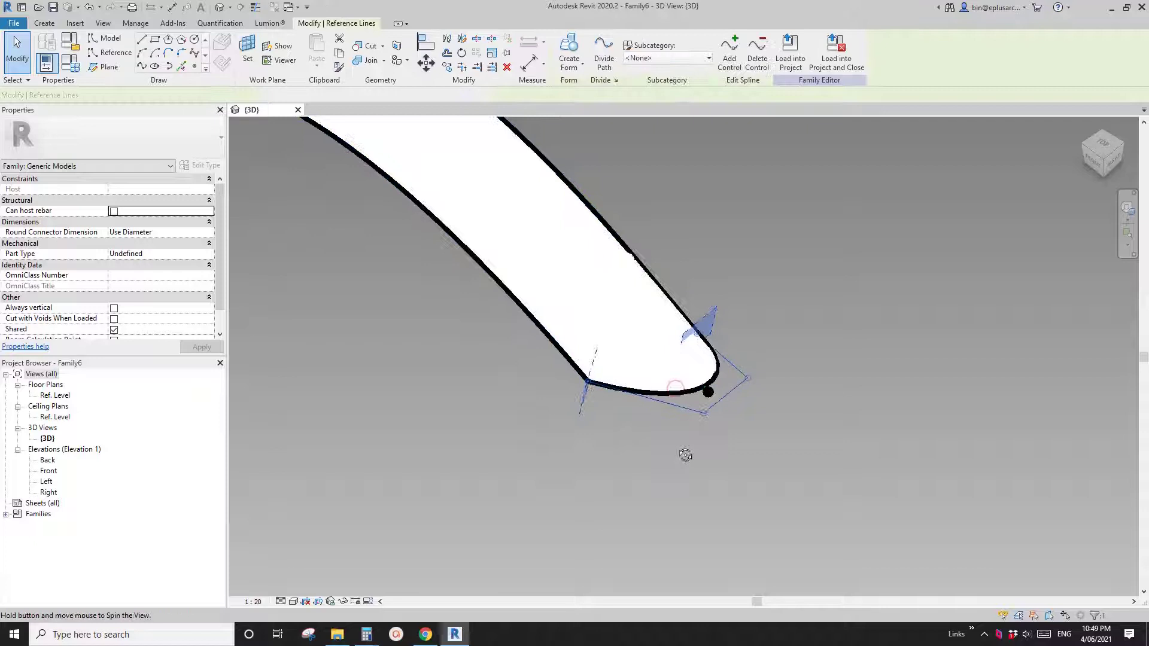
left_click_drag(633, 369, 632, 369)
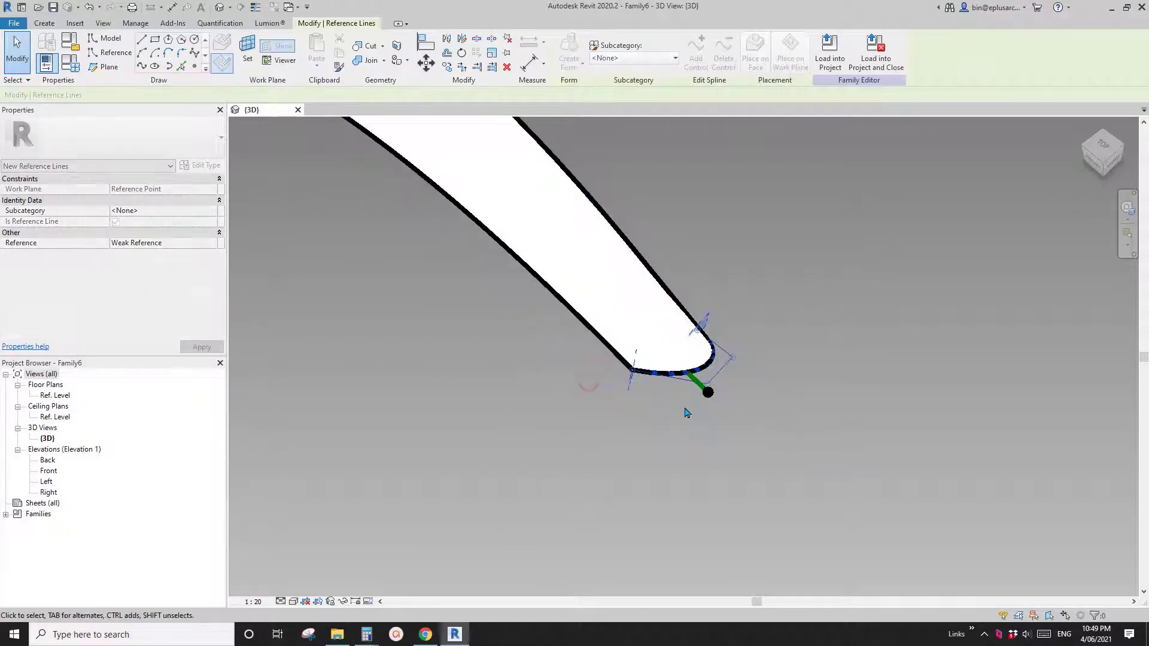
left_click_drag(684, 426, 682, 429)
middle_click_drag(683, 429, 687, 411, "shift")
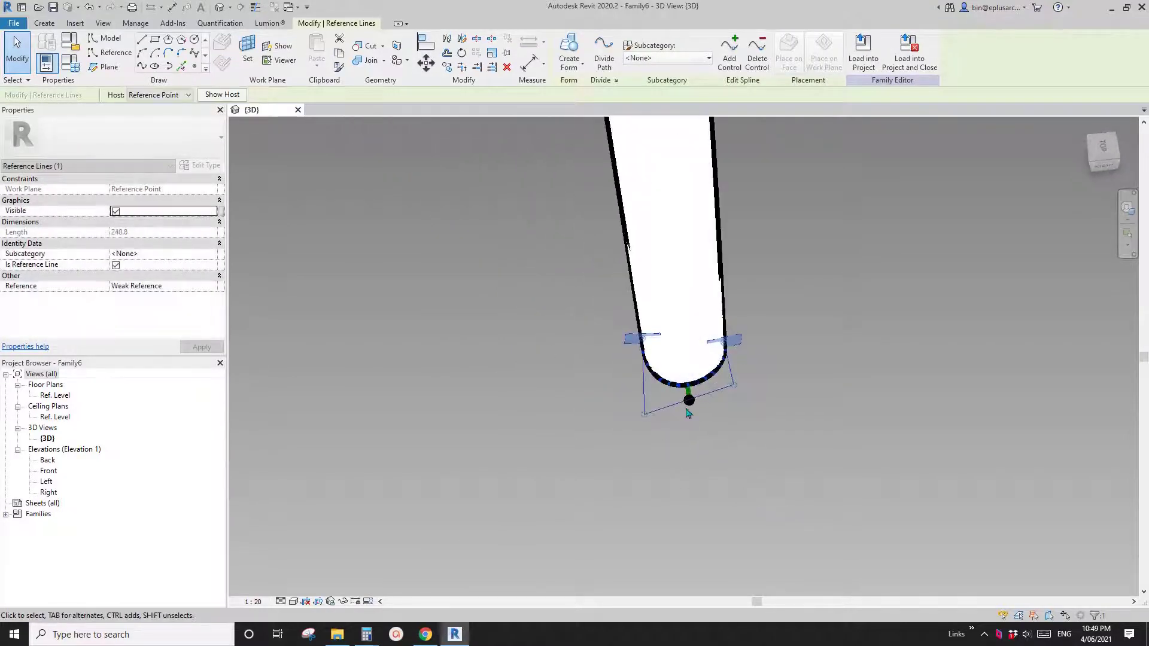
Step: Adjust the ends and control vertices of the tip profile into a longer, more even U shape around the main curve's end
left_click_drag(730, 397, 662, 414)
middle_click_drag(736, 418, 727, 386, "shift")
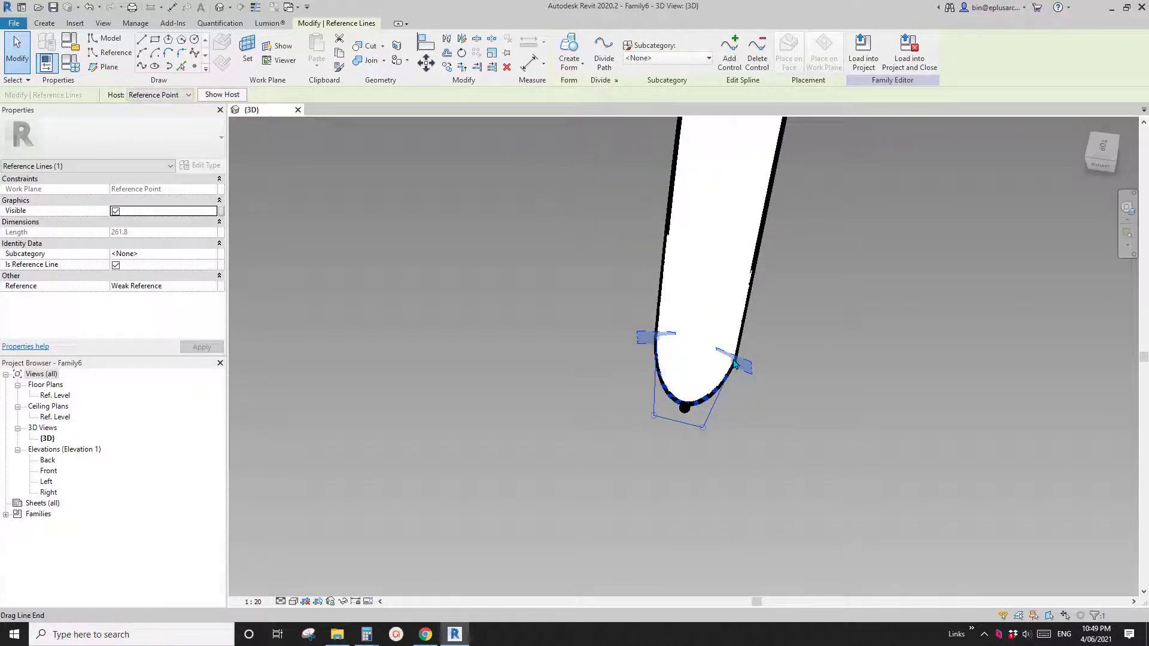
left_click_drag(735, 363, 658, 417)
left_click_drag(737, 396, 721, 411)
middle_click_drag(734, 420, 738, 419, "shift")
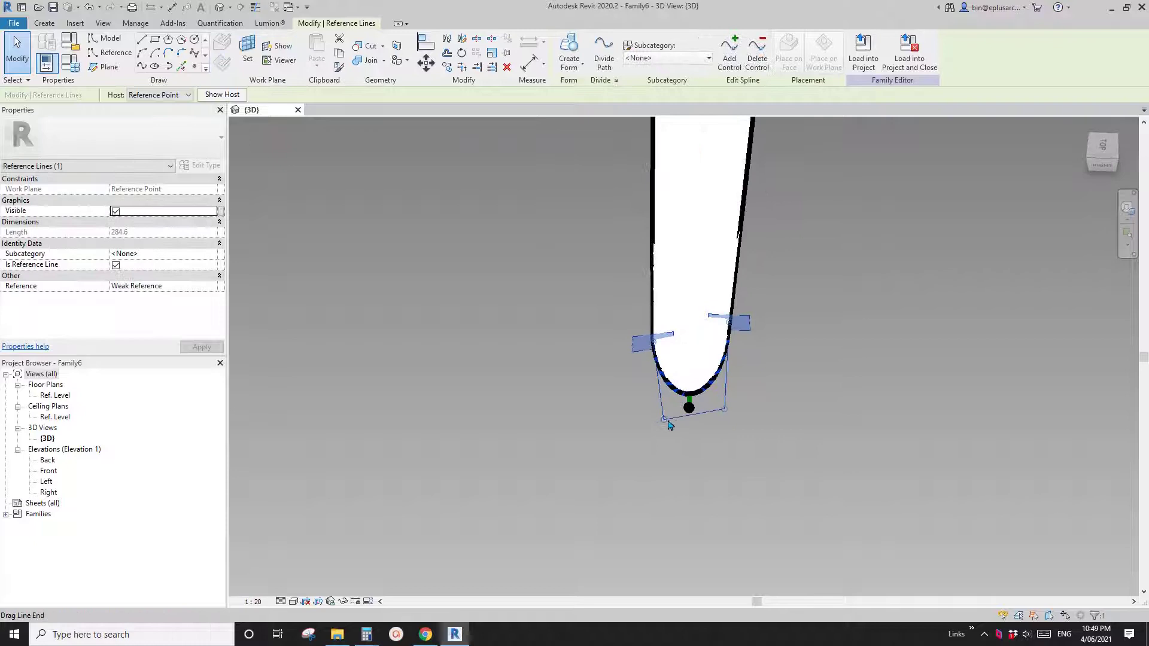
left_click_drag(669, 425, 695, 423)
middle_click_drag(694, 423, 844, 413, "shift")
left_click(701, 426)
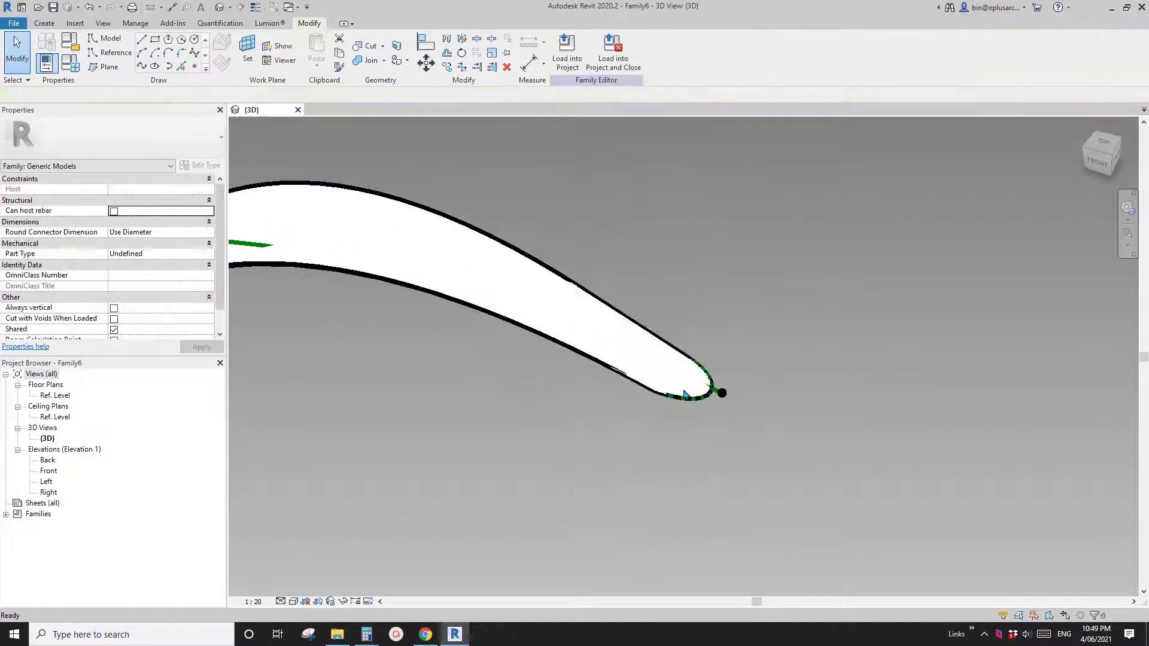
Step: Switch the 3D view to wireframe and select the reference point at the far end of the main curve
scroll(665, 377, "up", 2)
key("w")
key("f")
scroll(667, 383, "down", 3)
middle_click_drag(673, 387, 748, 409, "shift")
left_click(665, 373)
Step: Reshape the tip profile around the main curve's end point into a compact U about 197 mm long
scroll(751, 404, "up", 5)
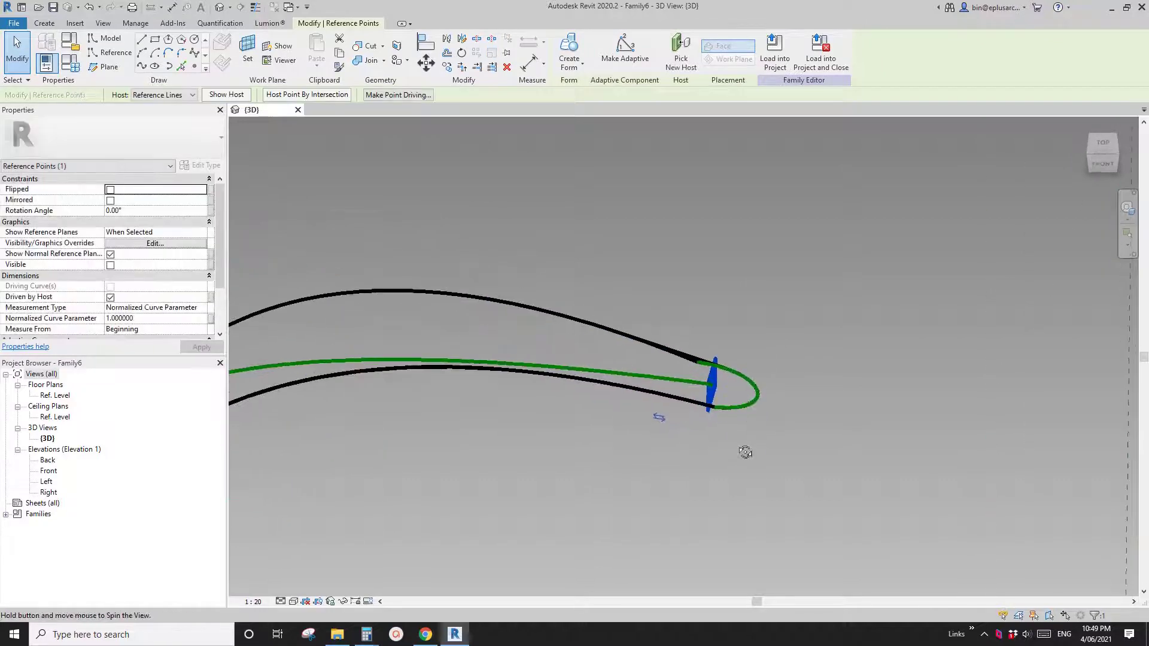
left_click(759, 398)
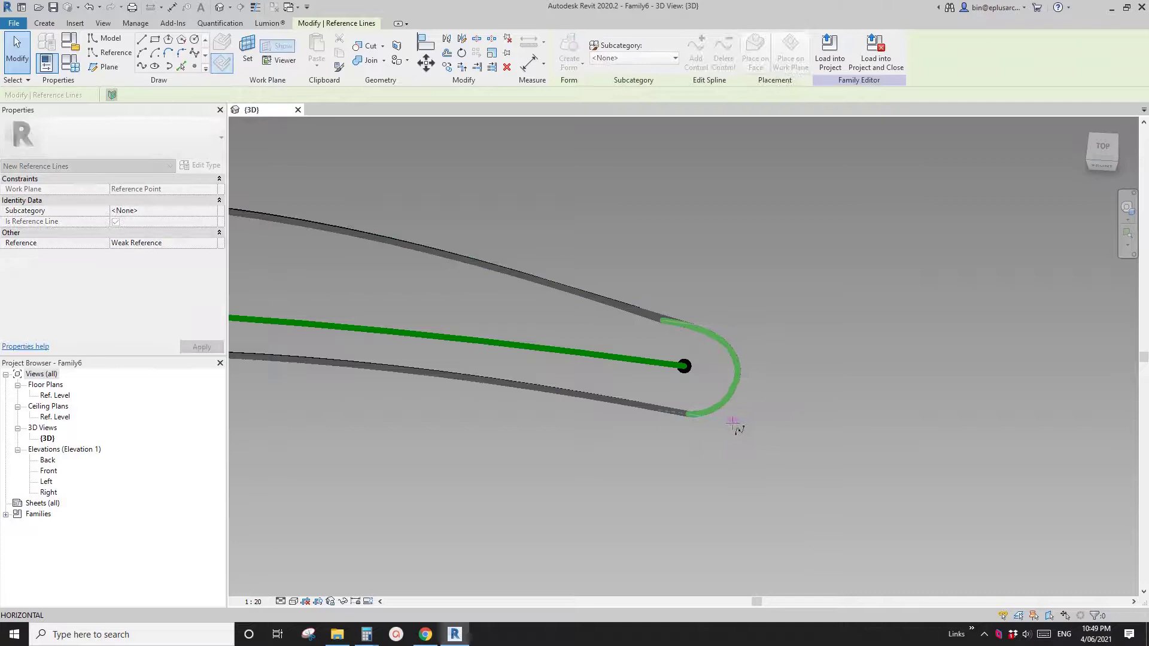
left_click_drag(732, 423, 732, 426)
left_click_drag(785, 341, 716, 362)
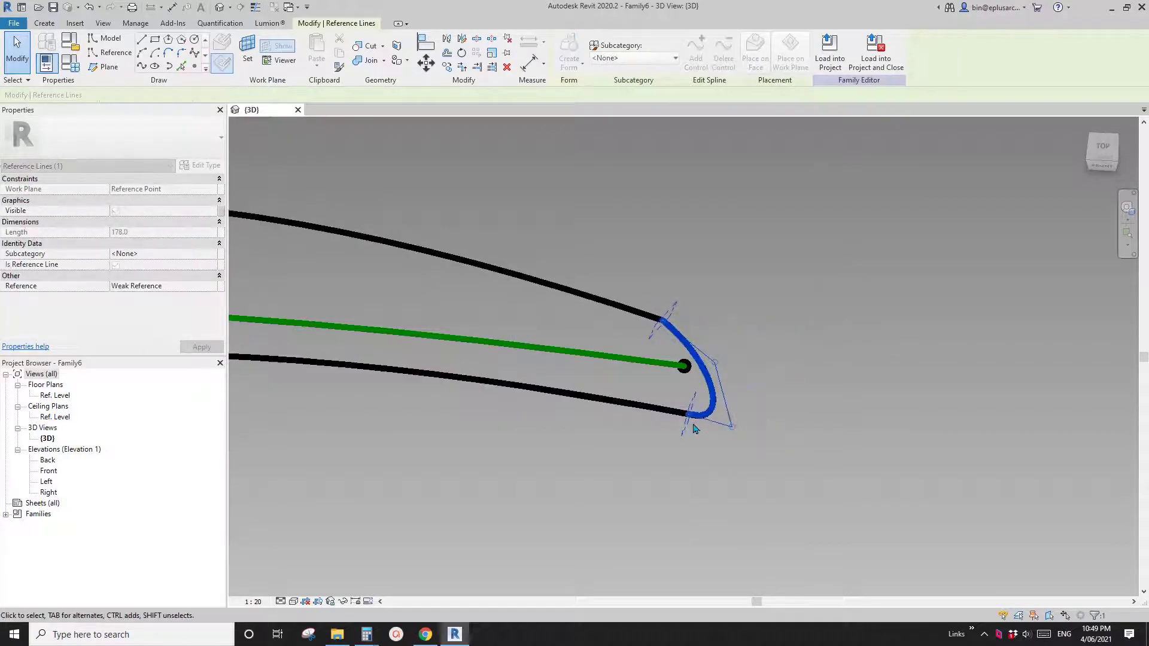
left_click_drag(690, 415, 744, 411)
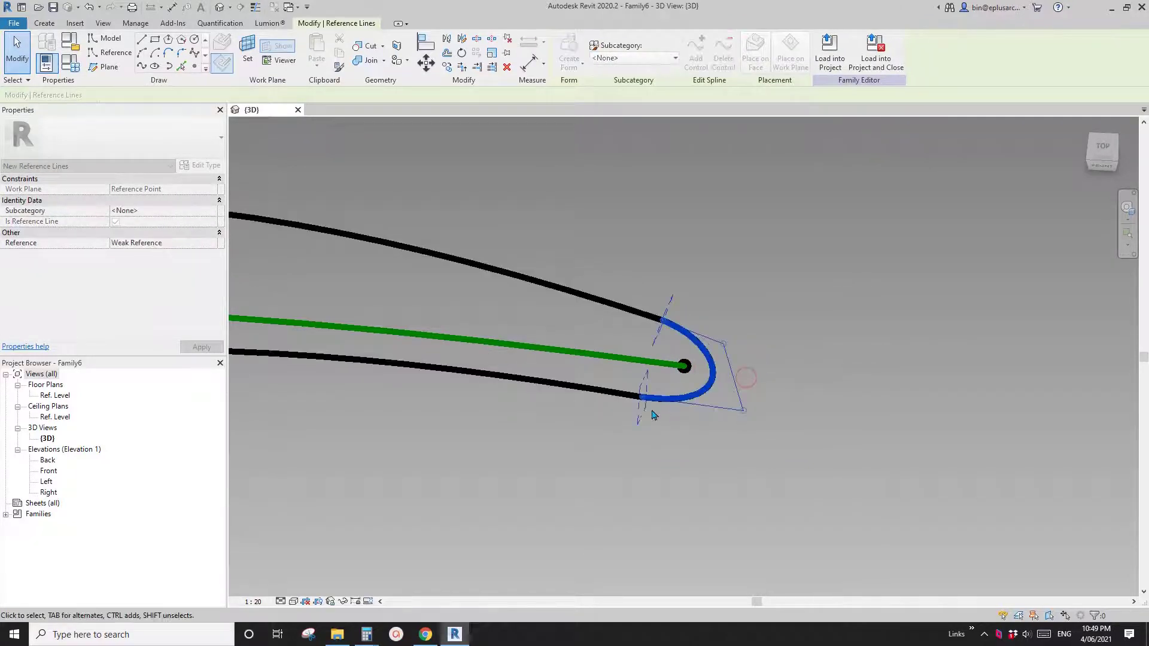
middle_click_drag(652, 415, 949, 406, "shift")
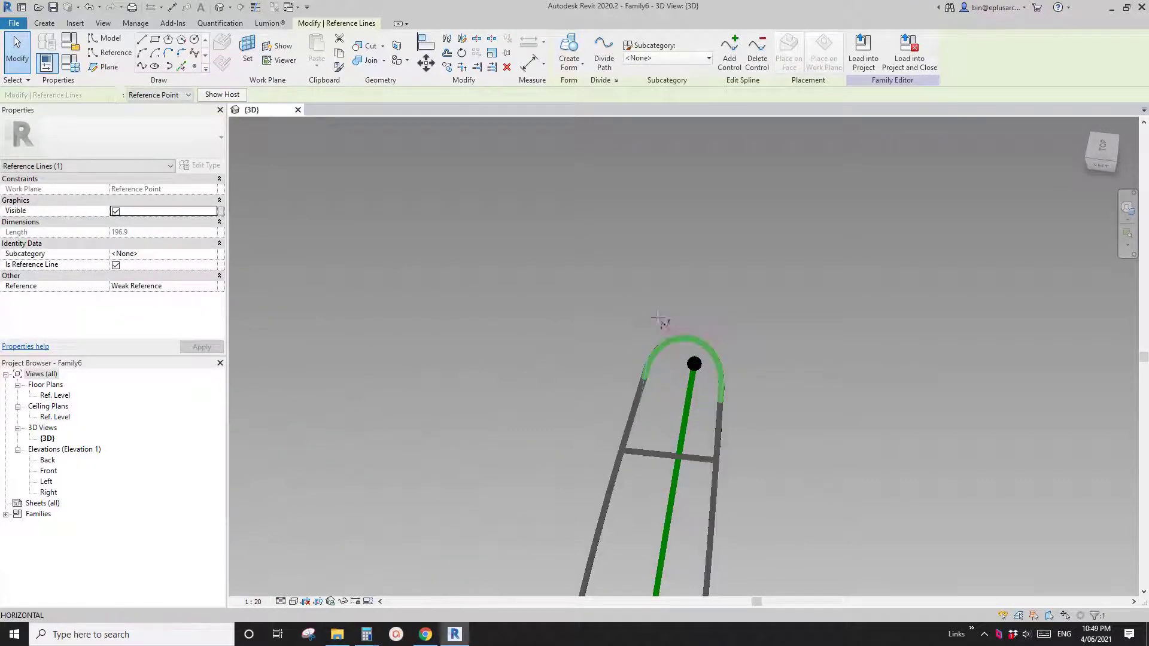
left_click(661, 321)
middle_click_drag(661, 322, 547, 284, "shift")
left_click(656, 372)
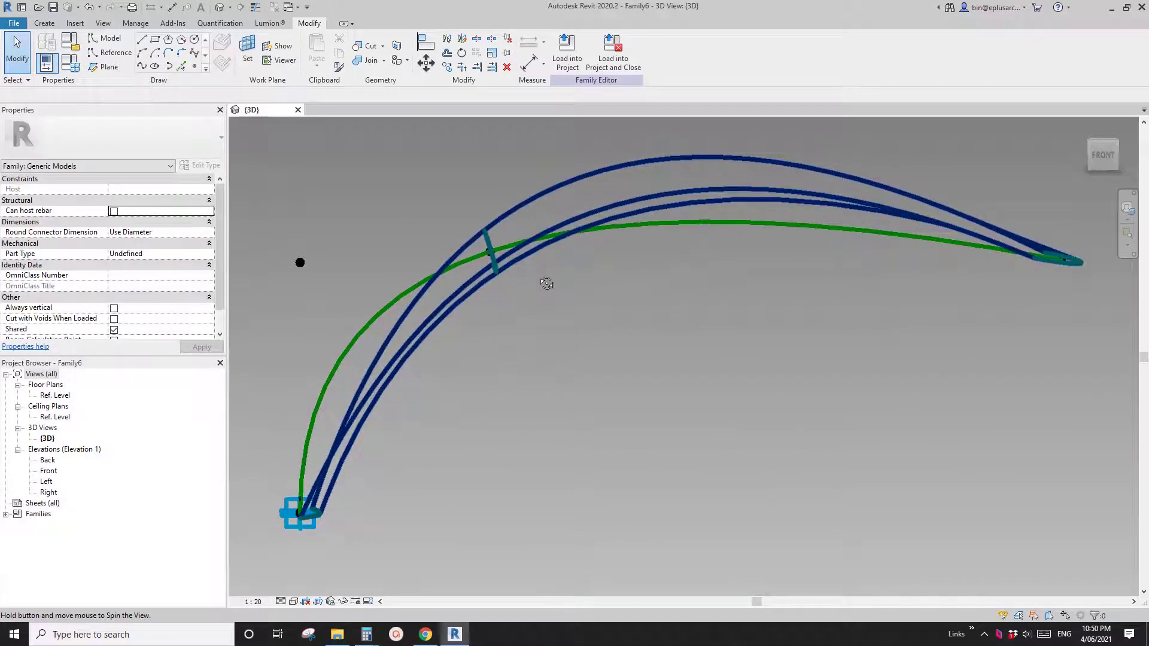
Step: Copy the middle profile together with its reference point to a spot farther along the main curve toward the tip
scroll(547, 284, "down", 4)
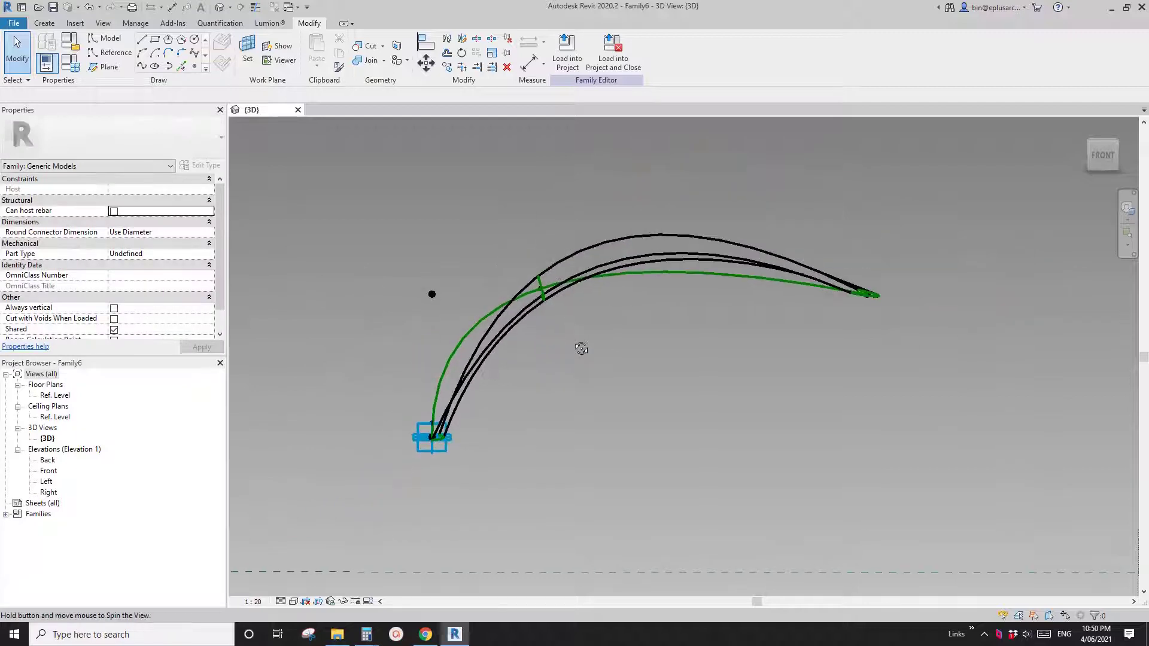
middle_click_drag(581, 349, 567, 341, "shift")
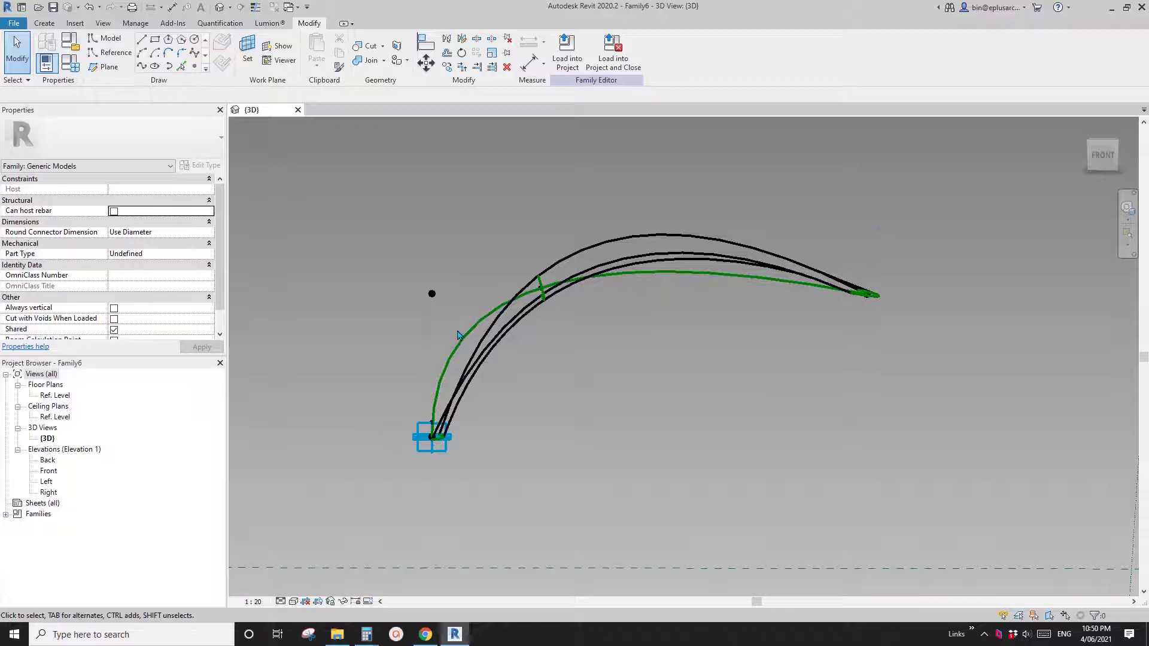
middle_click_drag(502, 372, 494, 379)
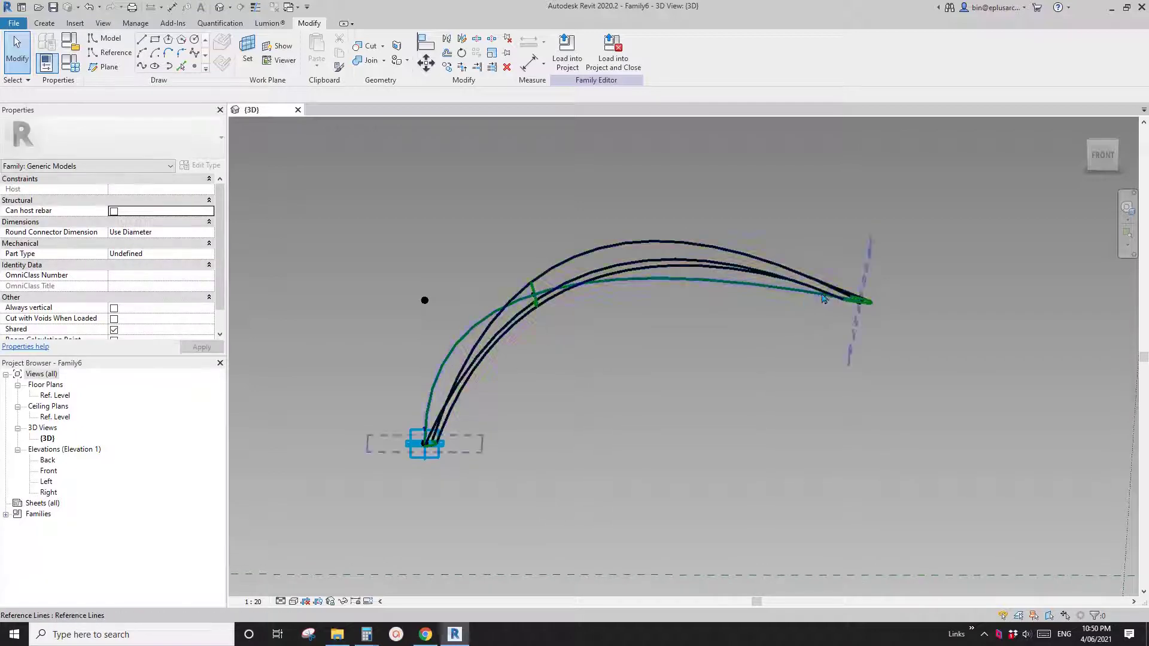
middle_click_drag(623, 282, 652, 437, "shift")
scroll(577, 339, "up", 2)
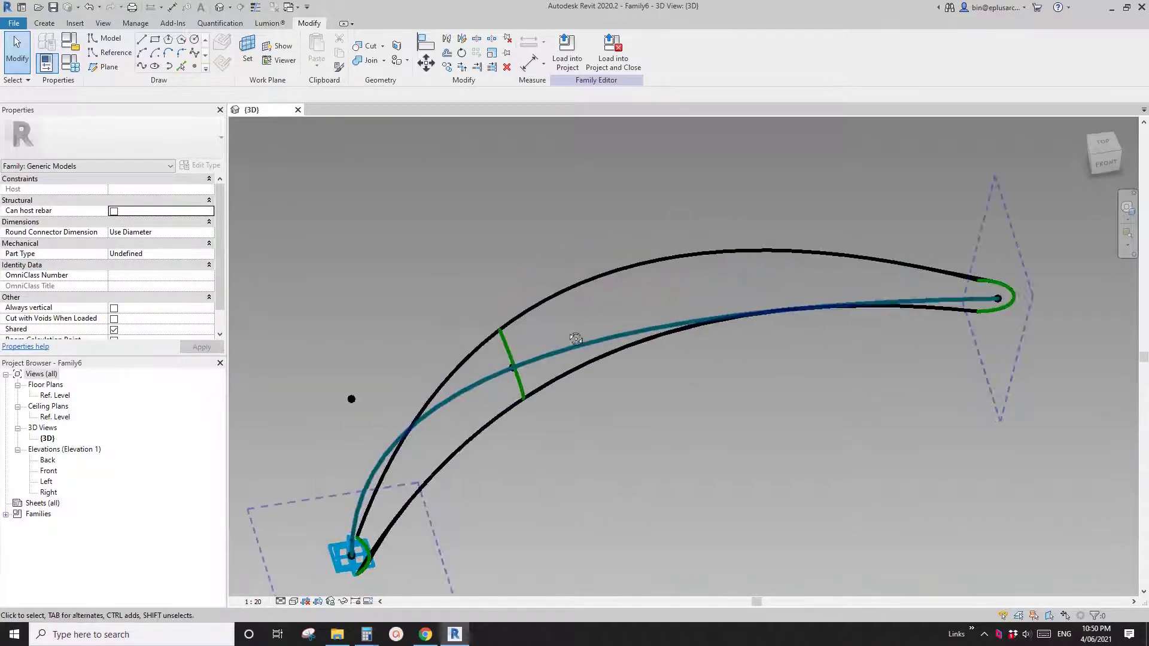
left_click_drag(466, 282, 587, 427)
scroll(574, 422, "down", 1)
middle_click_drag(572, 421, 557, 387)
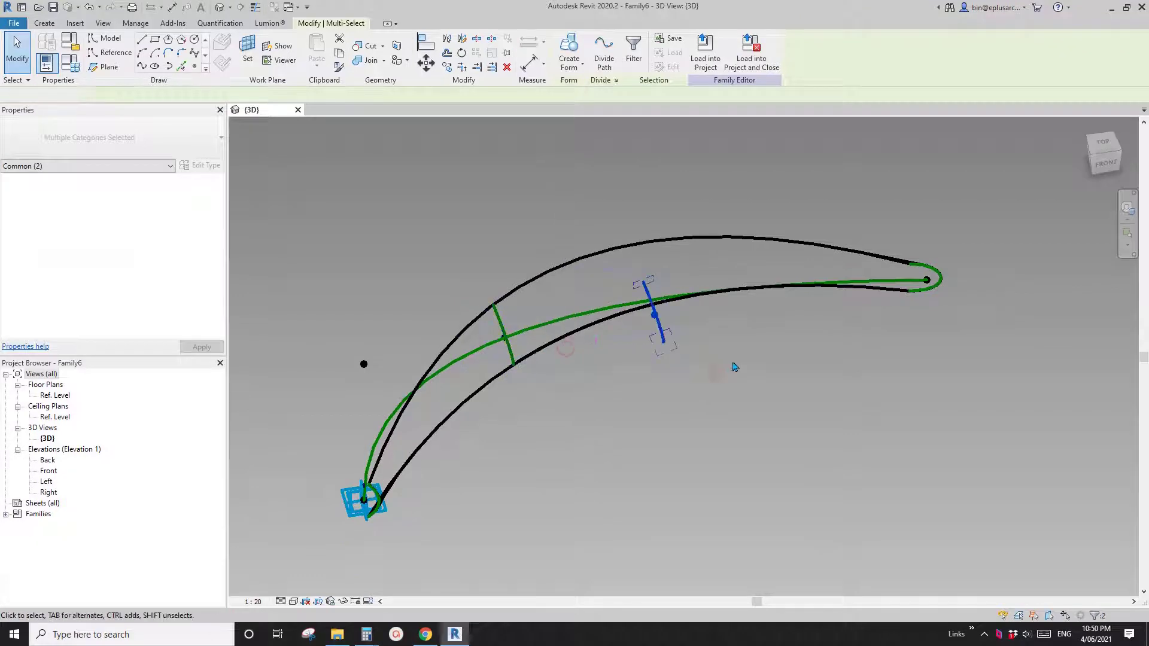
Step: Rehost the copied profile's reference point onto the main curve
left_click(716, 372)
scroll(654, 323, "up", 1)
middle_click_drag(652, 339, 719, 432, "shift")
left_click(694, 402)
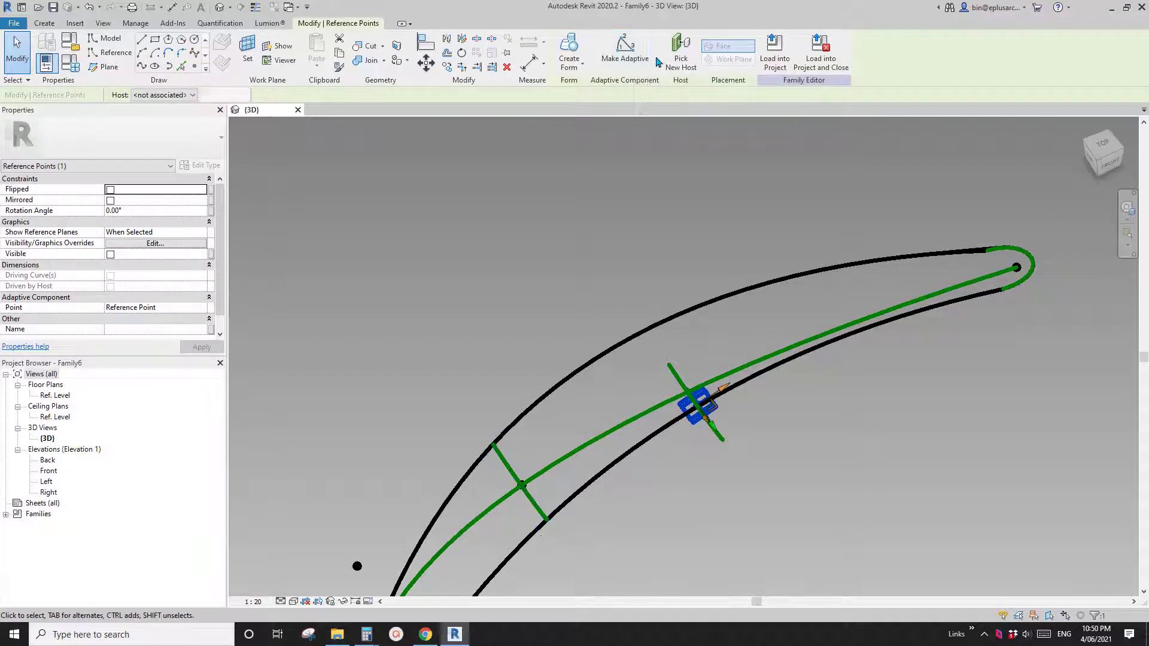
left_click(745, 364)
scroll(745, 362, "down", 2)
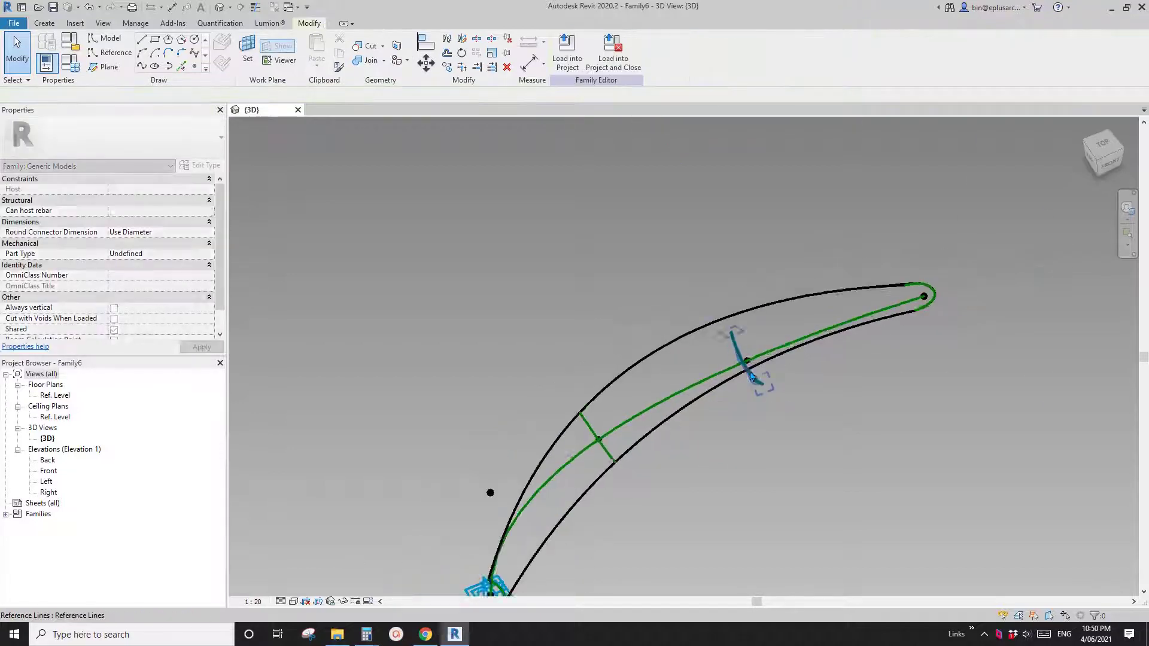
middle_click_drag(746, 364, 694, 201, "shift")
middle_click_drag(590, 280, 601, 357, "shift")
left_click_drag(506, 274, 596, 386)
scroll(568, 340, "up", 1)
key("m")
key("v")
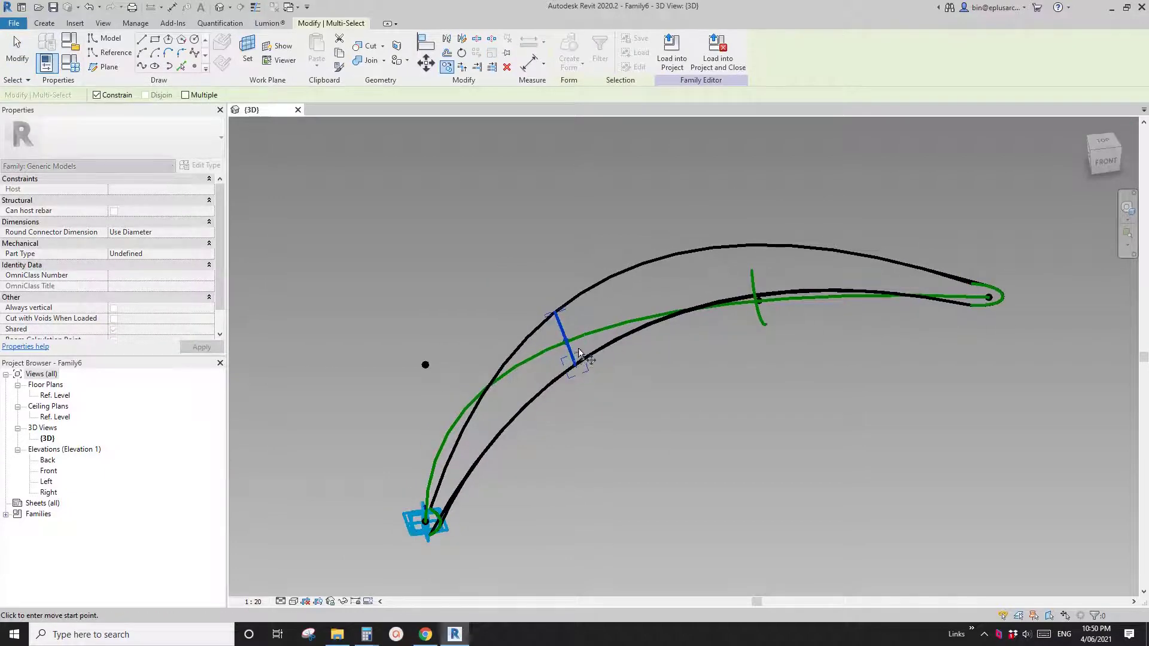
key("Escape")
Step: Shift the original middle profile toward the petal base by reducing its reference point's Normalized Curve Parameter
scroll(575, 349, "up", 2)
left_click(569, 342)
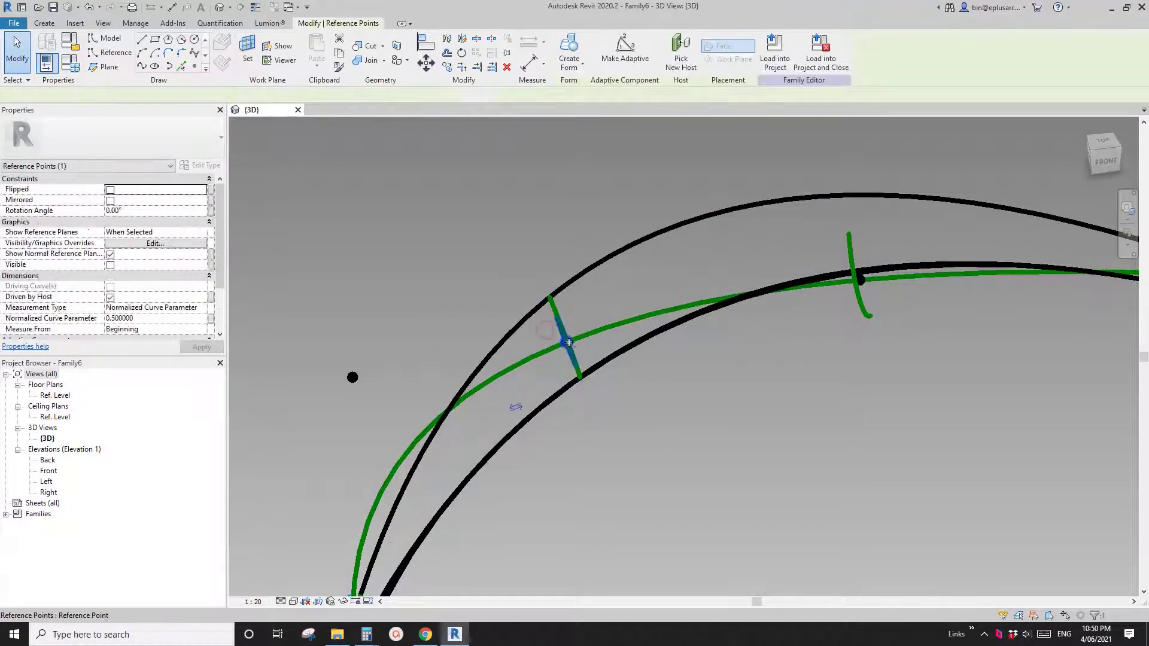
scroll(502, 325, "down", 2)
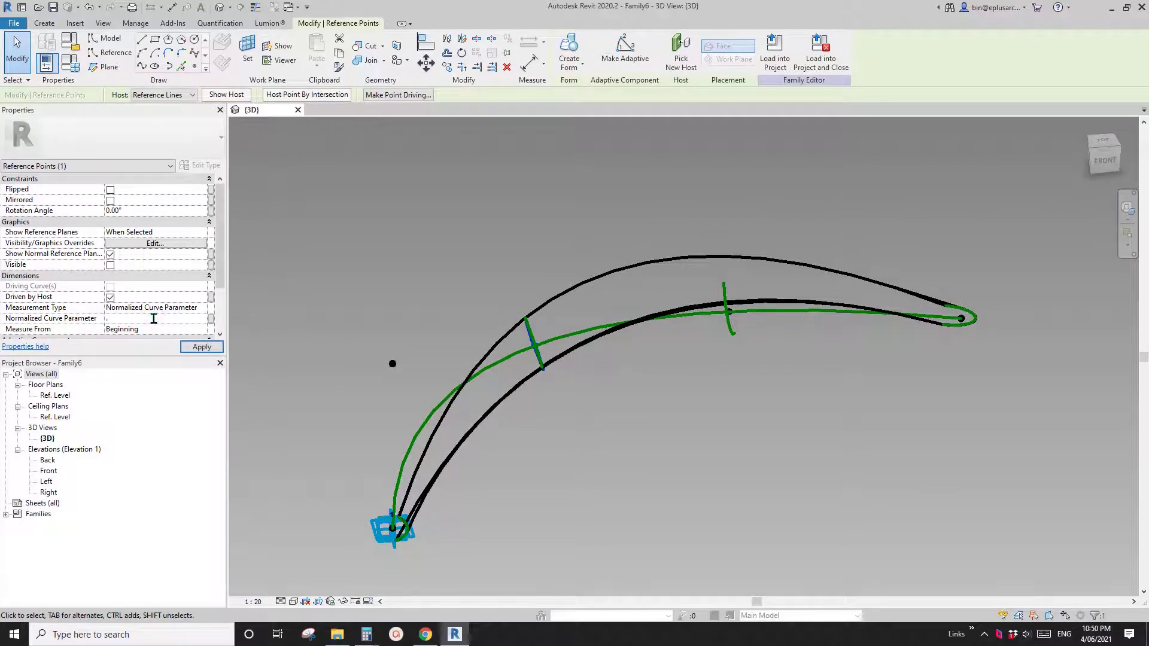
Step: Set the Normalized Curve Parameter of the copied profile's reference point to 0.67
left_click_drag(691, 288, 749, 329)
left_click(653, 315)
left_click(152, 320)
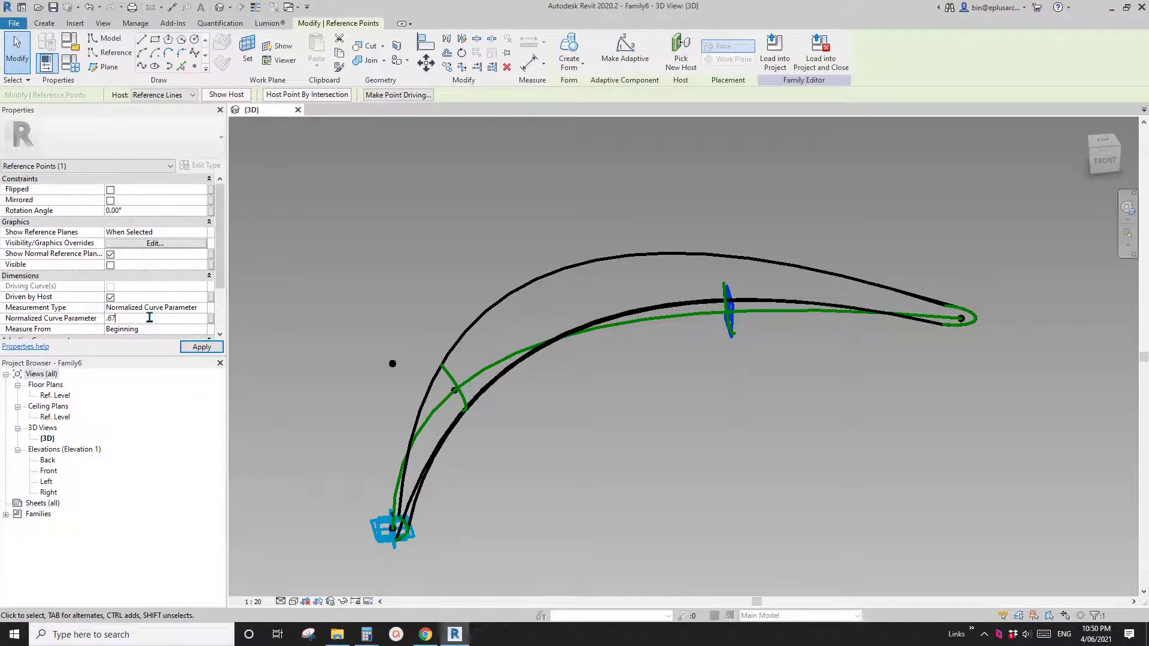
left_click(705, 373)
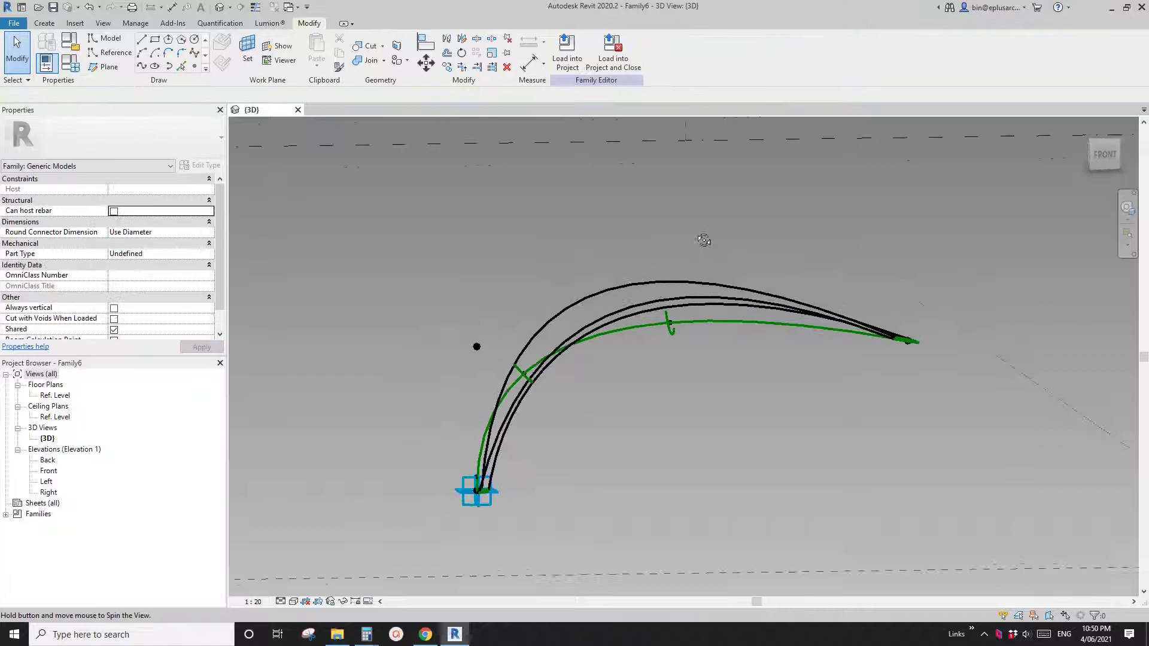
Step: Dissolve the existing petal form back into its profile curves
middle_click_drag(704, 240, 661, 323, "shift")
middle_click_drag(694, 273, 707, 314, "shift")
left_click(702, 263)
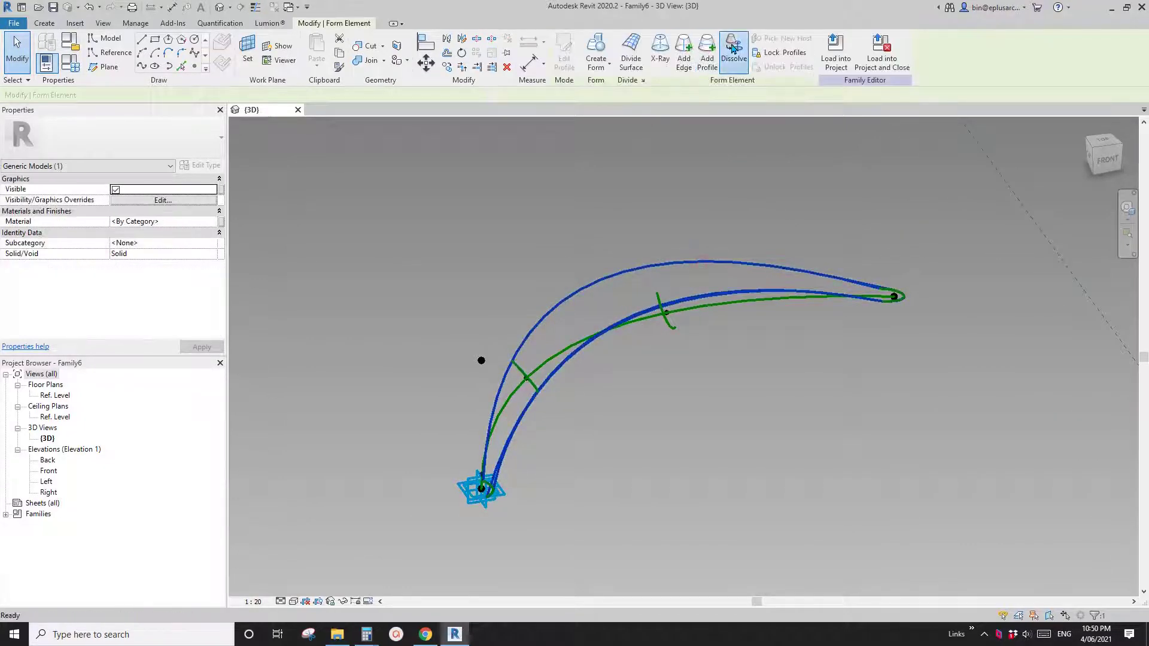
left_click(733, 48)
Step: Create a new petal form from the four profile splines at the base, the two intermediate points and the tip
scroll(489, 503, "up", 4)
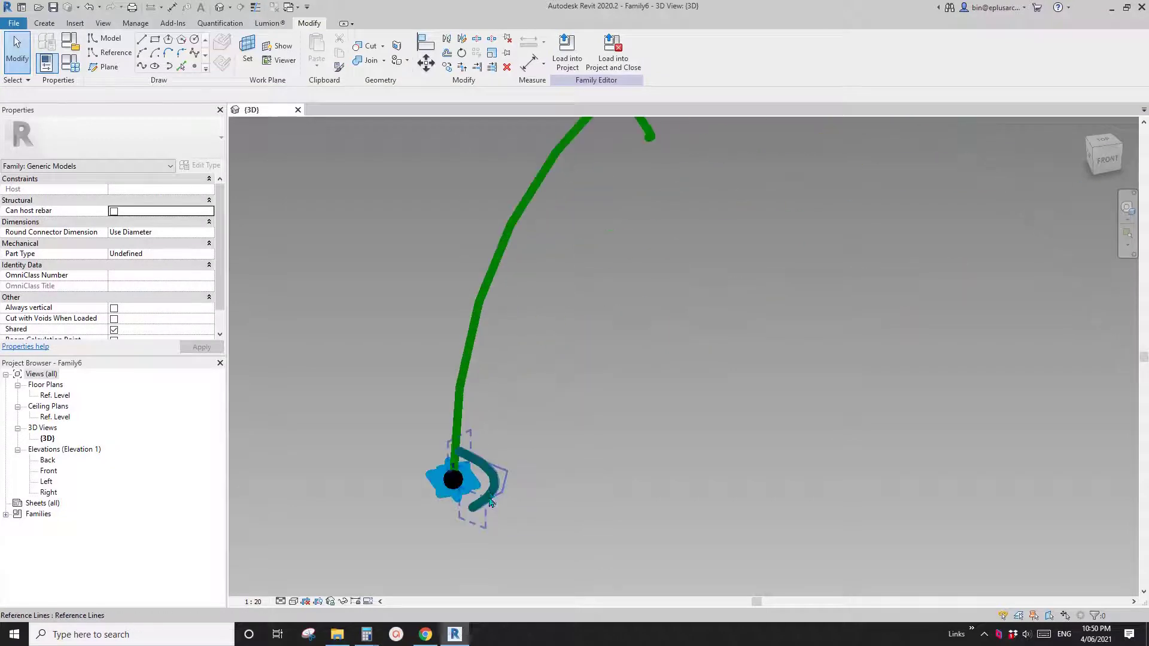
left_click(496, 490)
scroll(496, 486, "down", 4)
left_click(563, 326, "ctrl")
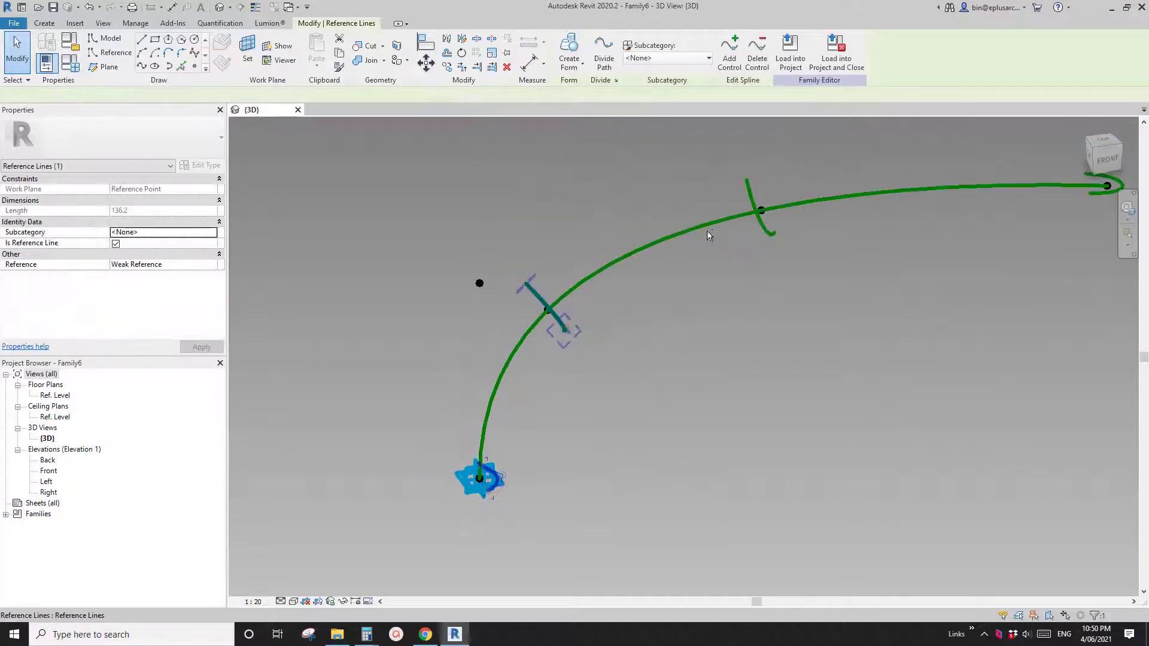
left_click(768, 234, "ctrl")
middle_click_drag(909, 205, 784, 294)
left_click(1003, 273, "ctrl")
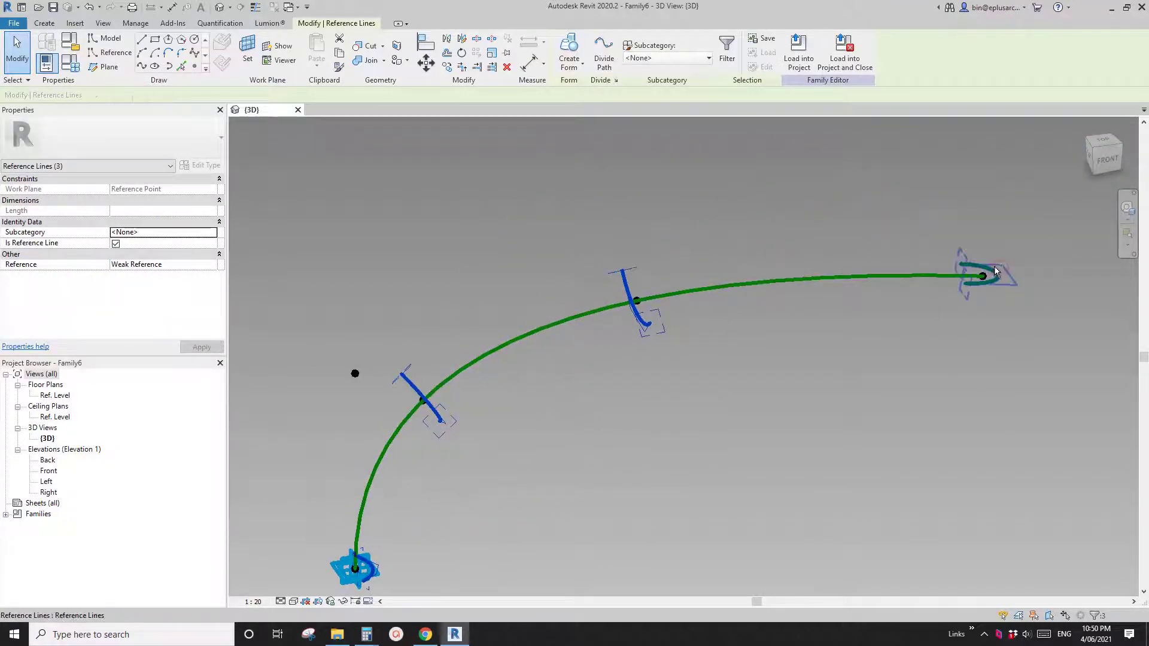
left_click(577, 51)
scroll(783, 223, "down", 1)
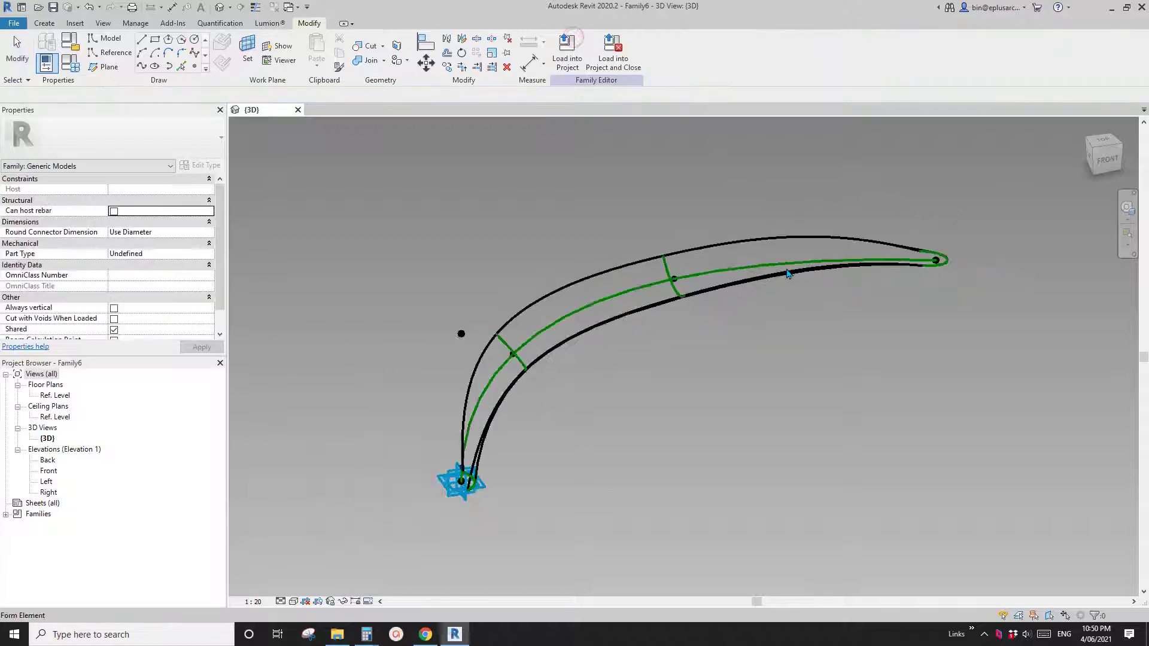
middle_click_drag(790, 273, 733, 286, "shift")
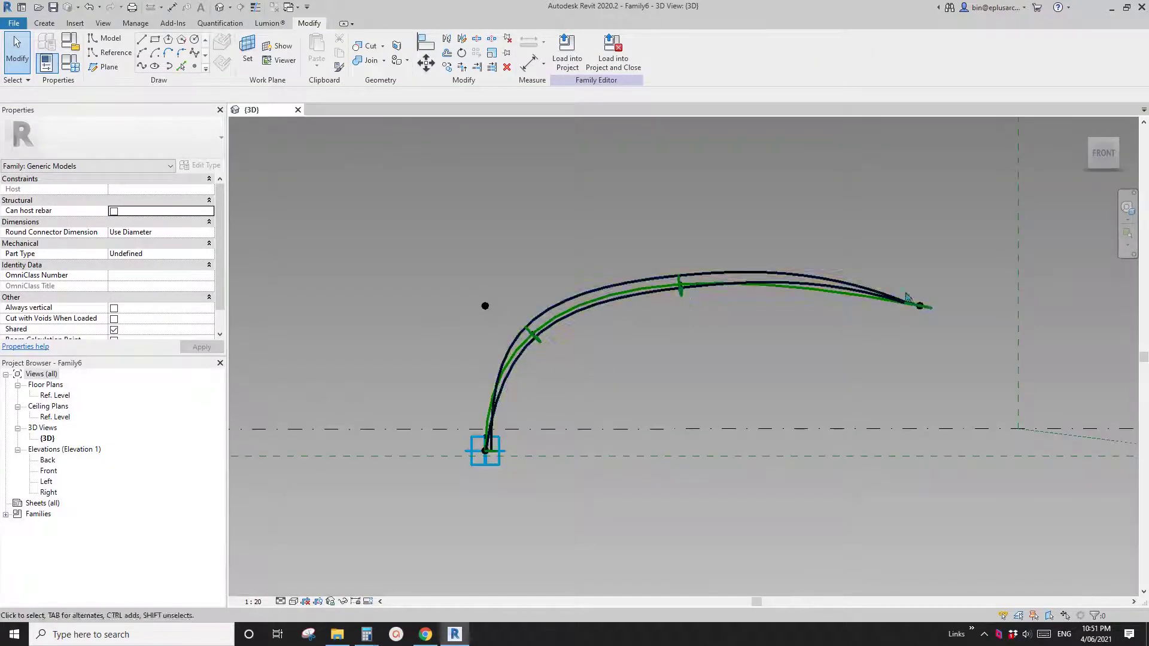
middle_click_drag(907, 298, 796, 308, "shift")
scroll(676, 286, "up", 2)
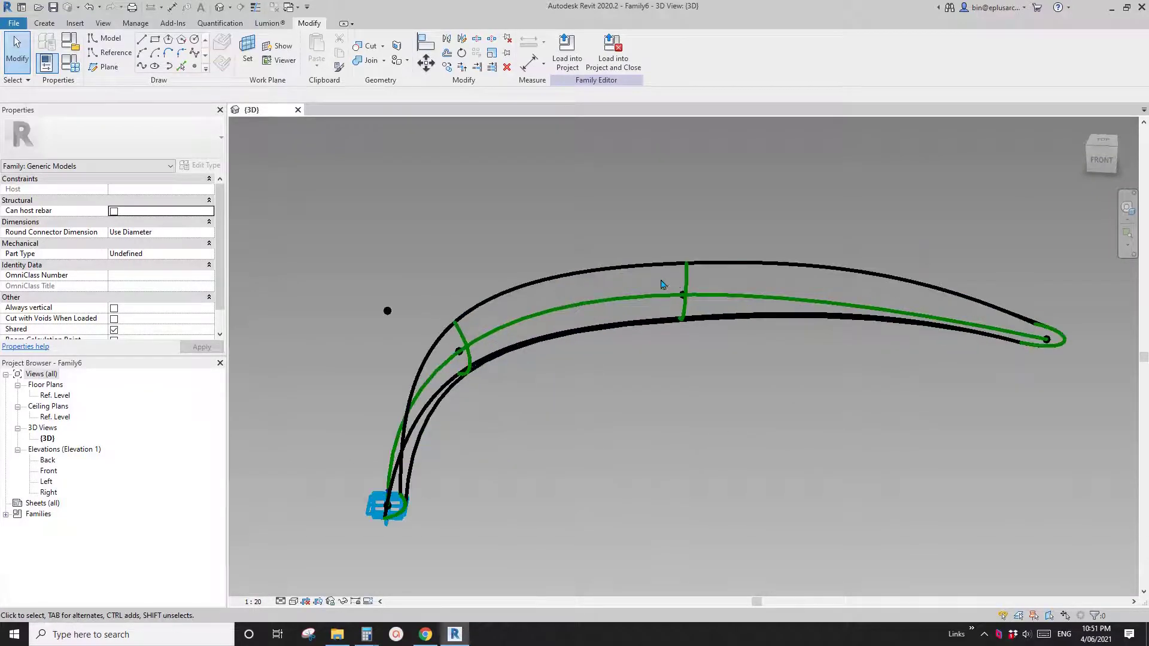
Step: Examine the Normalized Curve Parameter of the petal's second intermediate reference point and the lofted form from several angles
left_click(698, 308)
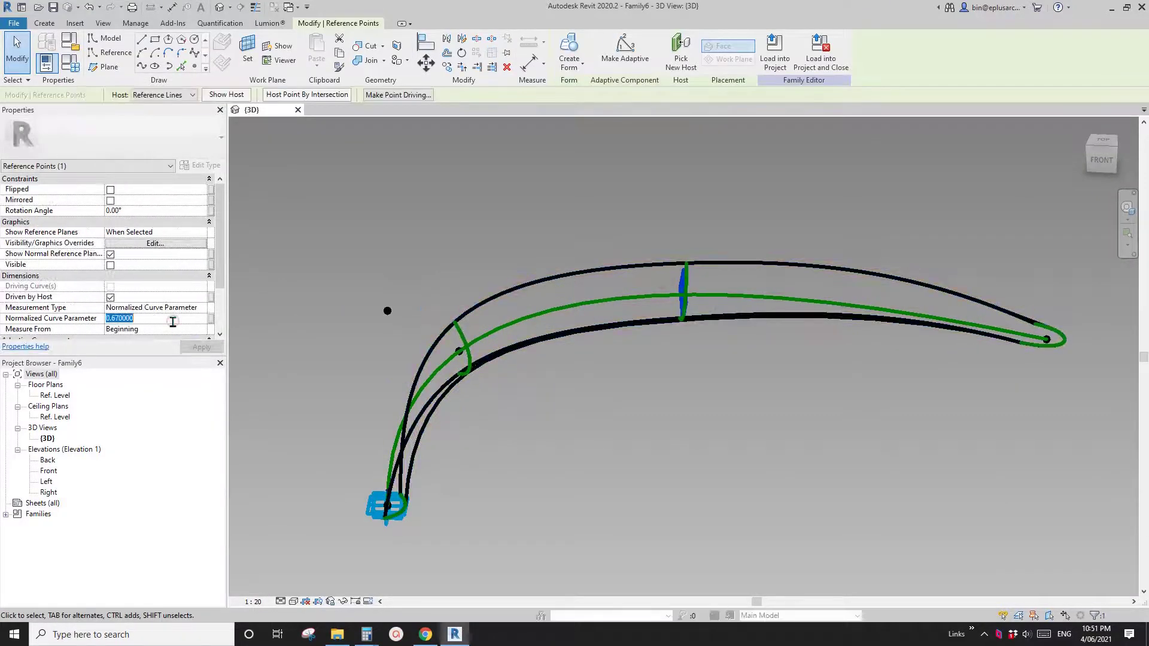
middle_click_drag(707, 338, 847, 407, "shift")
left_click(847, 407)
scroll(827, 374, "down", 2)
middle_click_drag(828, 477, 770, 293, "shift")
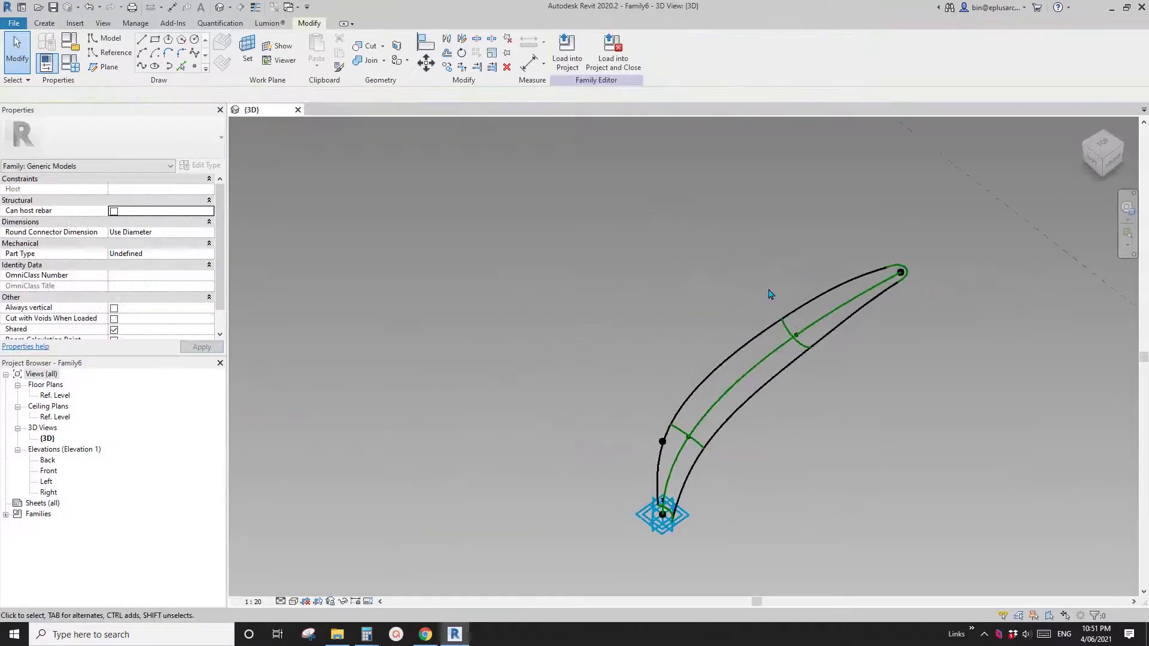
middle_click_drag(823, 351, 698, 397, "shift")
scroll(753, 392, "up", 2)
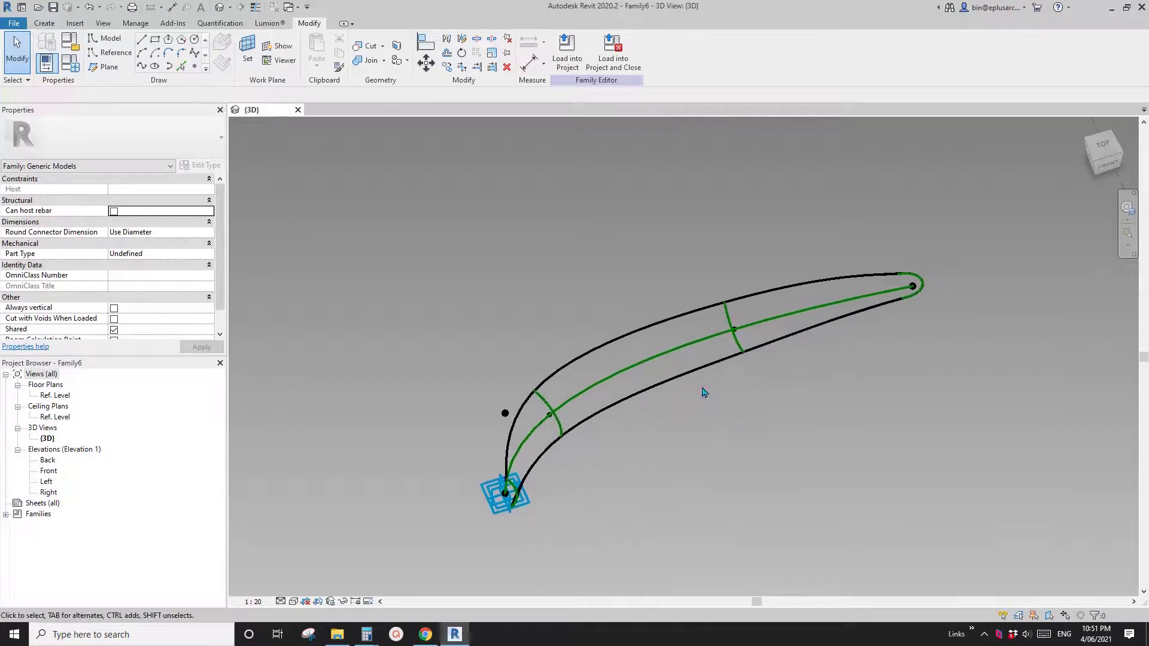
middle_click_drag(755, 358, 512, 299, "shift")
Step: Create a new family from the Metric Generic Model Adaptive.rft template
left_click(12, 24)
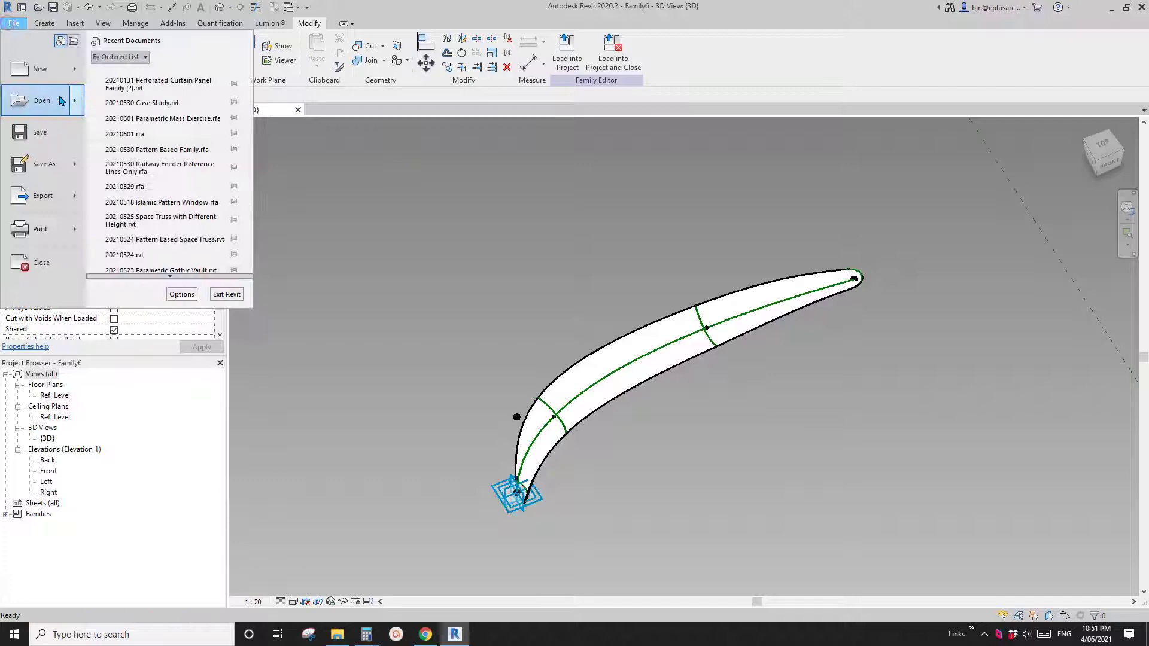
mouse_move(24, 69)
left_click(134, 109)
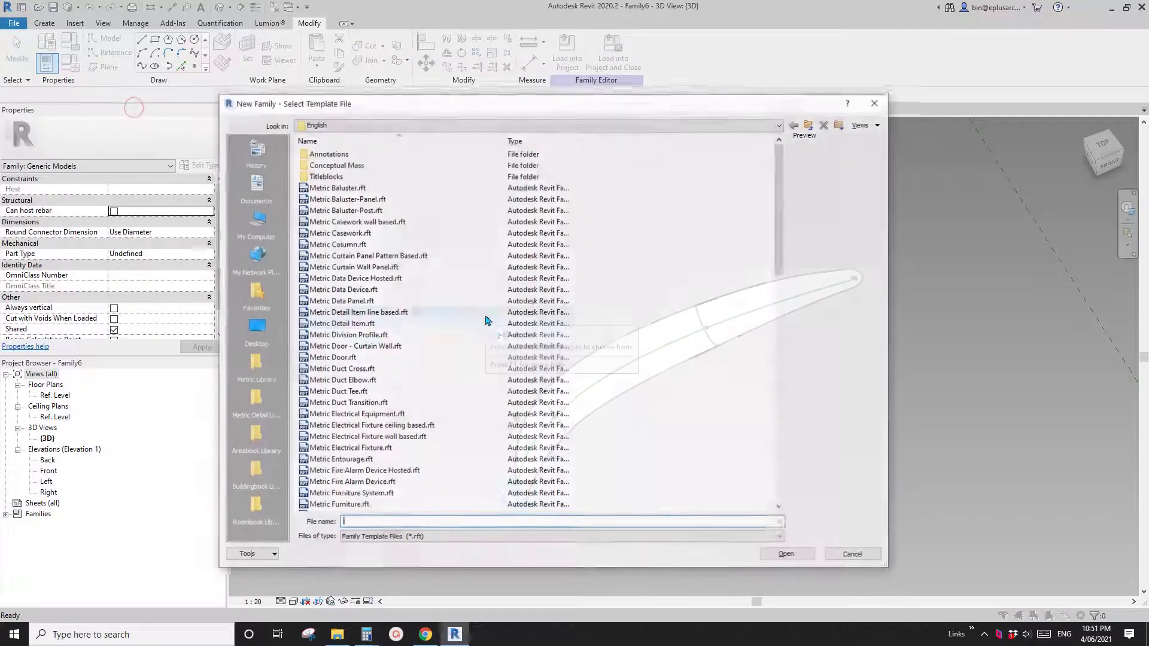
scroll(771, 333, "down", 10)
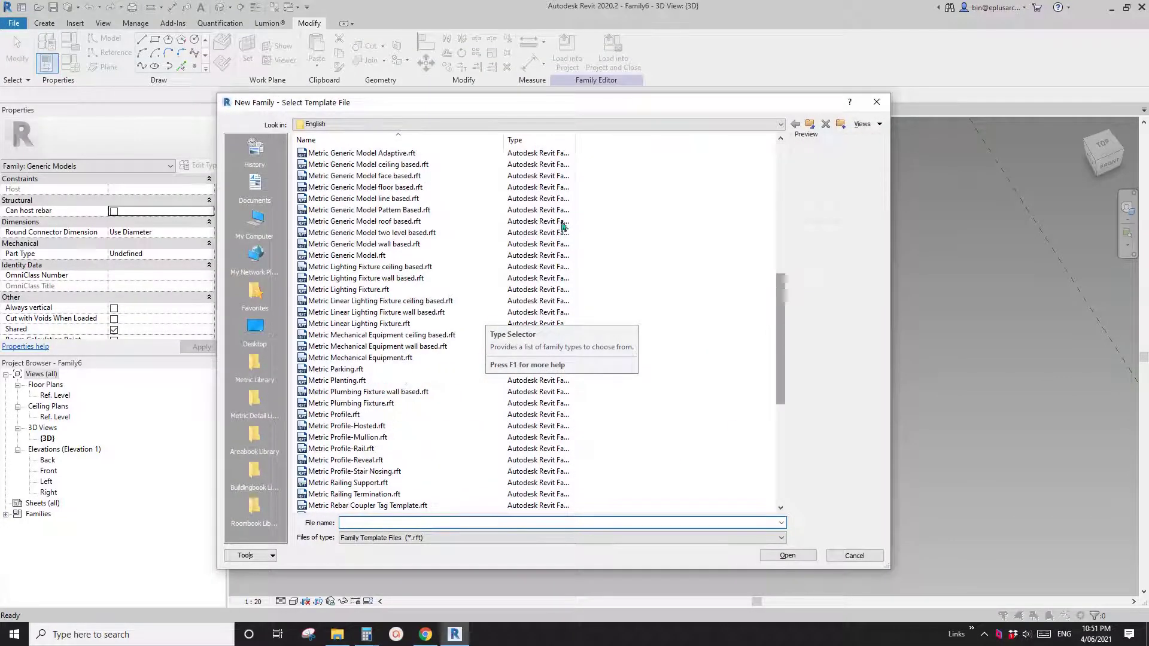
double_click(384, 158)
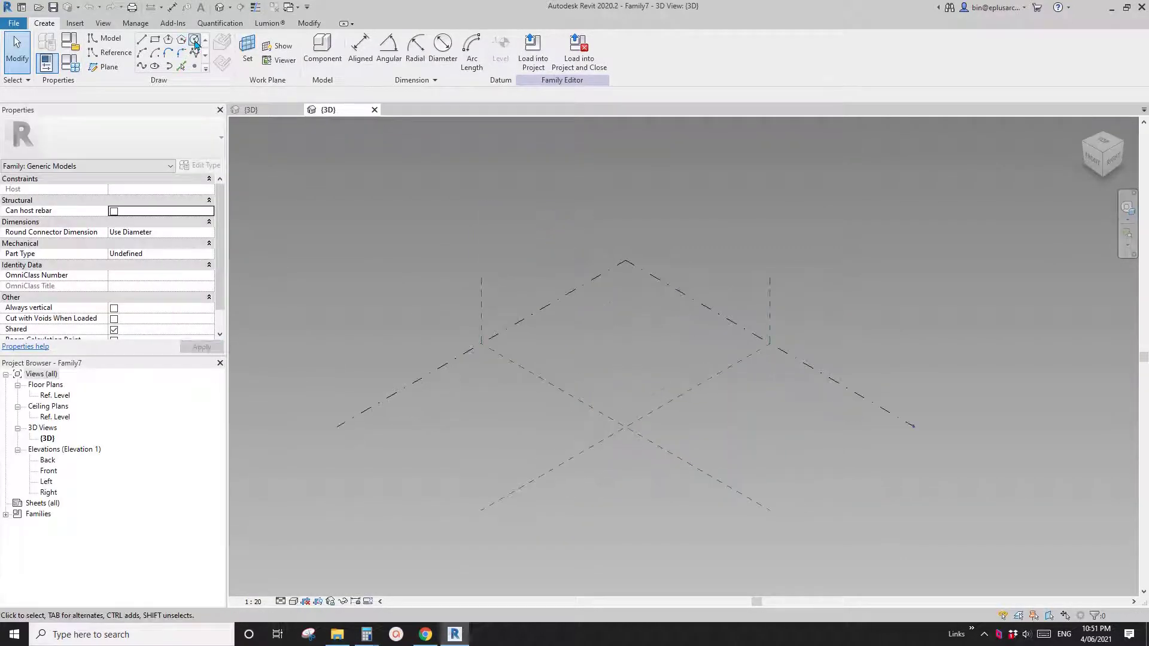
Step: Draw a reference-line circle with a radius of about 50 mm centred on the intersection of the two reference planes
left_click(194, 40)
scroll(639, 383, "up", 6)
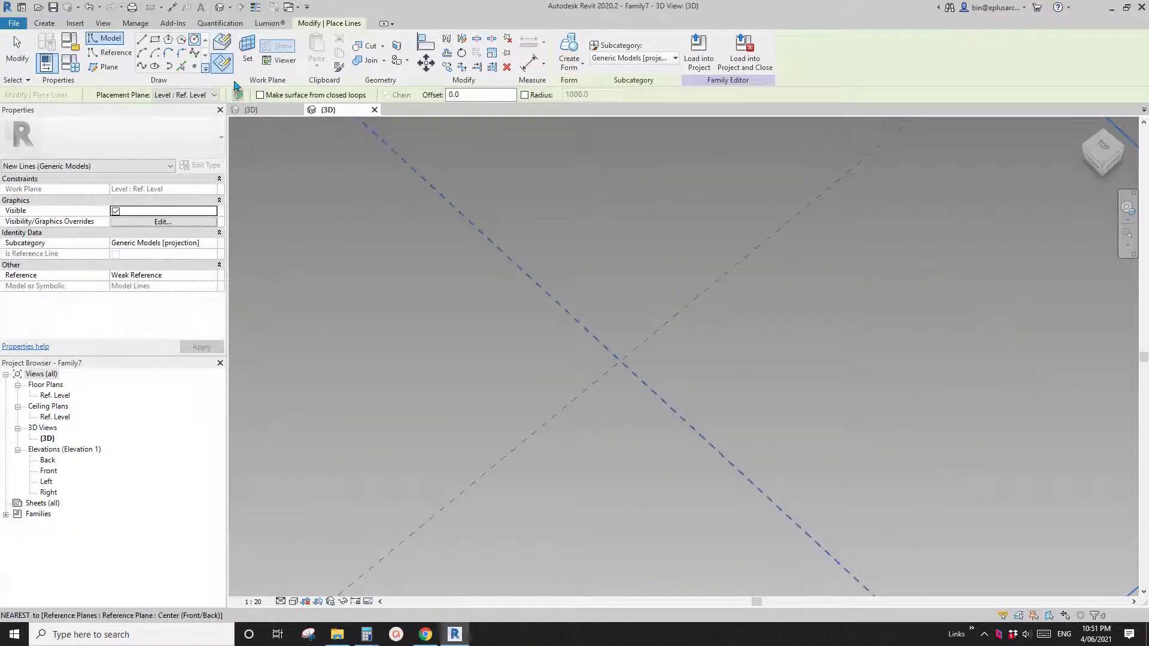
left_click(104, 53)
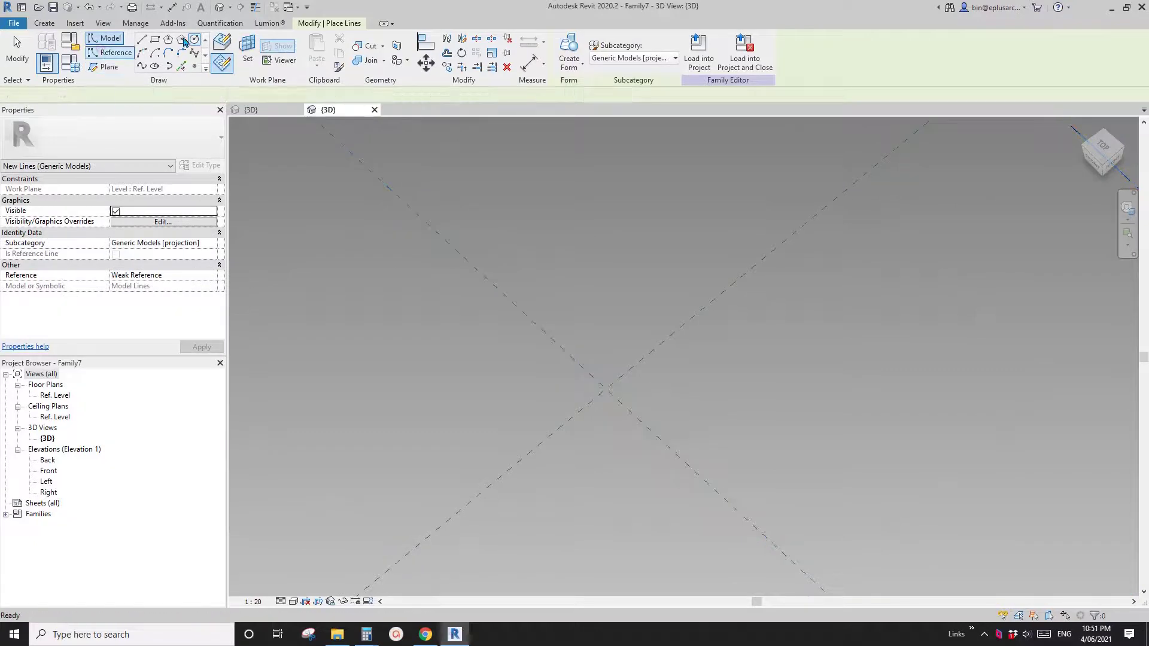
left_click(604, 389)
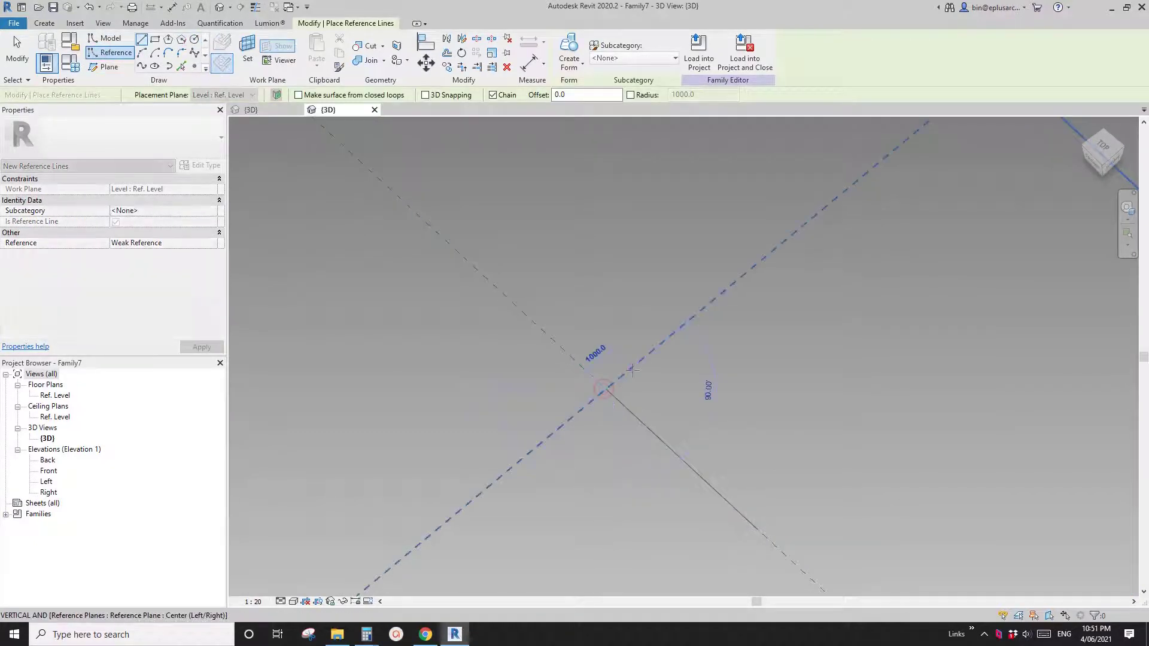
left_click(196, 39)
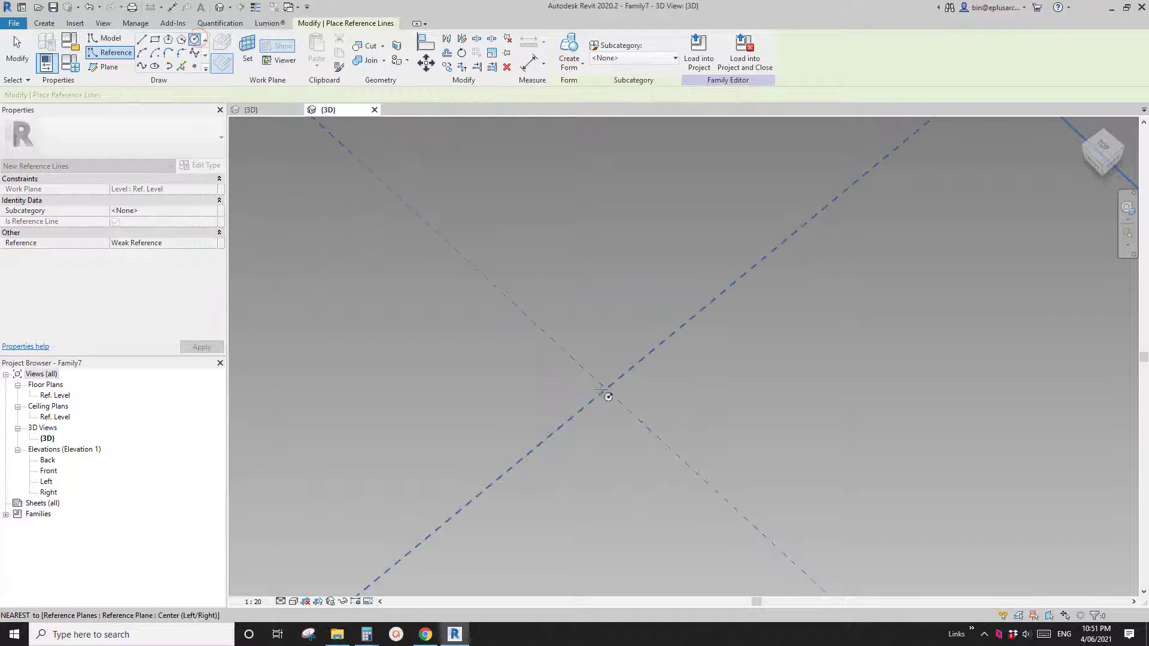
left_click(639, 405)
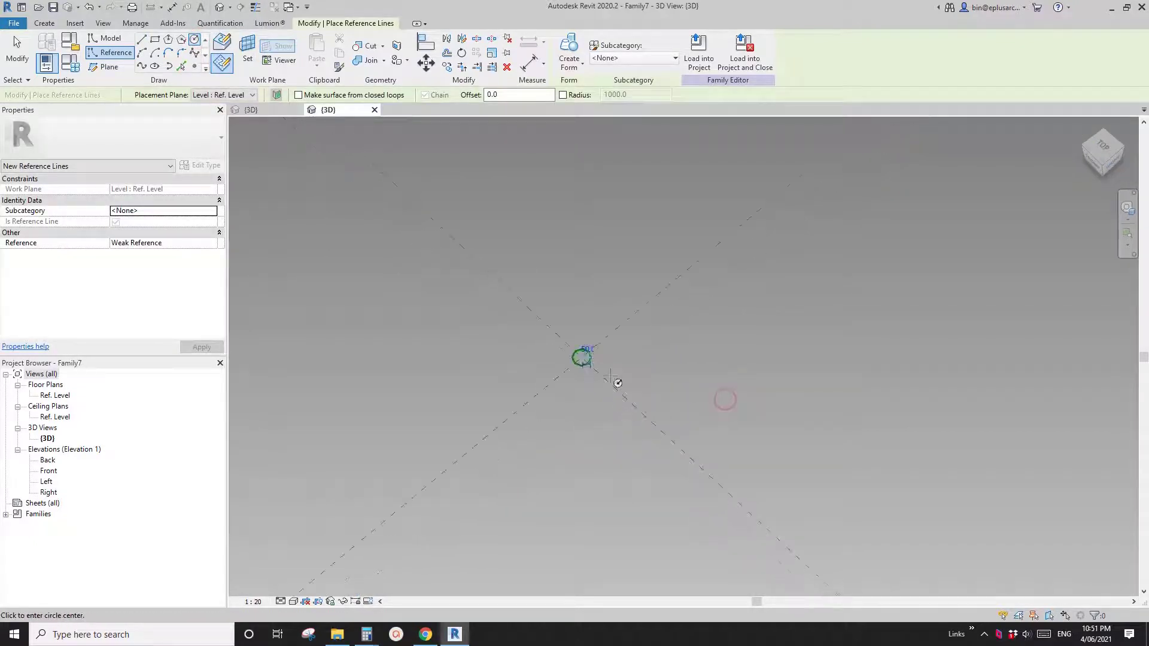
scroll(618, 384, "up", 10)
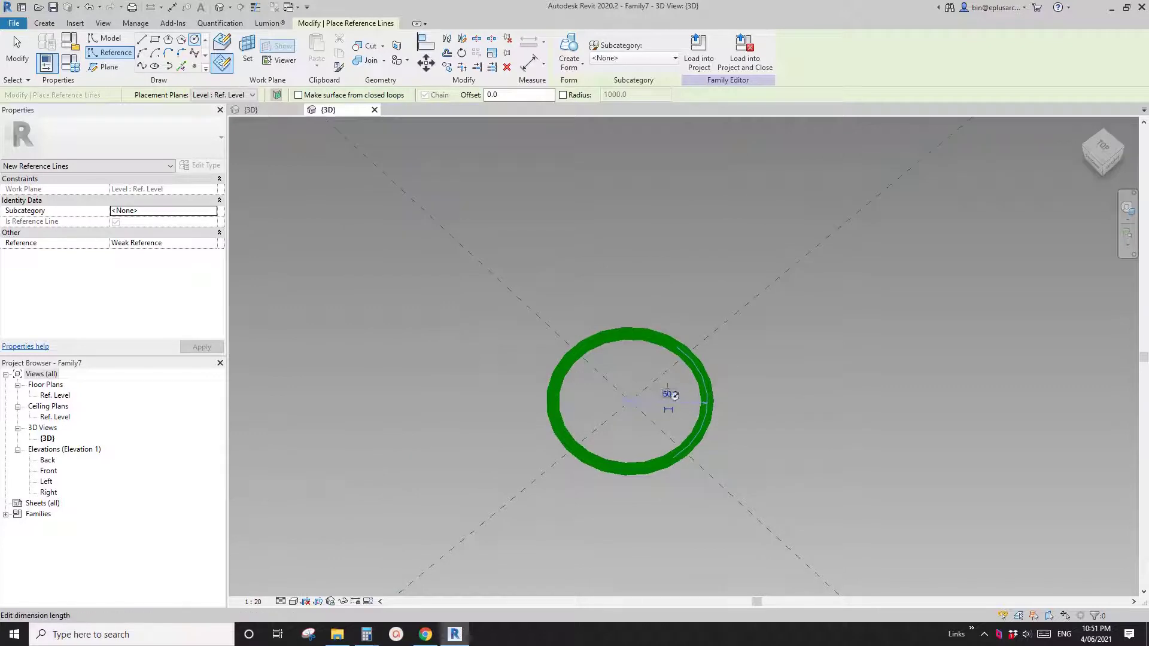
key("Escape")
key("Escape")
Step: Divide the circular reference line into a path with six nodes
left_click(683, 403)
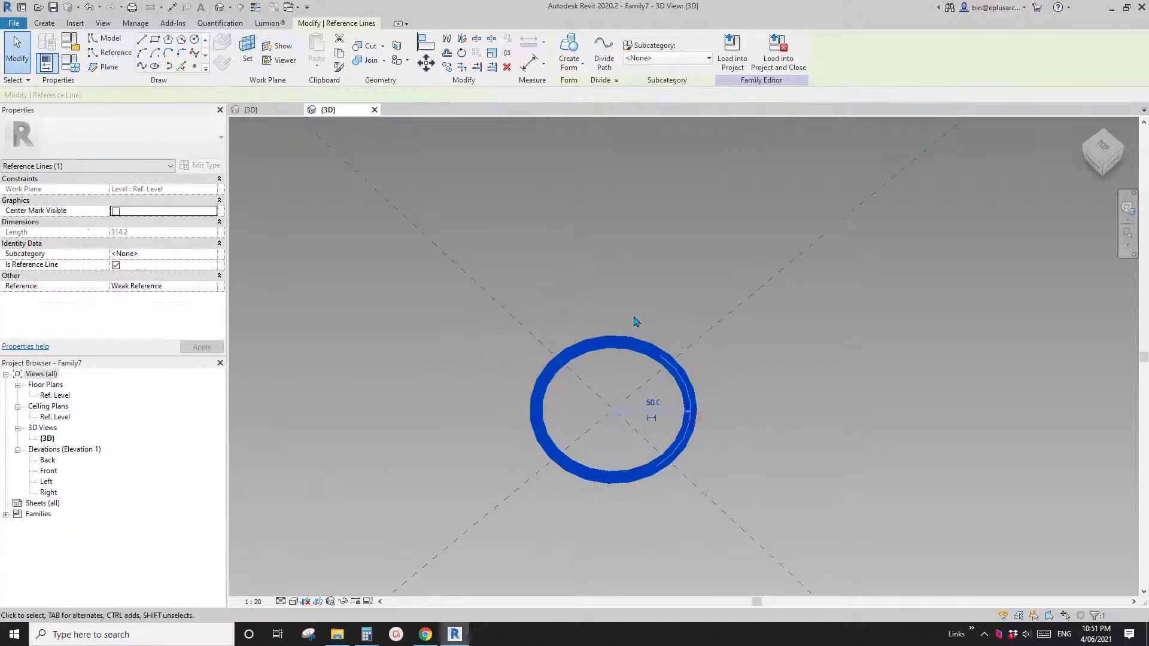
left_click(605, 63)
scroll(633, 277, "down", 1)
scroll(688, 395, "up", 1)
key("Escape")
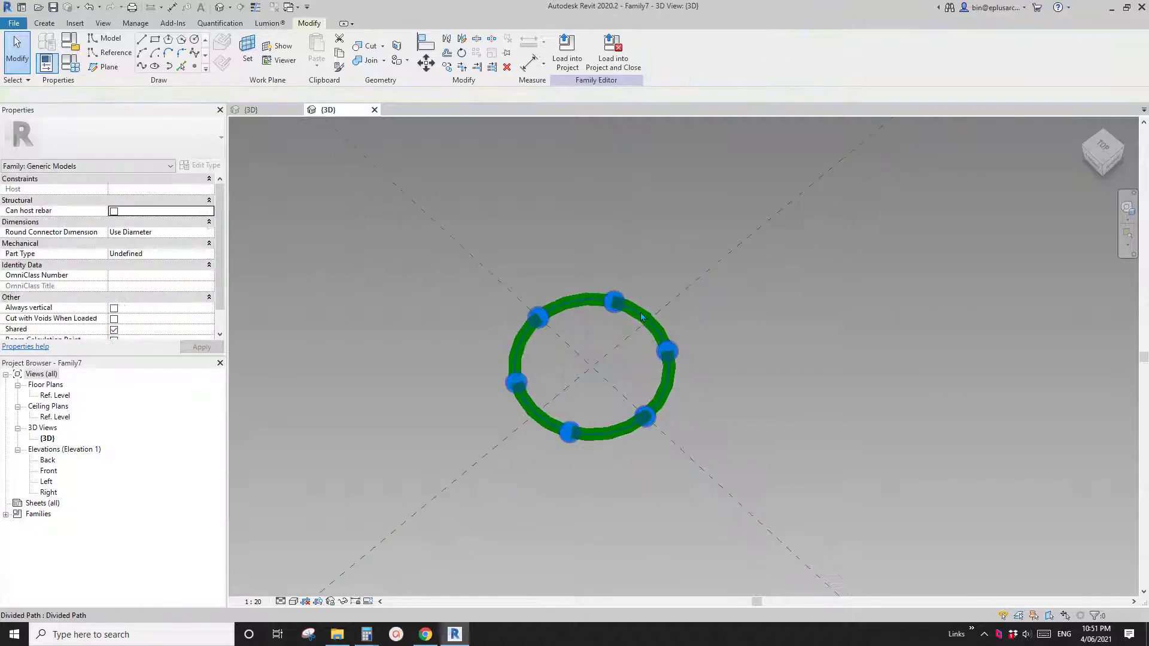
Step: Link the divided path's Number property to a new instance family parameter named "no."
left_click(639, 319)
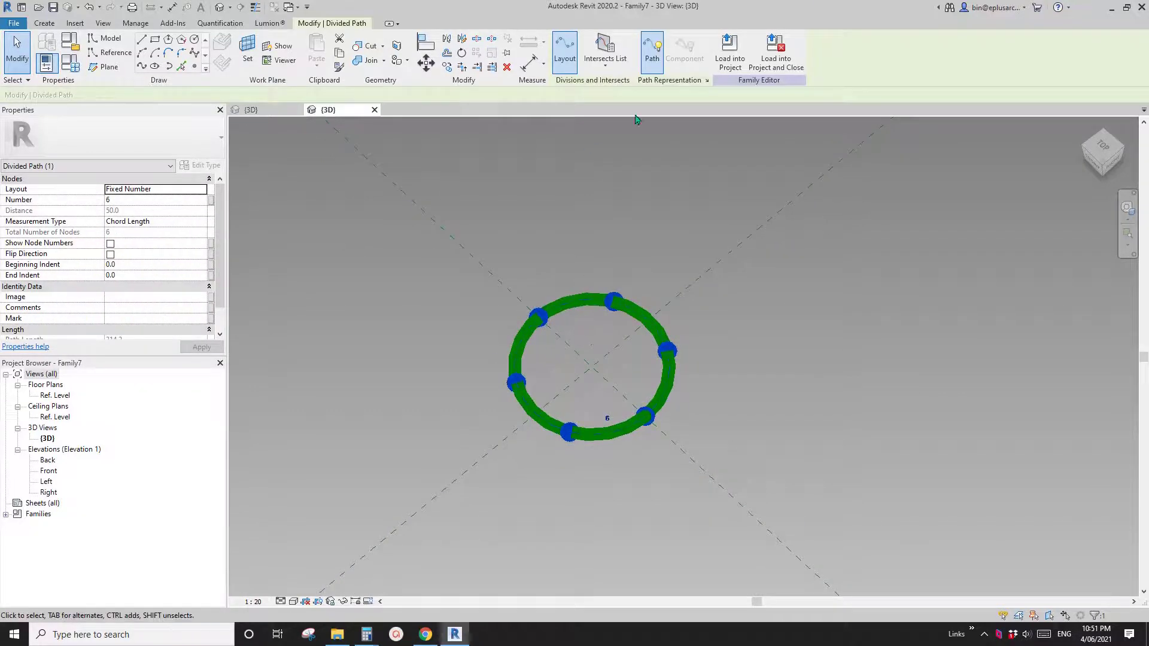
left_click(211, 201)
left_click(302, 390)
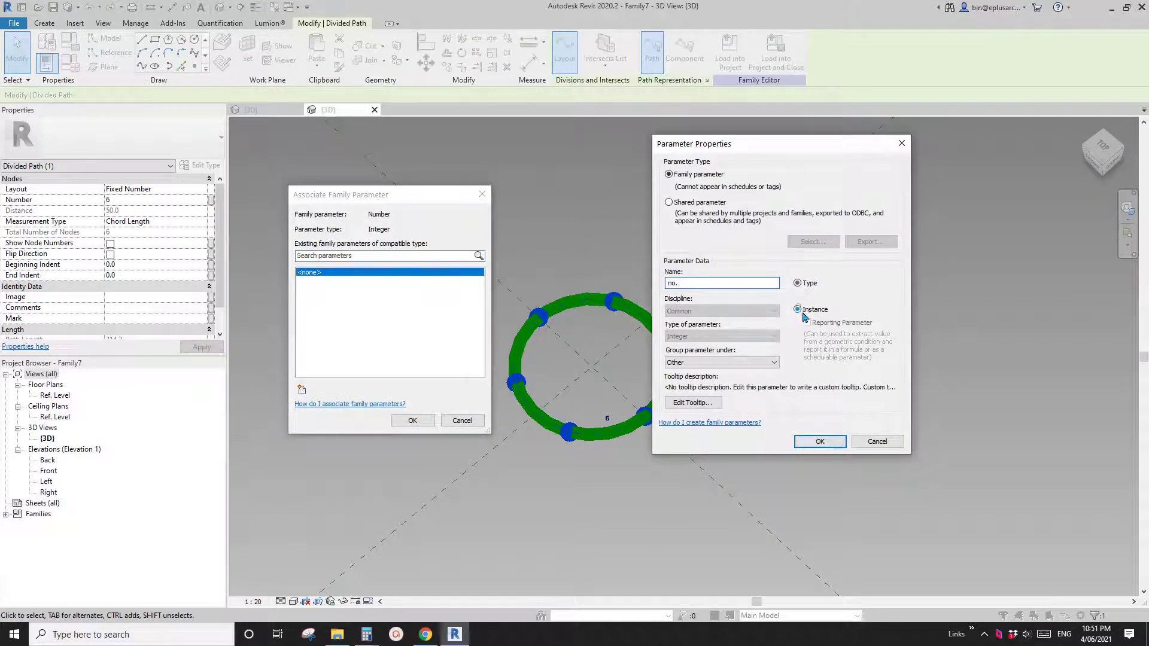
left_click(820, 442)
left_click(413, 421)
scroll(442, 405, "down", 2)
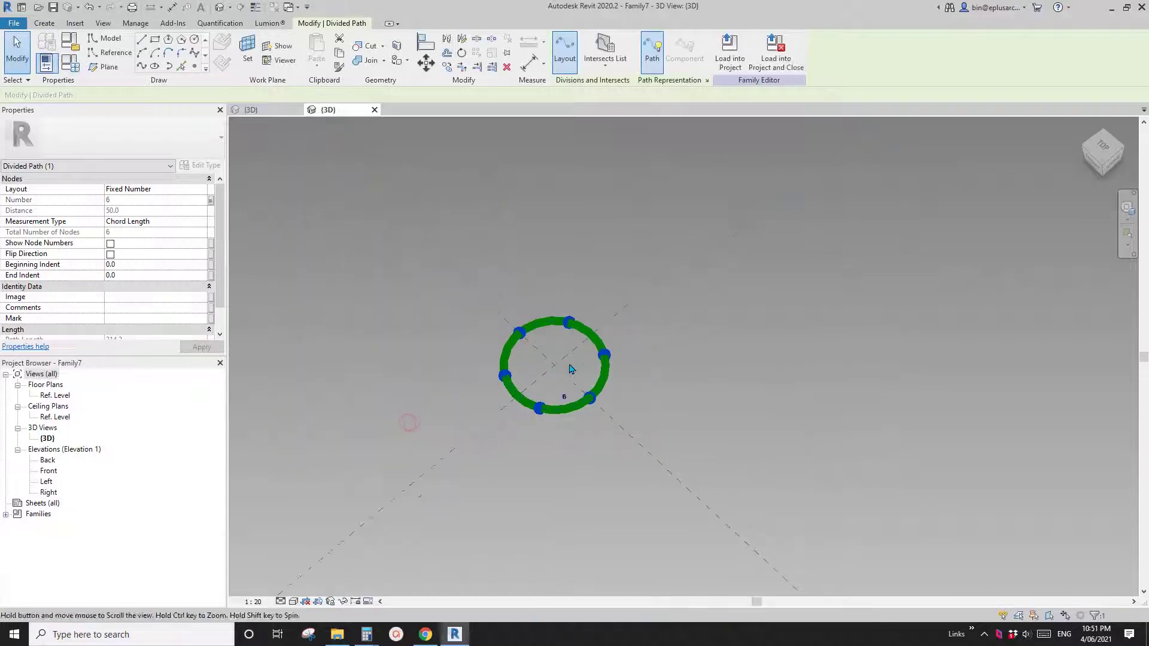
left_click(537, 288)
Step: Load the petal family into the circle family and place one petal on a node of the divided path
left_click(263, 108)
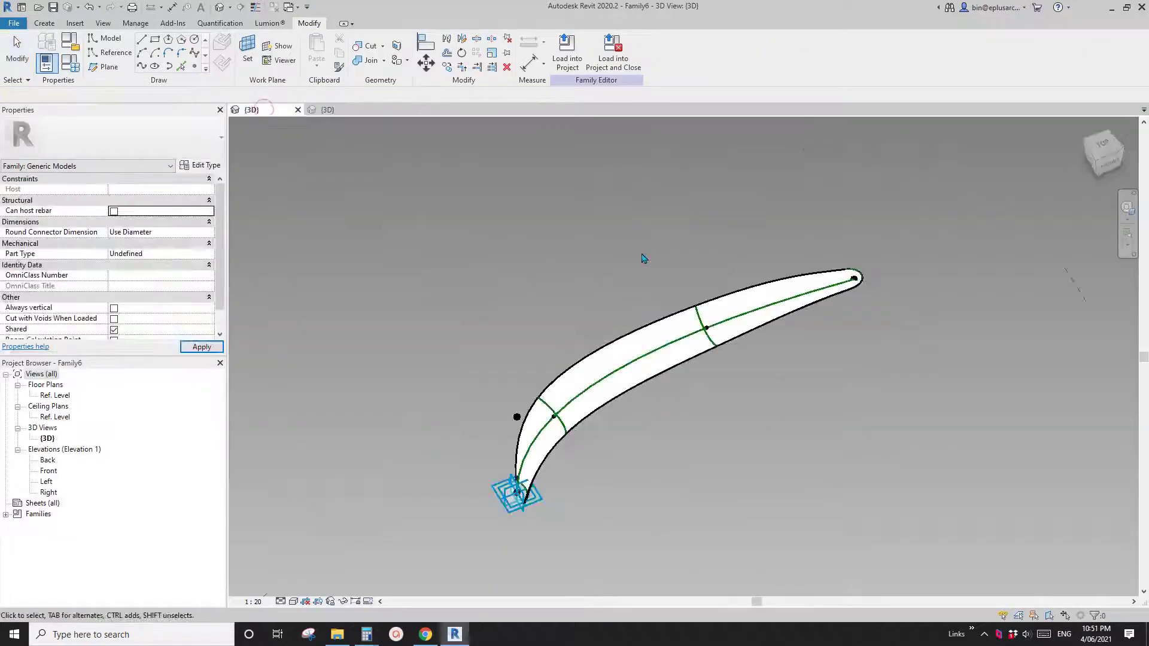
left_click(568, 58)
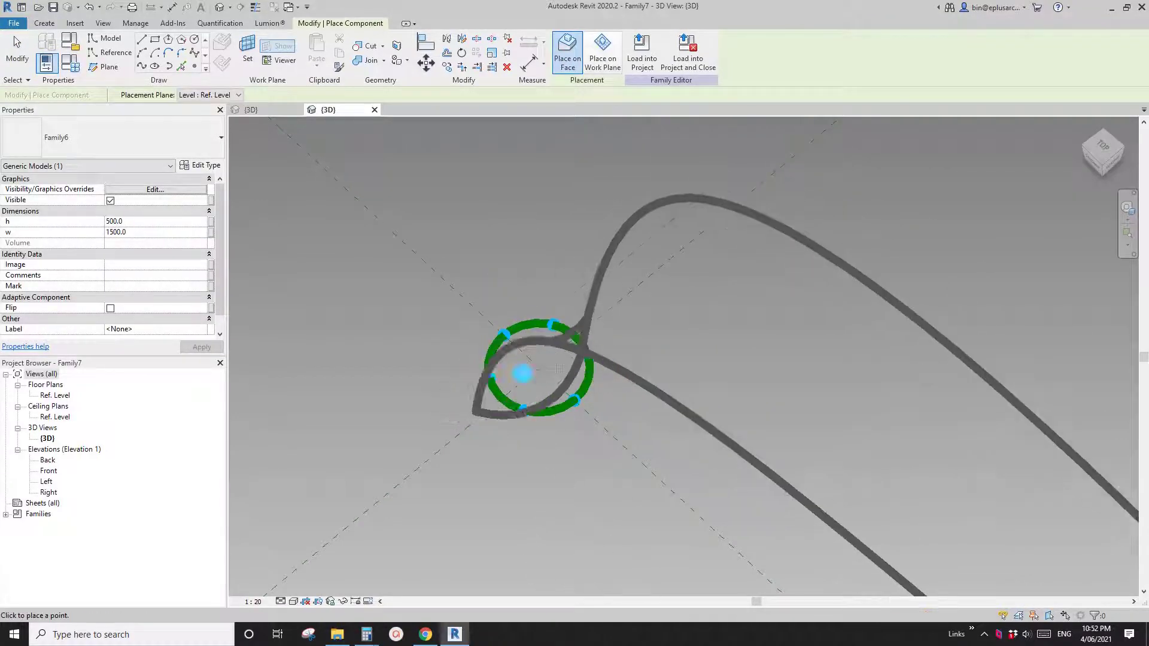
left_click(589, 358)
scroll(589, 358, "down", 3)
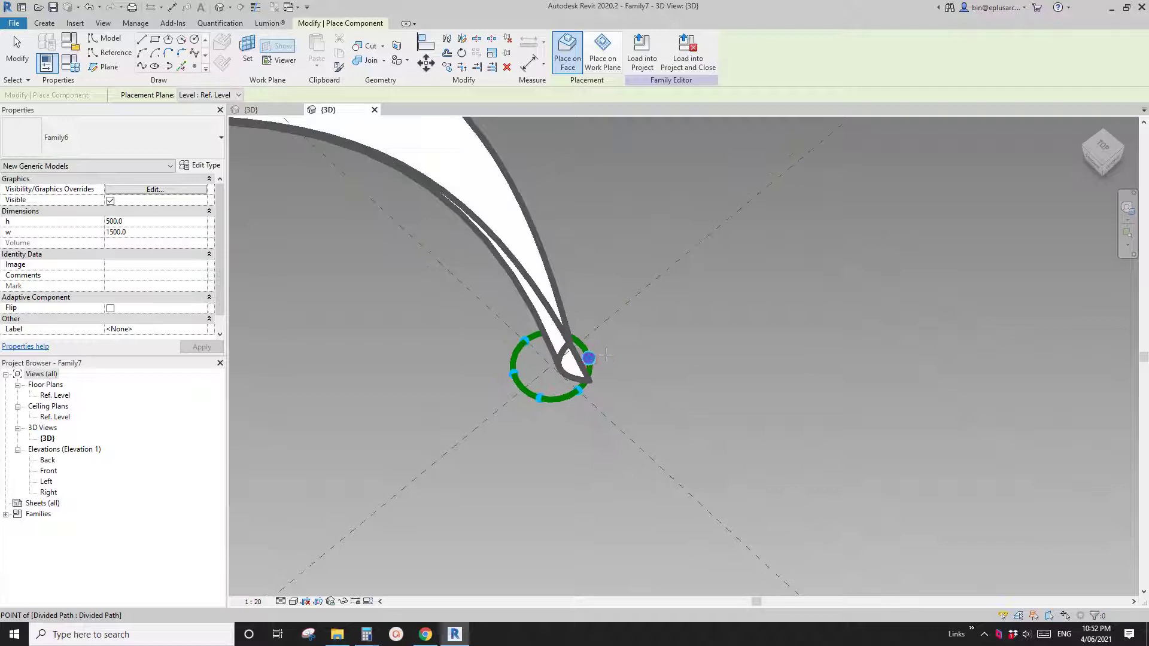
key("Escape")
Step: Inspect the placed petal's orientation on the circle and delete the petal
left_click(559, 296)
scroll(560, 299, "down", 3)
middle_click_drag(561, 298, 582, 324, "shift")
scroll(581, 324, "up", 2)
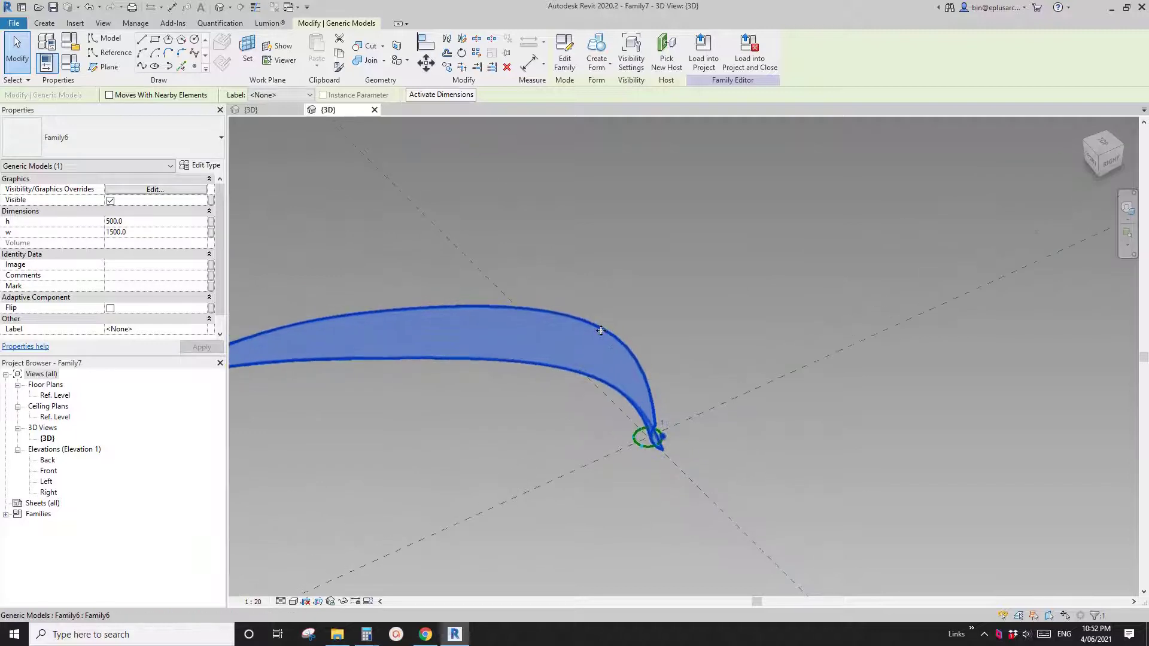
key("Delete")
Step: Enable the Always vertical option in the petal family's properties
left_click(294, 111)
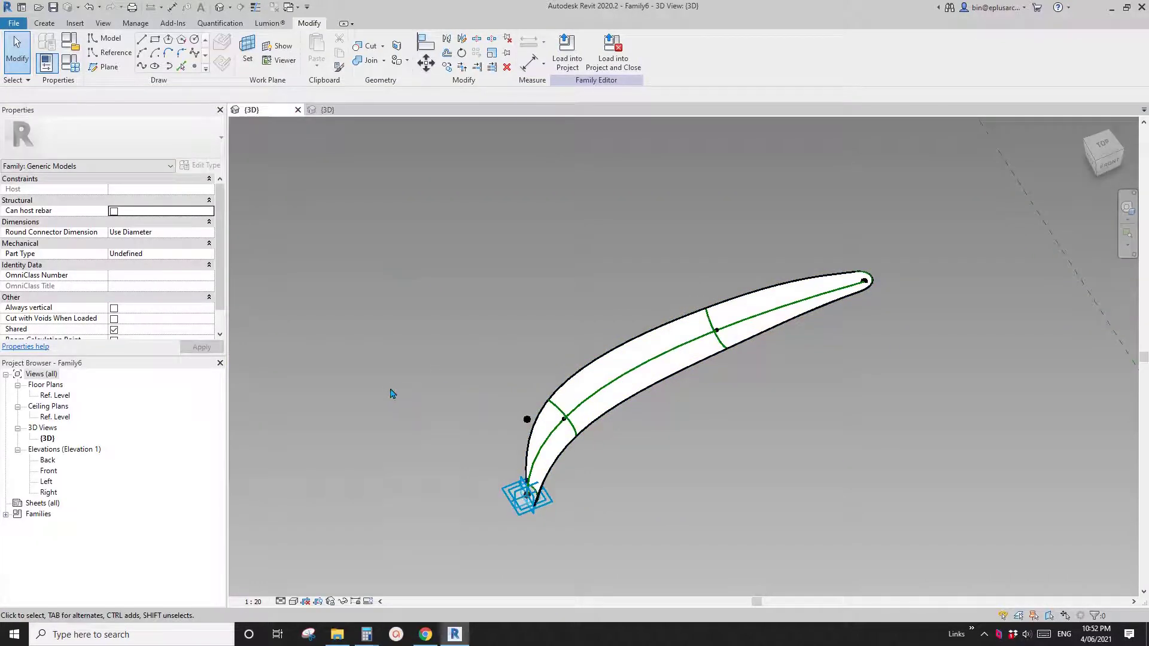
middle_click_drag(390, 394, 398, 372)
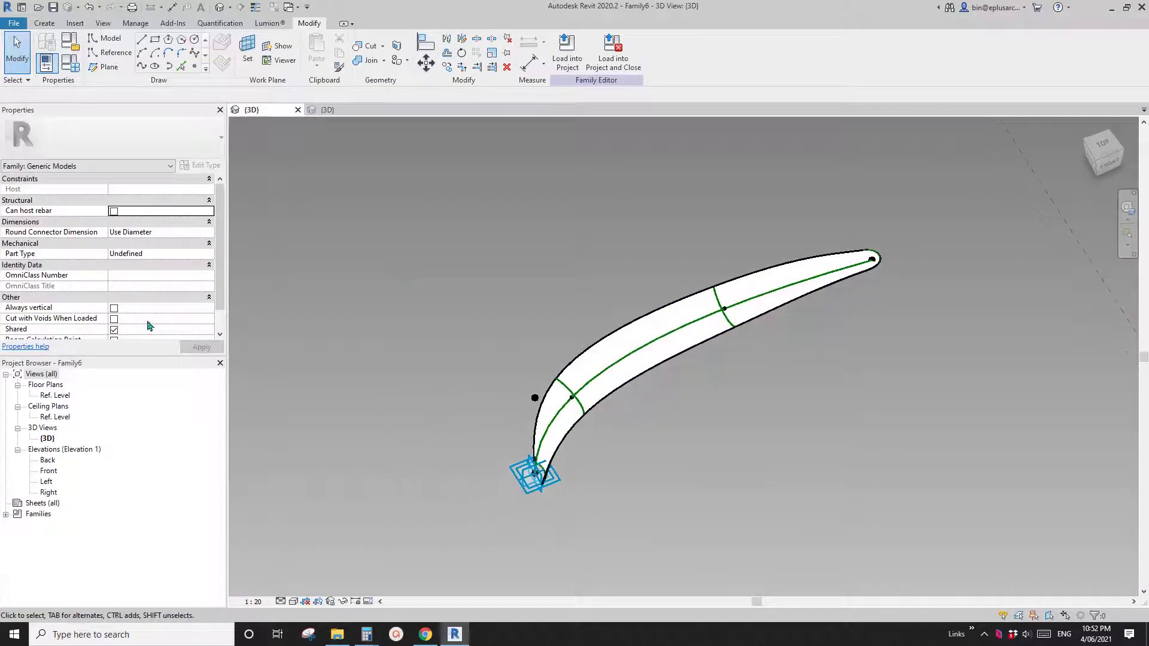
left_click(115, 309)
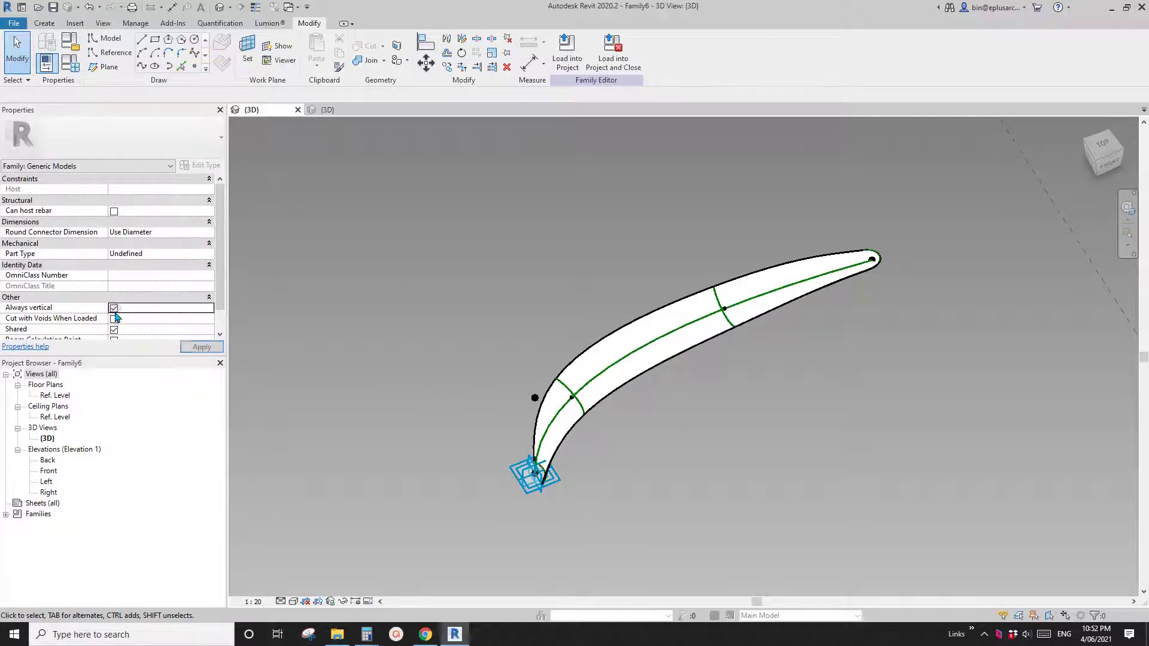
Step: Reload the petal family into the circle family, overwriting the existing version, and place one petal on a divided-path node
left_click(578, 62)
left_click(595, 303)
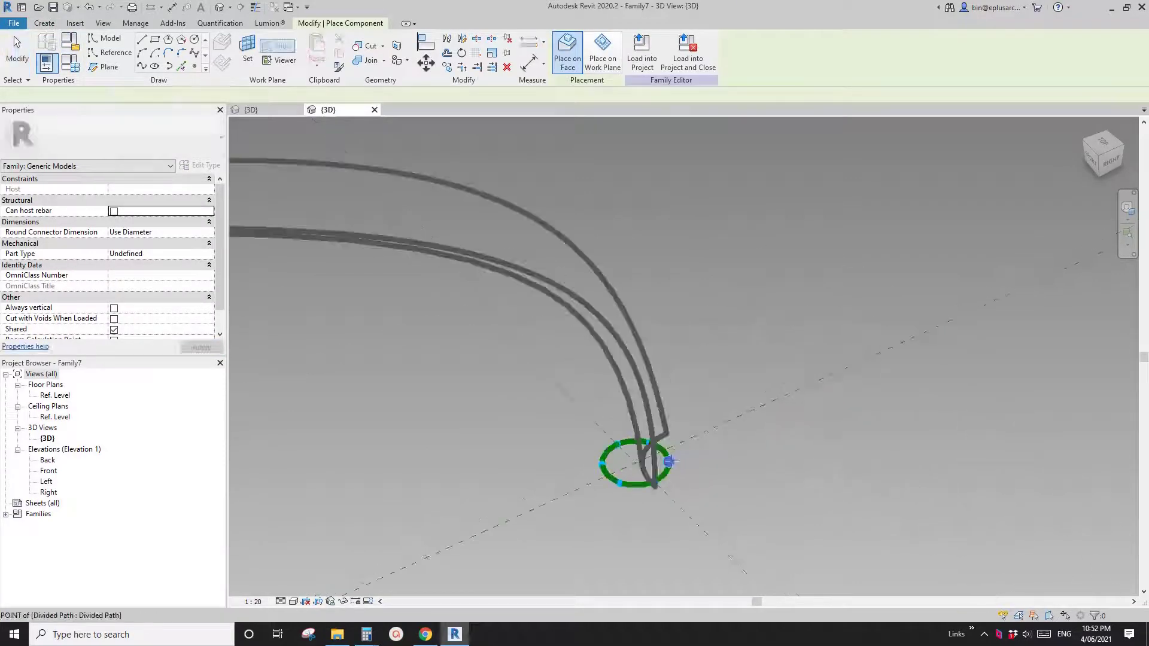
left_click(668, 461)
scroll(696, 425, "down", 3)
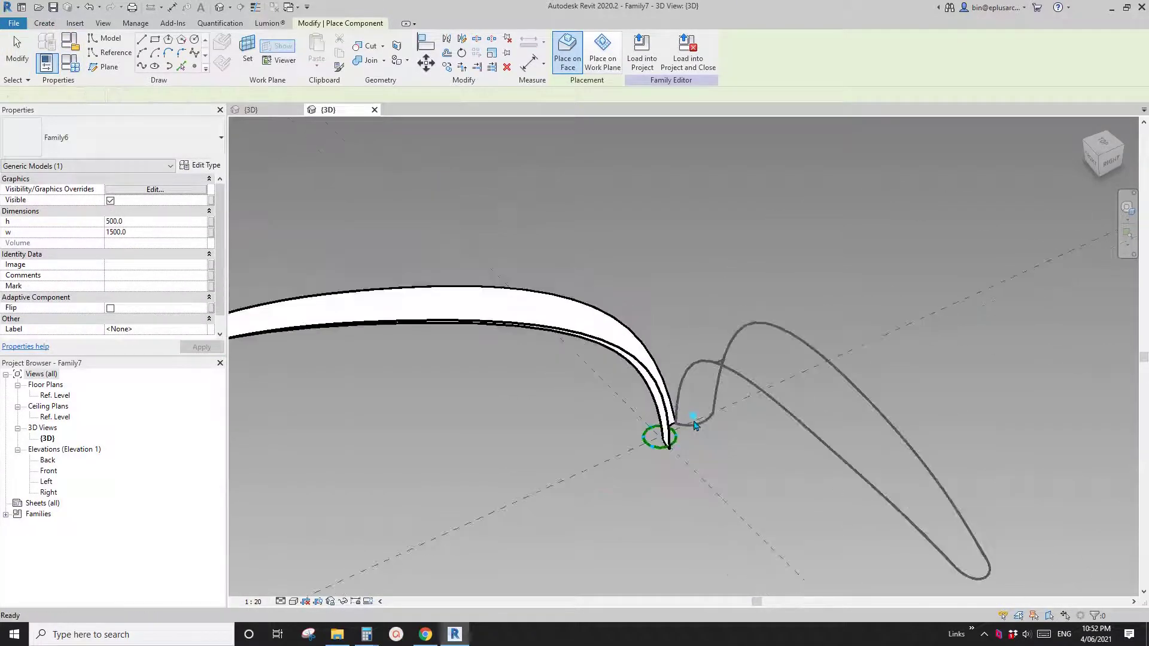
key("Escape")
Step: Check the placed petal's orientation at the circle and open its family for editing
middle_click_drag(689, 450, 767, 430)
scroll(680, 386, "down", 1)
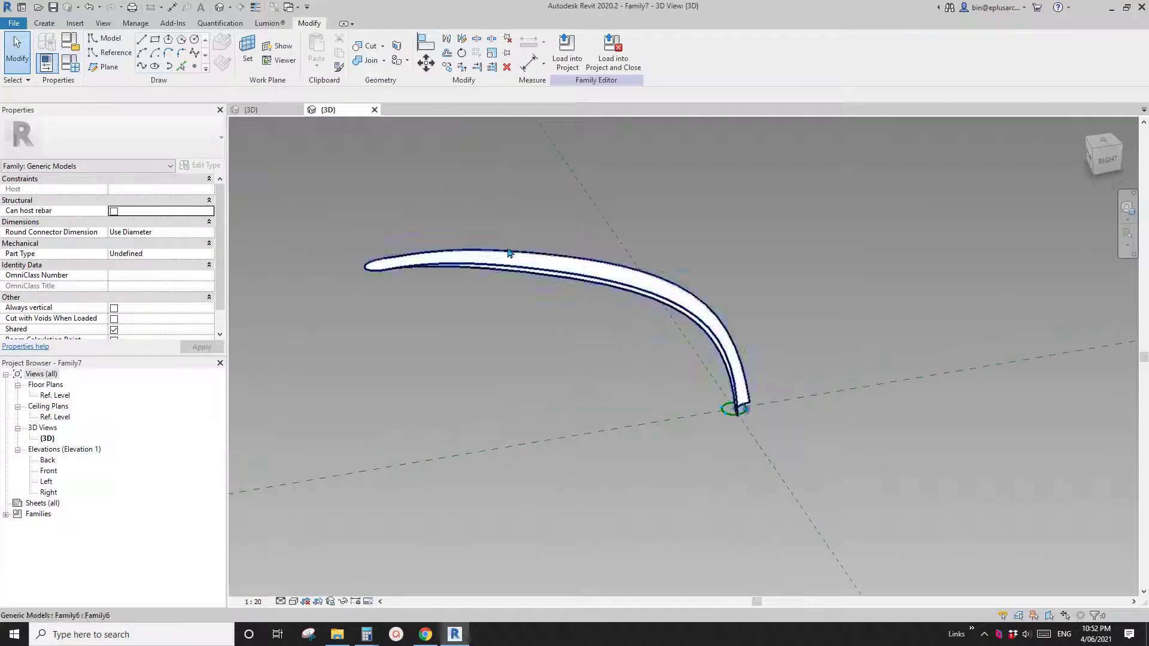
middle_click_drag(618, 300, 654, 417, "shift")
scroll(746, 394, "up", 3)
scroll(745, 393, "up", 1)
left_click(655, 415)
middle_click_drag(686, 355, 677, 361)
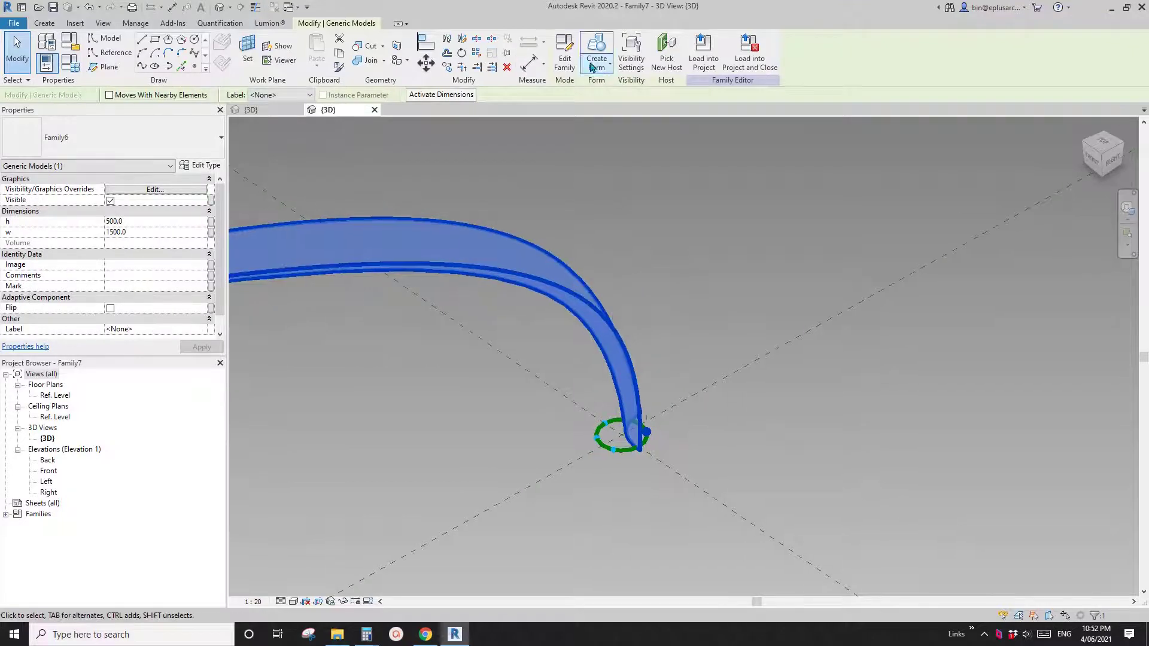
left_click(564, 53)
scroll(614, 467, "up", 5)
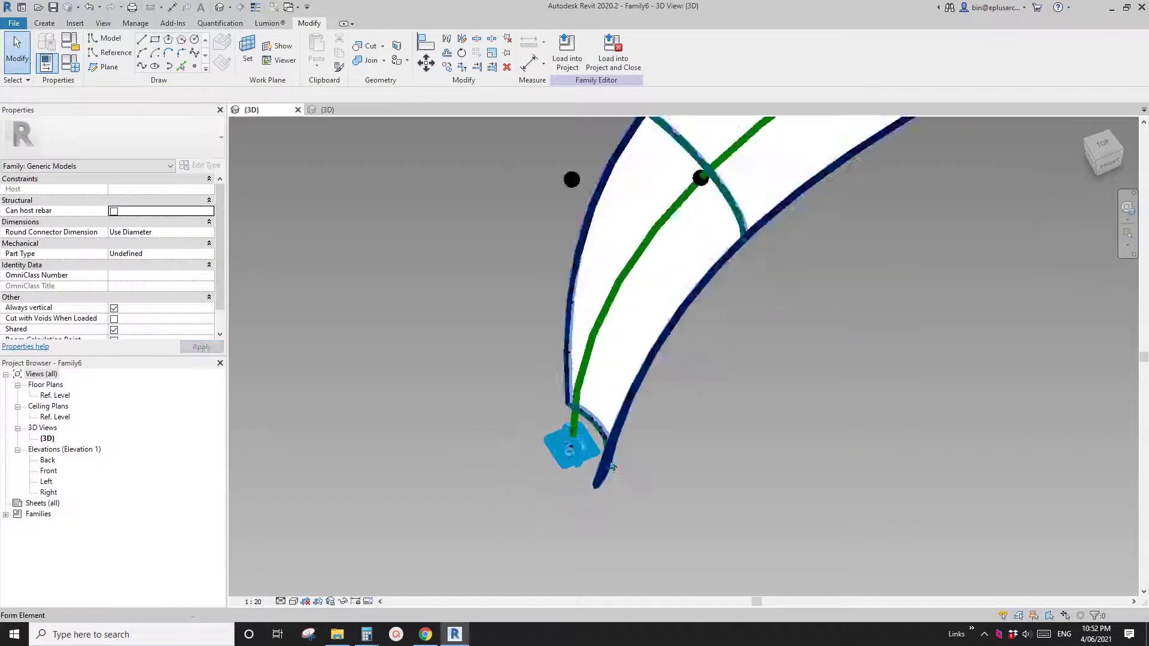
scroll(602, 450, "up", 3)
scroll(588, 426, "down", 5)
middle_click_drag(665, 317, 601, 397)
left_click_drag(560, 221, 607, 357)
scroll(635, 335, "down", 2)
middle_click_drag(634, 335, 502, 430)
left_click_drag(673, 227, 722, 310, "ctrl")
middle_click_drag(837, 257, 759, 297)
scroll(820, 228, "up", 1)
left_click_drag(818, 224, 876, 281, "ctrl")
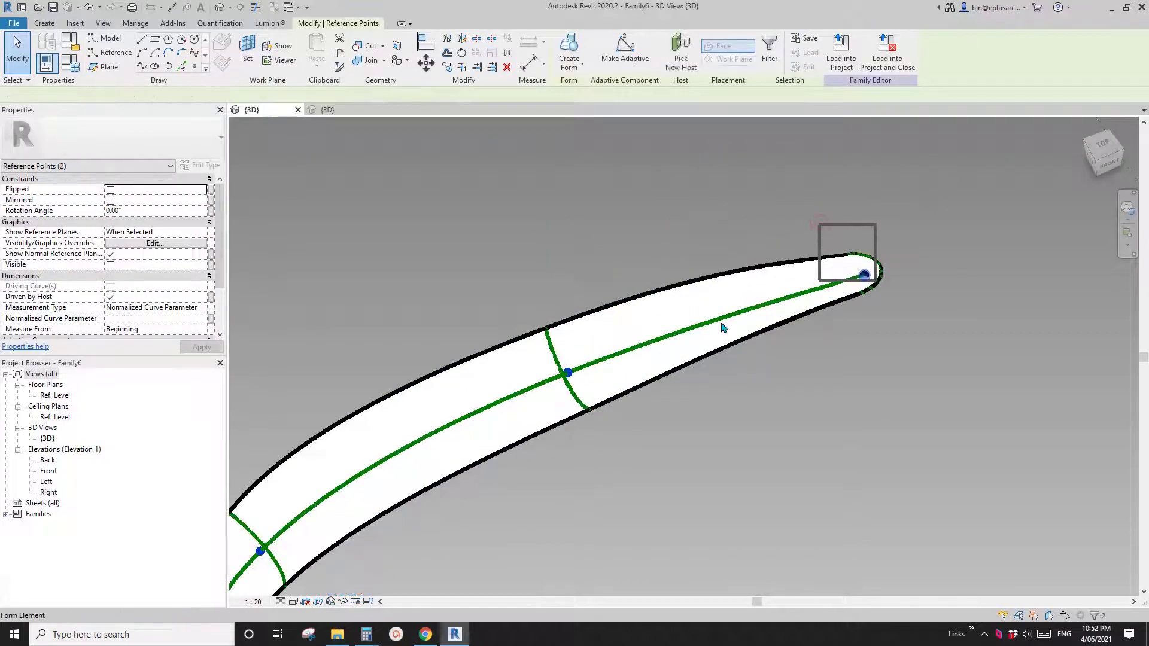
scroll(724, 323, "down", 2)
key("Escape")
Step: Select the four reference points hosted along the petal's central spine curve, from the tip to the base
scroll(837, 282, "up", 4)
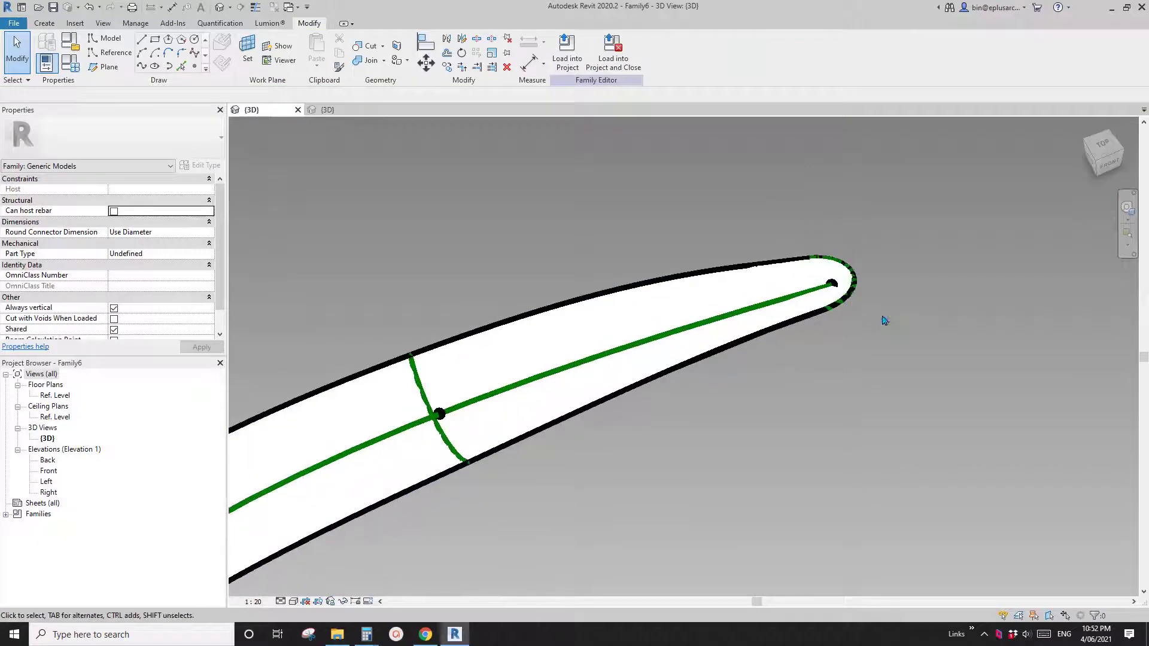
left_click(833, 287)
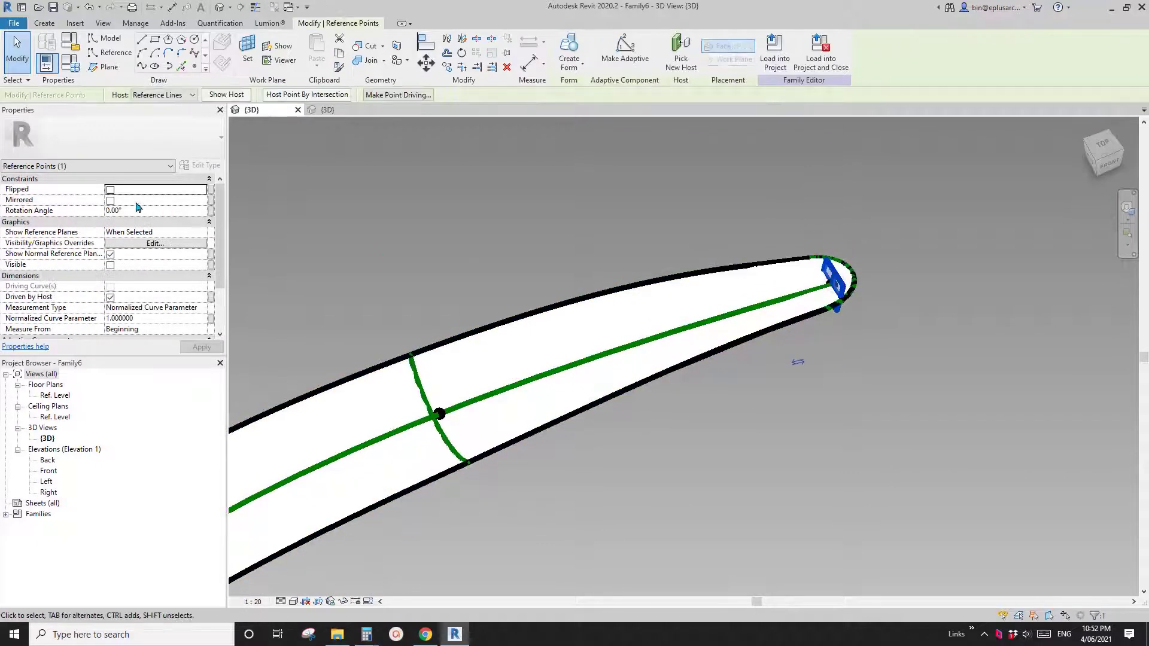
scroll(365, 258, "down", 1)
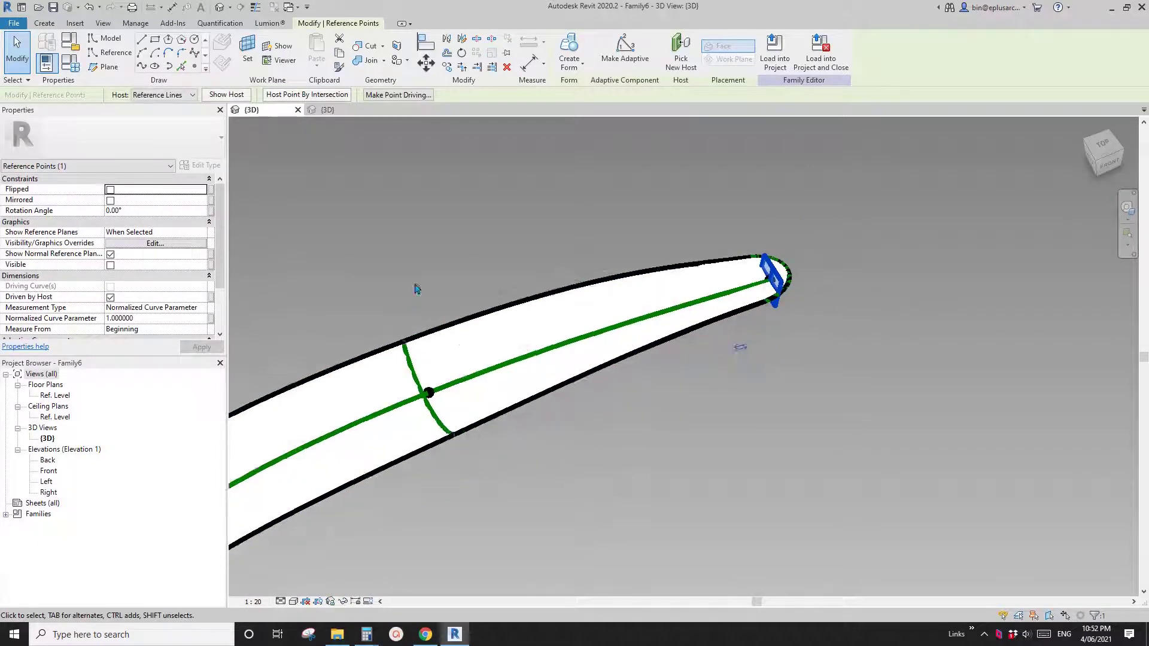
middle_click_drag(416, 288, 553, 241)
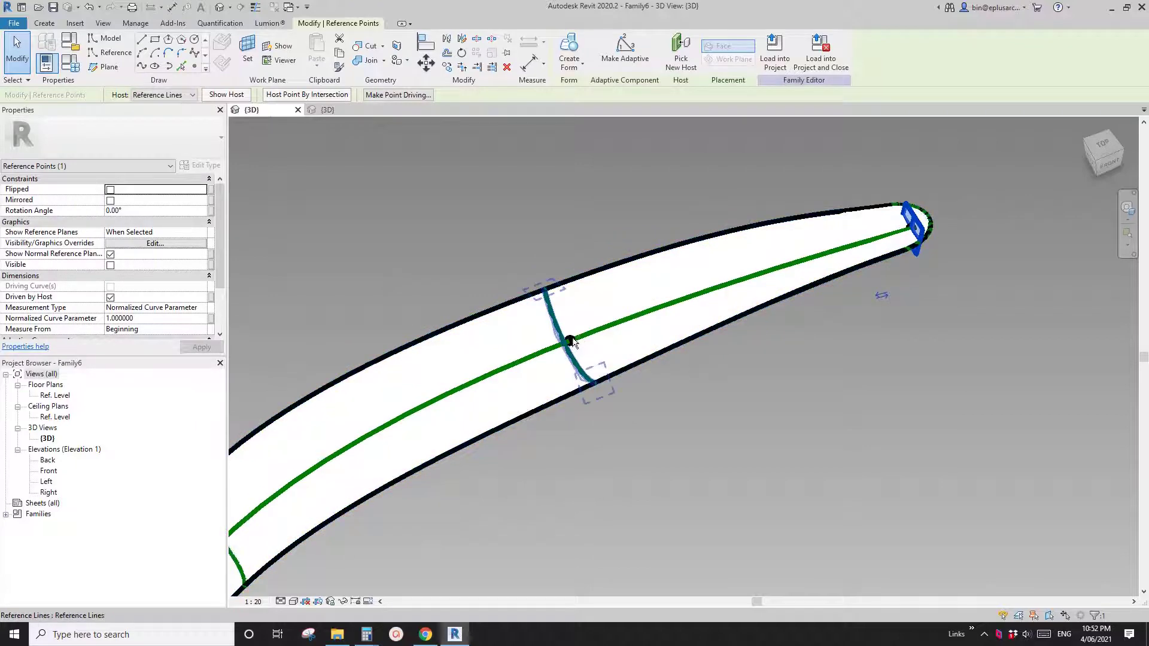
left_click_drag(476, 240, 595, 351)
scroll(420, 428, "down", 1)
middle_click_drag(250, 481, 564, 303)
left_click_drag(497, 278, 584, 378, "ctrl")
middle_click_drag(624, 355, 691, 320)
middle_click_drag(560, 413, 573, 395, "shift")
scroll(562, 506, "up", 2)
left_click(577, 509, "ctrl")
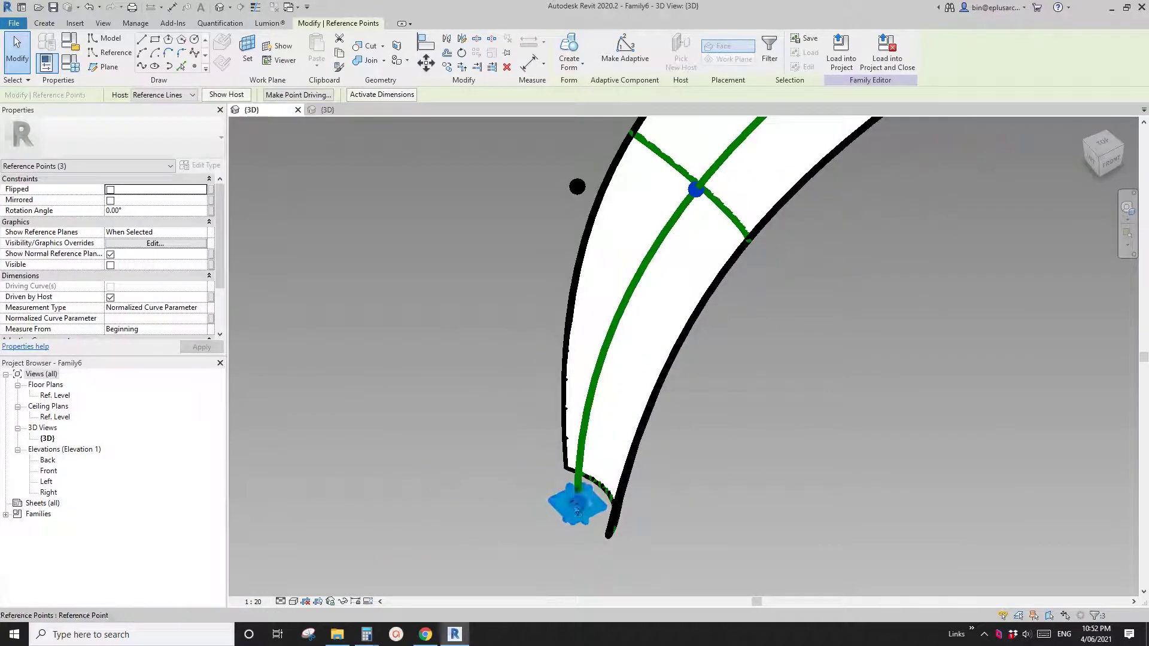
left_click(578, 510, "ctrl")
scroll(589, 470, "down", 2)
middle_click_drag(639, 417, 546, 486)
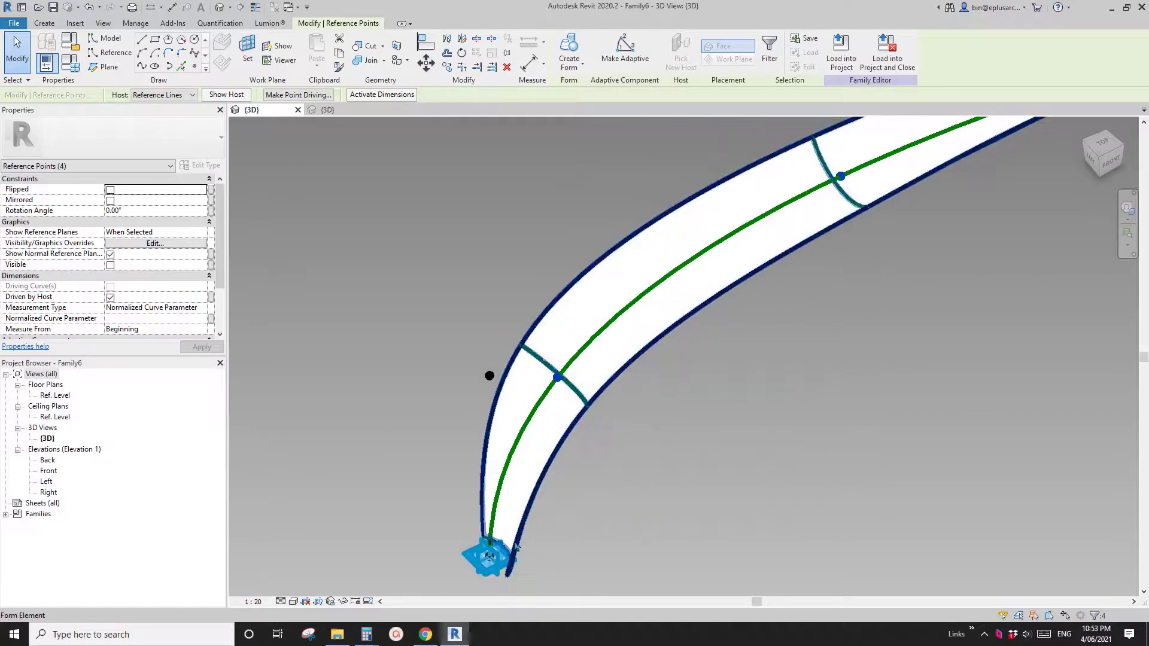
scroll(516, 546, "down", 4)
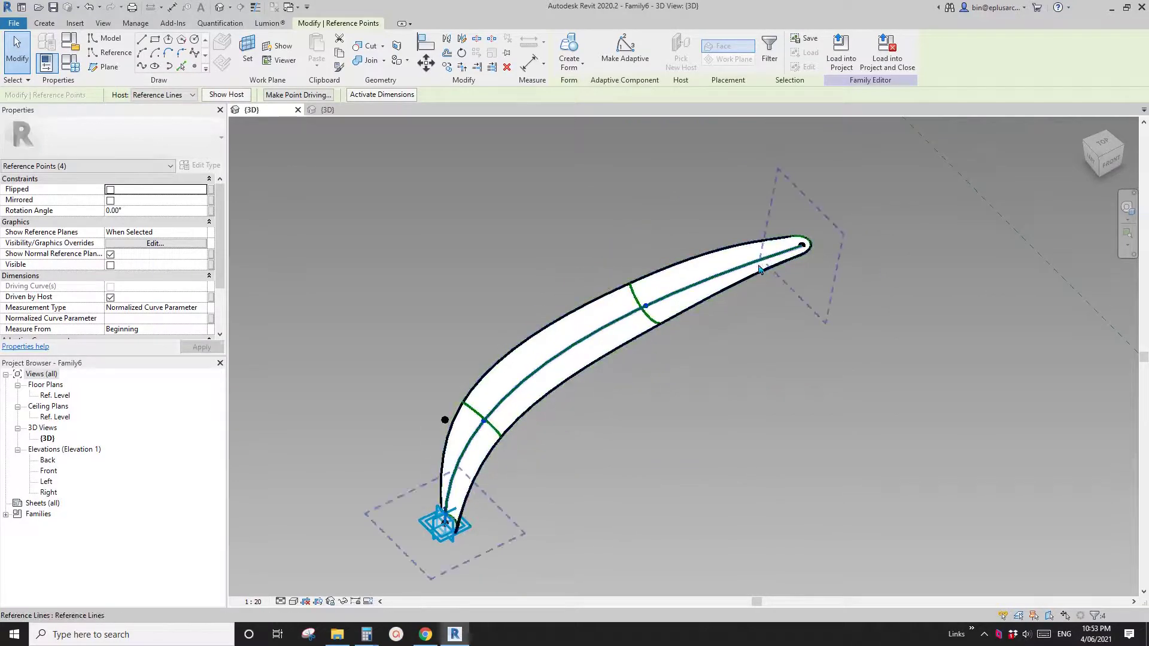
middle_click_drag(411, 242, 431, 242)
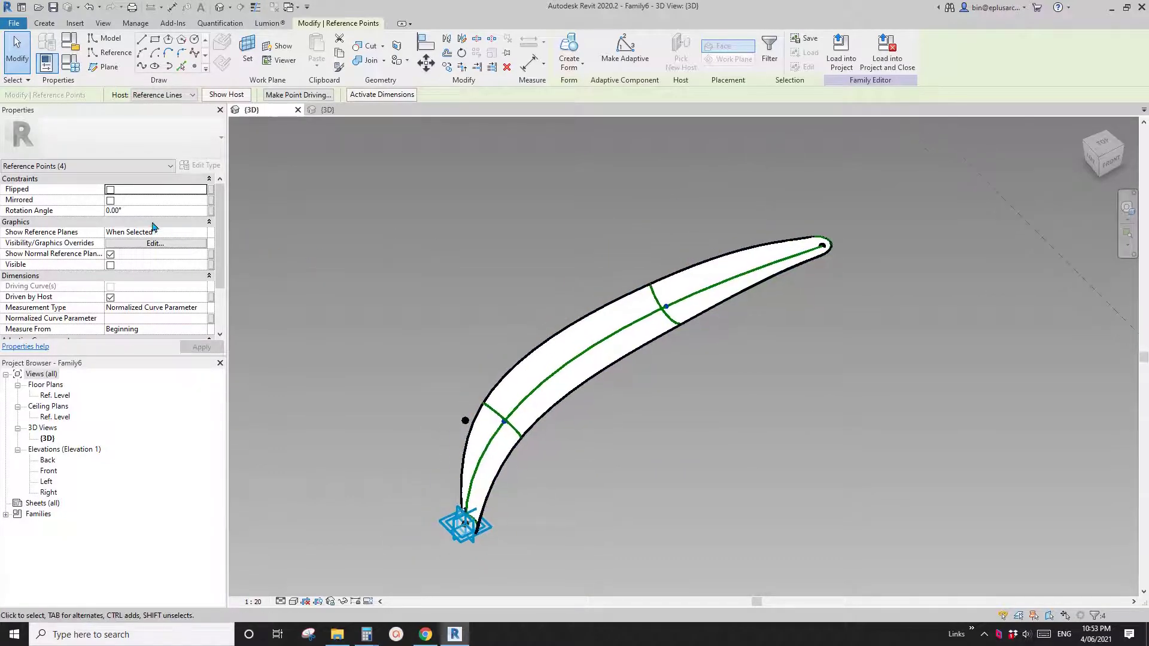
Step: Create an instance family parameter named a and associate it with the selected spine points' Rotation Angle
left_click(210, 214)
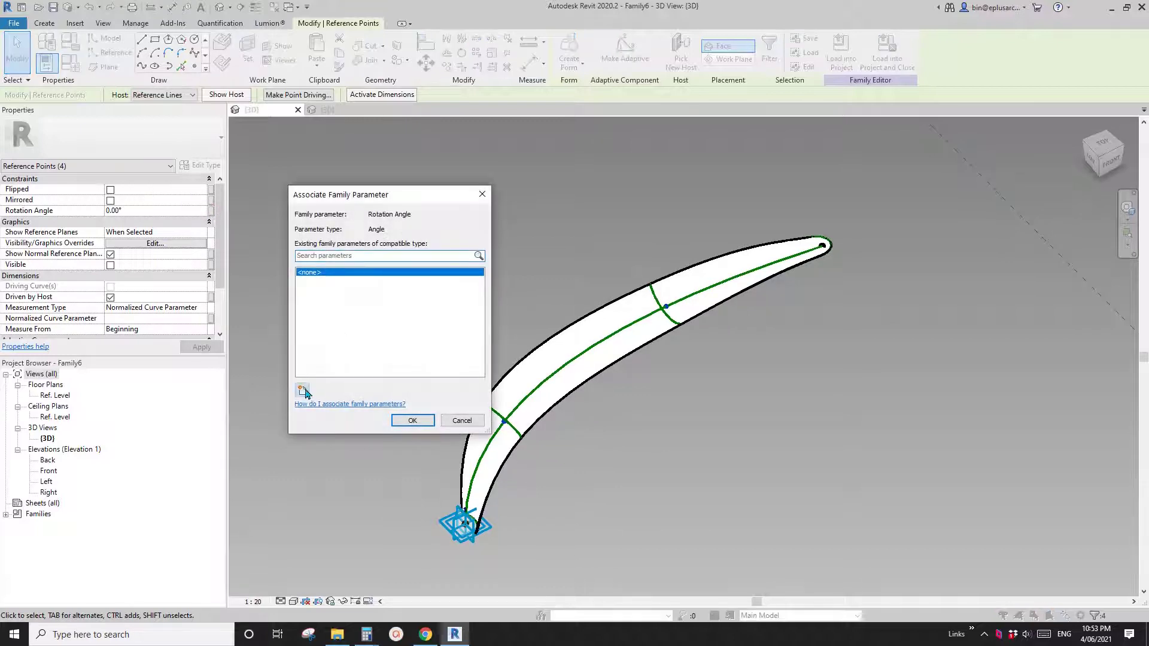
left_click(303, 390)
type("a")
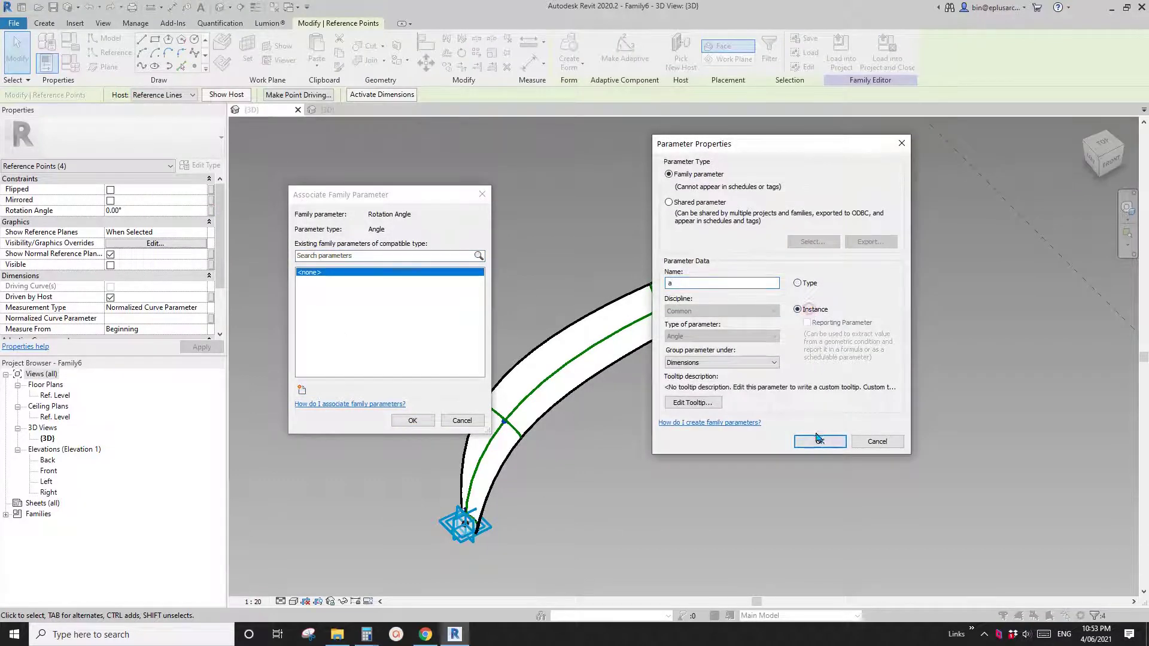
left_click(819, 441)
left_click(413, 420)
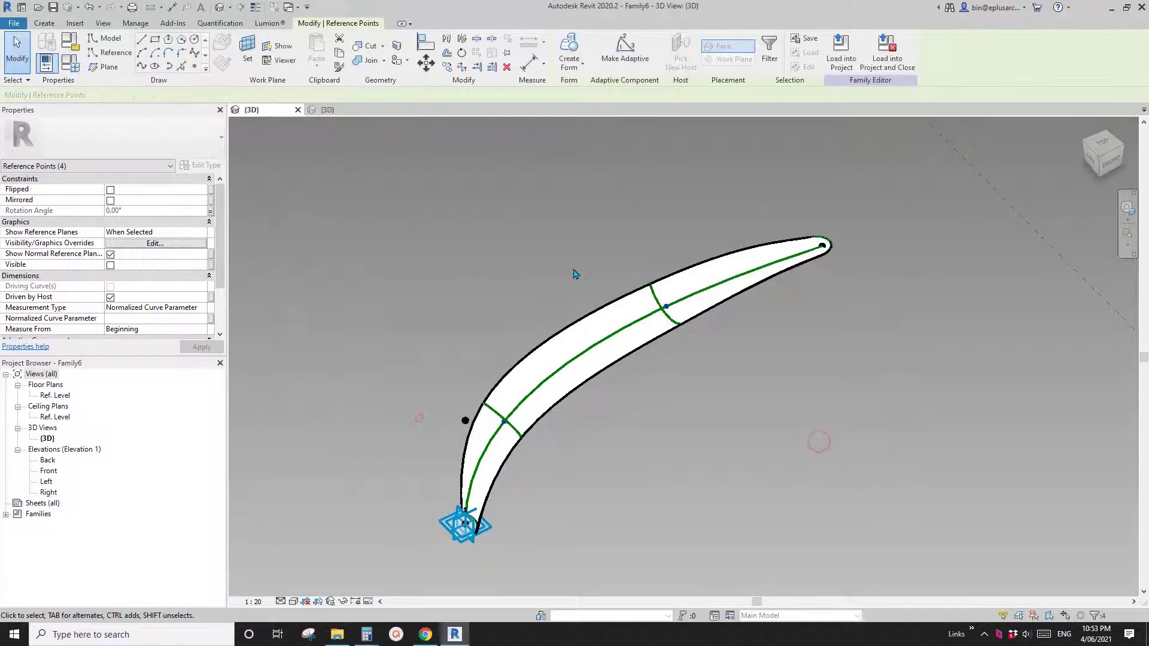
Step: Set the family parameter a to 180° and apply it to flip the petal's profiles
left_click(74, 67)
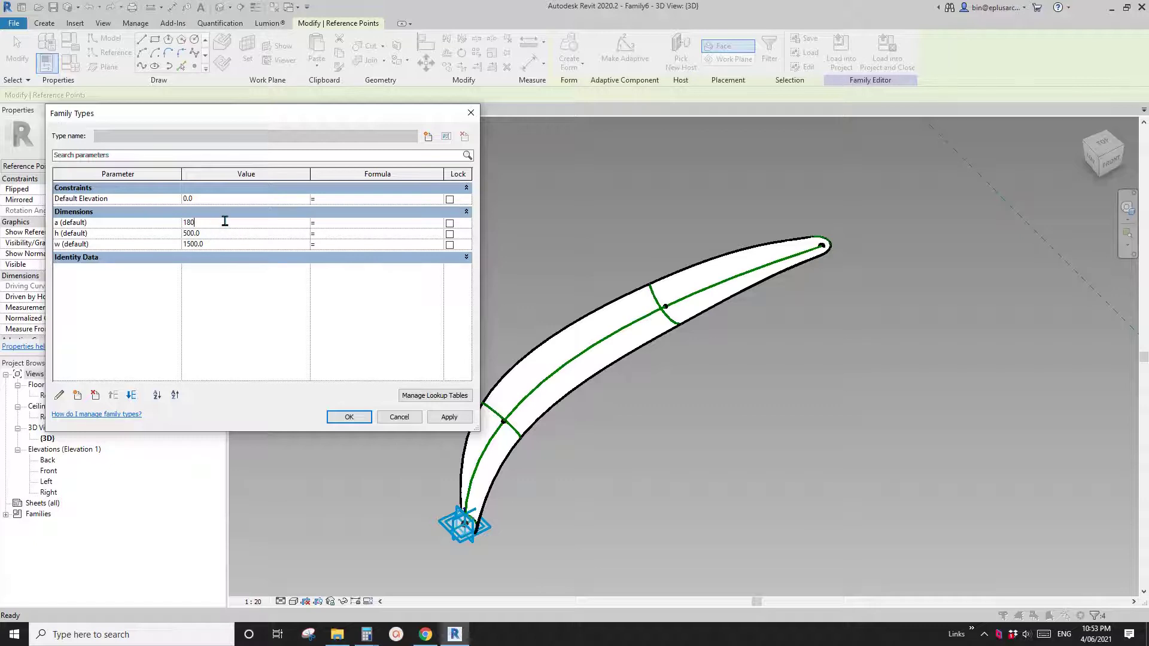
left_click(450, 417)
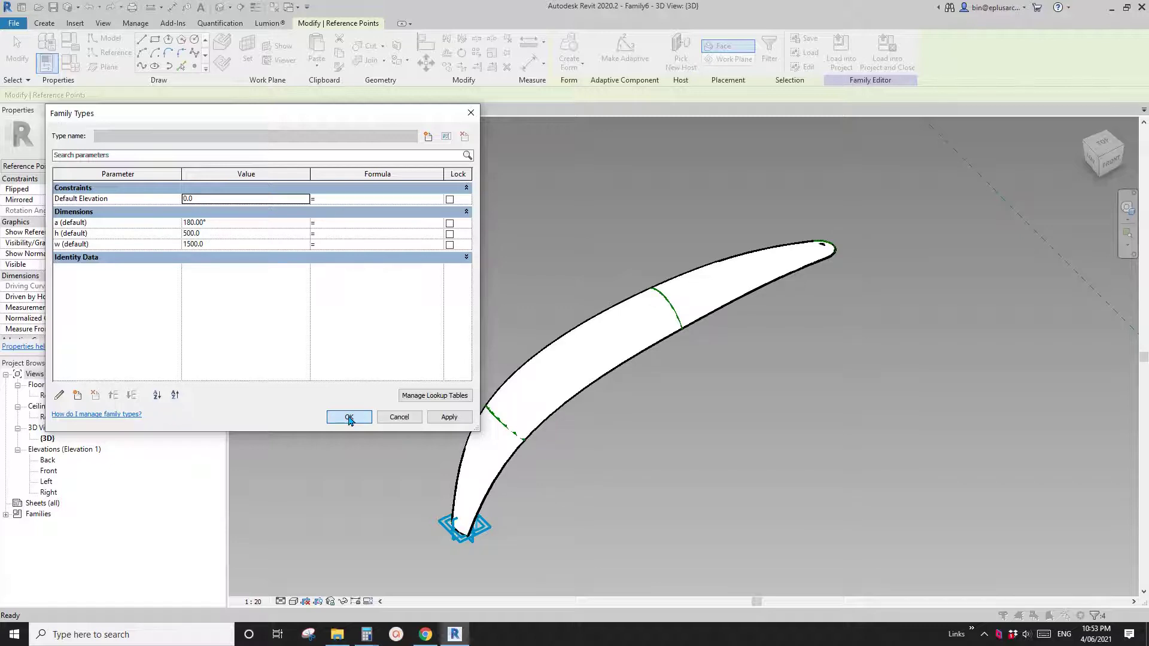
left_click(350, 418)
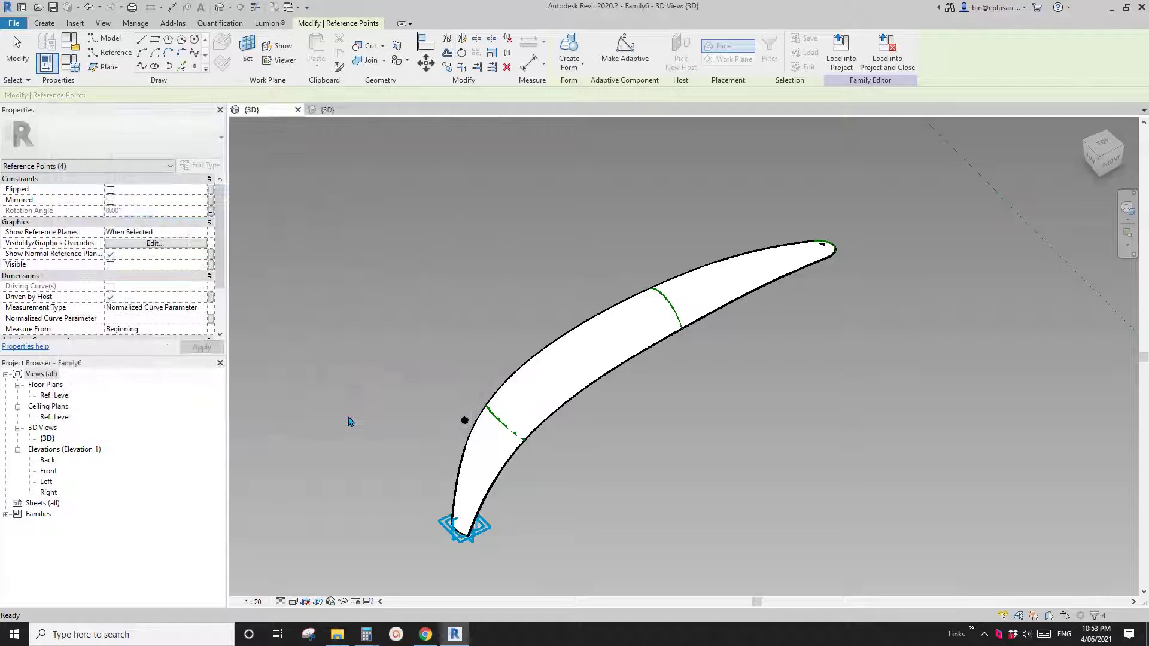
middle_click_drag(357, 422, 470, 357, "shift")
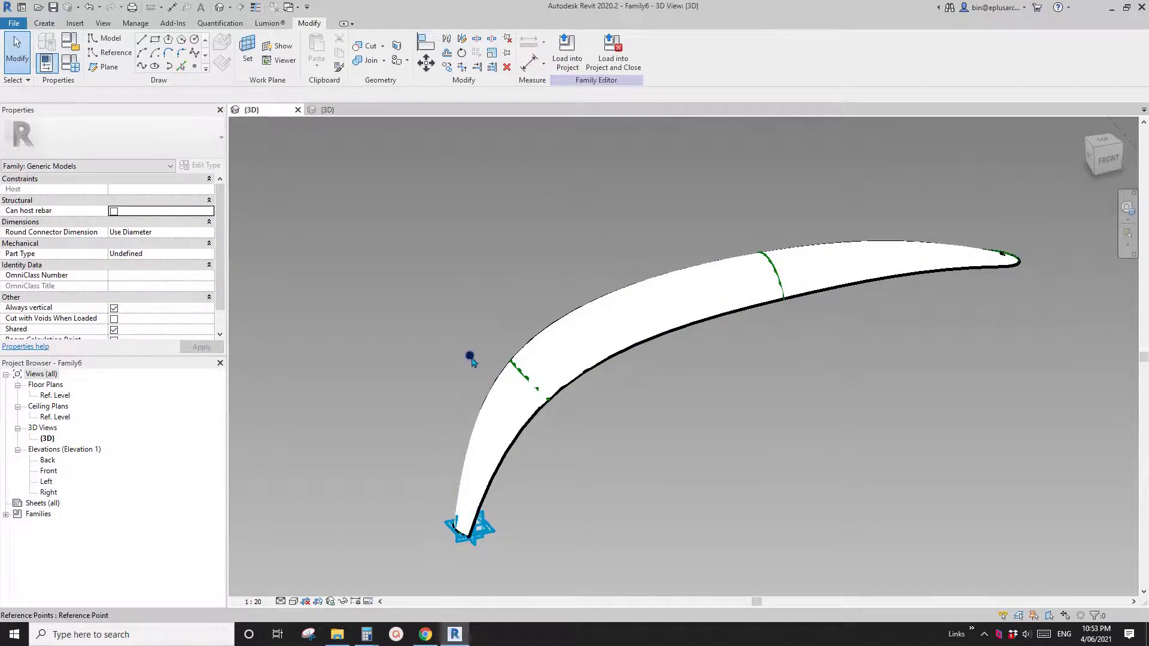
Step: Associate the Rotation Angle of the separate point beside the petal's curve with the existing parameter a
left_click(470, 356)
middle_click_drag(483, 376, 551, 367)
left_click(211, 211)
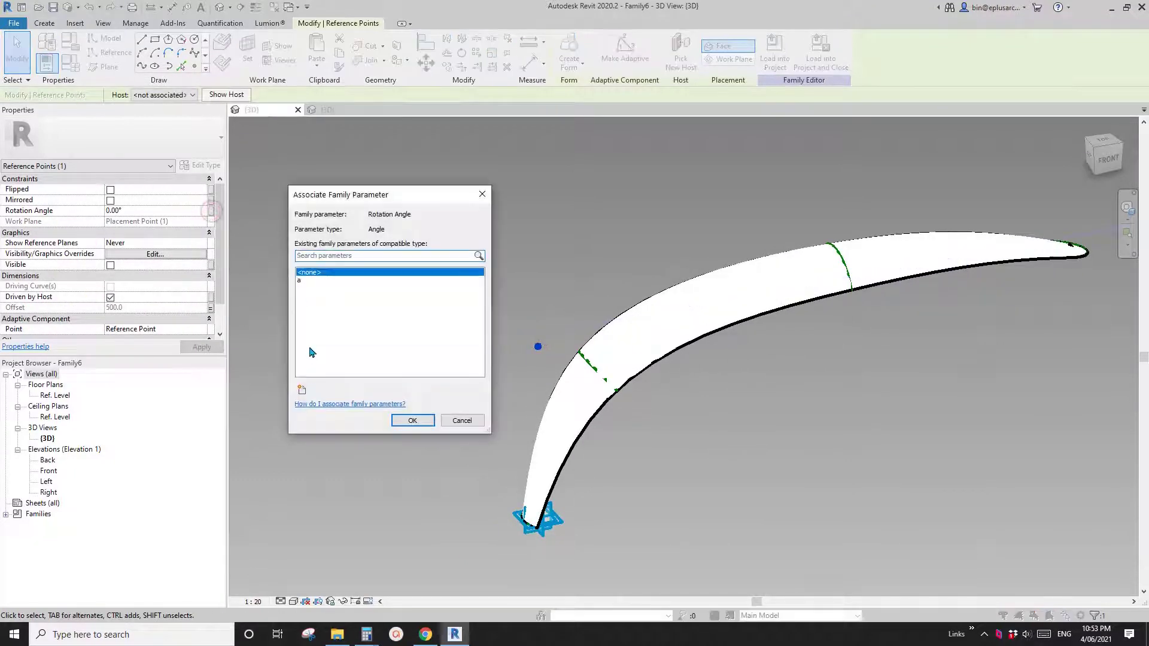
left_click(305, 280)
left_click(411, 420)
Step: Reload the petal family into the circle family, overwriting the existing version
middle_click_drag(414, 423, 462, 407, "shift")
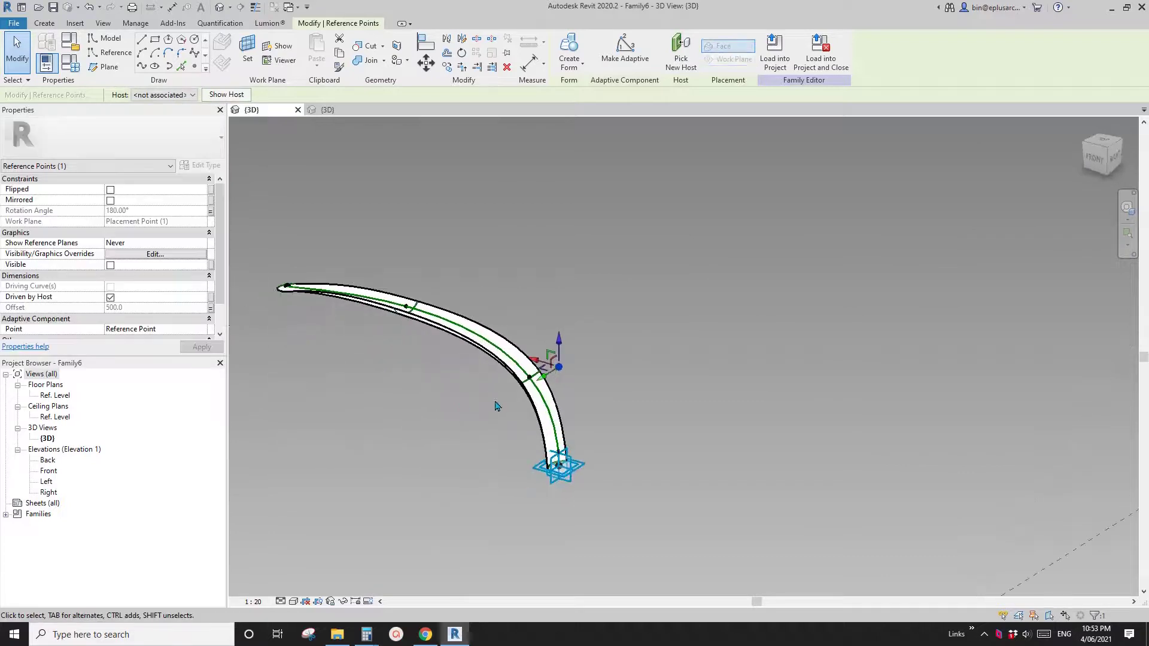
left_click(775, 62)
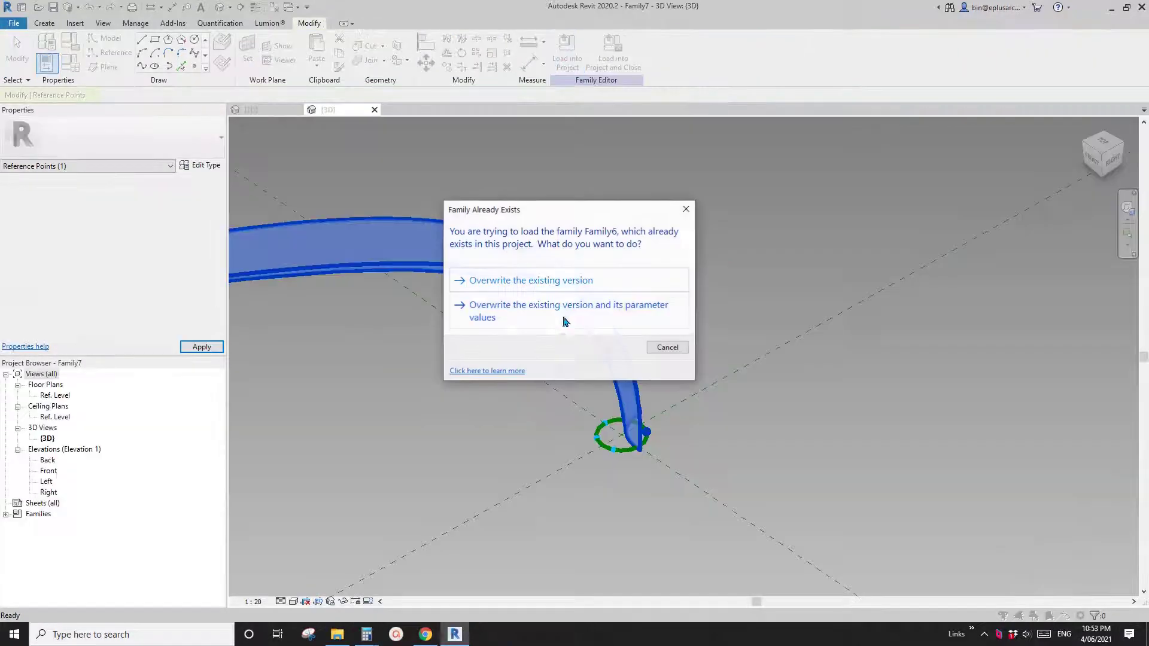
left_click(554, 275)
Step: Select the placed petal and repeat it around the nodes of the divided circle
left_click(695, 322)
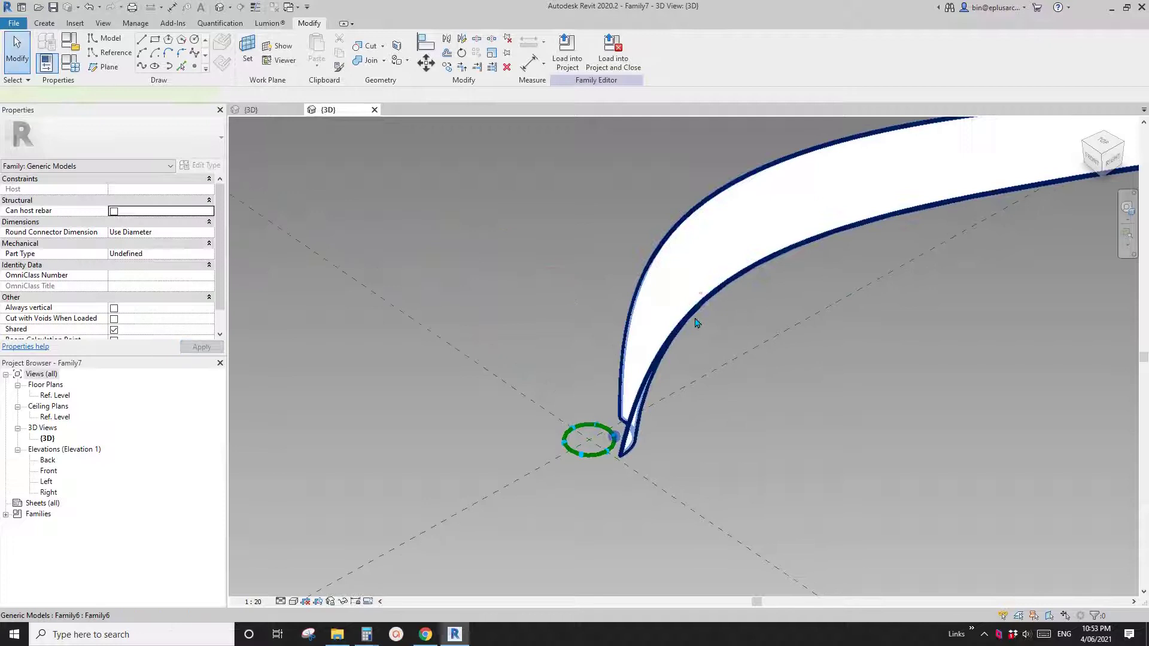
scroll(716, 367, "down", 2)
middle_click_drag(716, 367, 531, 429)
scroll(531, 428, "down", 1)
mouse_move(584, 397)
middle_mouse_down("shift")
mouse_move(596, 392)
mouse_move(588, 384)
middle_mouse_up("shift")
scroll(567, 350, "up", 1)
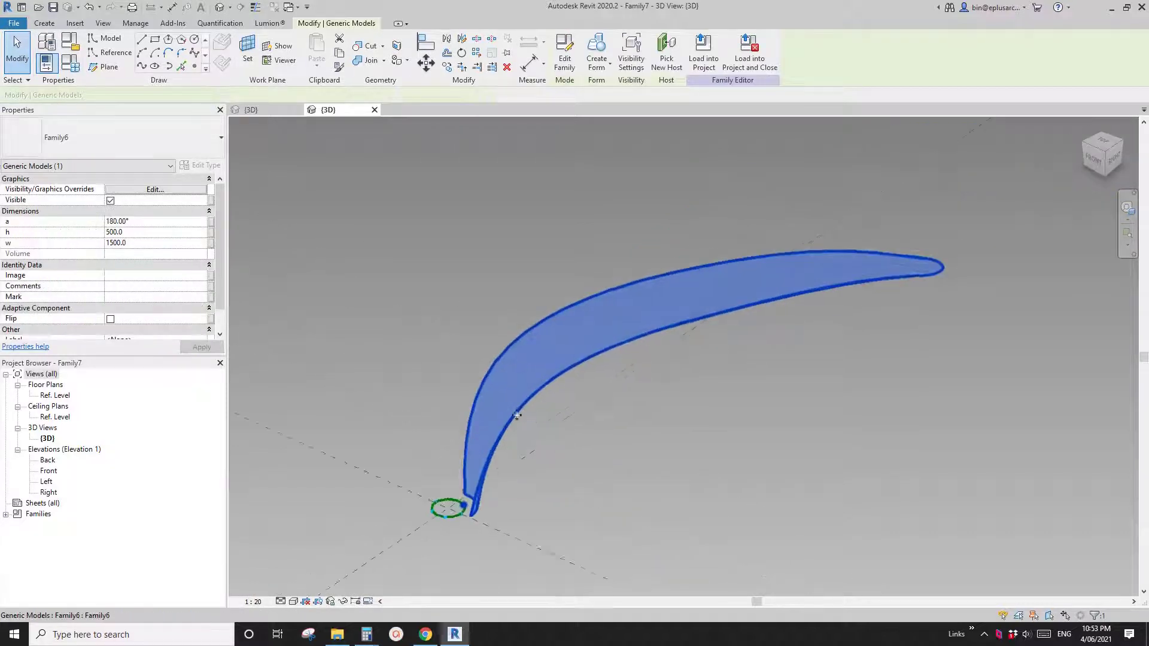
scroll(479, 509, "up", 1)
scroll(508, 420, "down", 1)
scroll(508, 421, "down", 1)
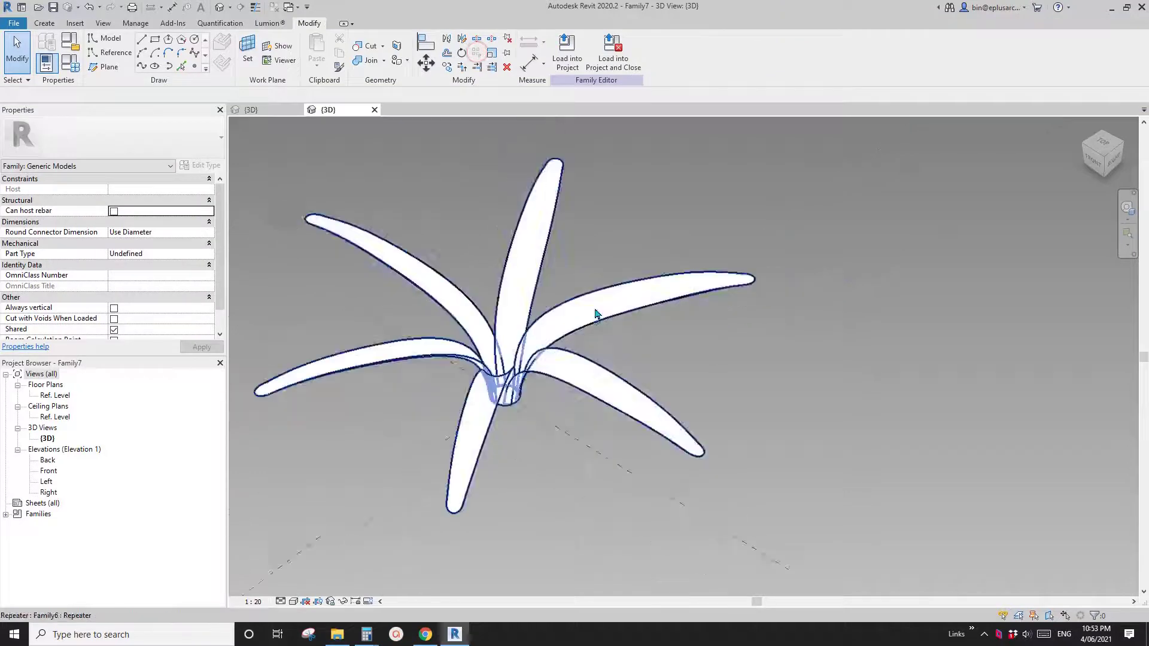
Step: Examine the repeated petals from above, both close up at the central circle and as a whole flower
middle_click_drag(595, 313, 599, 494, "shift")
scroll(550, 538, "up", 3)
middle_click_drag(525, 434, 524, 470, "shift")
scroll(519, 411, "up", 3)
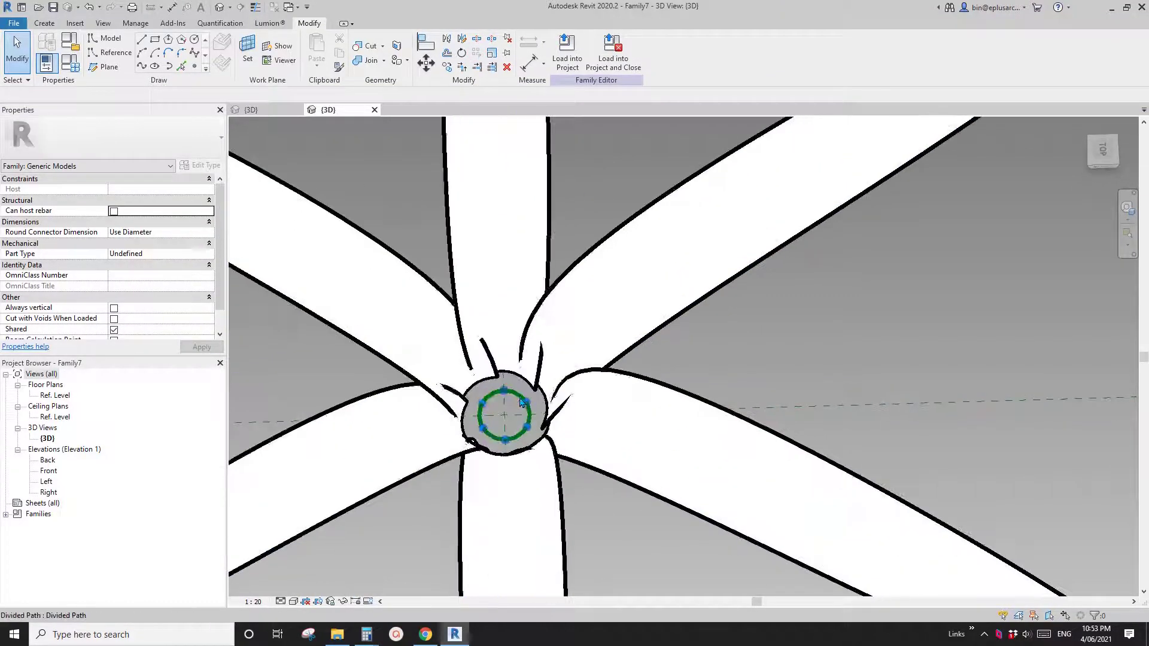
scroll(518, 397, "down", 5)
scroll(518, 396, "down", 3)
middle_click_drag(518, 396, 555, 368)
scroll(538, 346, "up", 2)
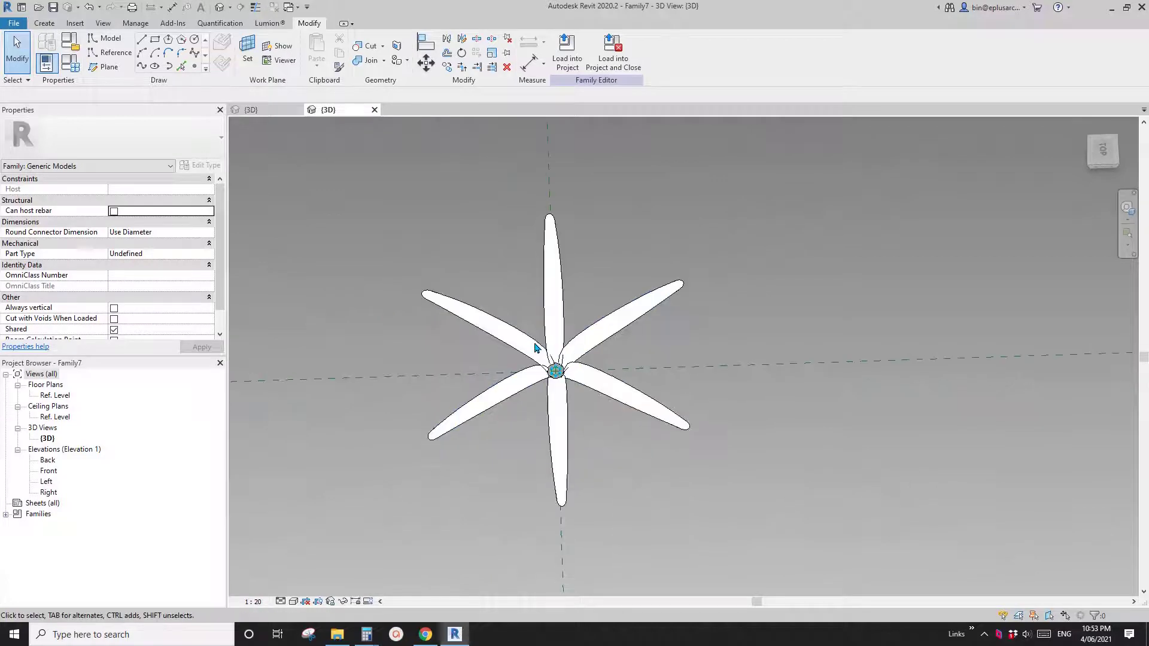
Step: Set the no. parameter in the family types to 9 to change the number of petals
left_click(79, 72)
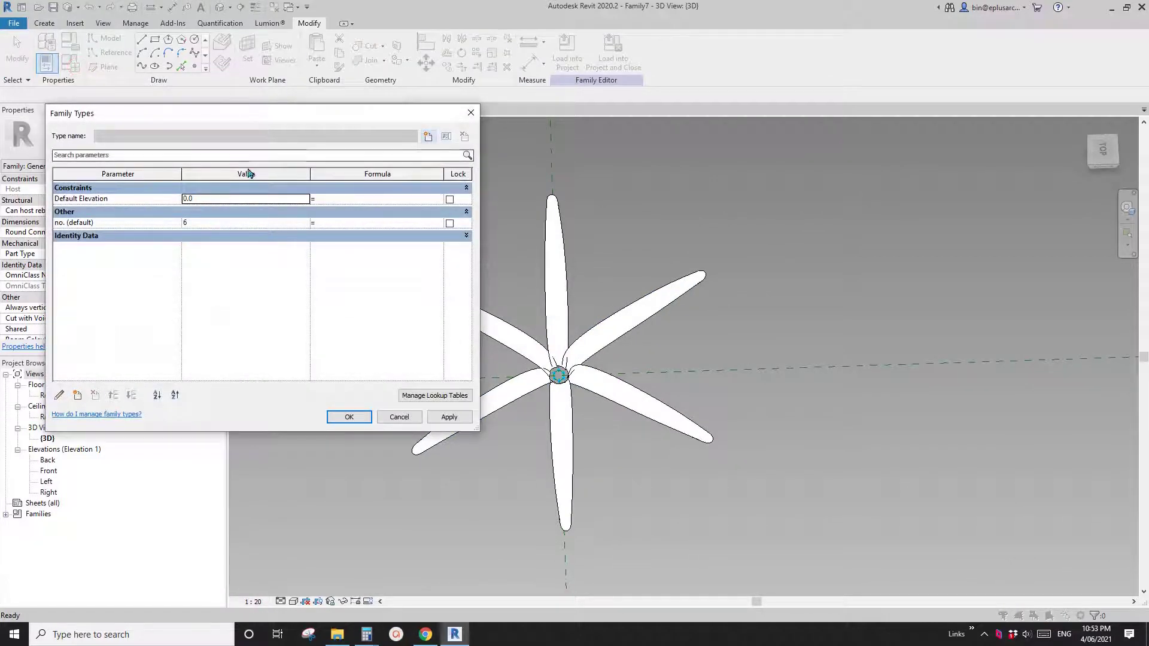
left_click_drag(359, 115, 996, 161)
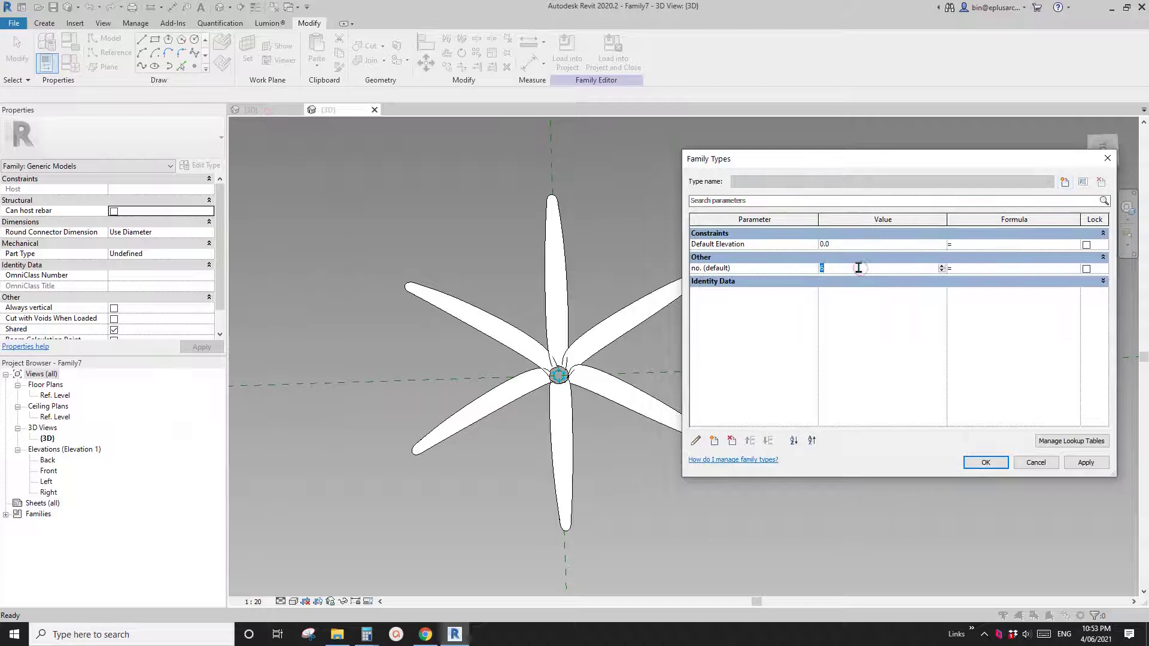
left_click(1099, 466)
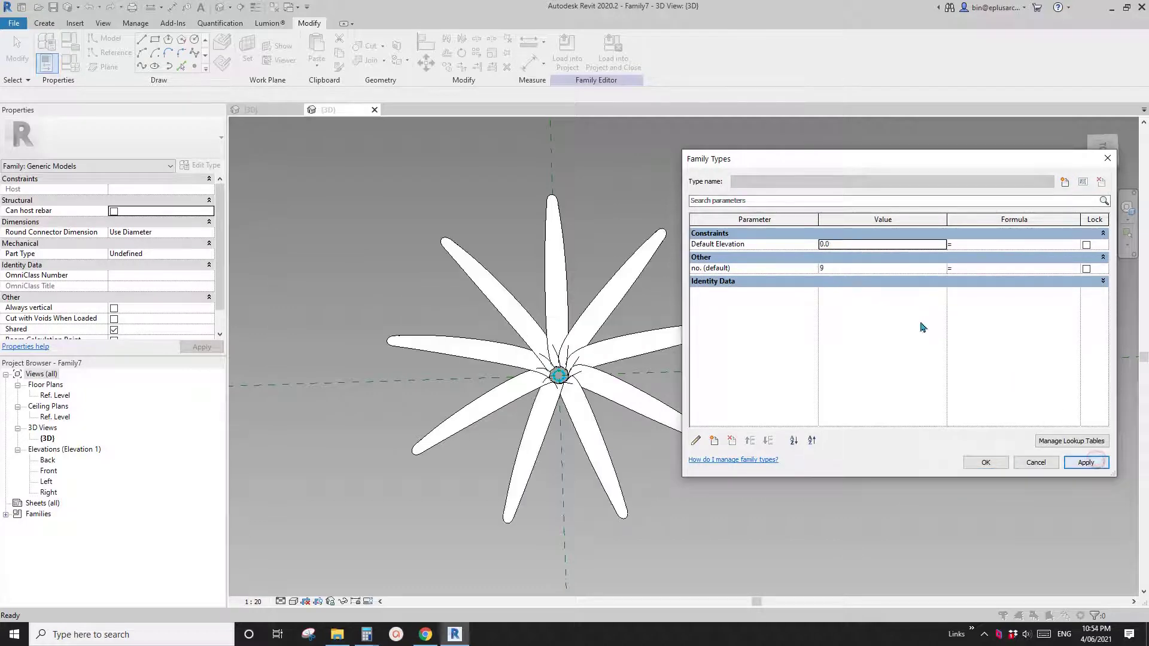
left_click(992, 464)
middle_click_drag(619, 418, 645, 280, "shift")
scroll(646, 280, "up", 2)
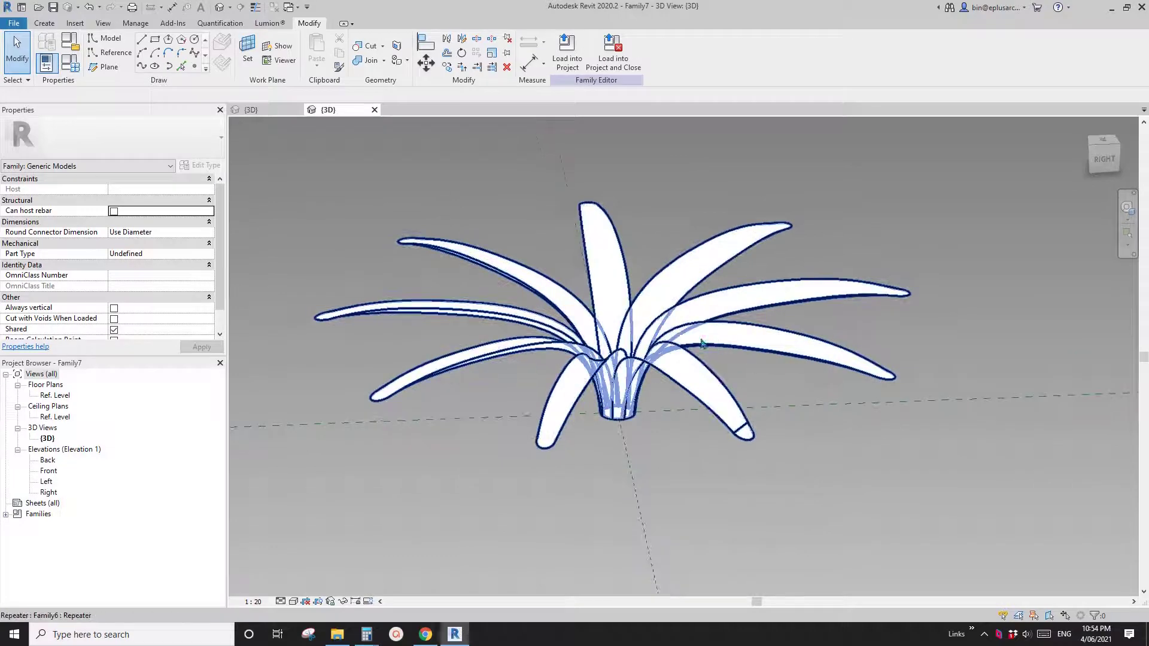
middle_click_drag(701, 343, 823, 223, "shift")
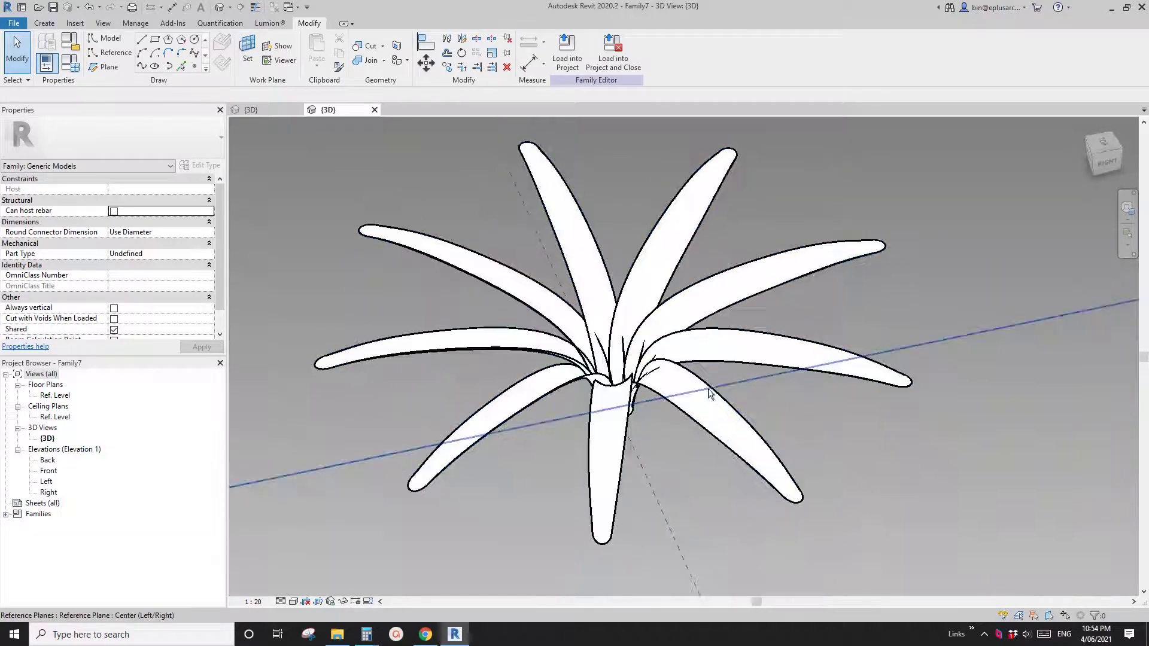
left_click(278, 110)
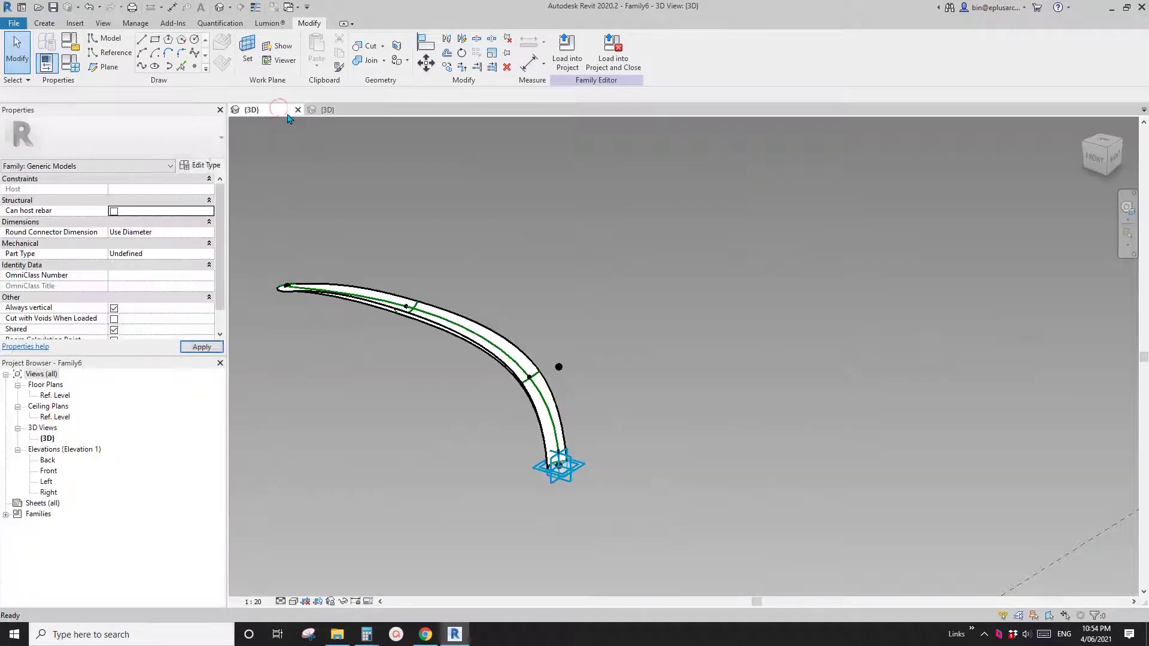
left_click(328, 110)
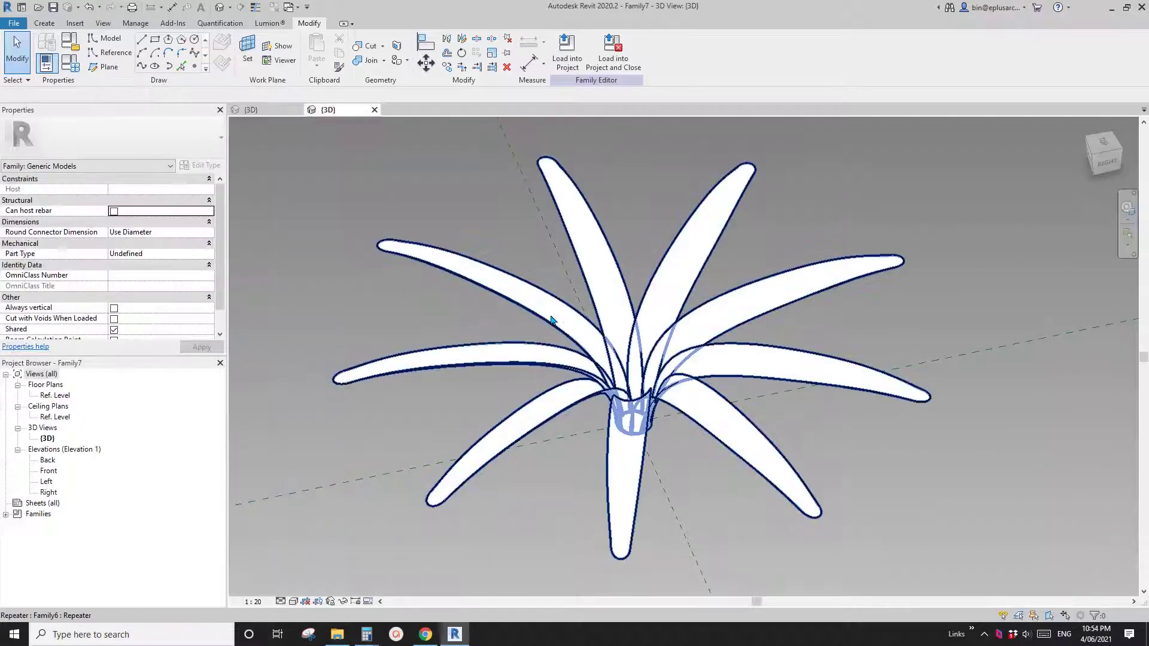
Step: Select all nine repeated petals and set their w dimension to 1000
left_click(552, 320)
key("Tab")
left_click(549, 309)
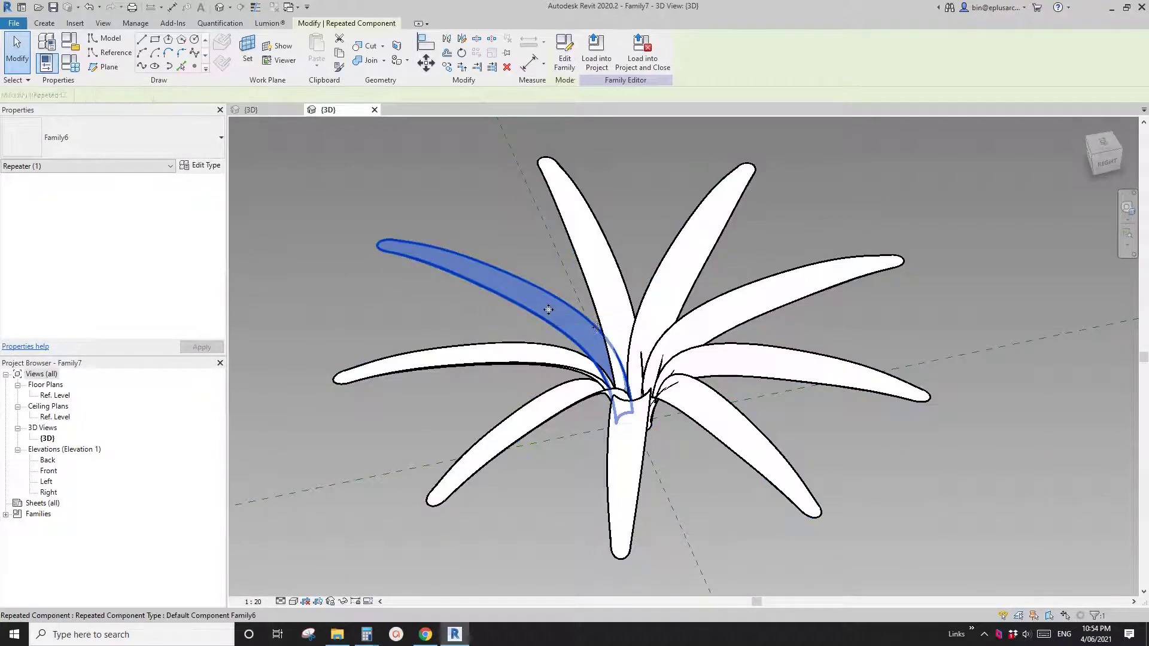
key("s")
key("a")
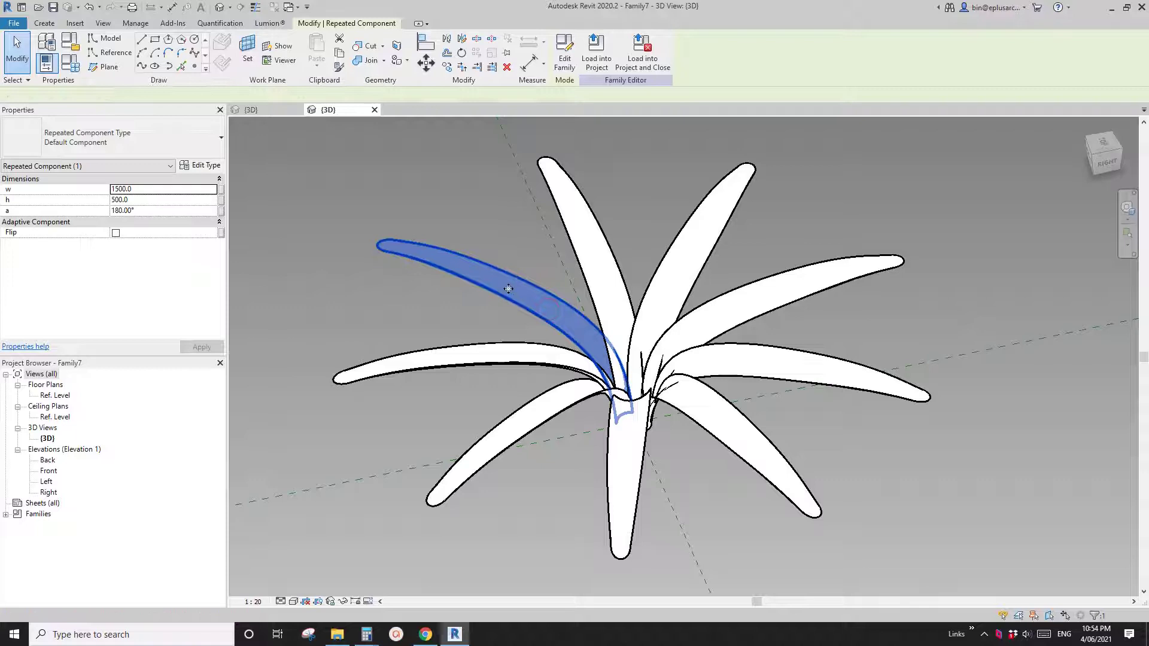
middle_click_drag(506, 281, 496, 297, "shift")
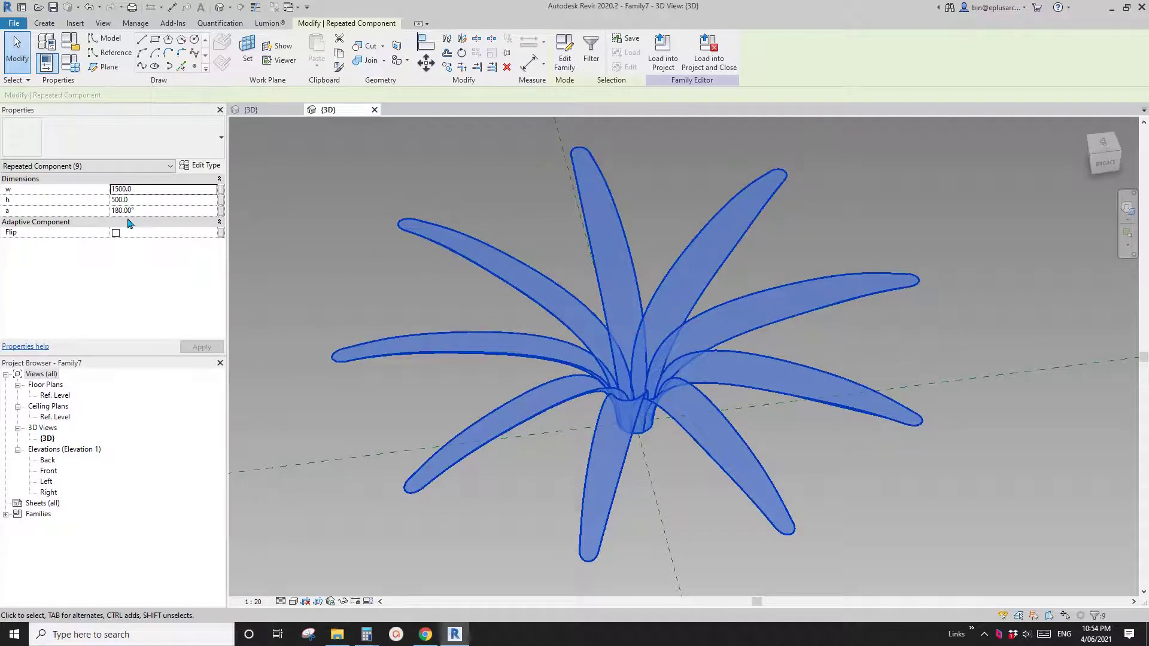
left_click(151, 190)
type("10")
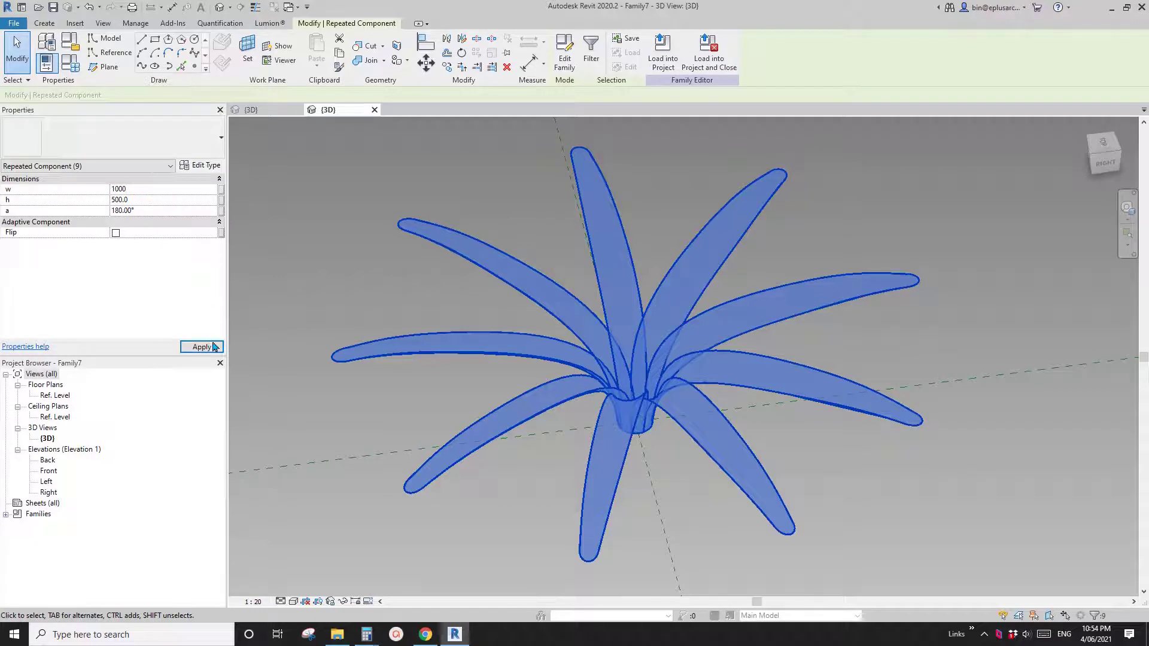
left_click(201, 347)
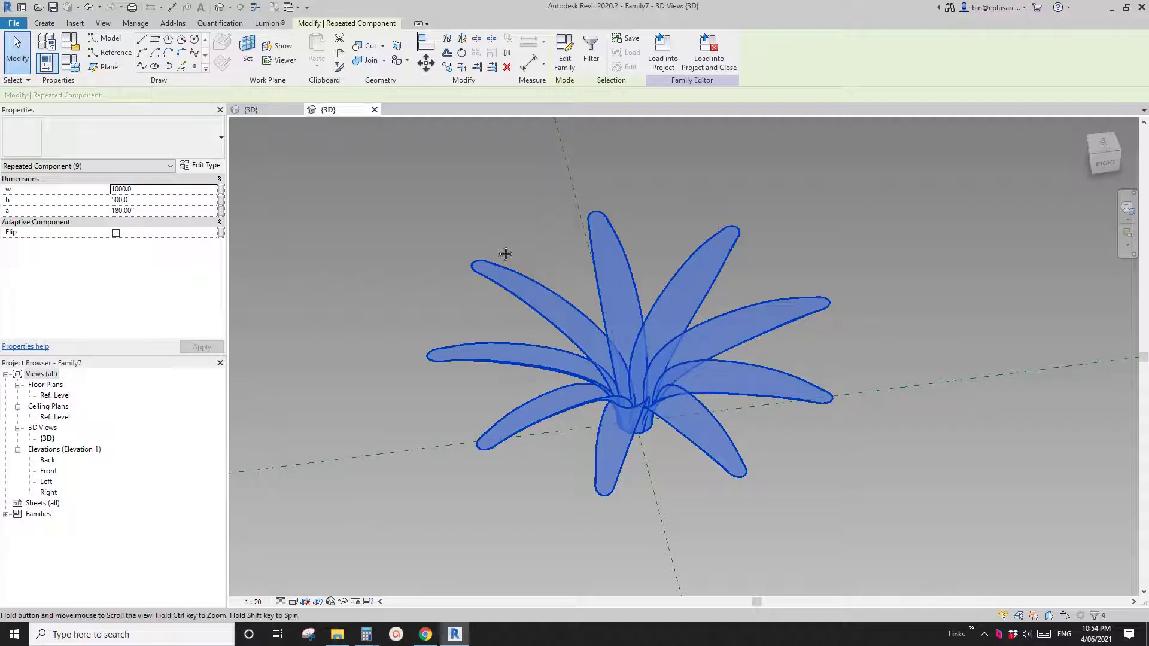
Step: Set the h dimension of the nine selected petals to 1000
middle_click_drag(505, 253, 532, 156, "shift")
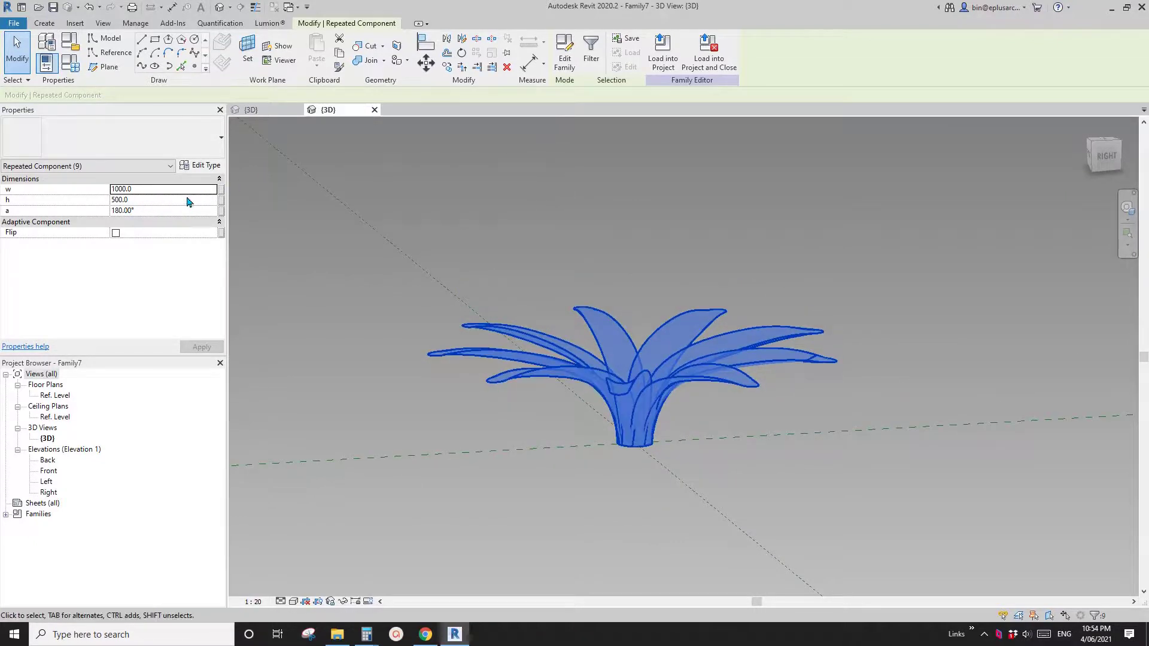
middle_click_drag(323, 218, 356, 210)
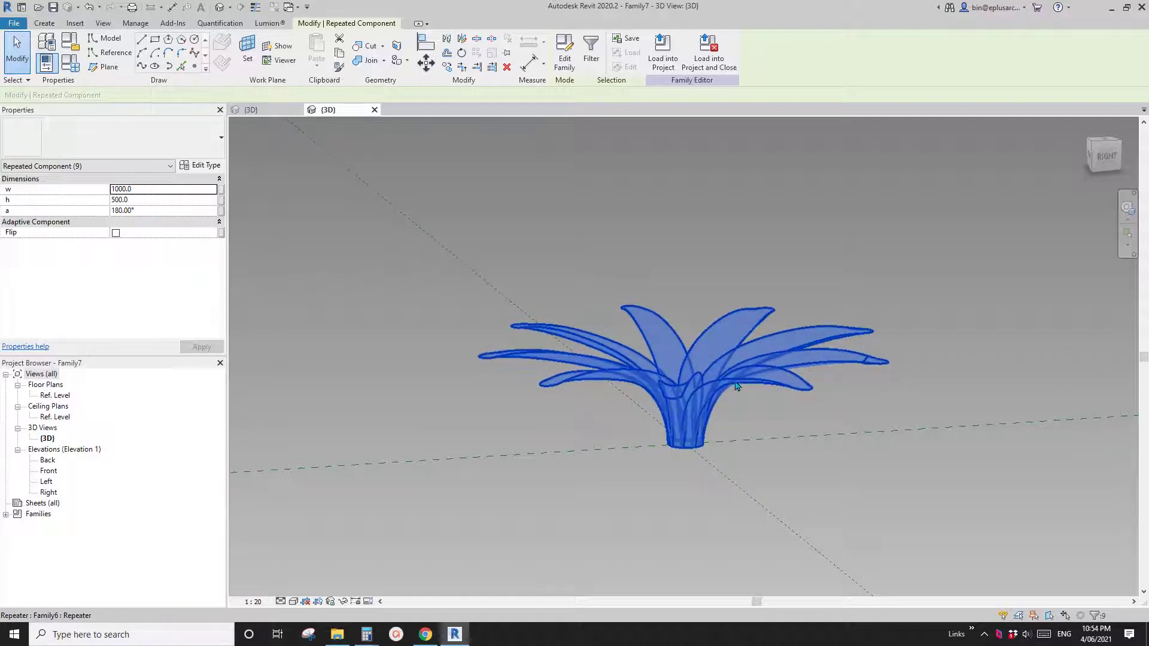
middle_click_drag(758, 392, 630, 375)
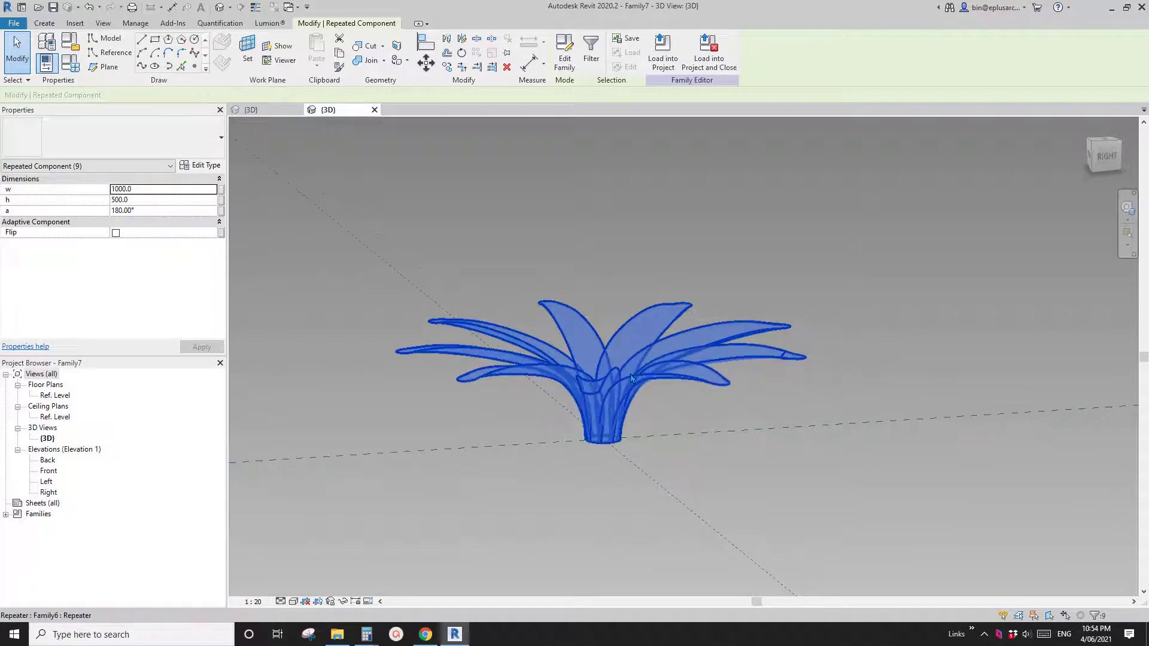
scroll(634, 380, "up", 4)
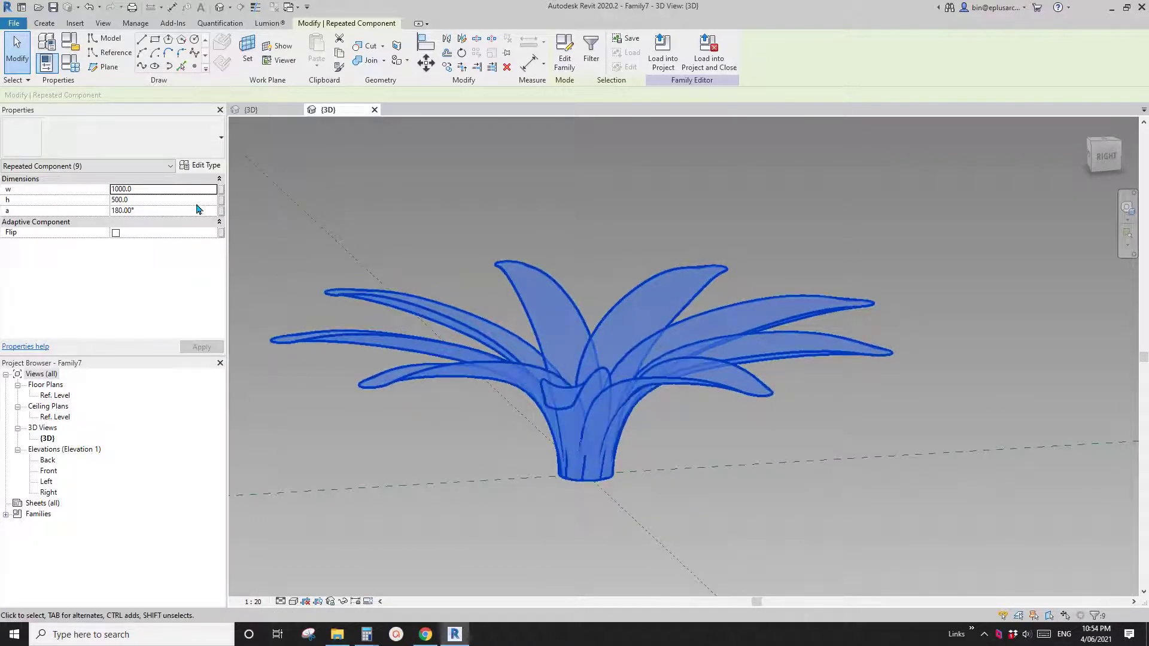
middle_click_drag(455, 353, 445, 352)
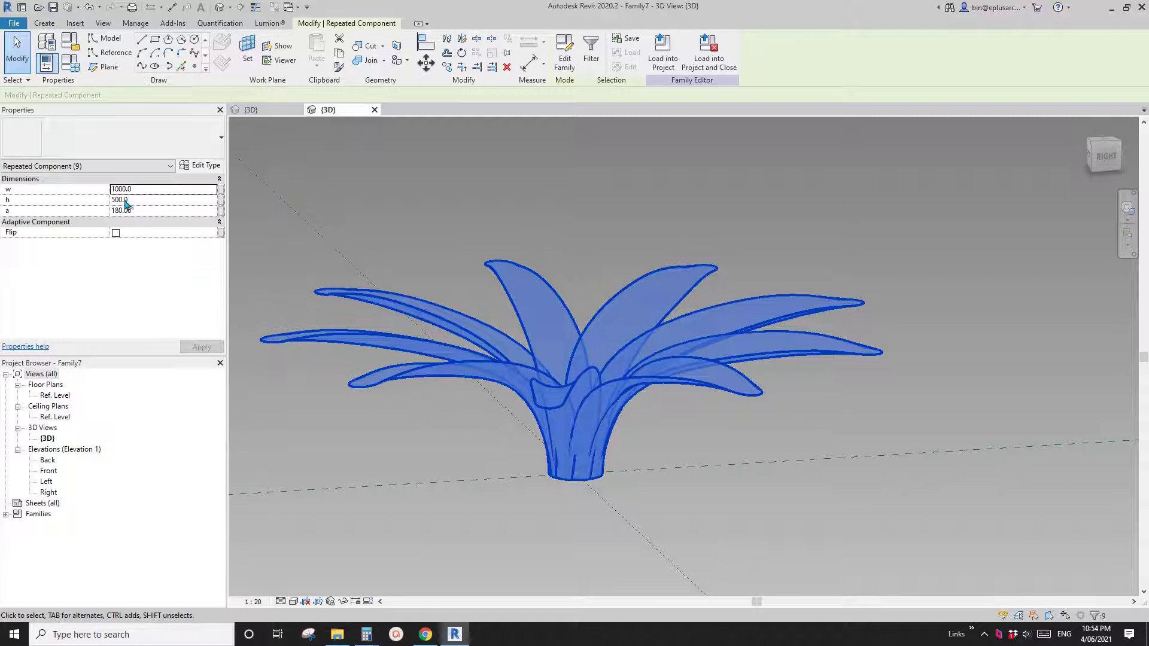
middle_click_drag(609, 354, 671, 376)
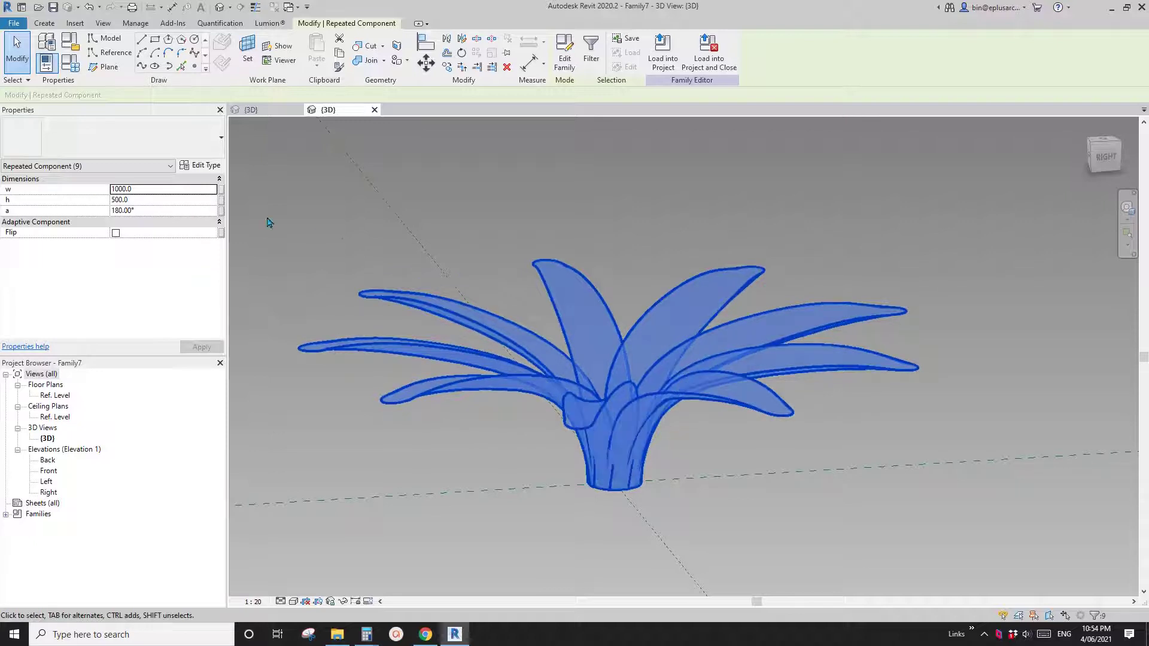
left_click(186, 201)
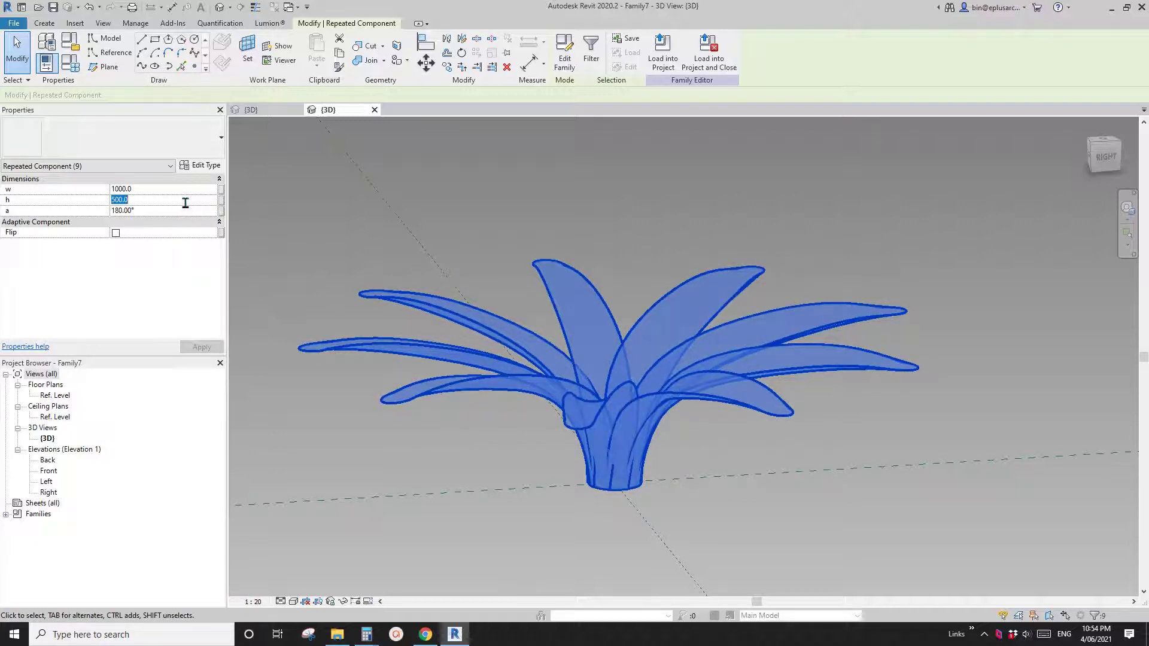
type("100")
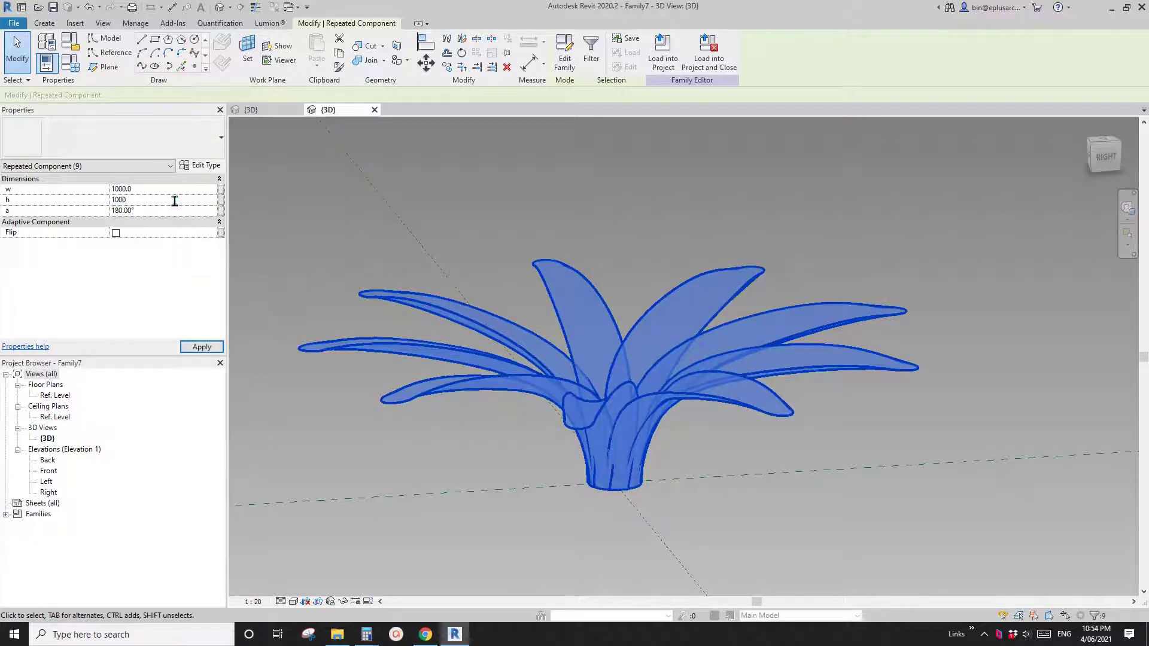
key("Return")
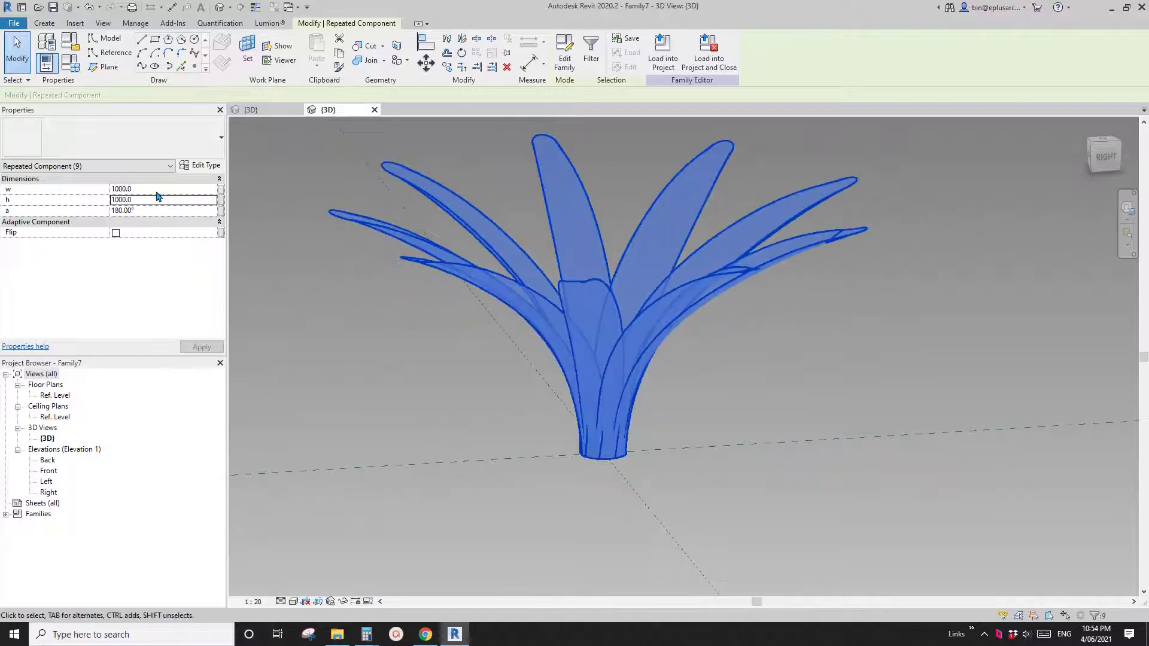
Step: Reduce the w dimension of the nine selected petals to 500
left_click(165, 191)
type("500")
key("Return")
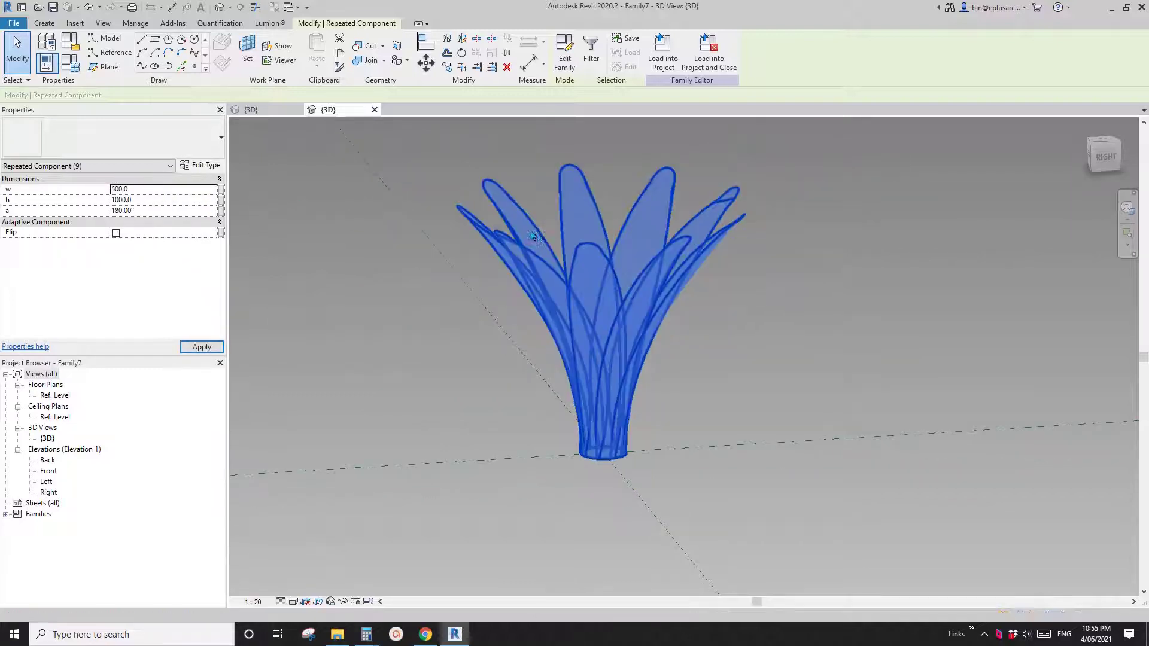
mouse_move(578, 289)
middle_mouse_down()
mouse_move(572, 261)
mouse_move(586, 273)
middle_mouse_up()
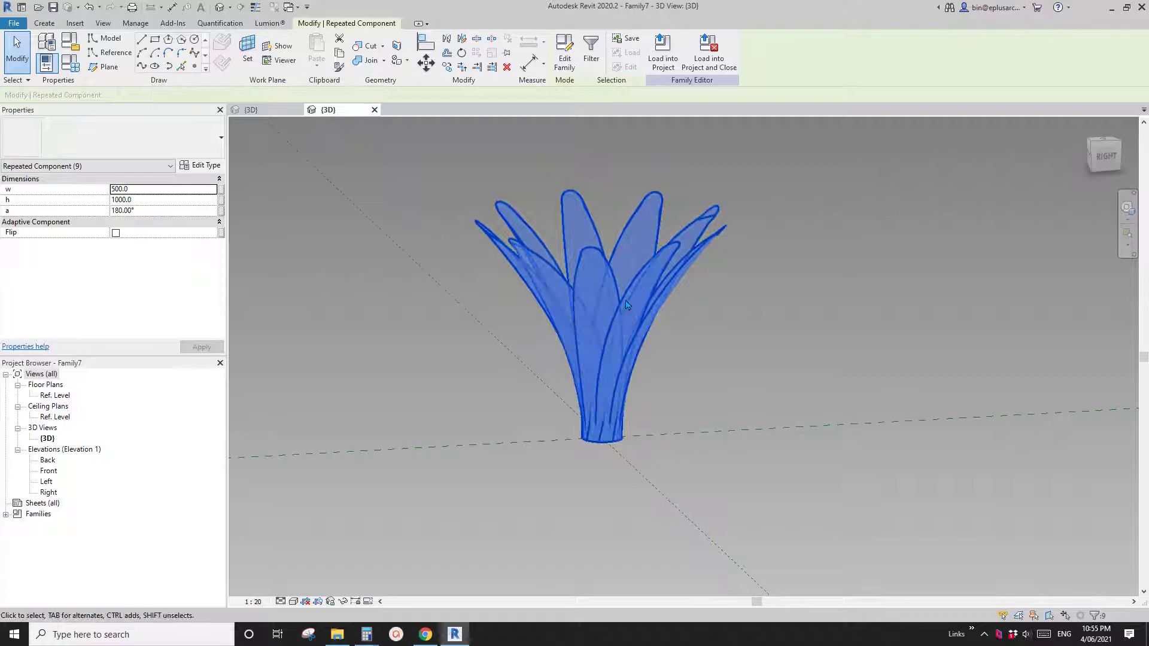
scroll(622, 307, "up", 2)
middle_click_drag(623, 307, 623, 313, "shift")
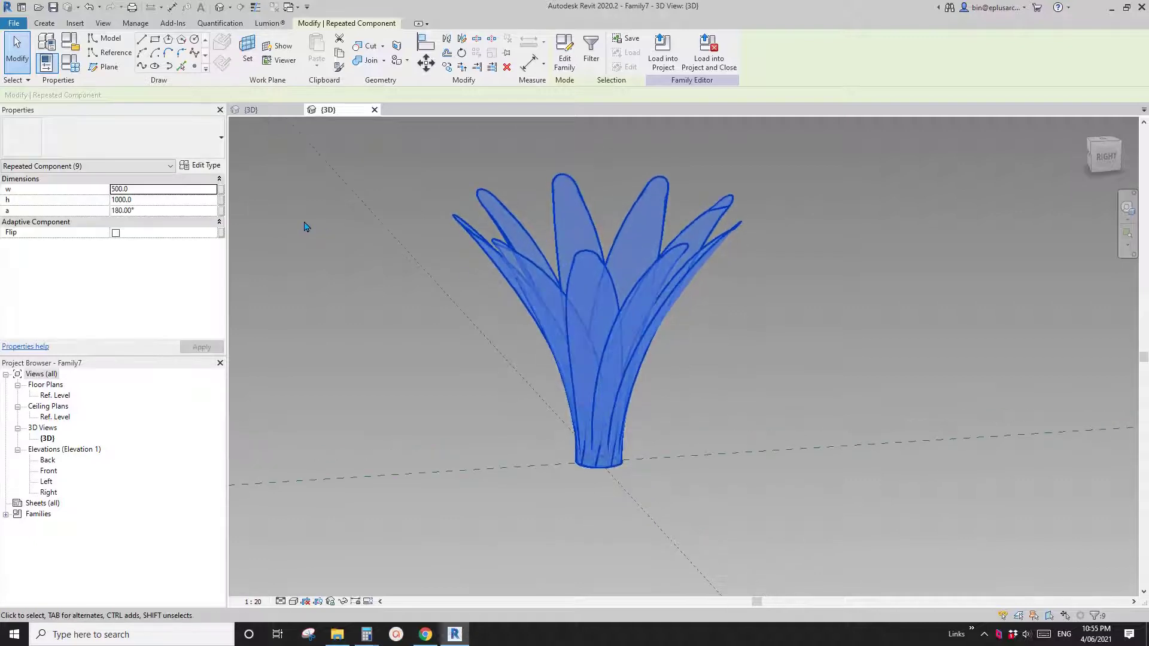
Step: Set the selected petals' w dimension to 100 and their h dimension to 1200
left_click(154, 191)
type("10")
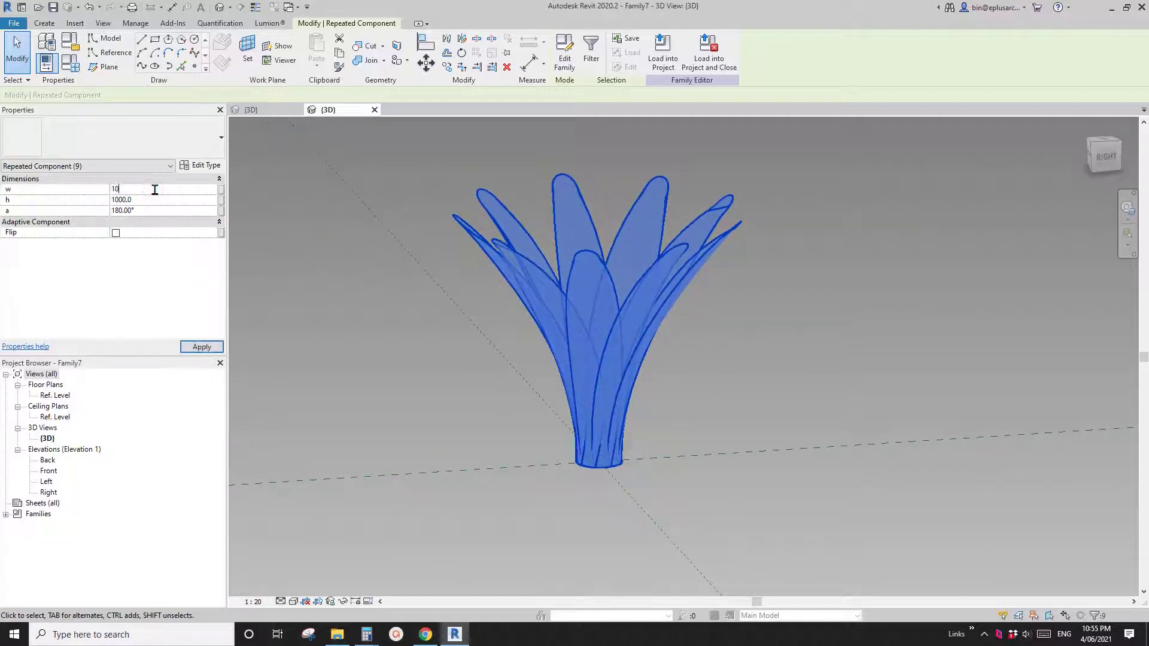
type("0")
key("Tab")
type("1200")
middle_click_drag(419, 222, 549, 279, "shift")
key("Escape")
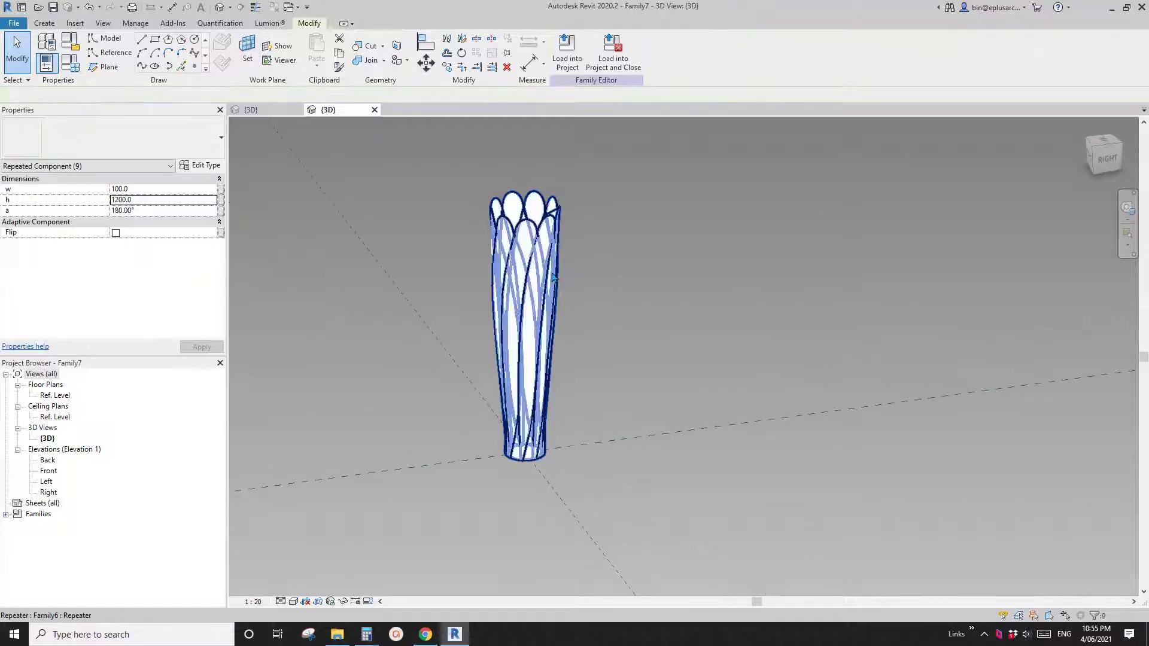
Step: Open the family of one repeated petal for editing
left_click(536, 251)
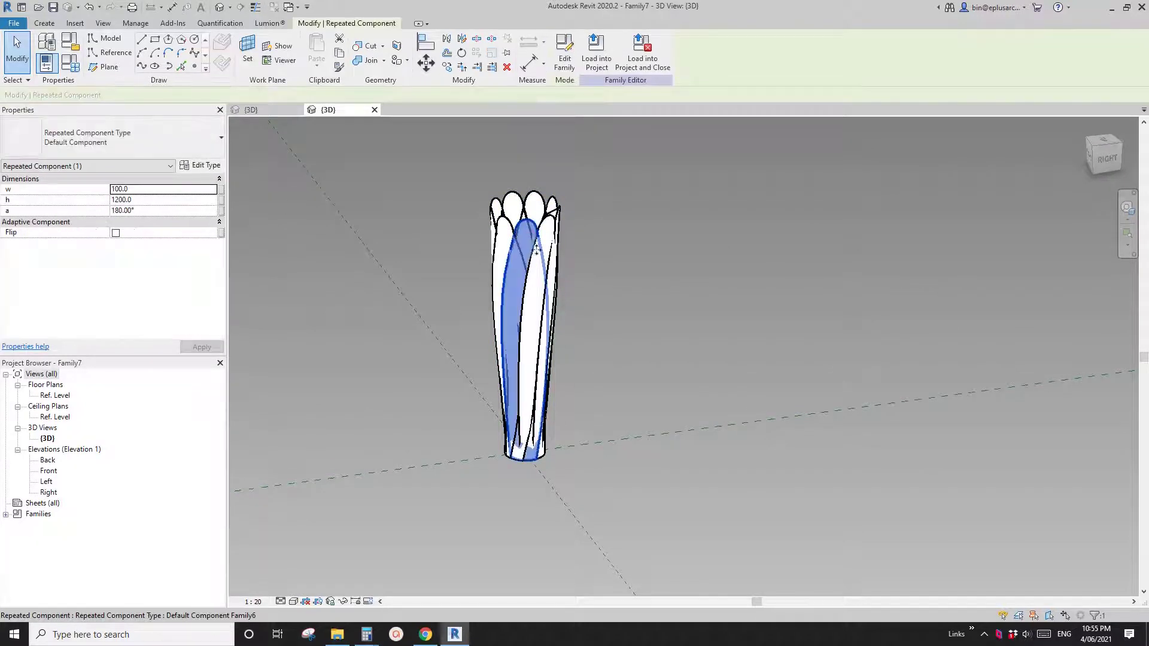
double_click(553, 190)
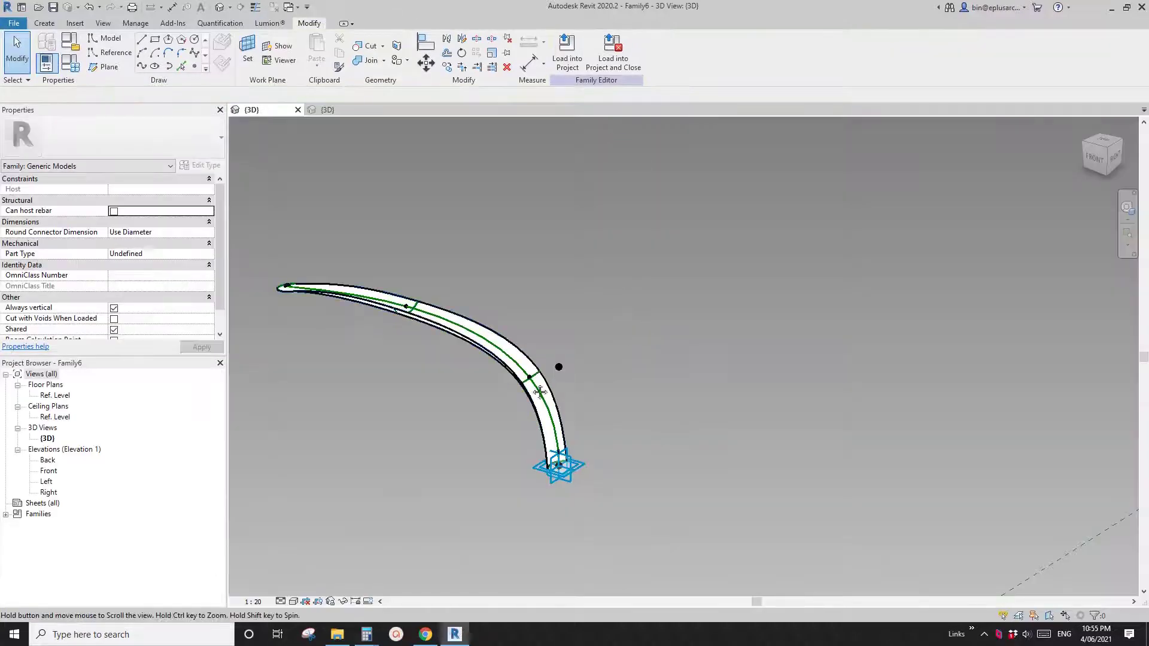
mouse_move(540, 391)
middle_mouse_down("shift")
mouse_move(500, 393)
mouse_move(525, 392)
middle_mouse_up("shift")
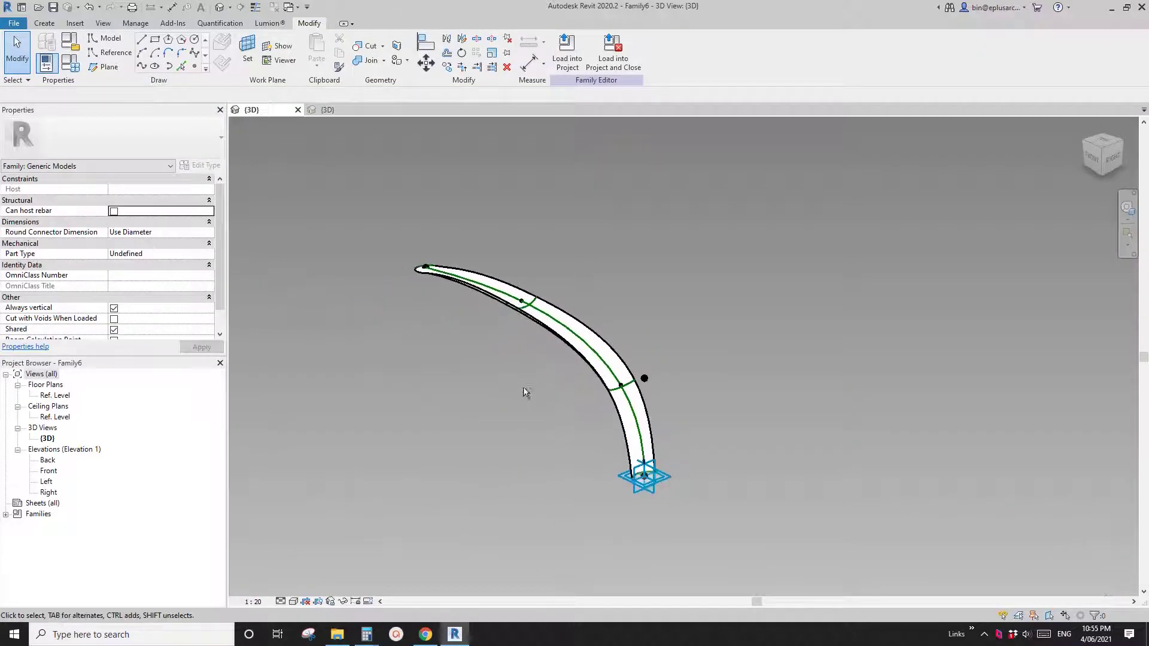
middle_click_drag(464, 334, 465, 336)
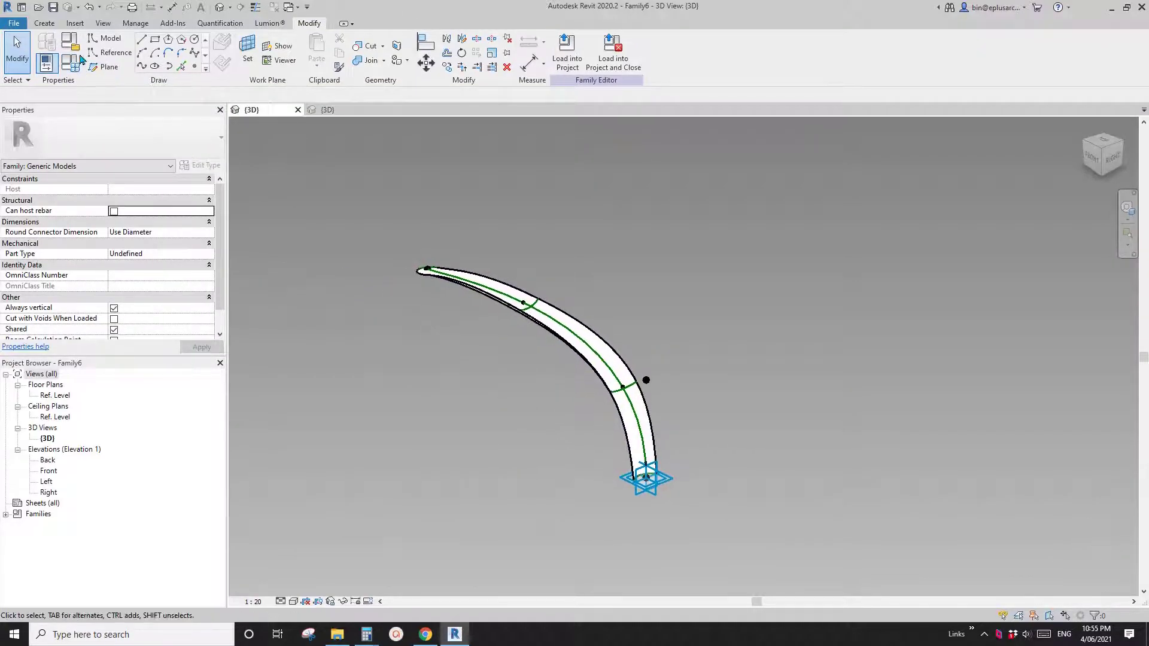
Step: Give the petal family's w parameter the formula 2000-h in the family types and apply it
left_click(70, 66)
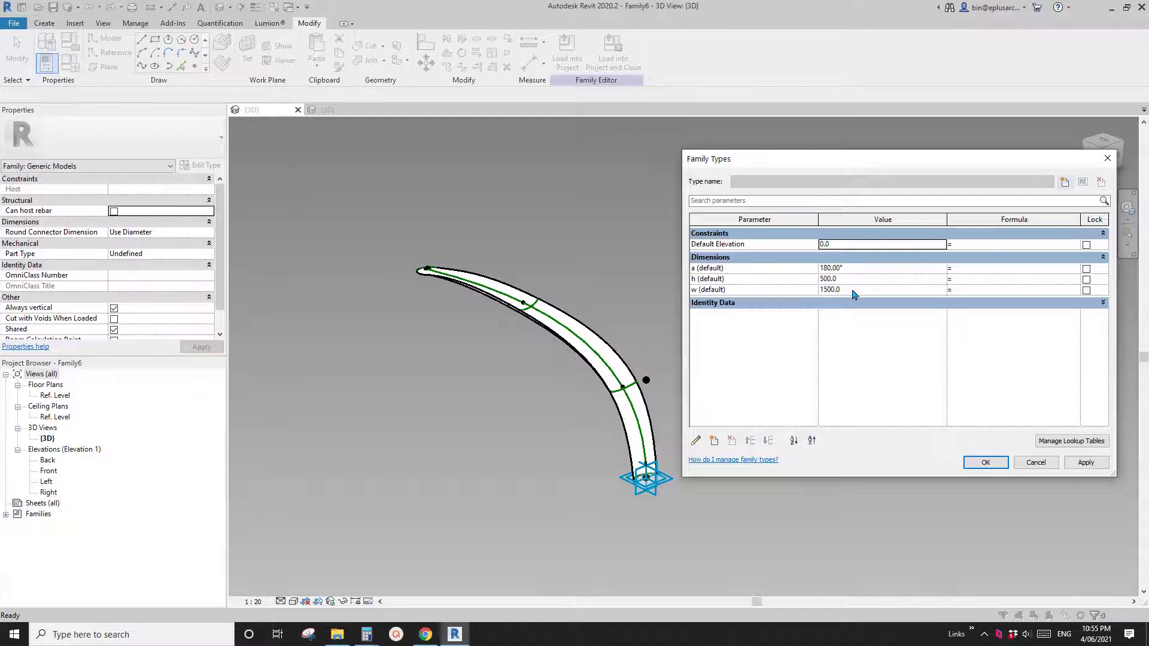
left_click(971, 295)
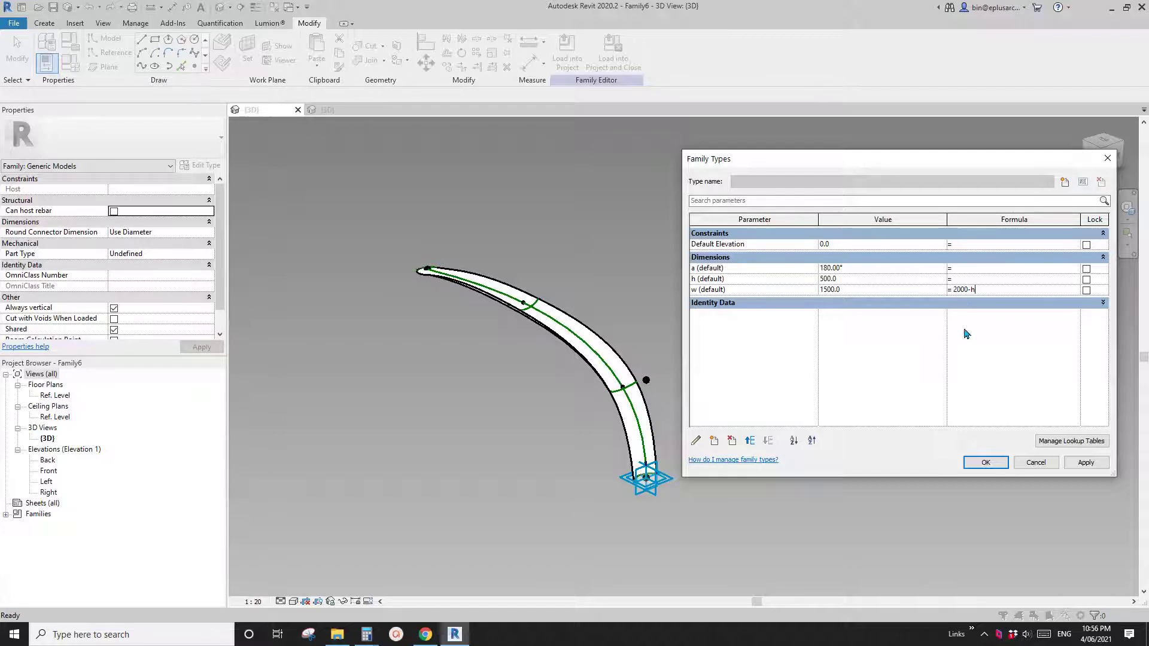
left_click(1085, 464)
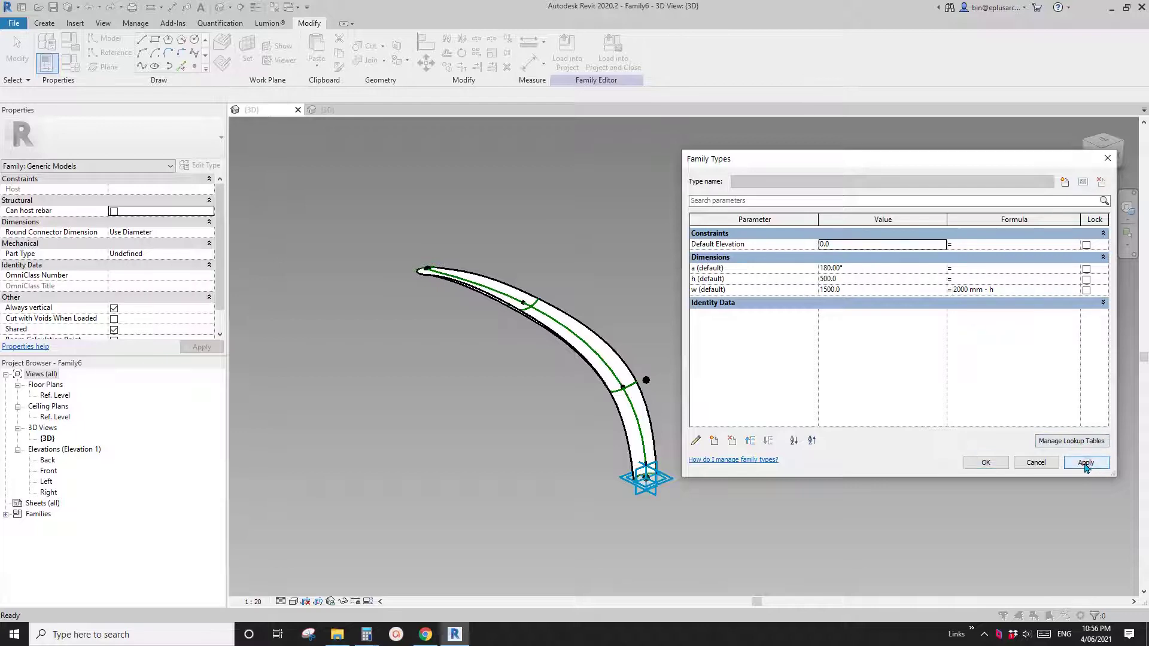
left_click(988, 463)
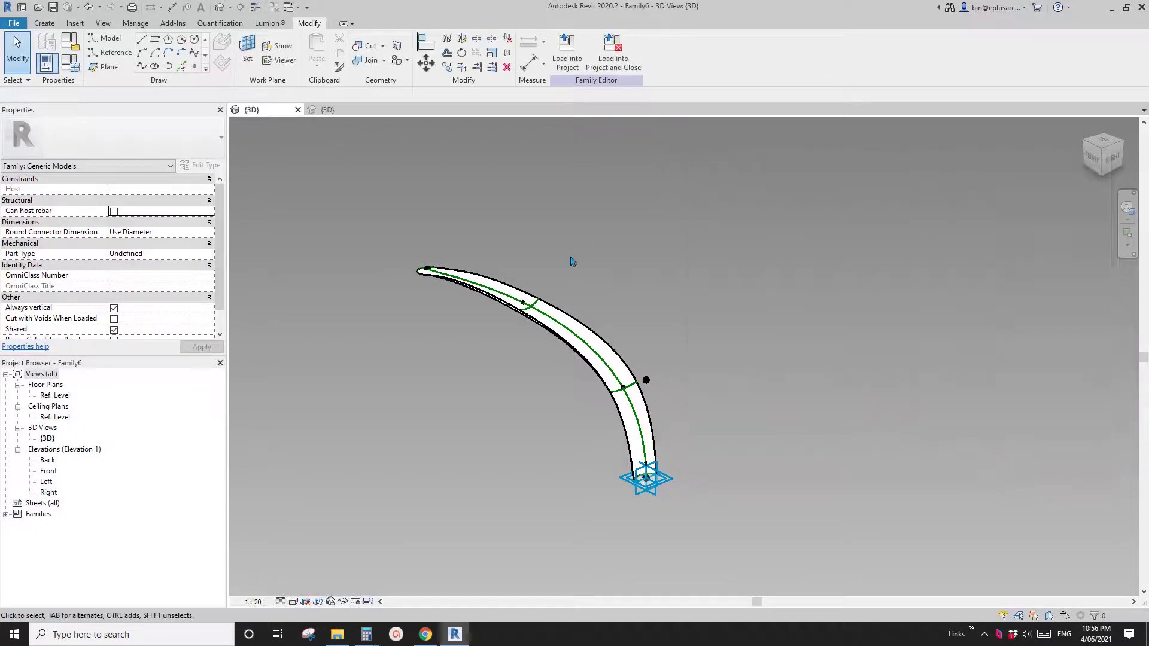
Step: Load the modified petal family back into the flower family, overwriting the existing version without its parameter values
left_click(566, 49)
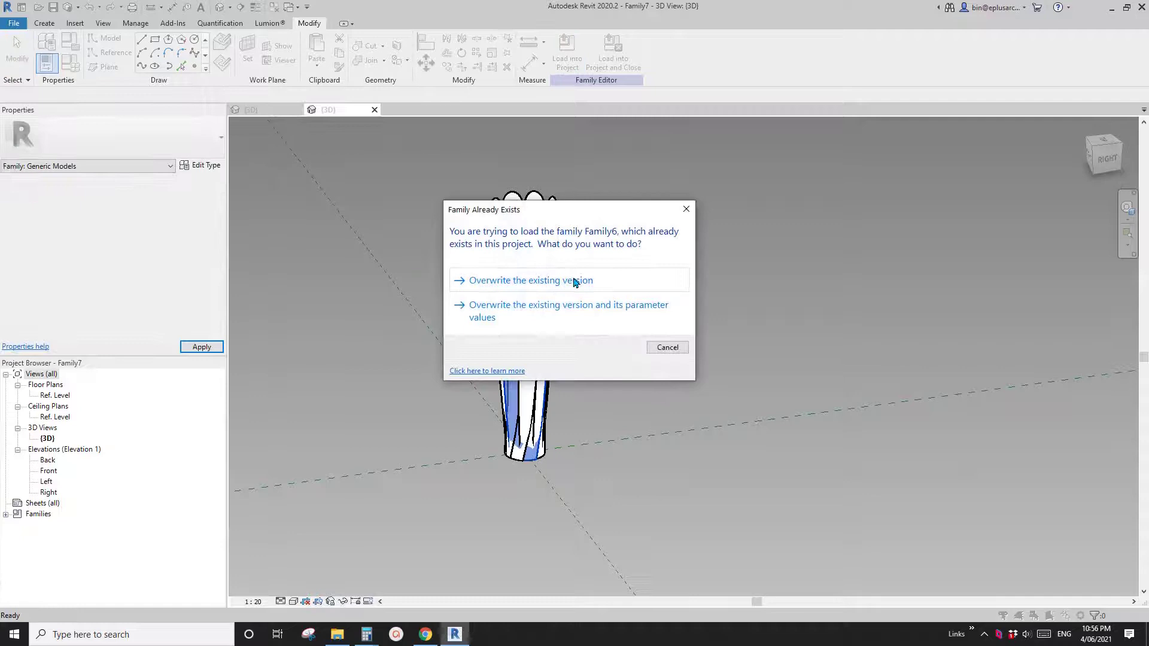
left_click(573, 281)
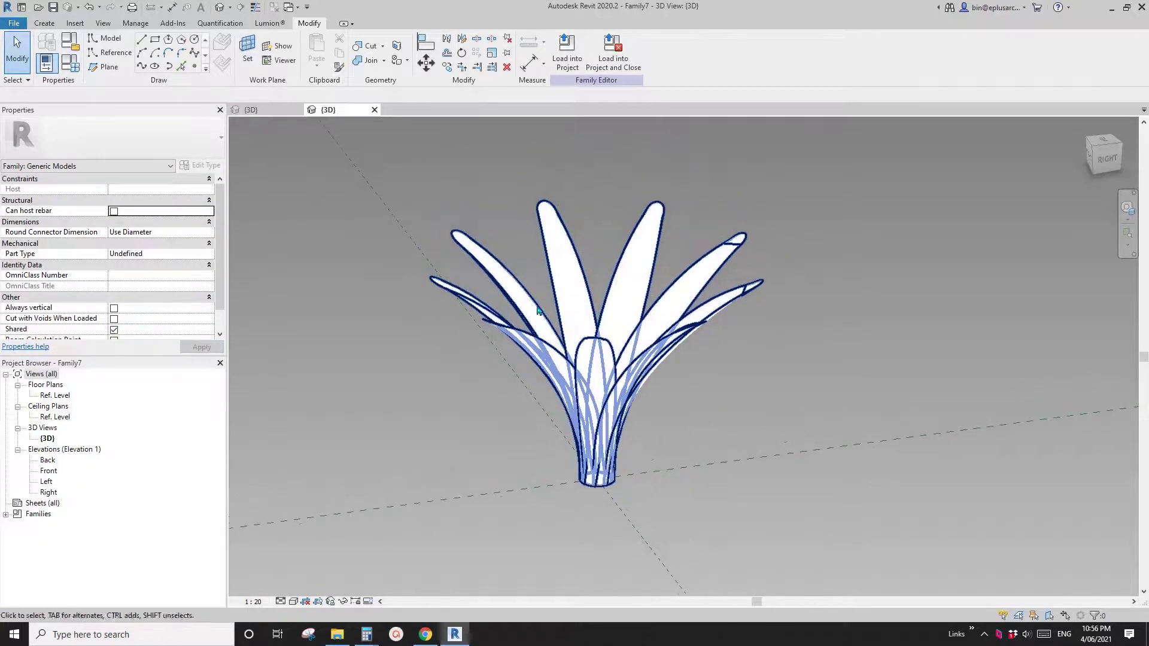
left_click(70, 62)
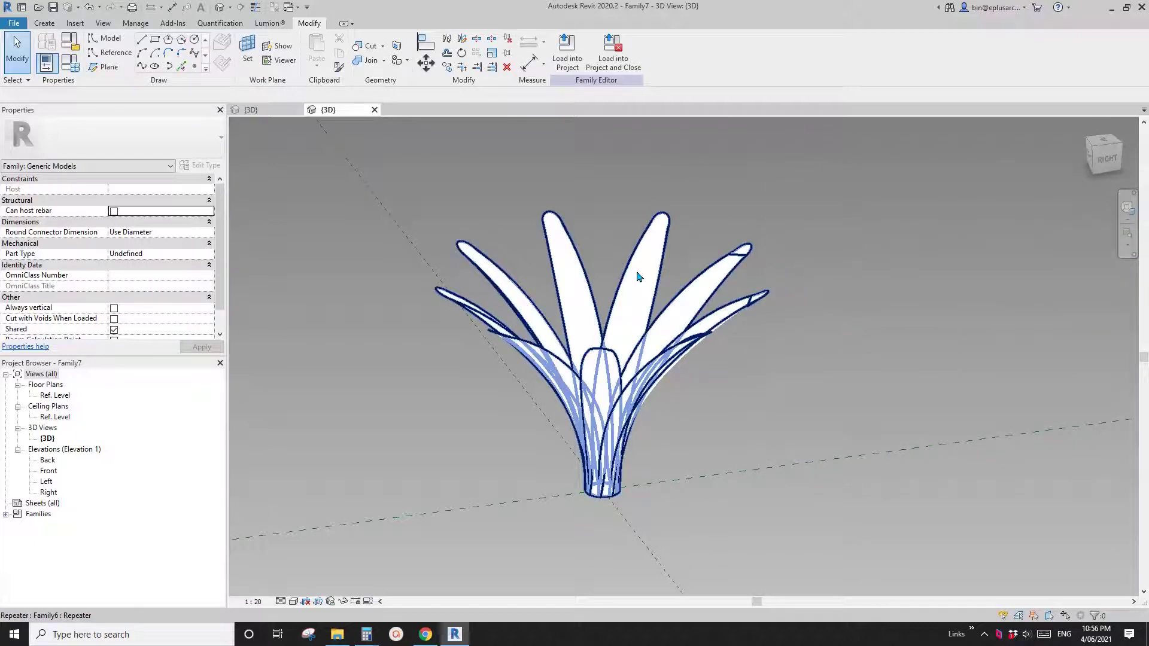
Step: Select all nine repeated petals of the updated flower
key("Tab")
left_click(572, 287)
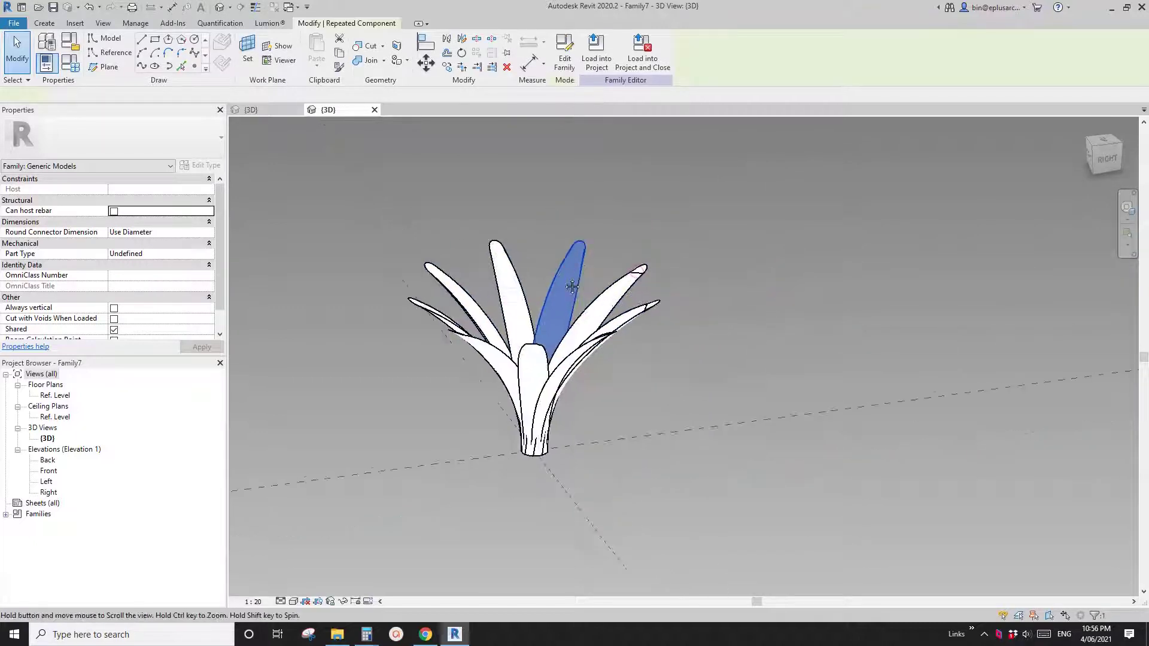
middle_click_drag(573, 287, 500, 304)
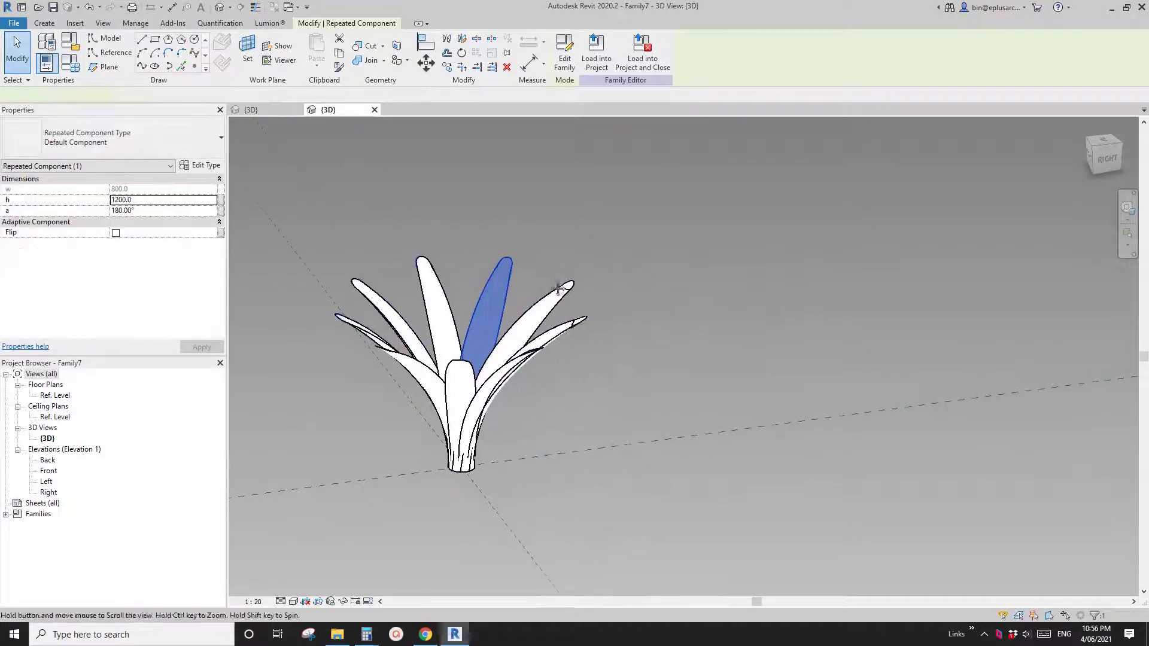
left_click(495, 321)
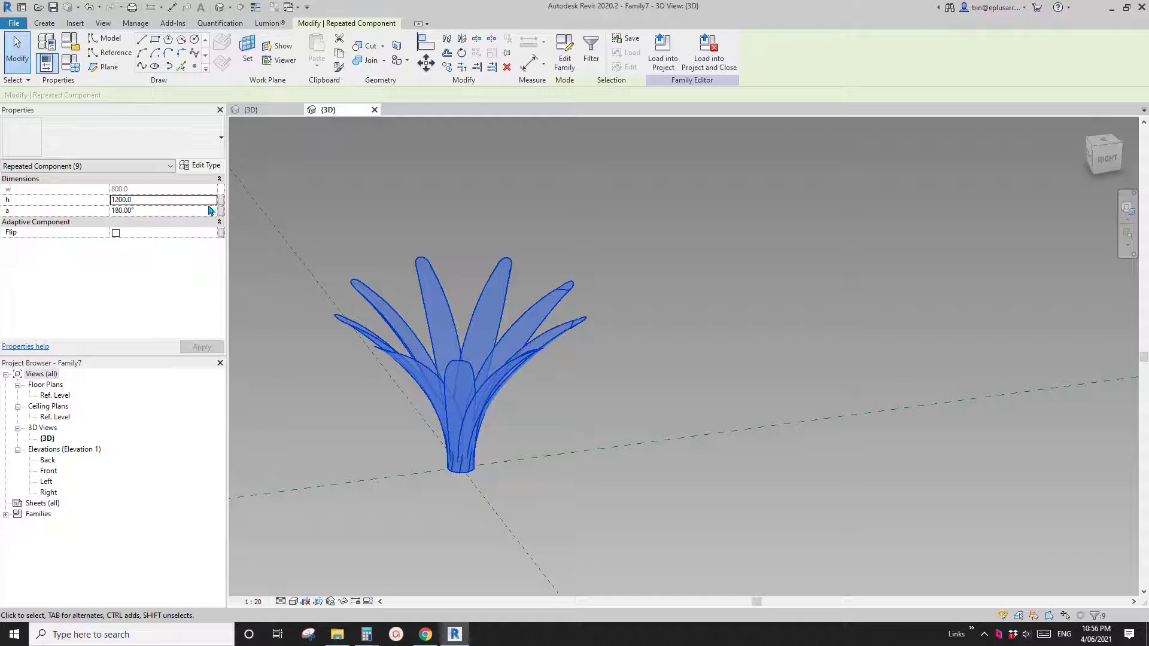
middle_click_drag(263, 227, 377, 230)
Step: Set the h dimension of the nine selected petals to 900 and apply it
left_click(149, 201)
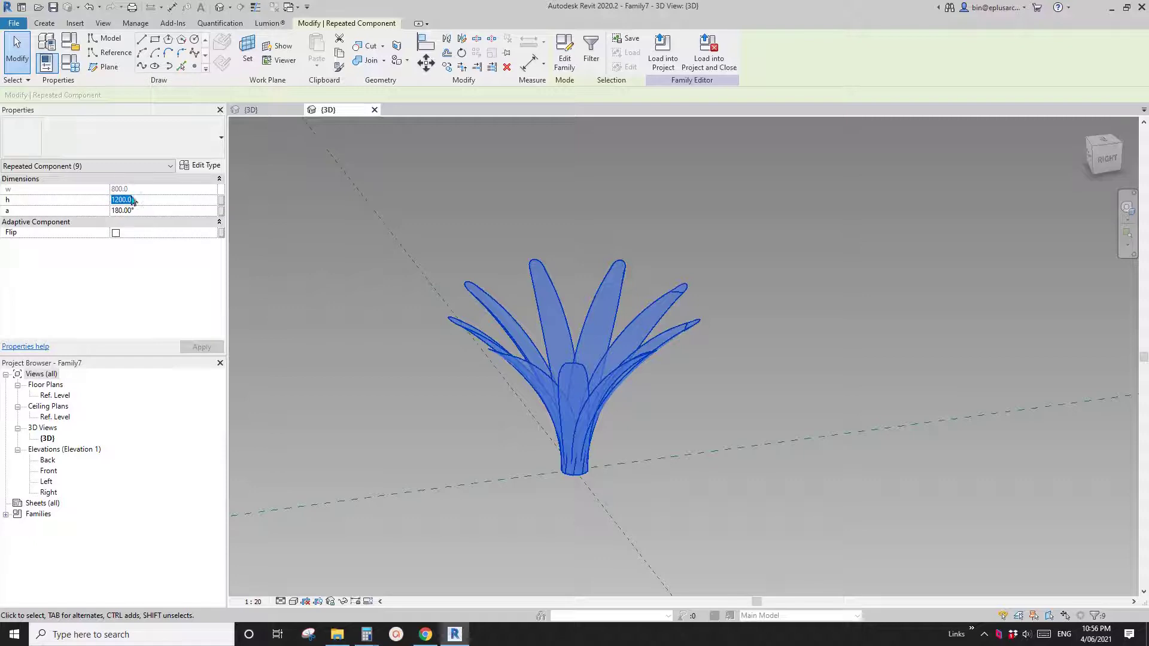
left_click_drag(144, 201, 101, 200)
type("900")
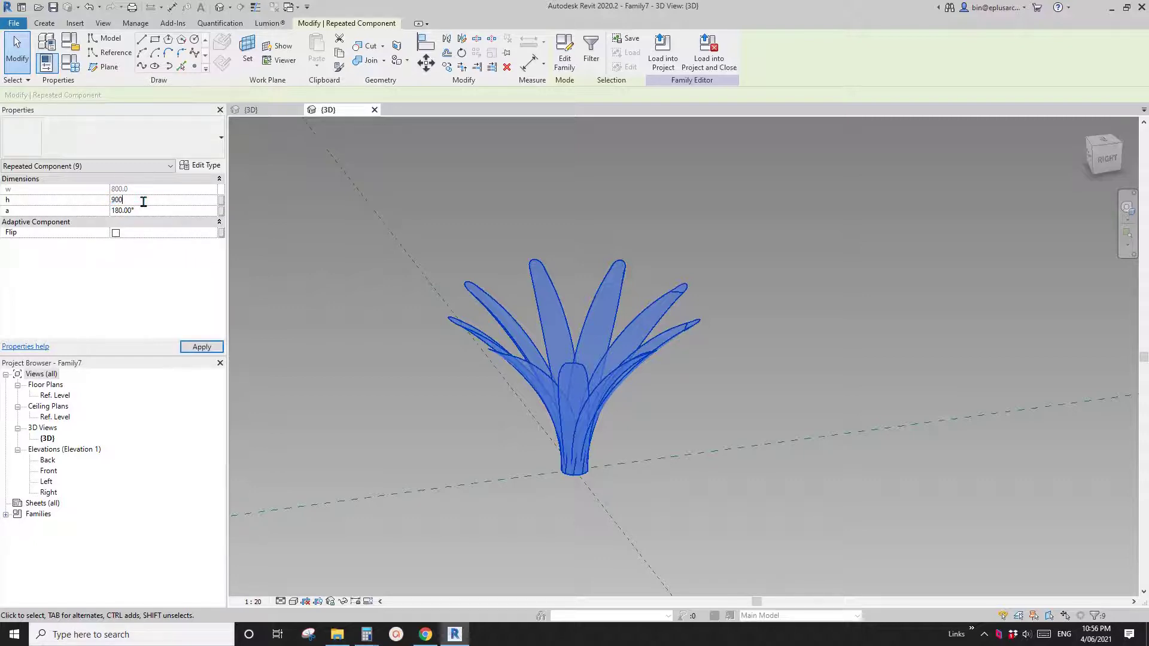
left_click(202, 348)
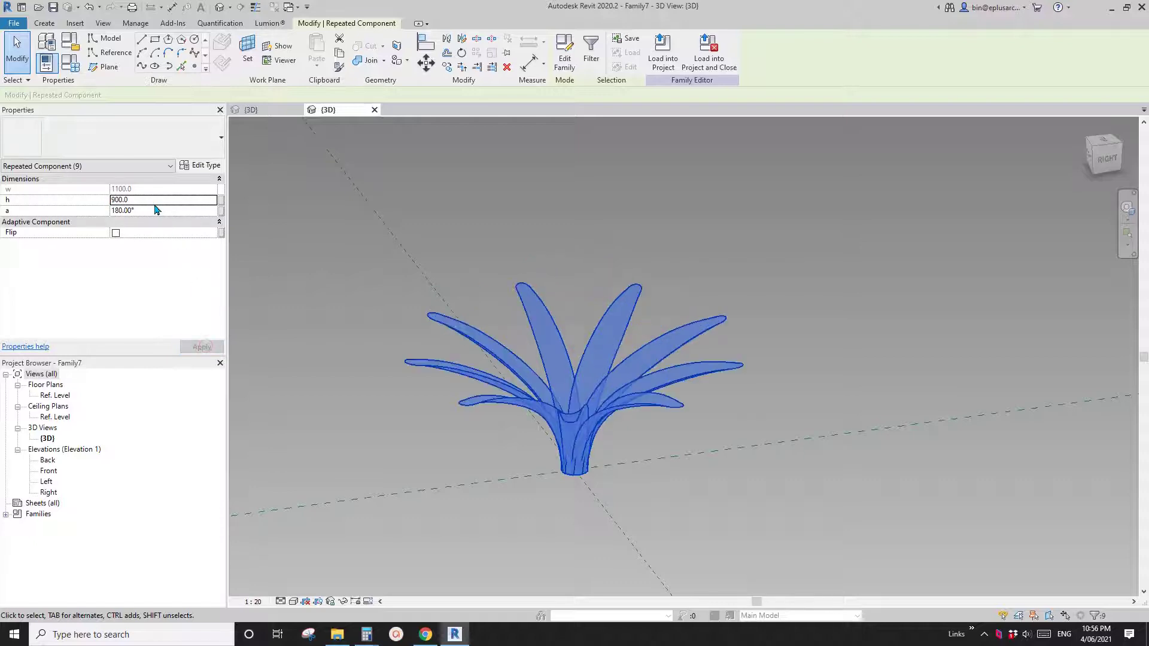
Step: Lower the selected petals' h dimension to 500 and apply the change
type("50")
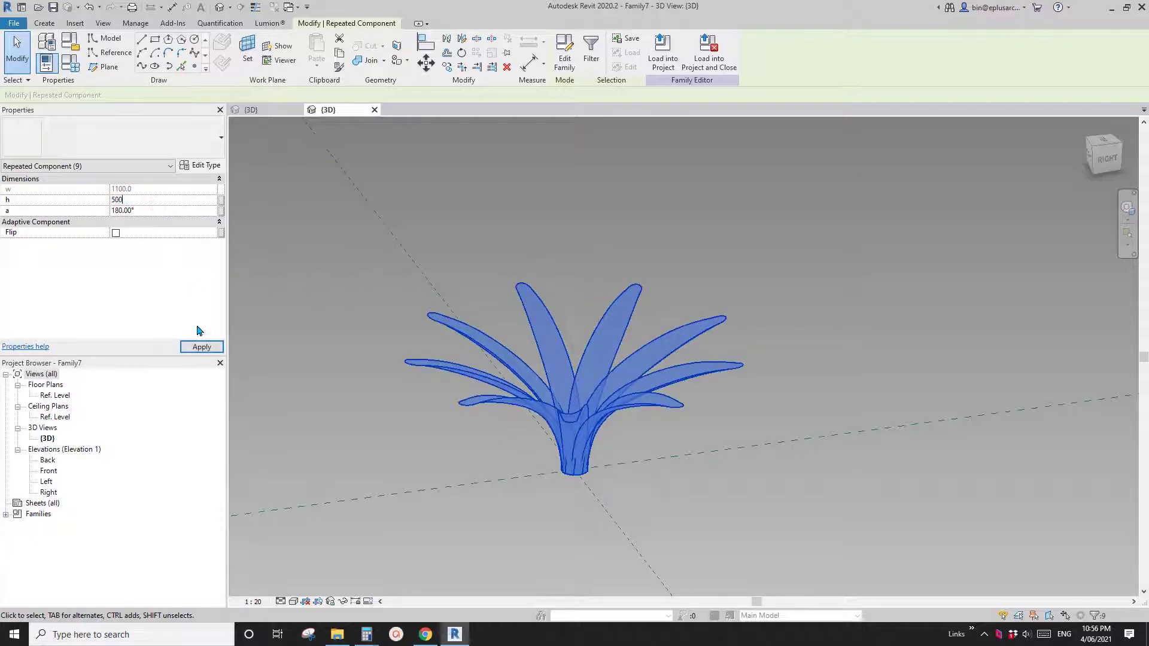
type("0")
left_click(202, 347)
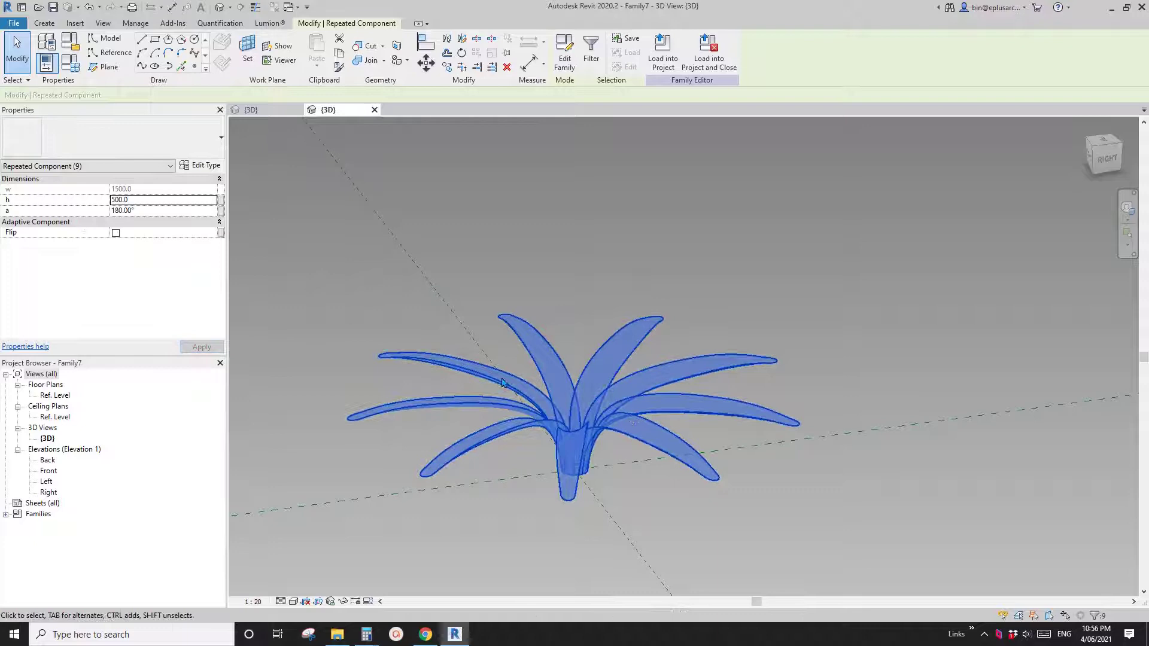
Step: Set the h dimension of the nine selected petals to 1200 and apply it
left_click(152, 201)
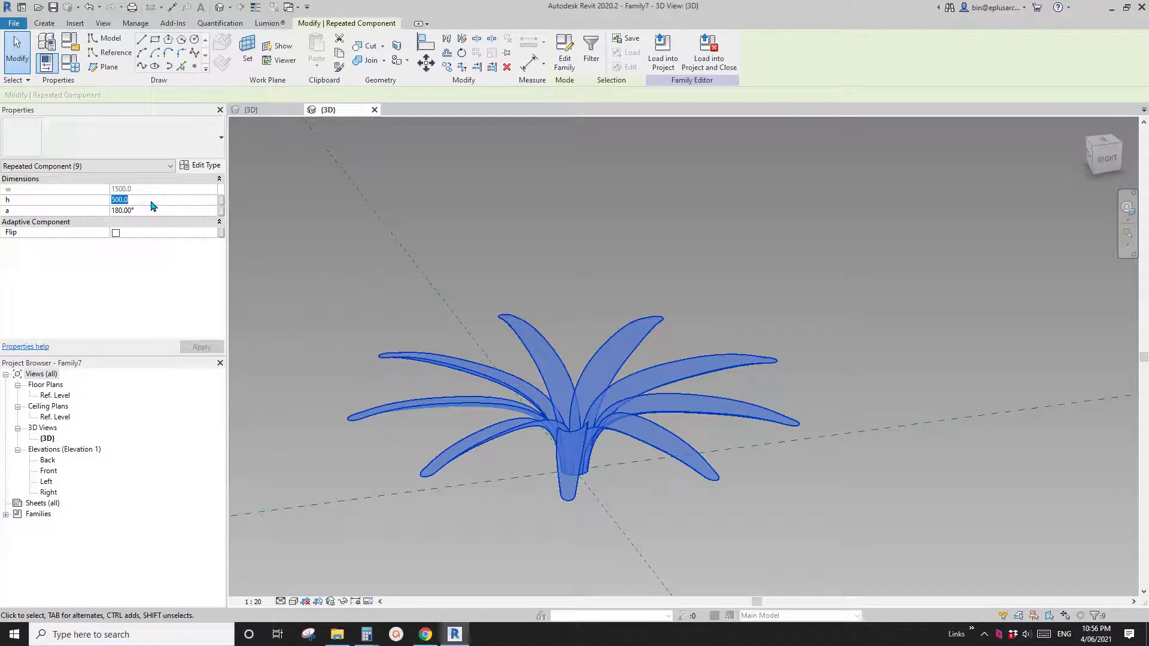
type("1200")
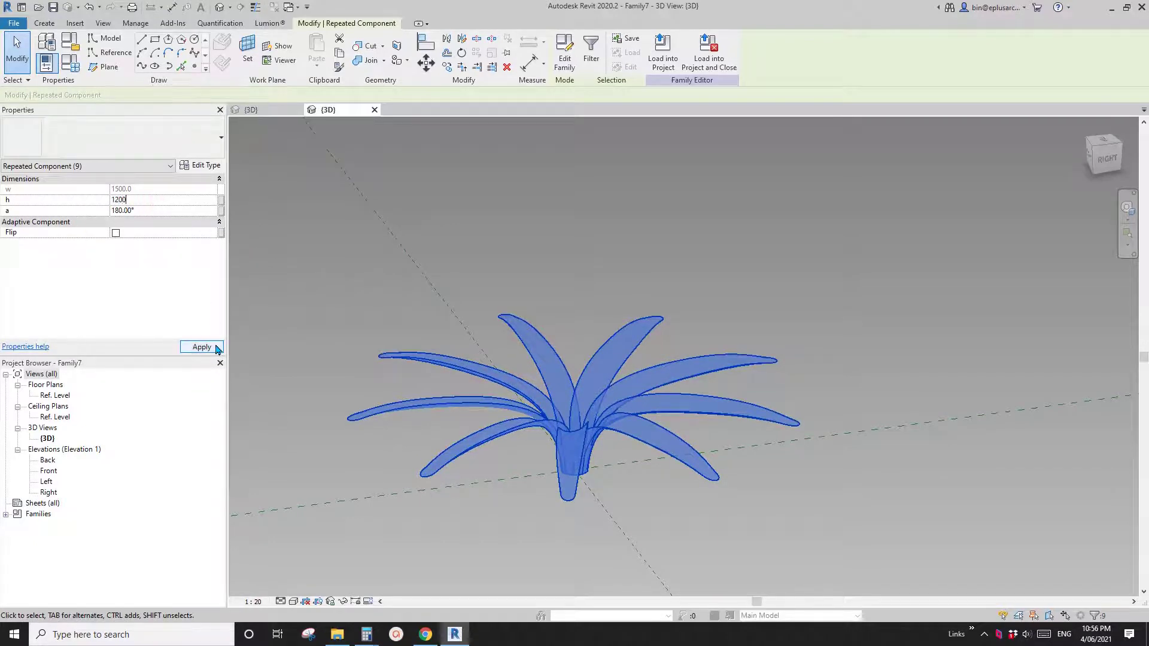
left_click(201, 347)
Step: Raise the selected petals' h dimension to 1900 and apply the change
left_click(153, 201)
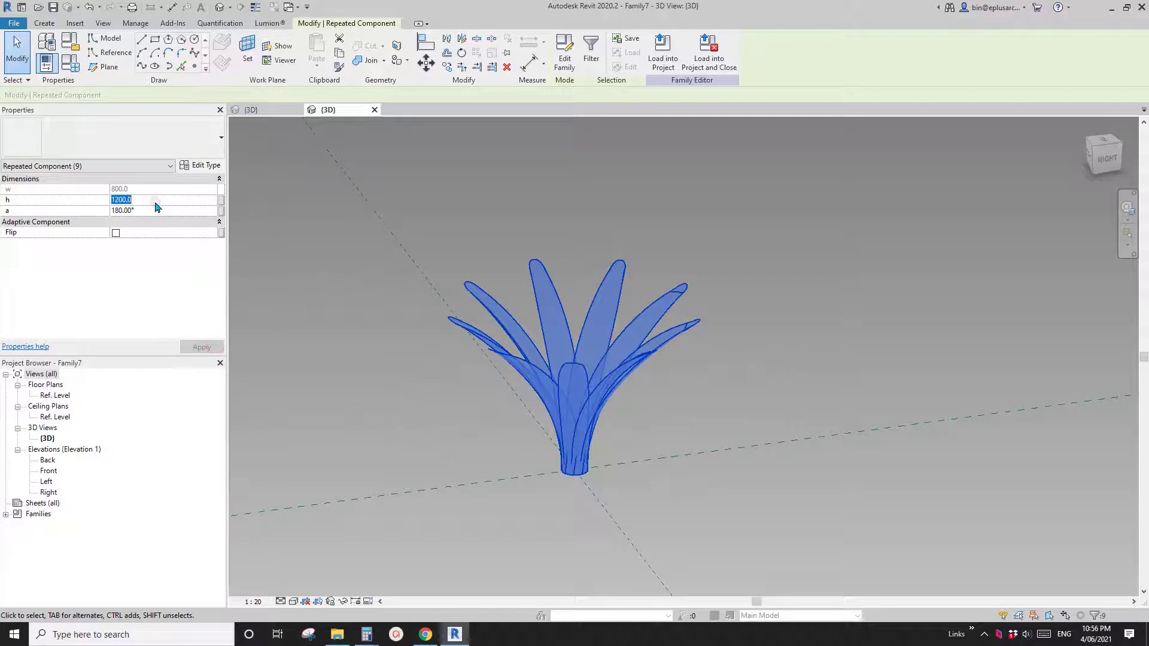
type("20")
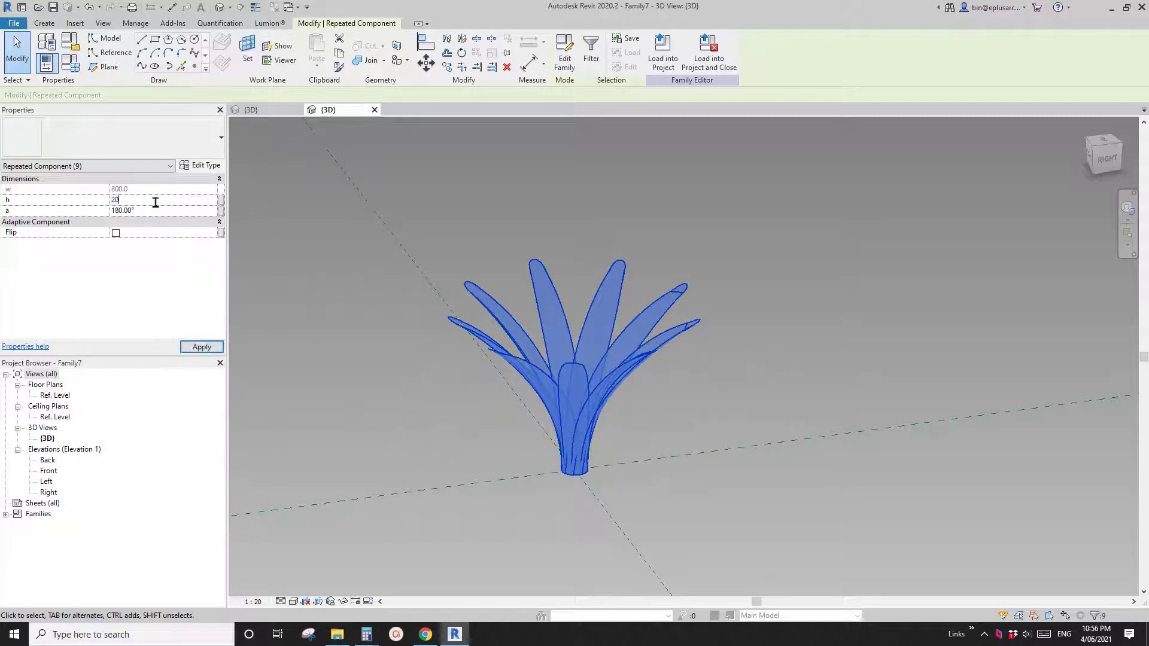
type("0")
key("BackSpace")
key("BackSpace")
key("BackSpace")
type("19")
left_click(210, 348)
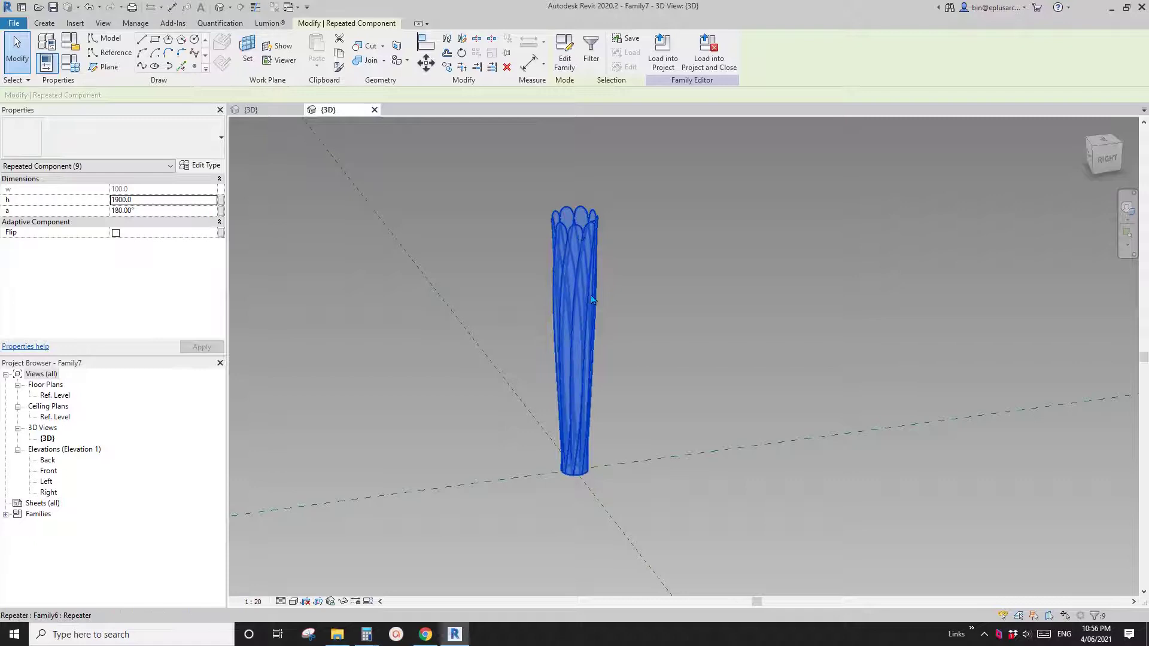
left_click(71, 63)
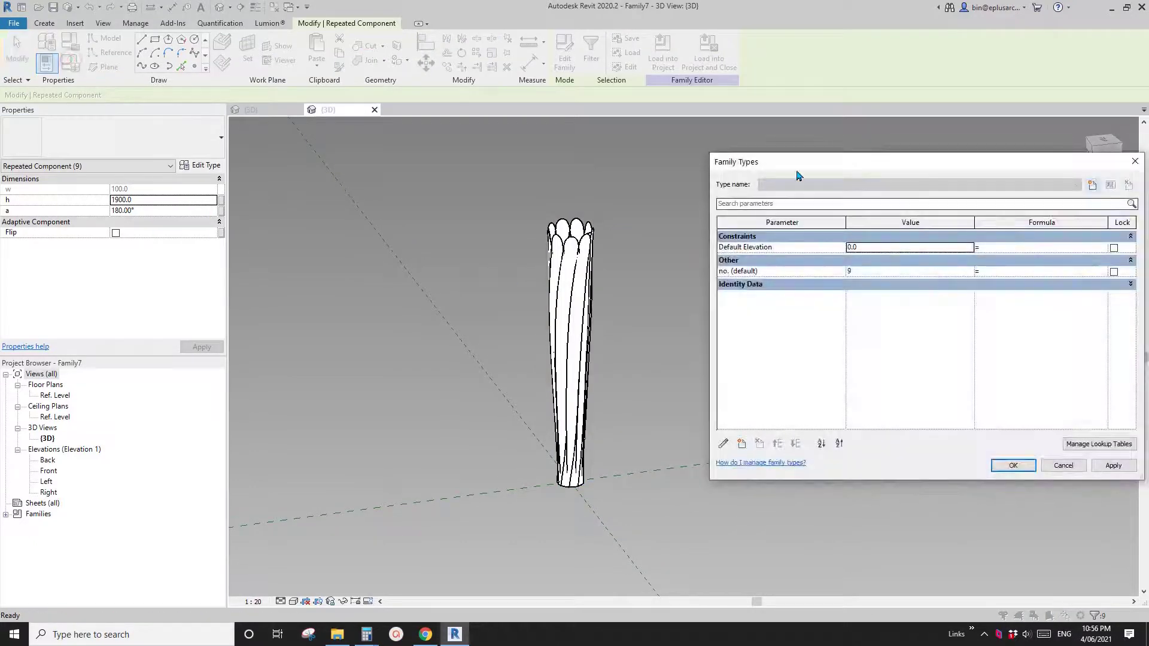
left_click_drag(857, 169, 804, 169)
left_click(1084, 161)
Step: Select a single petal of the flower and open its family for editing
middle_click_drag(677, 259, 677, 262)
key("Tab")
left_click(585, 278)
left_click(564, 58)
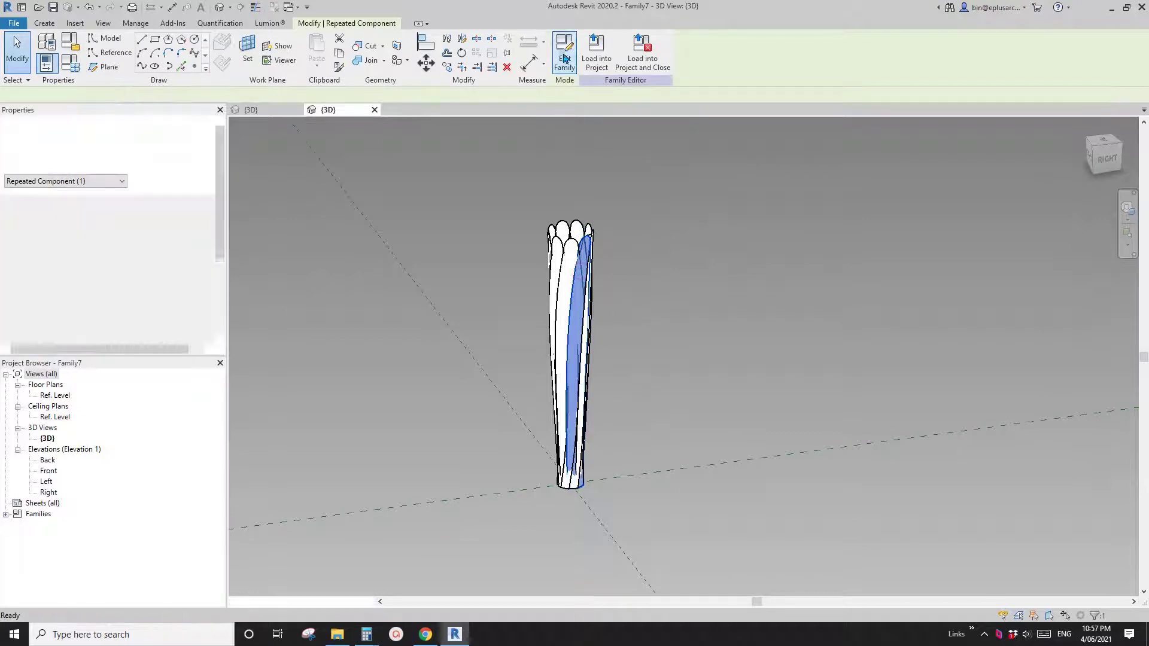
left_click(564, 59)
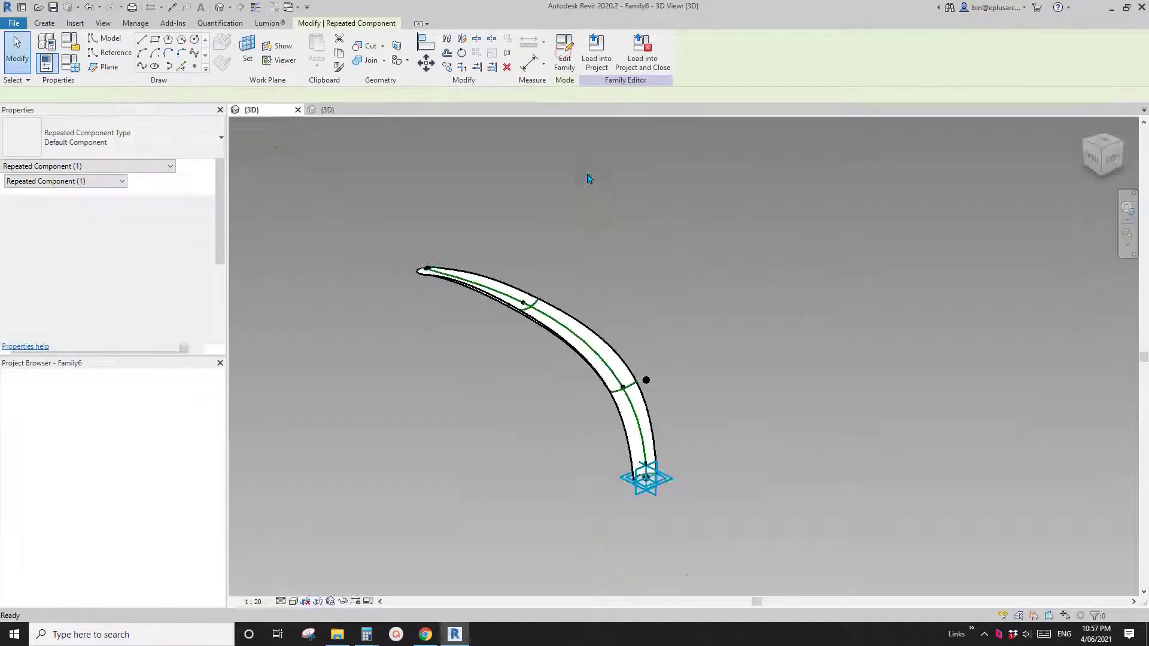
Step: Change the formula of the petal's w parameter to 1500 mm - h and accept the family types
left_click(71, 68)
left_click(937, 297)
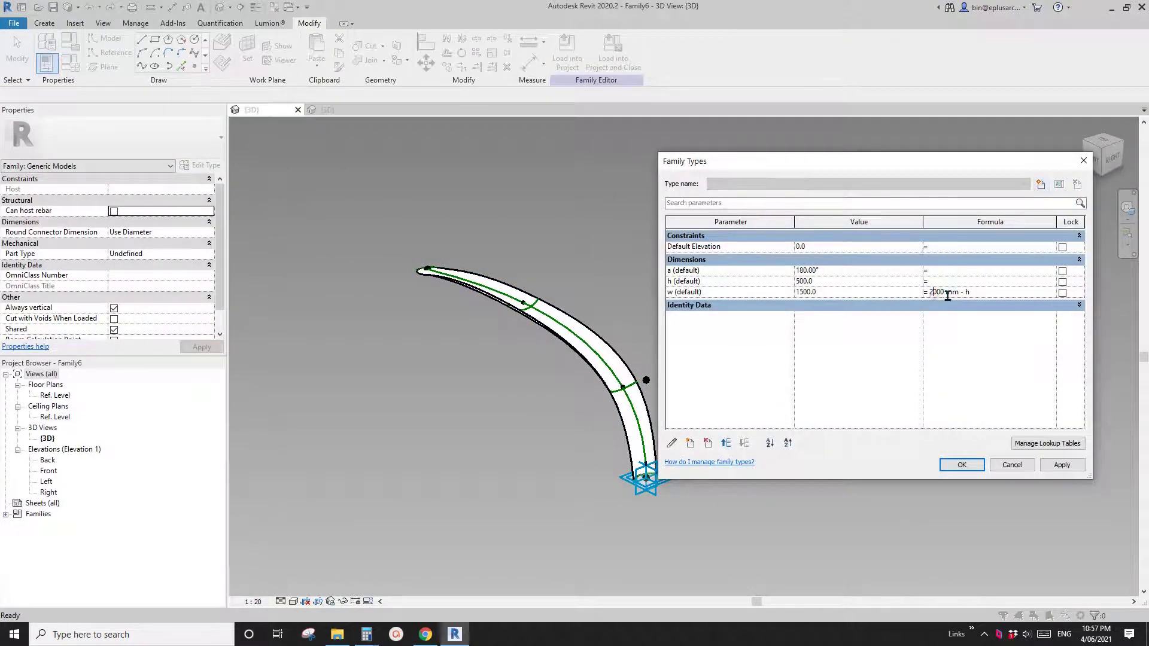
double_click(937, 293)
type("1500")
left_click(1060, 466)
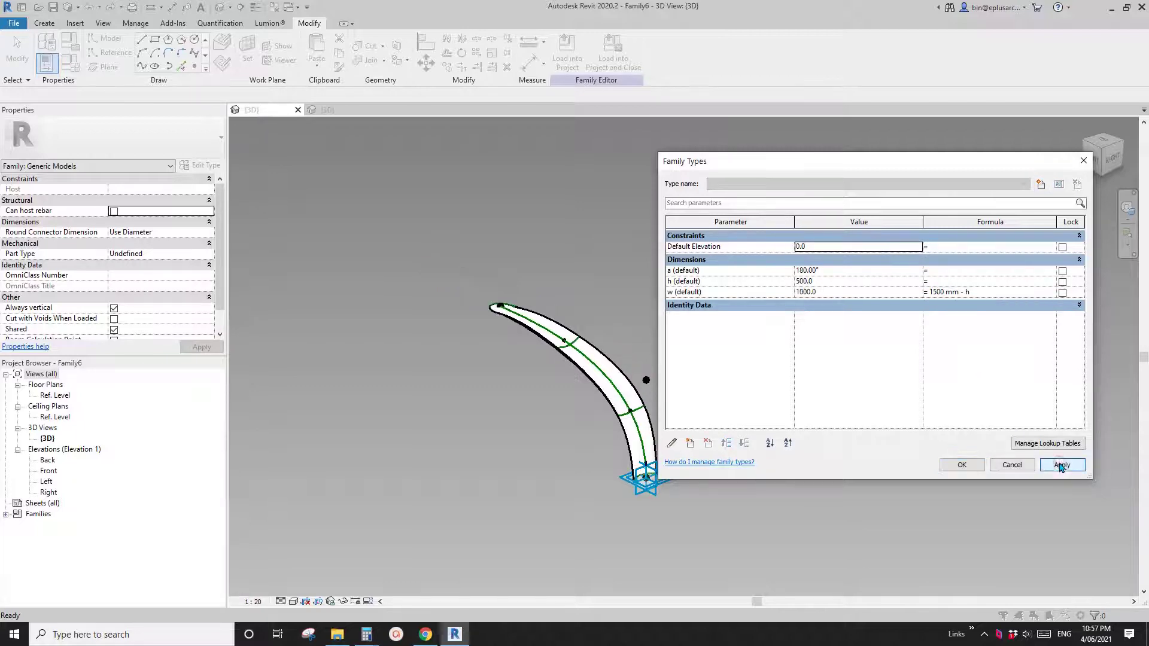
left_click(975, 467)
Step: Load the petal family with the revised formula into the flower family, overwriting the existing version only
left_click(566, 51)
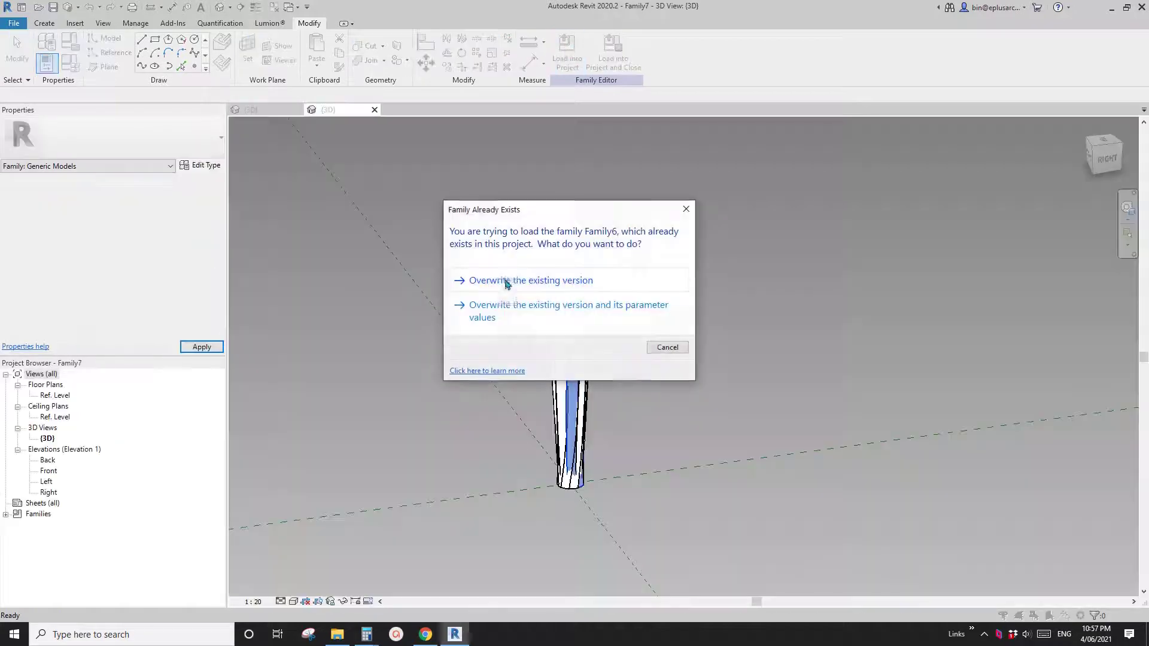
left_click(506, 281)
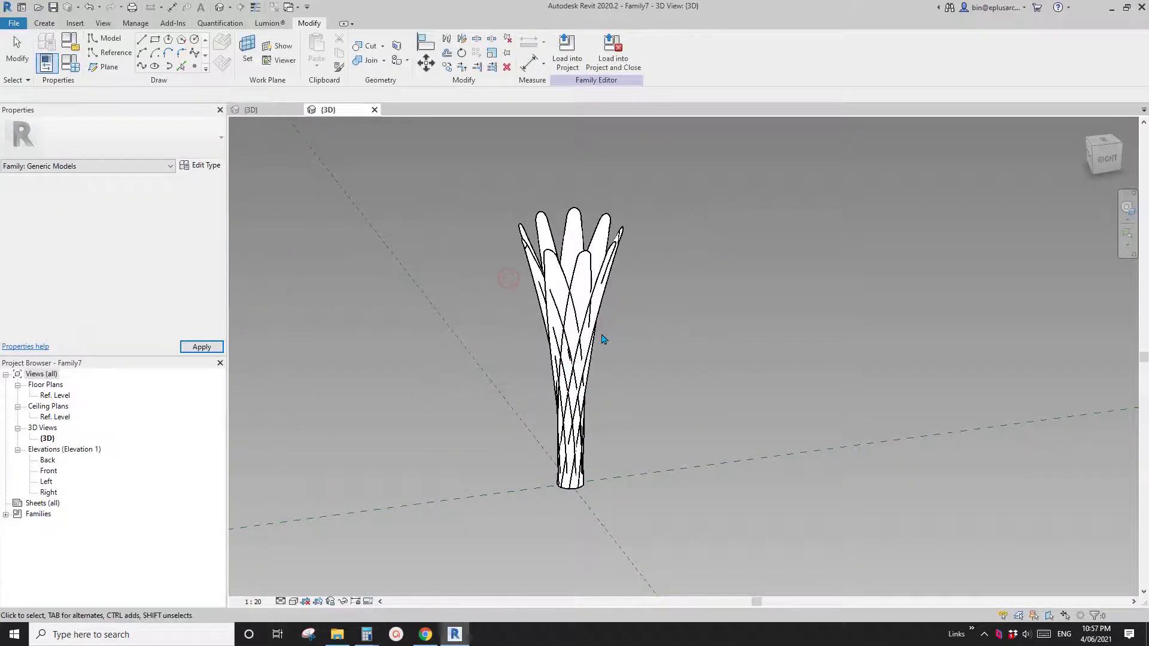
left_click(70, 62)
left_click(1084, 160)
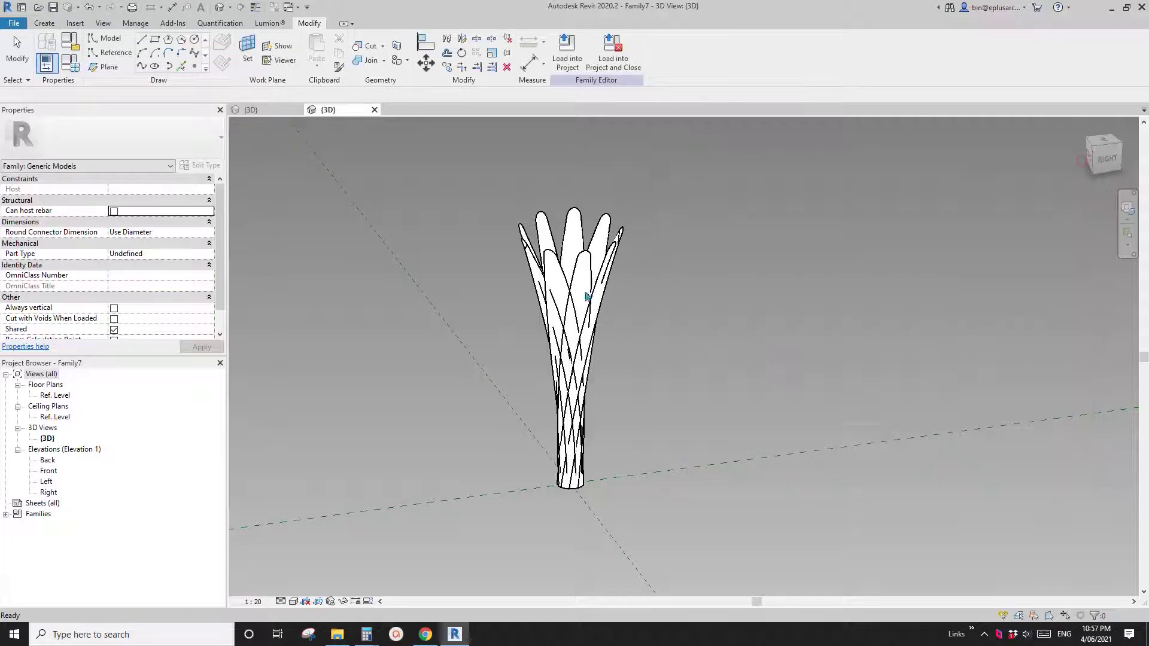
Step: Select all nine petals and test h dimensions of 1500 and 1200, applying each value
left_click(583, 288)
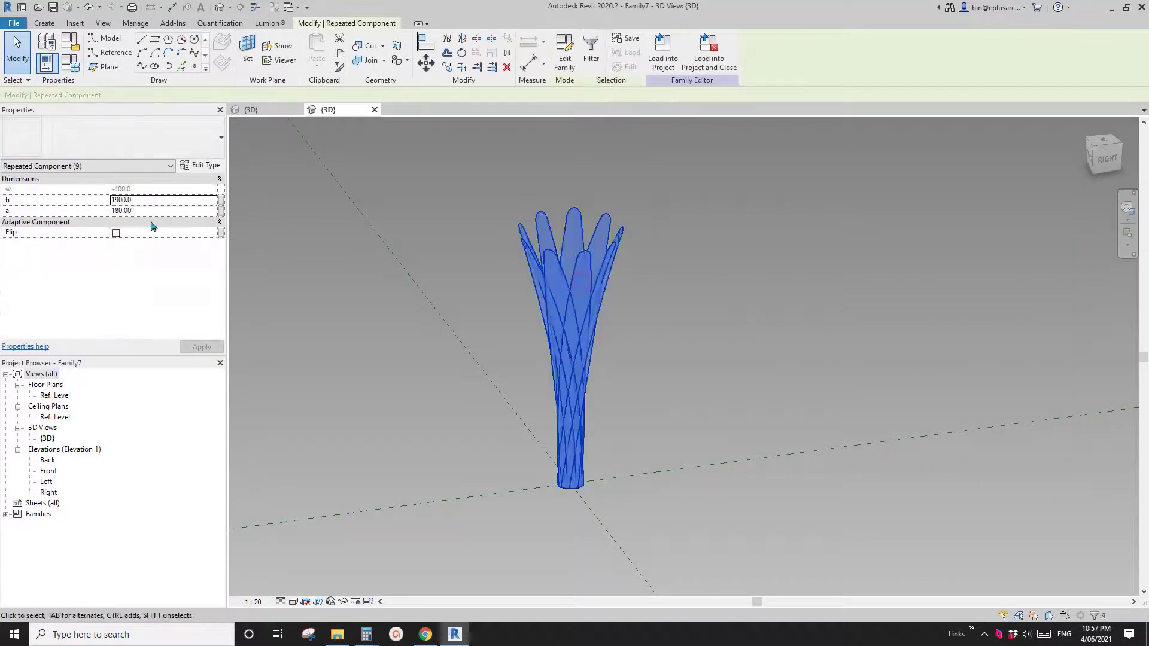
double_click(122, 197)
type("150")
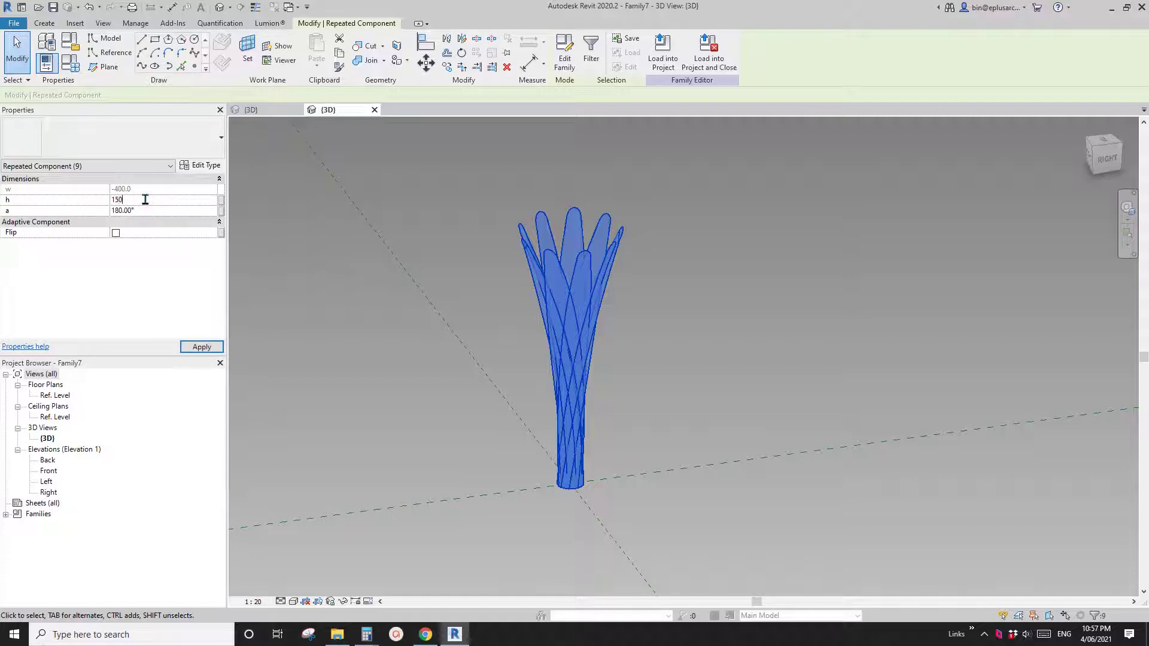
left_click(202, 348)
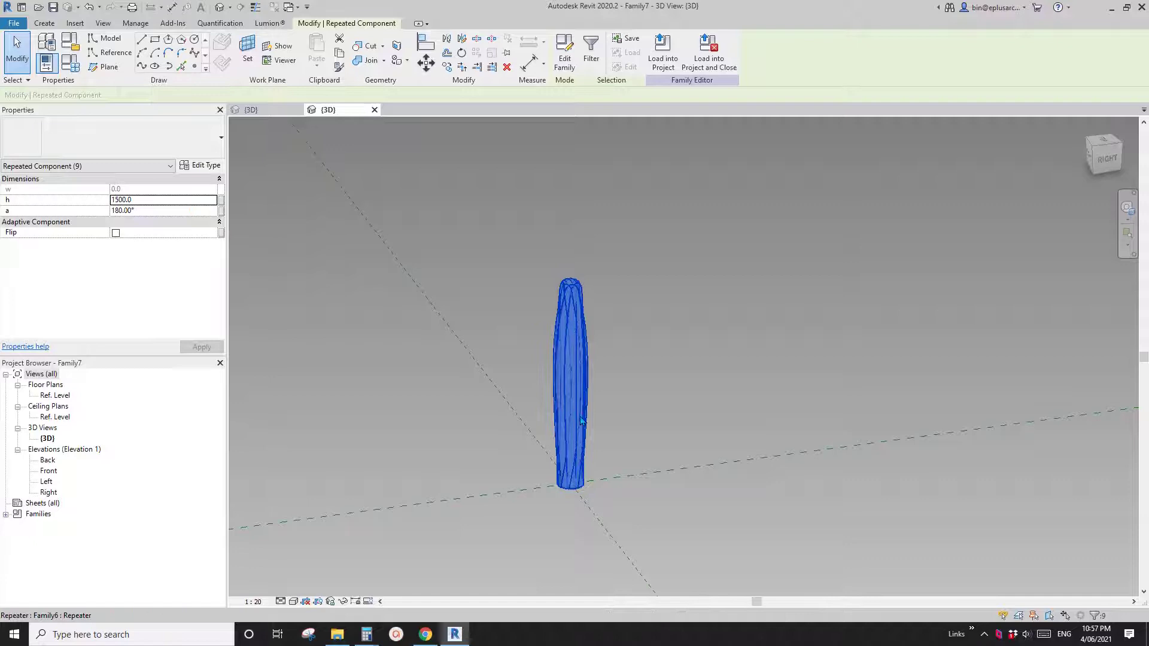
double_click(154, 201)
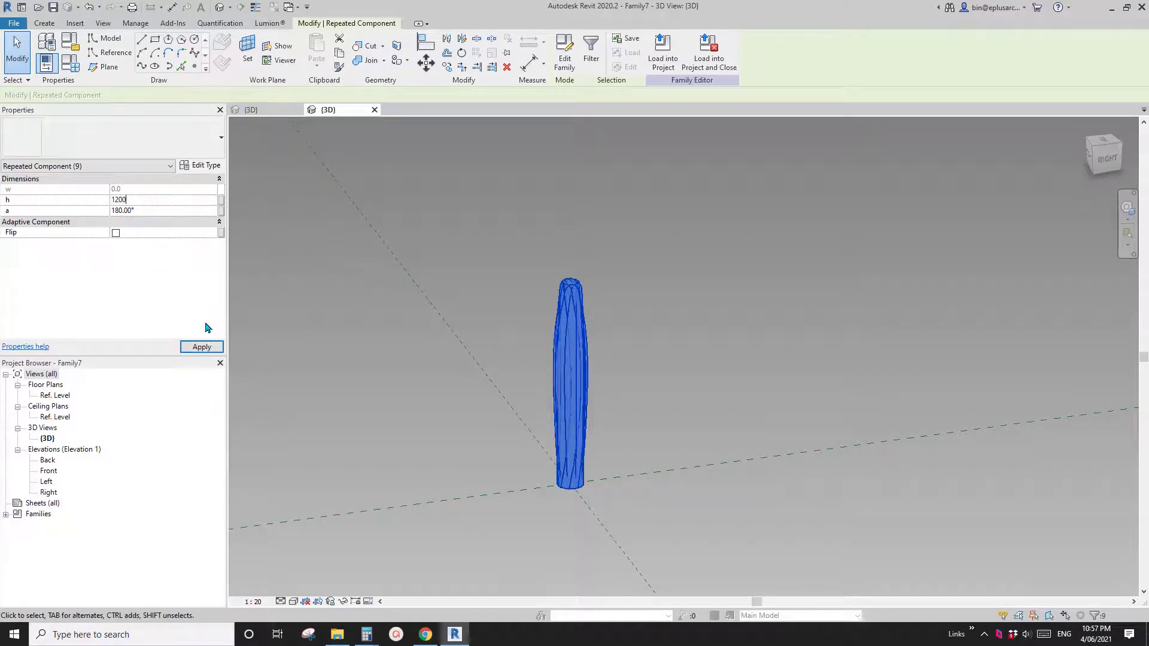
left_click(201, 347)
Step: Set the nine petals' h dimension to 500, apply it and clear the selection
double_click(151, 202)
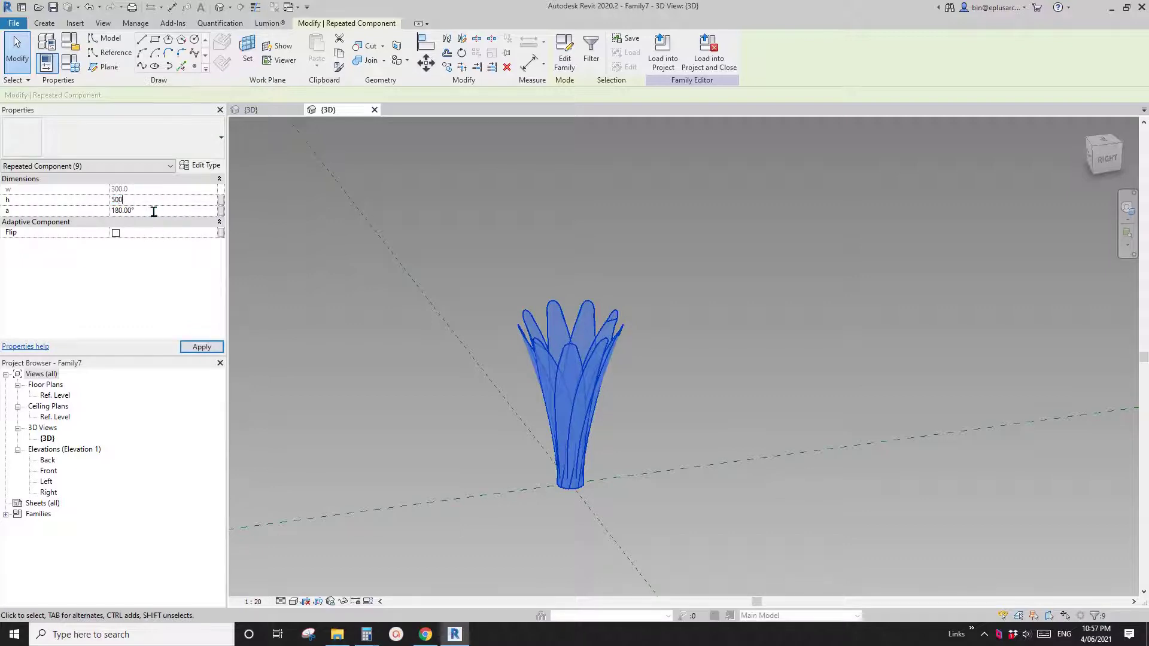
left_click(209, 350)
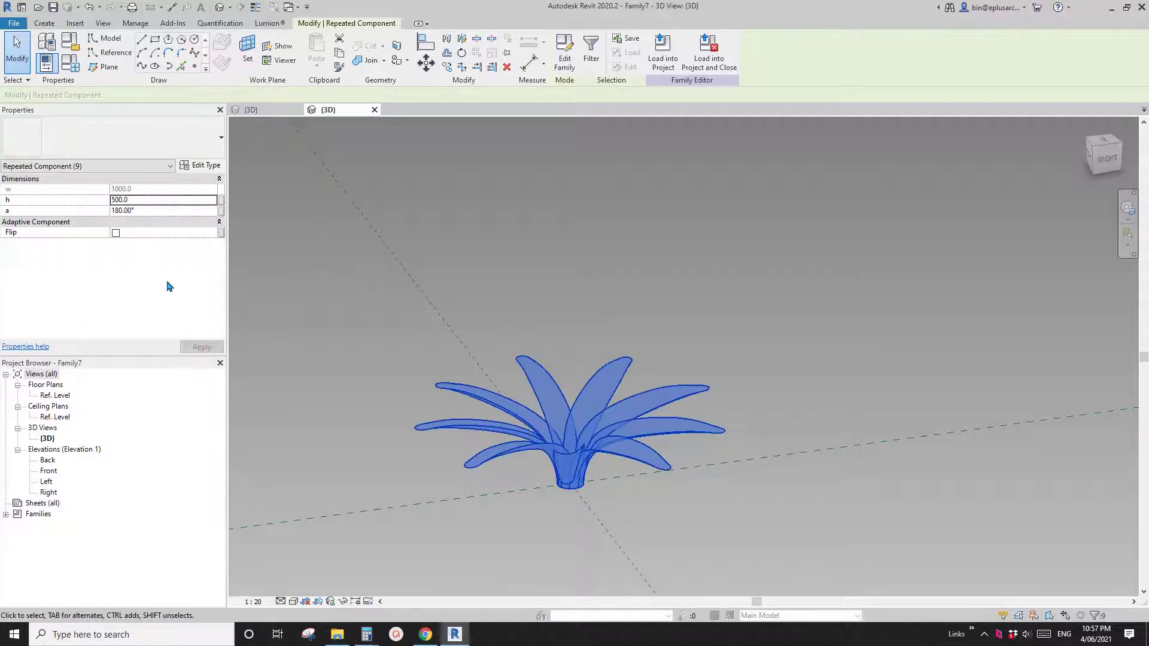
middle_click_drag(501, 290, 383, 240, "shift")
scroll(586, 375, "up", 2)
key("Escape")
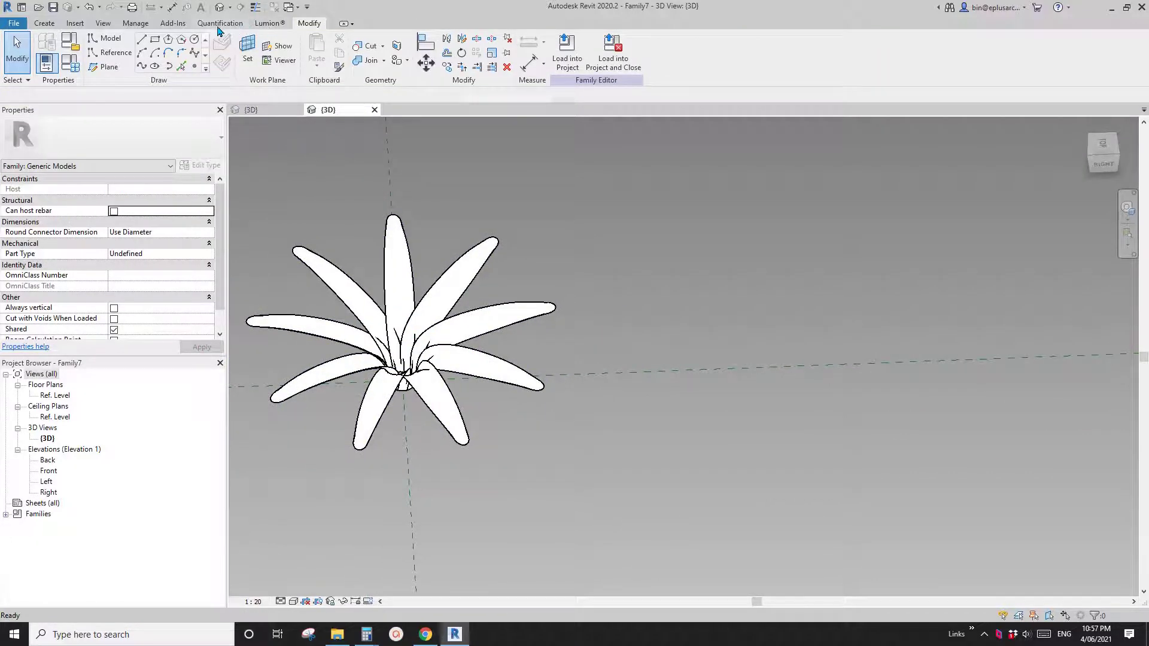
Step: Launch Dynamo beside the flower view and create a new graph
left_click(138, 24)
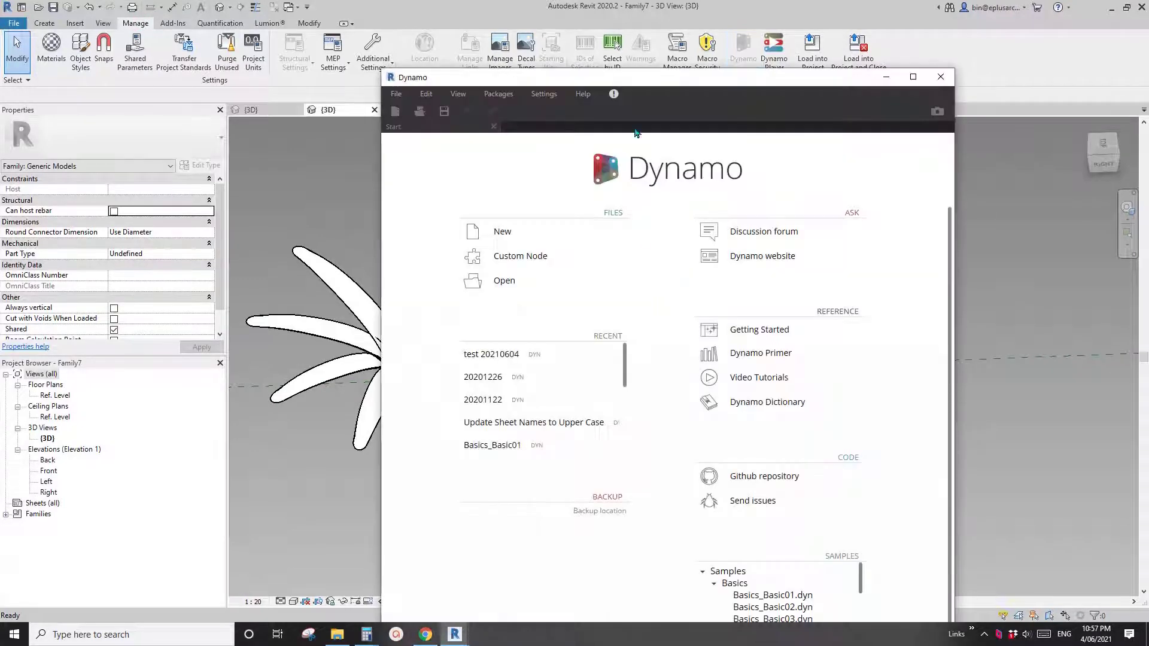
left_click_drag(658, 79, 835, 19)
left_click(643, 167)
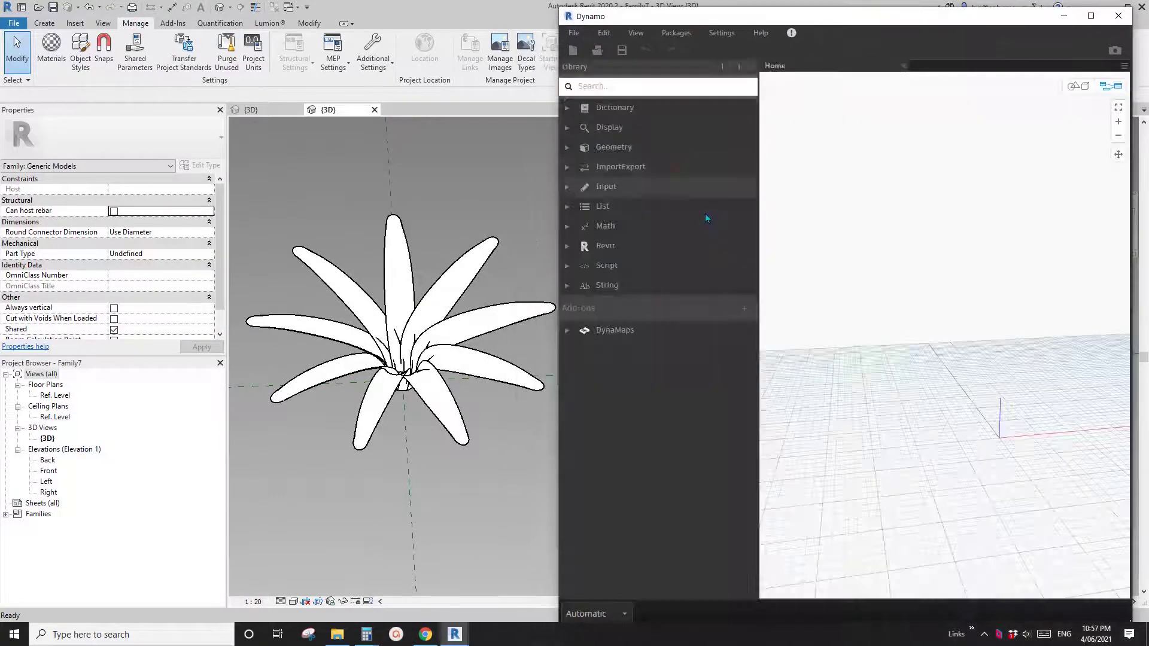
Step: Add a Family Types node from the Revit selection nodes to the graph and open its list of types
left_click(566, 245)
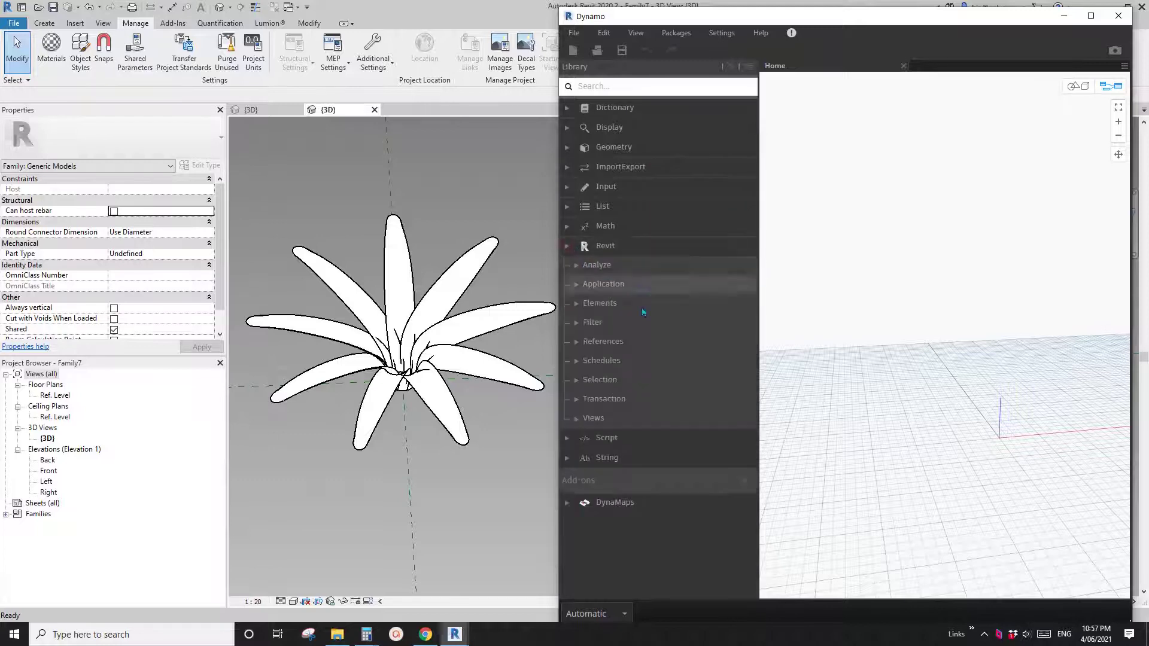
left_click(579, 381)
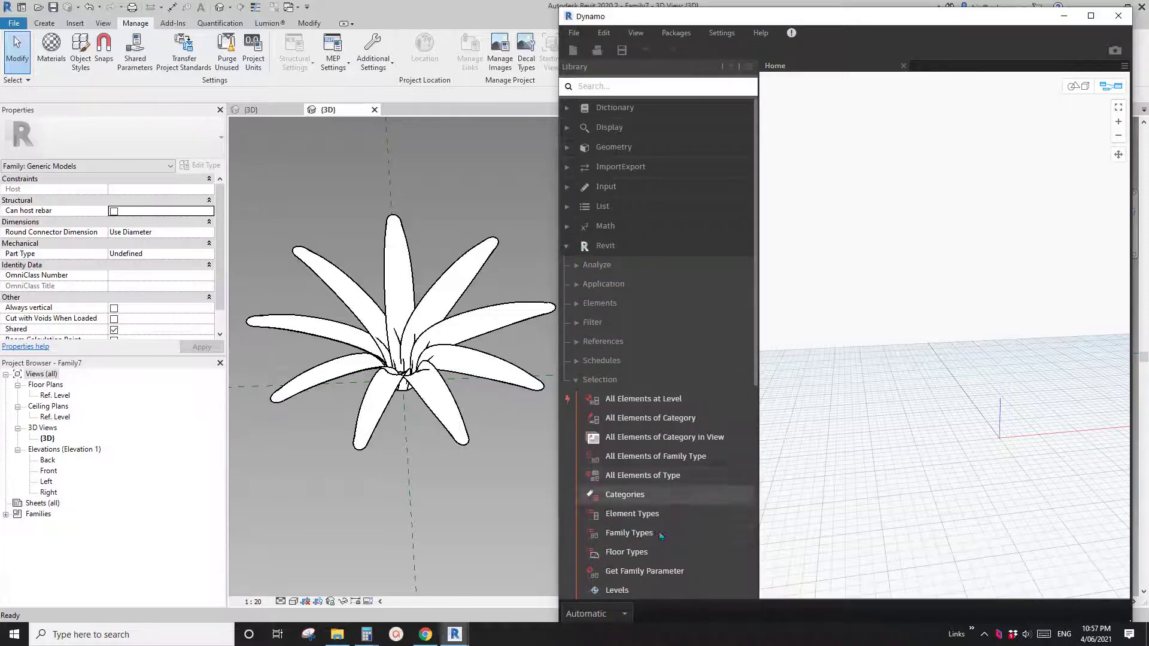
left_click(619, 534)
left_click_drag(944, 313, 860, 258)
left_click(853, 267)
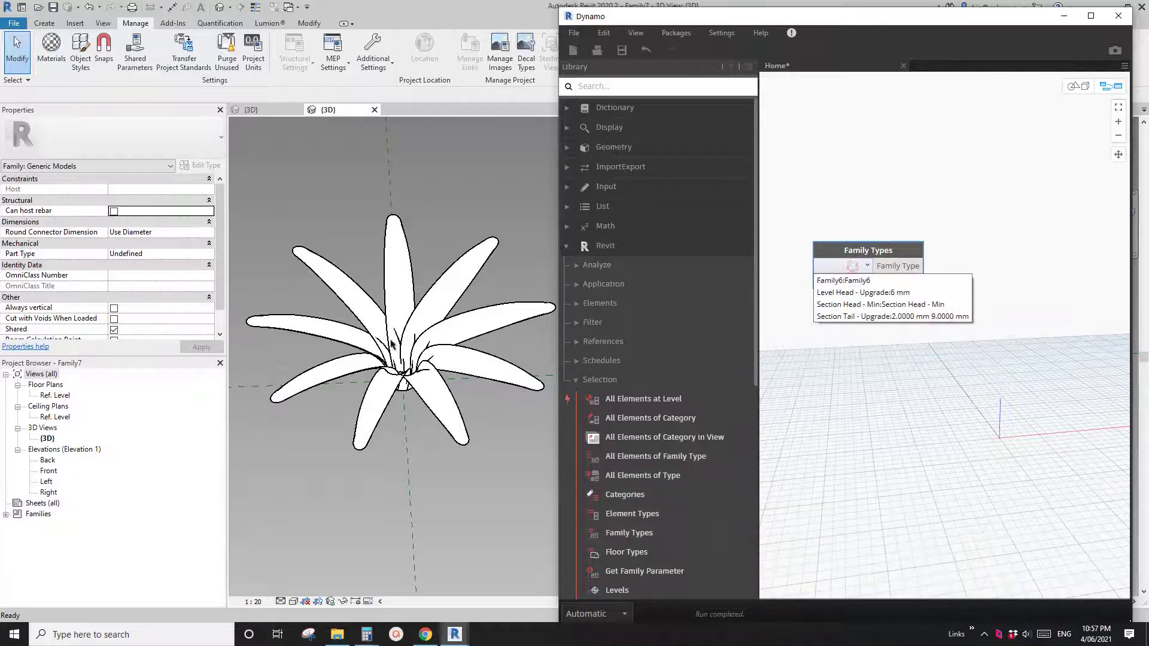
Step: Examine a single repeated petal in the flower family and its component type and dimensions
left_click(458, 228)
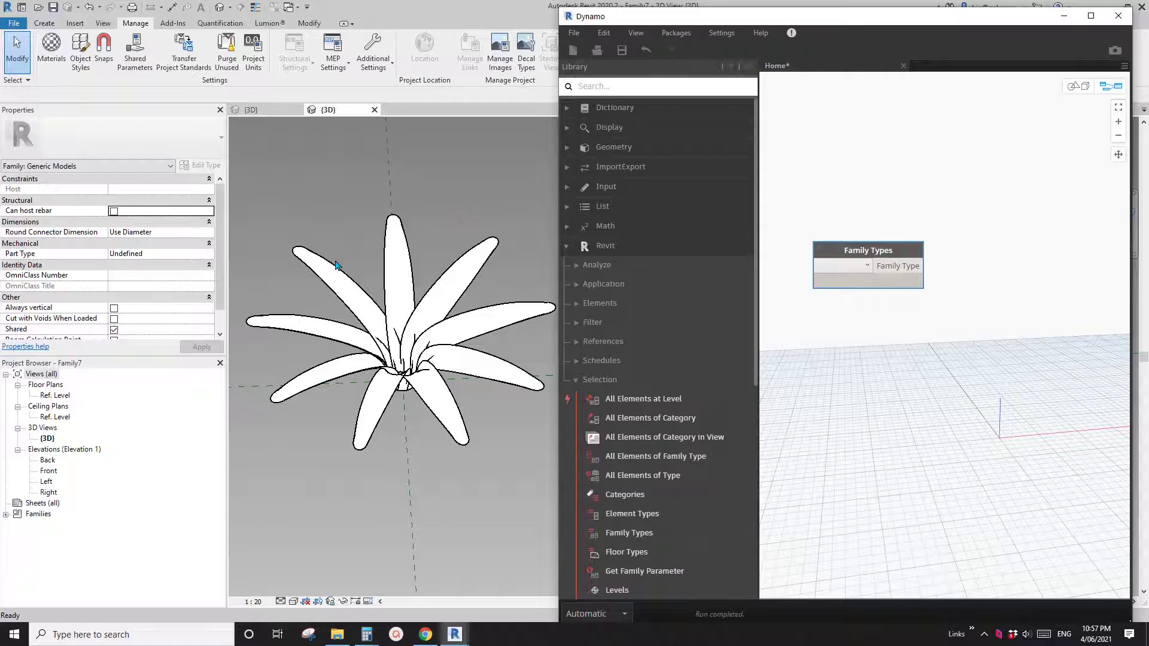
middle_click_drag(398, 289, 398, 296)
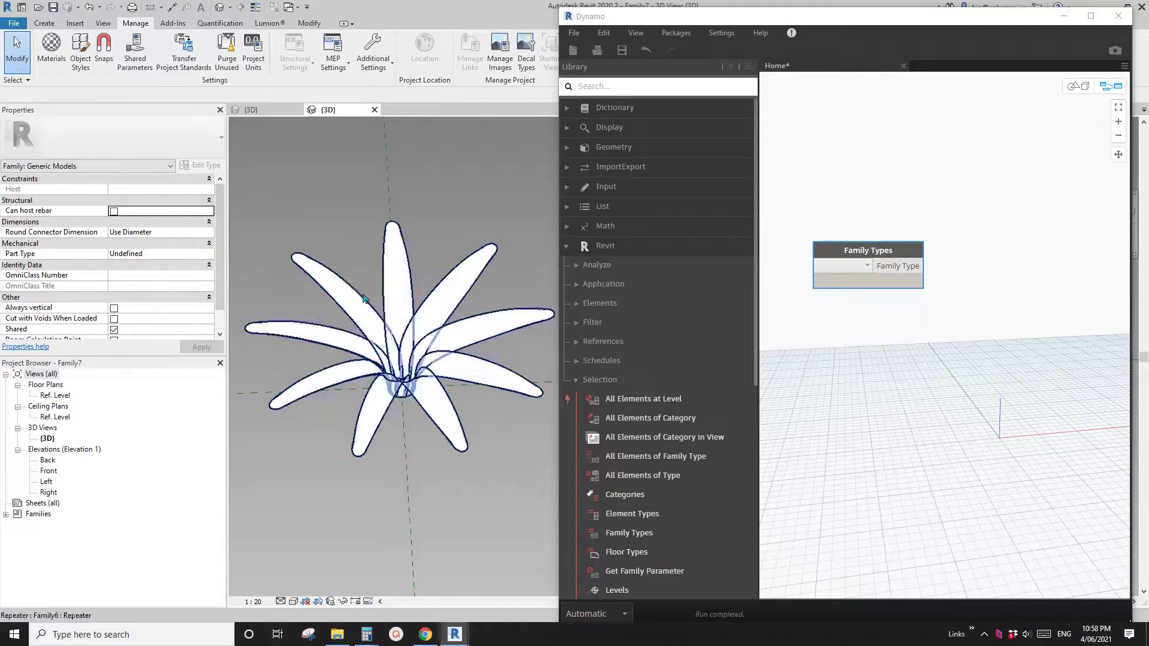
left_click_drag(669, 23, 658, 26)
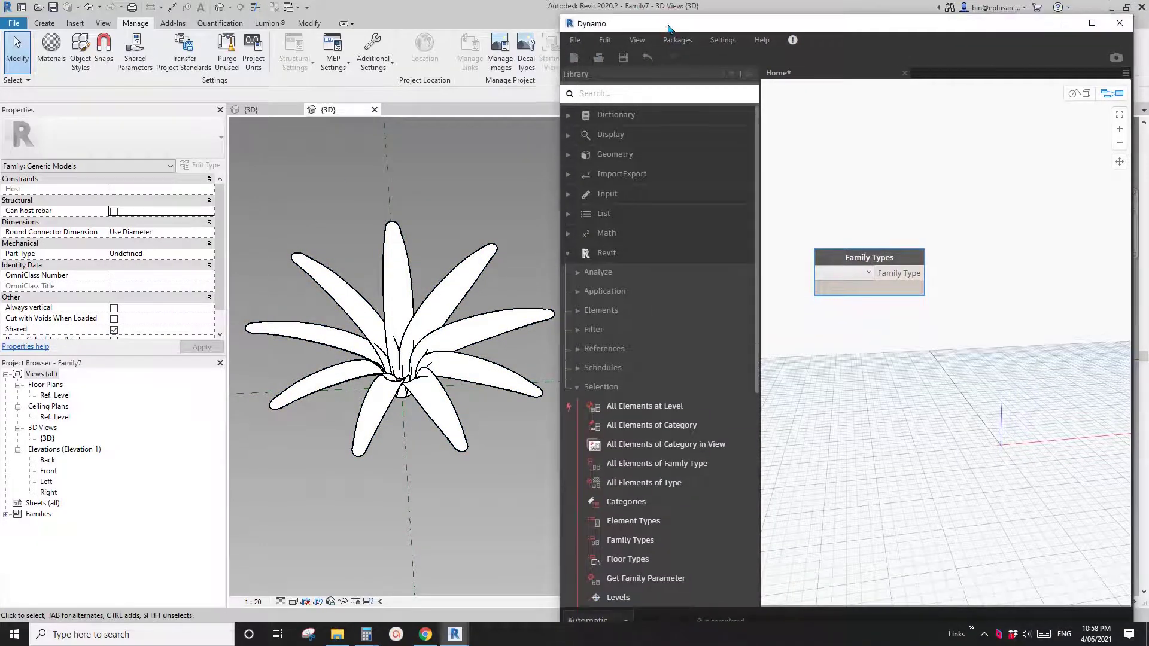
key("Tab")
left_click(455, 280)
left_click(490, 193)
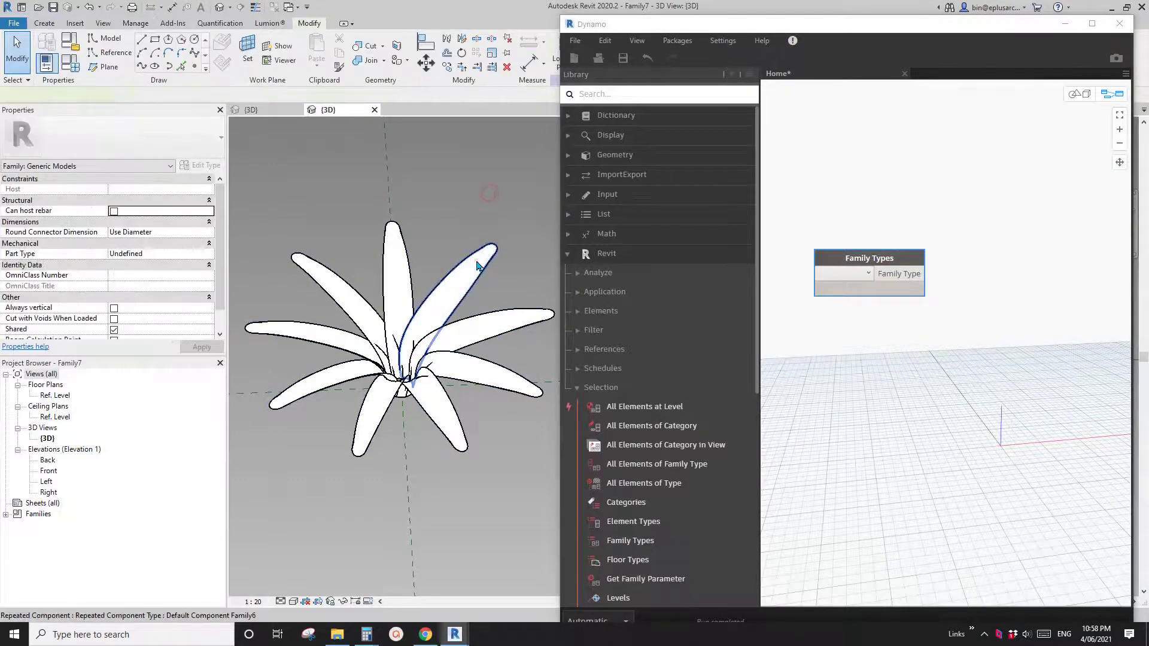
left_click(478, 265)
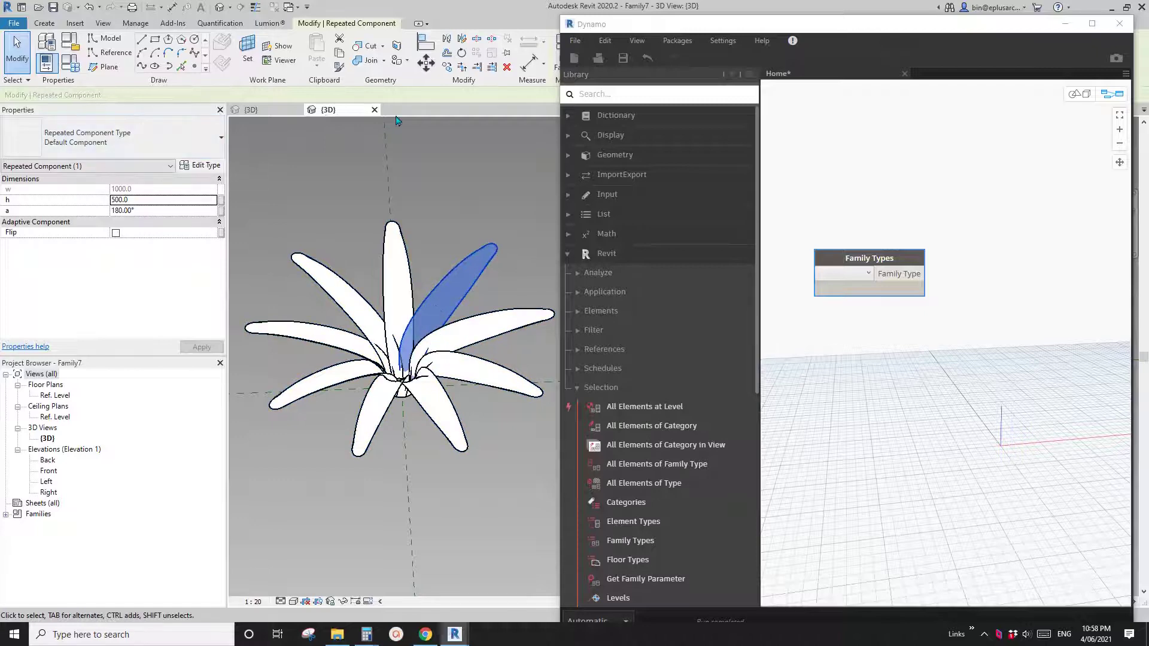
left_click(470, 210)
key("Tab")
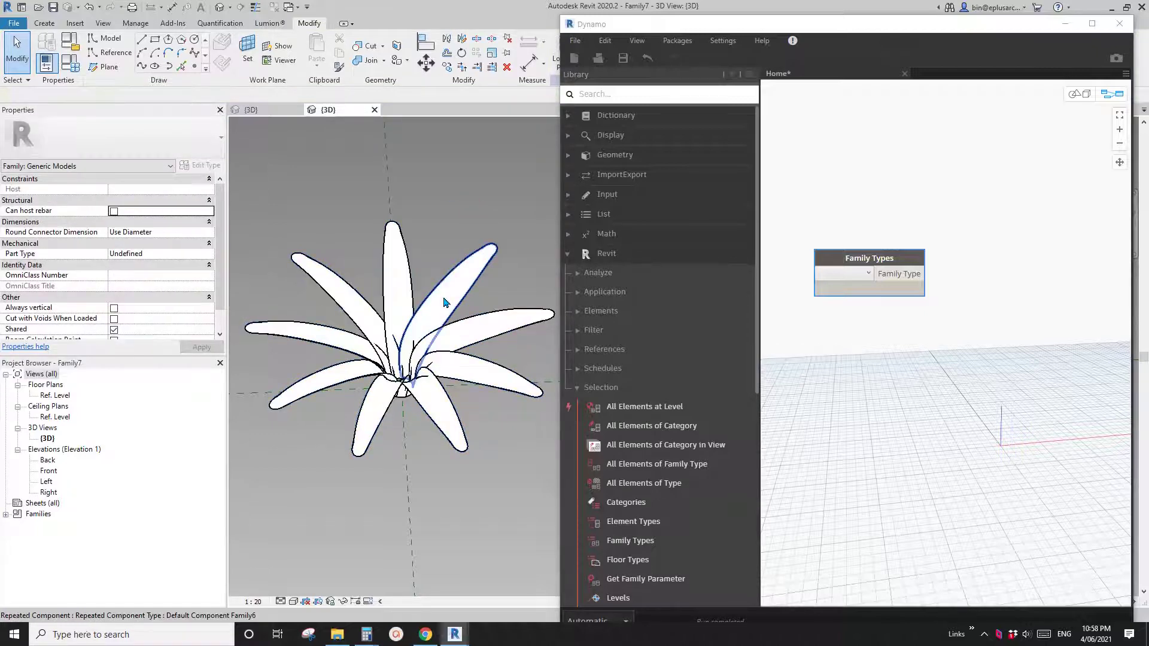
left_click(443, 303)
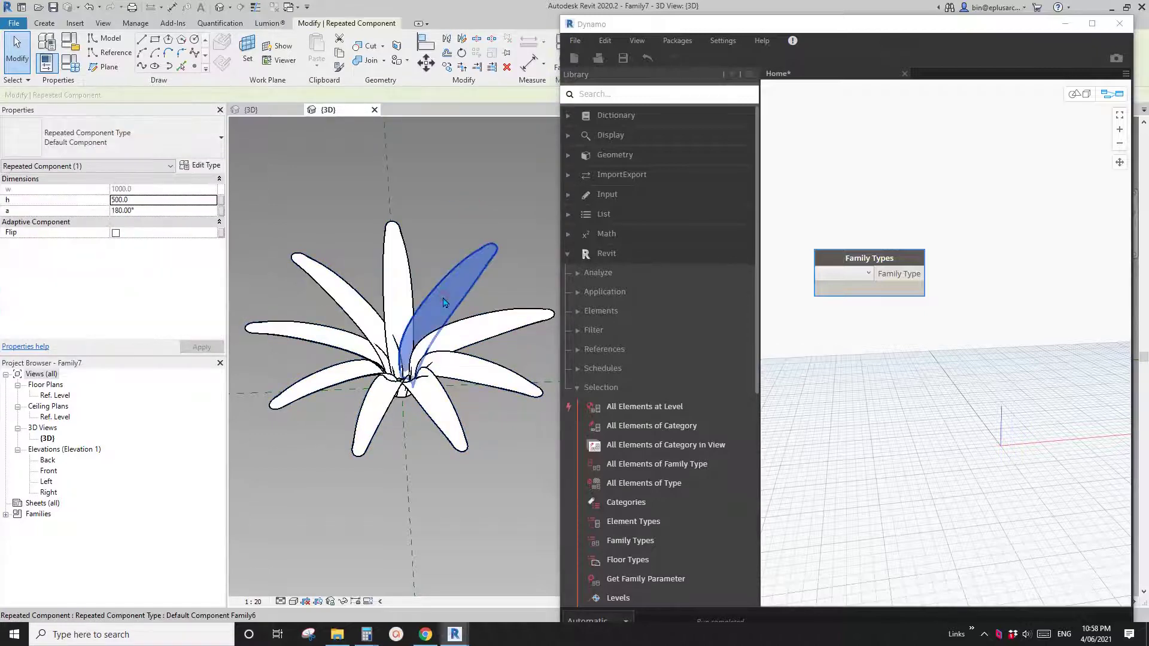
left_click(370, 189)
Step: Expand the Generic Models families in the project structure to check the petal family, and select the flower's upright rear petal
left_click(6, 515)
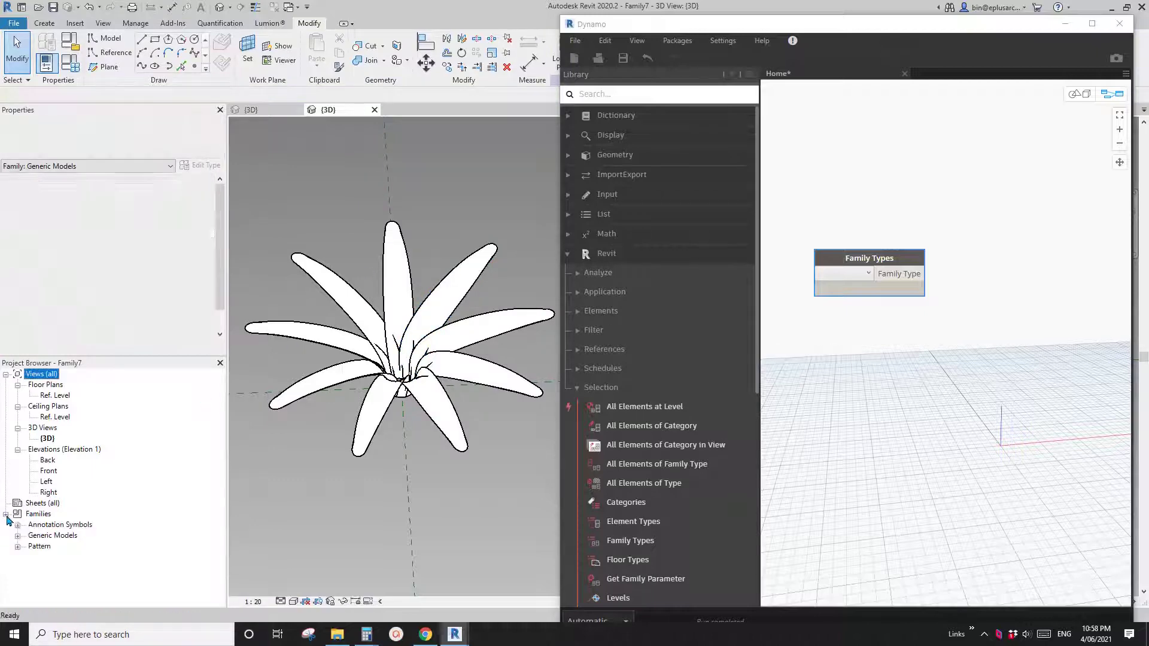
left_click(28, 537)
left_click(17, 536)
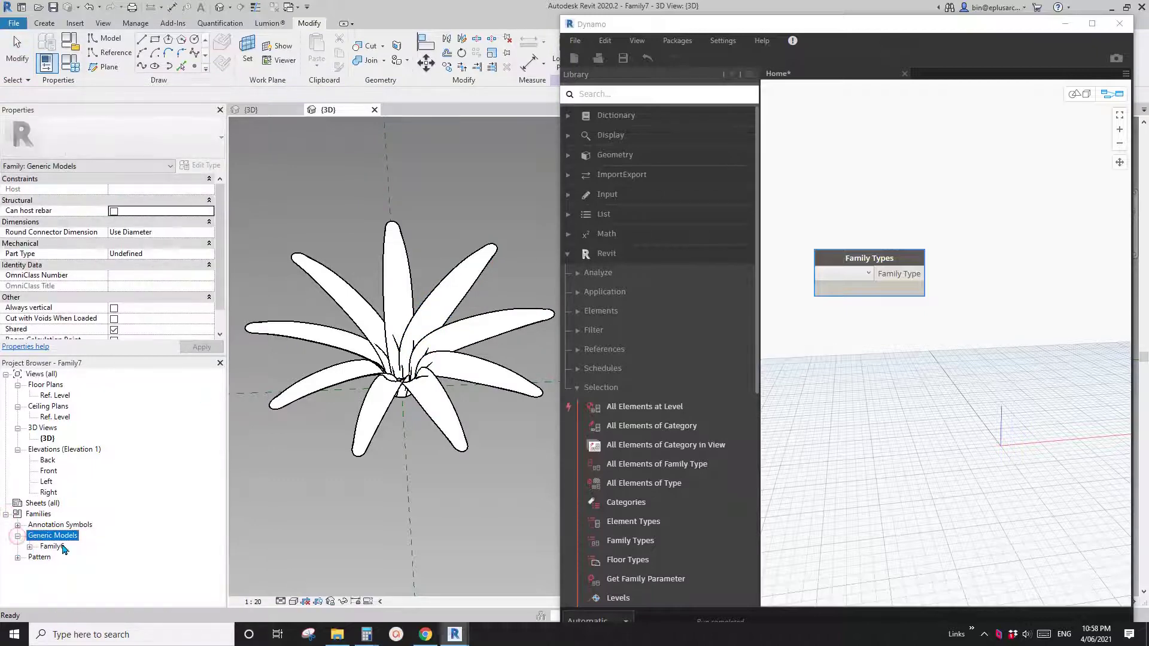
left_click(406, 314)
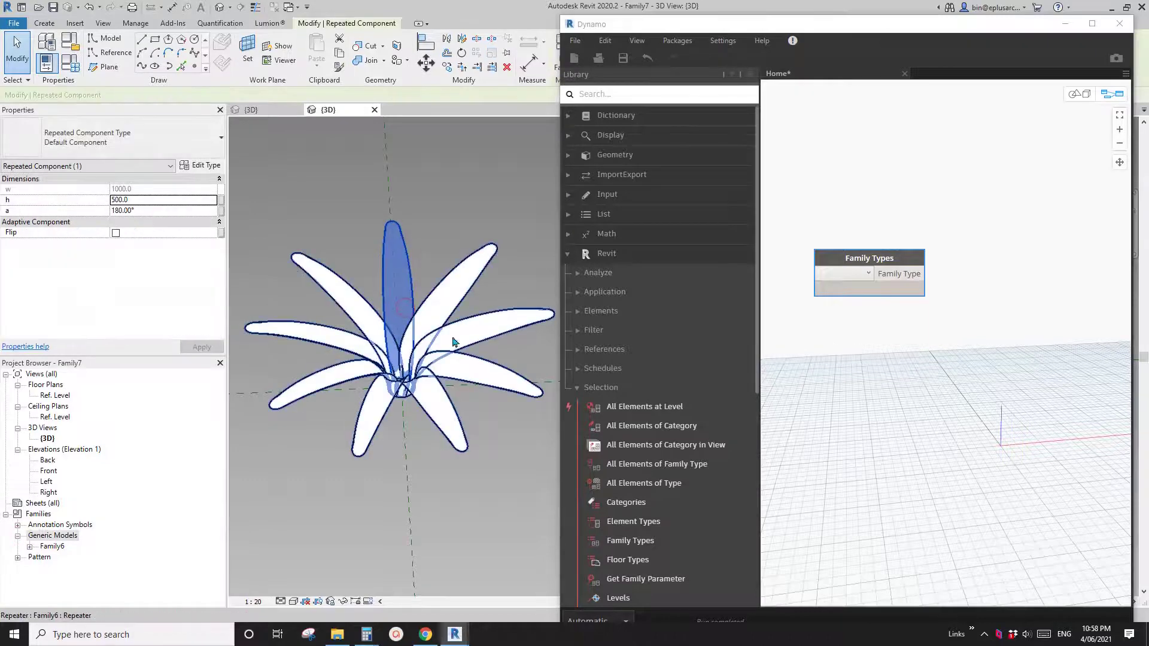
Step: Choose the Family6 type in the Family Types node and feed it into a new All Elements of Family Type node
left_click(444, 218)
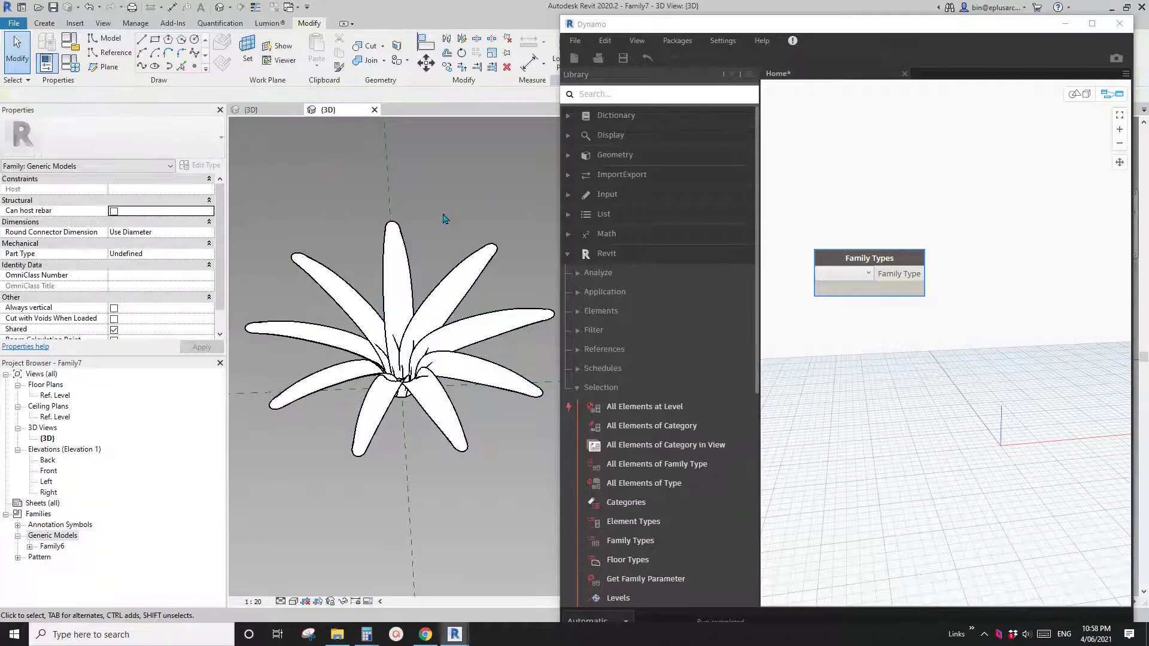
left_click(867, 274)
left_click(851, 287)
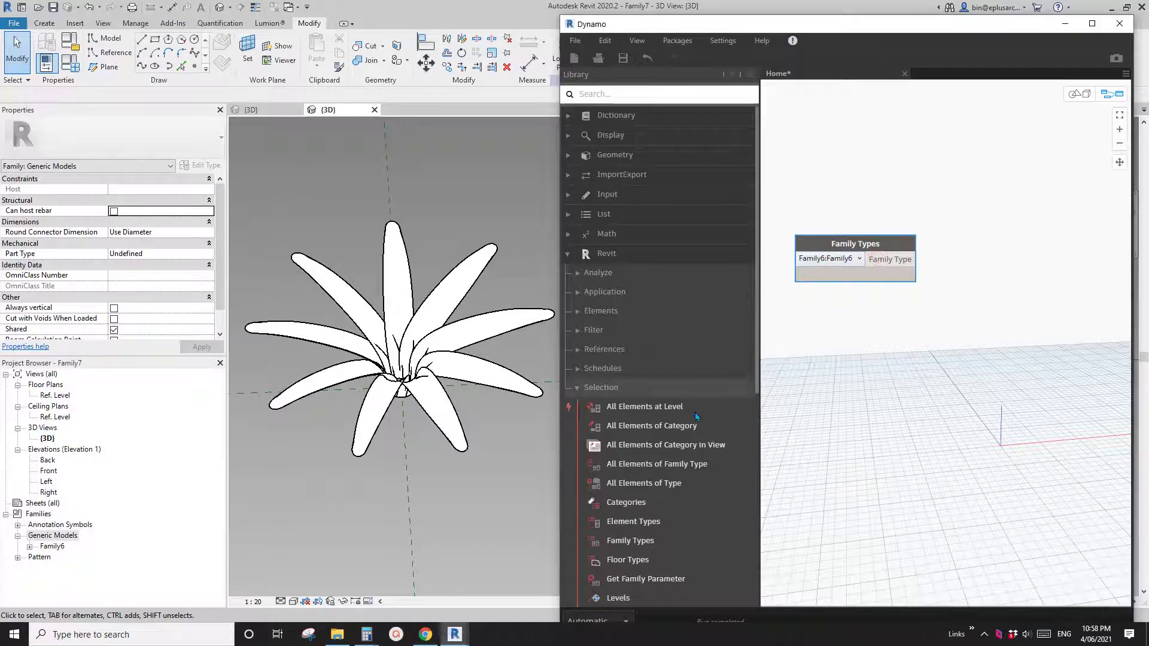
left_click(657, 464)
left_click_drag(967, 337, 953, 243)
left_click(958, 252)
left_click(899, 259)
Step: Add an Element.SetParameterByName node and connect the collected family elements to its element input
right_click(875, 311)
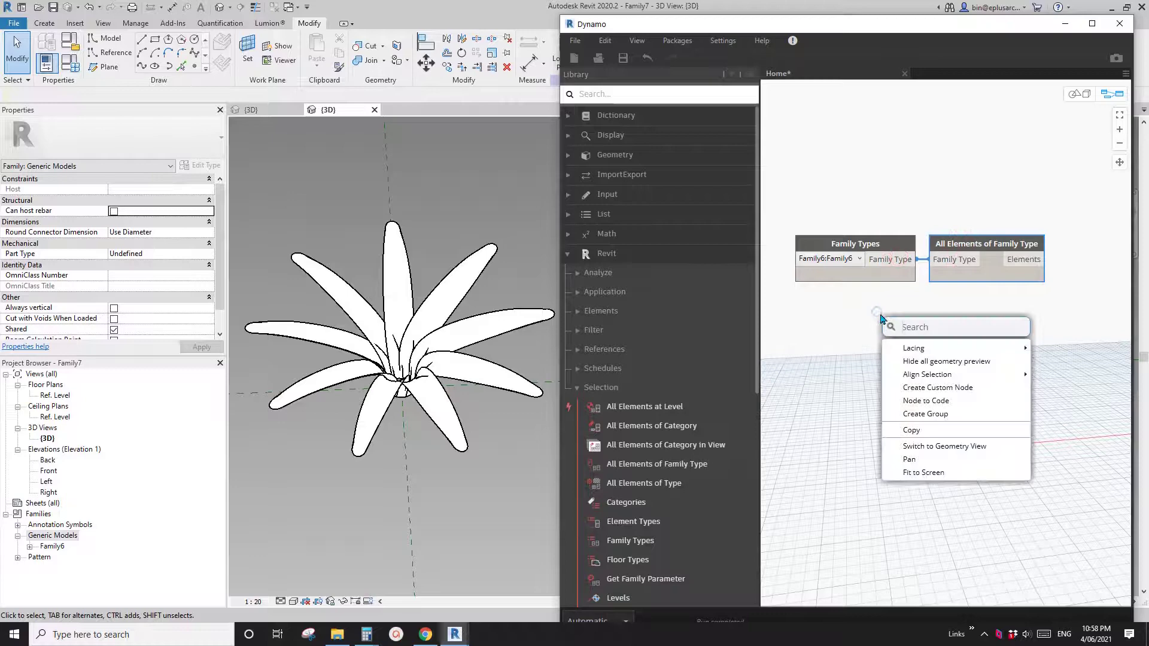
type("setpara")
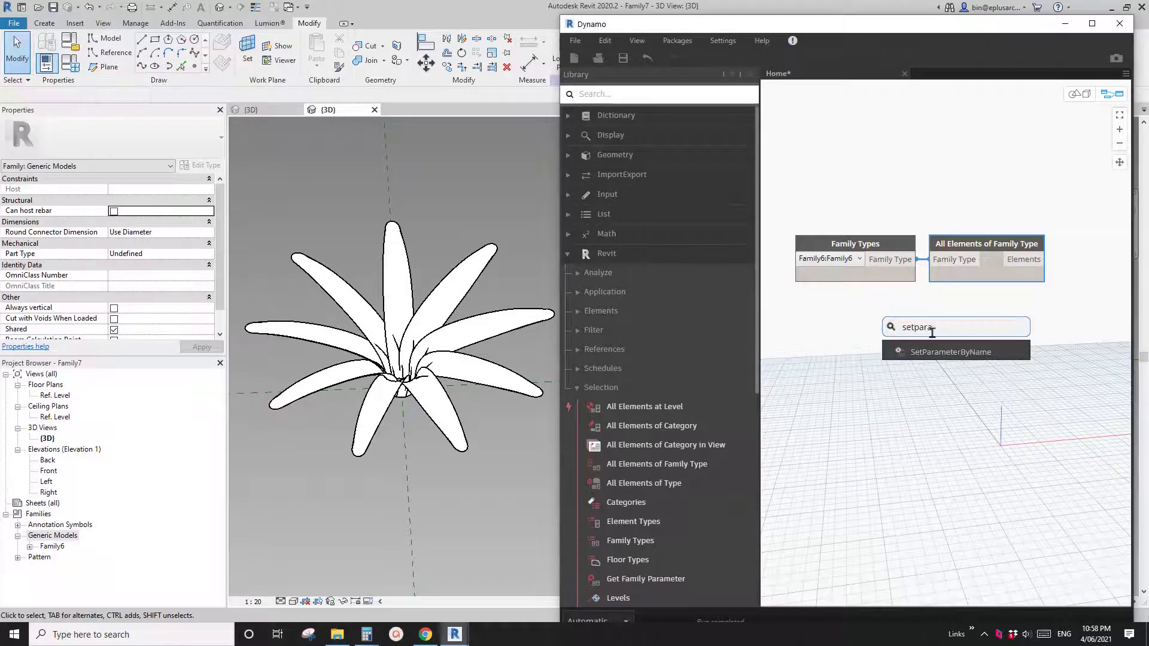
left_click(951, 352)
left_click_drag(970, 355, 1034, 265)
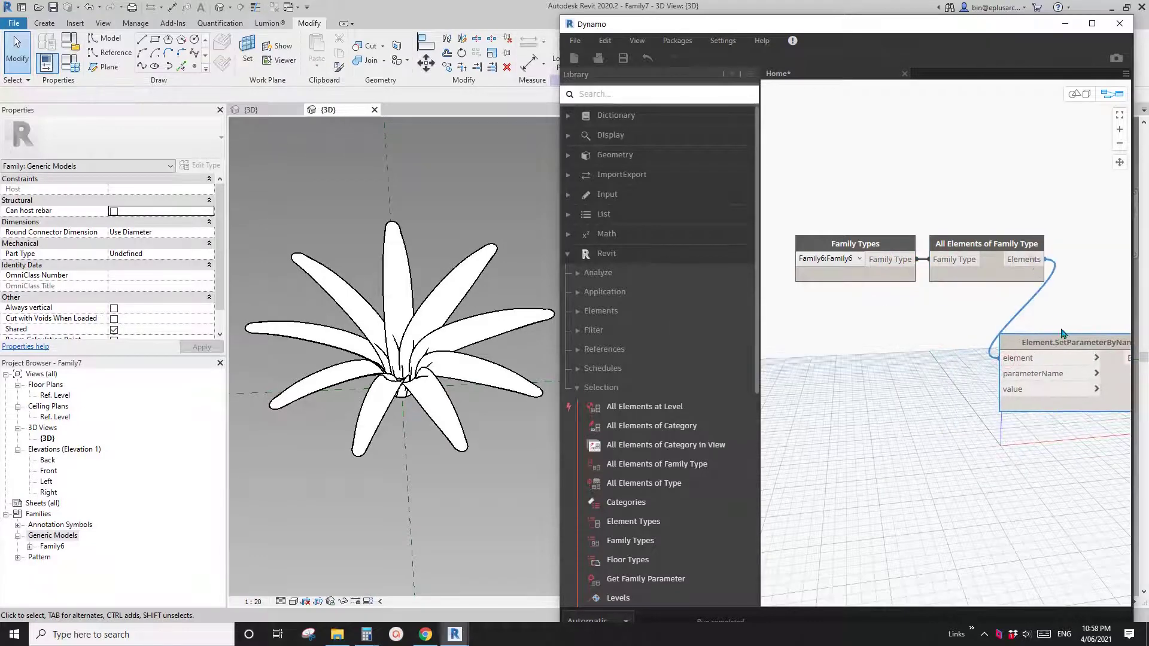
left_click_drag(1062, 335, 1049, 310)
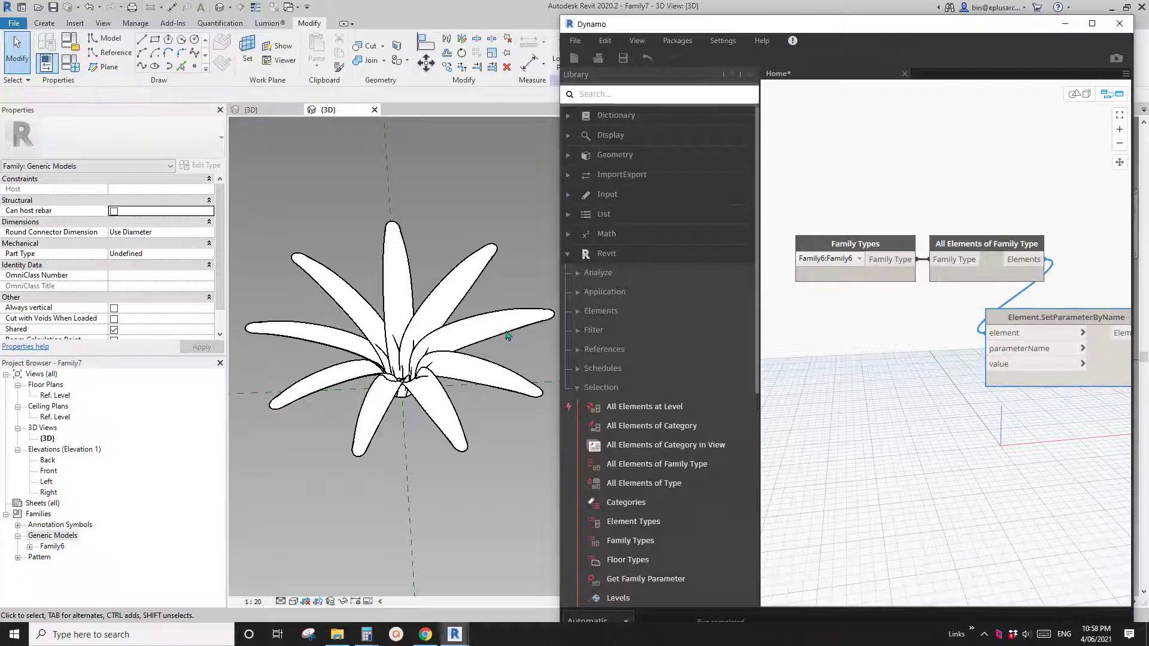
Step: Check a single petal's dimension parameters, and add a code block with "h"; connected to the parameterName input
left_click(451, 338)
key("Tab")
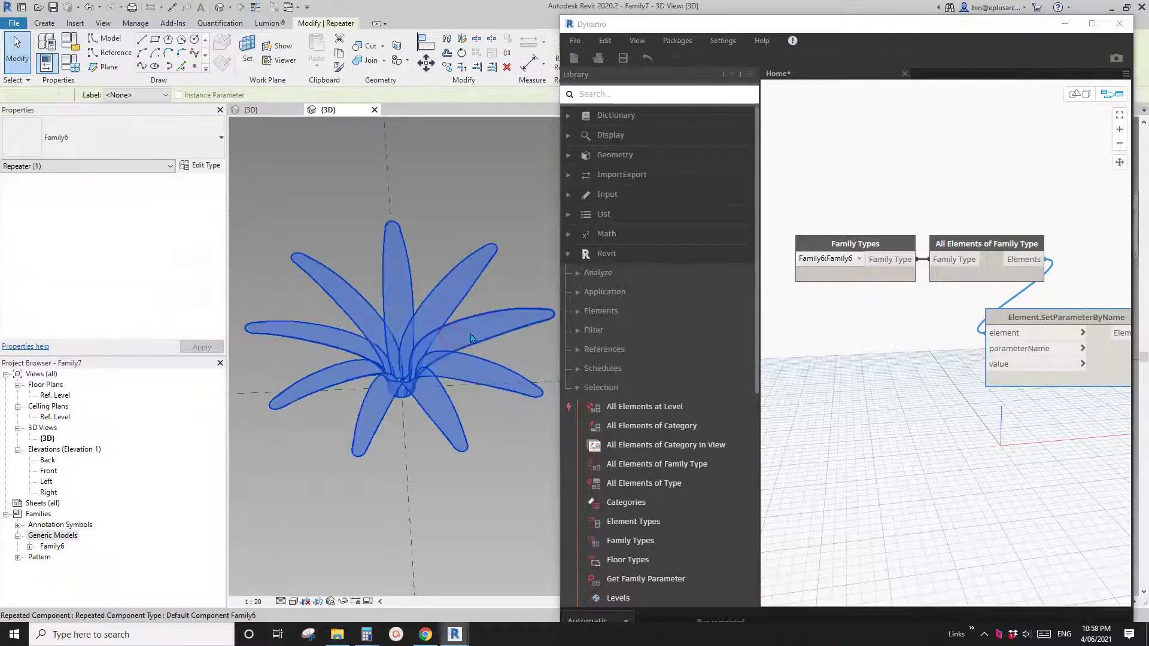
left_click(470, 333)
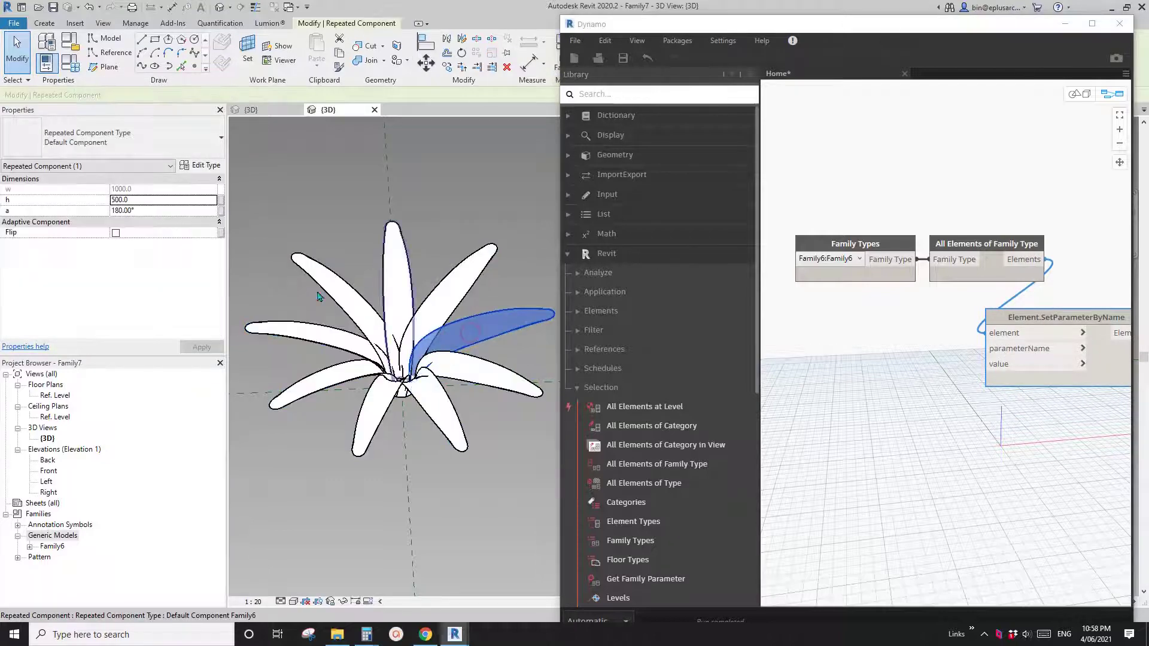
left_click(831, 363)
double_click(849, 358)
type("\"h\";")
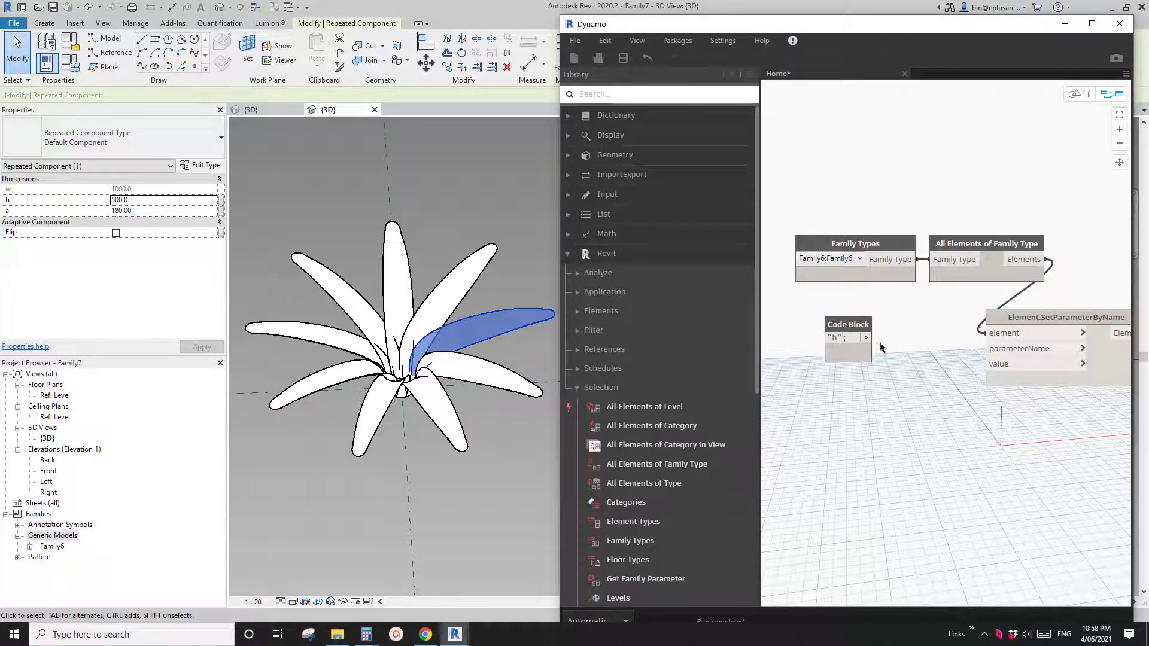
left_click(987, 349)
left_click_drag(865, 322, 925, 323)
Step: Add an Integer Slider node below the code block with a minimum of 100 and a maximum of 1450
right_click(866, 427)
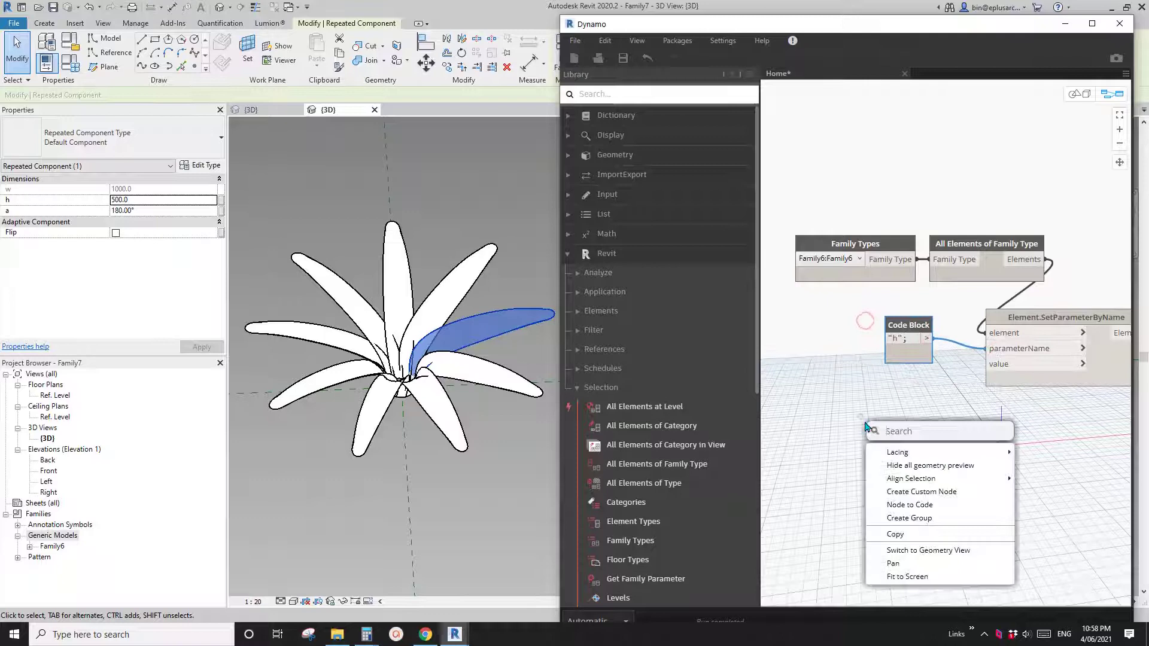
type("integer")
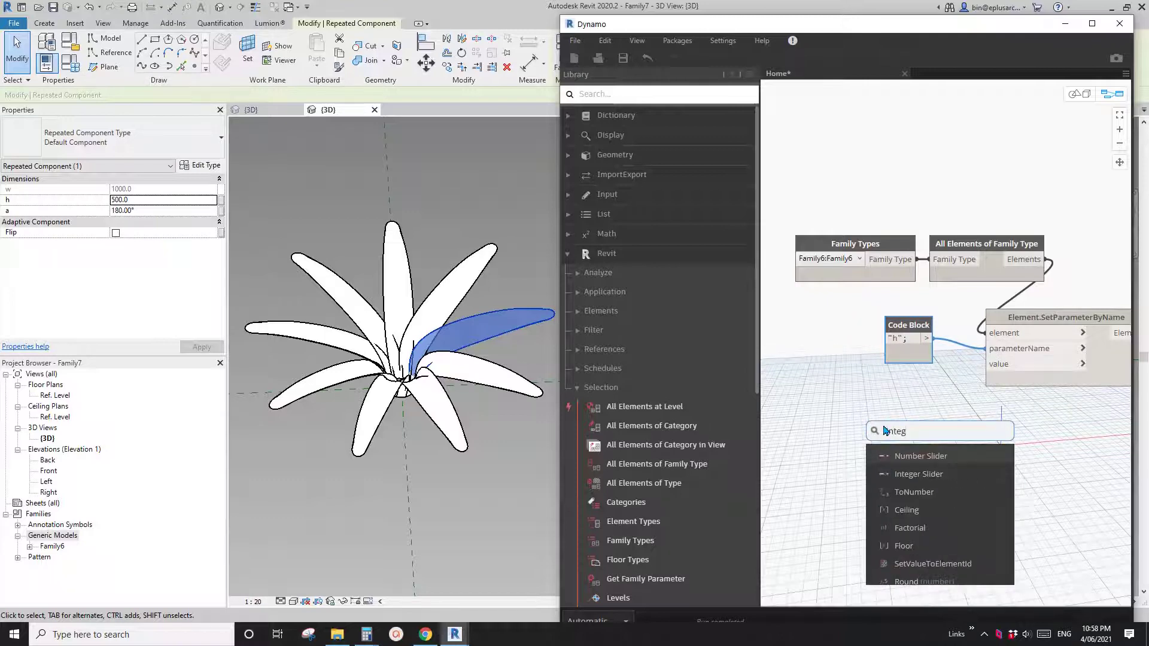
left_click(915, 473)
left_click_drag(982, 486, 891, 415)
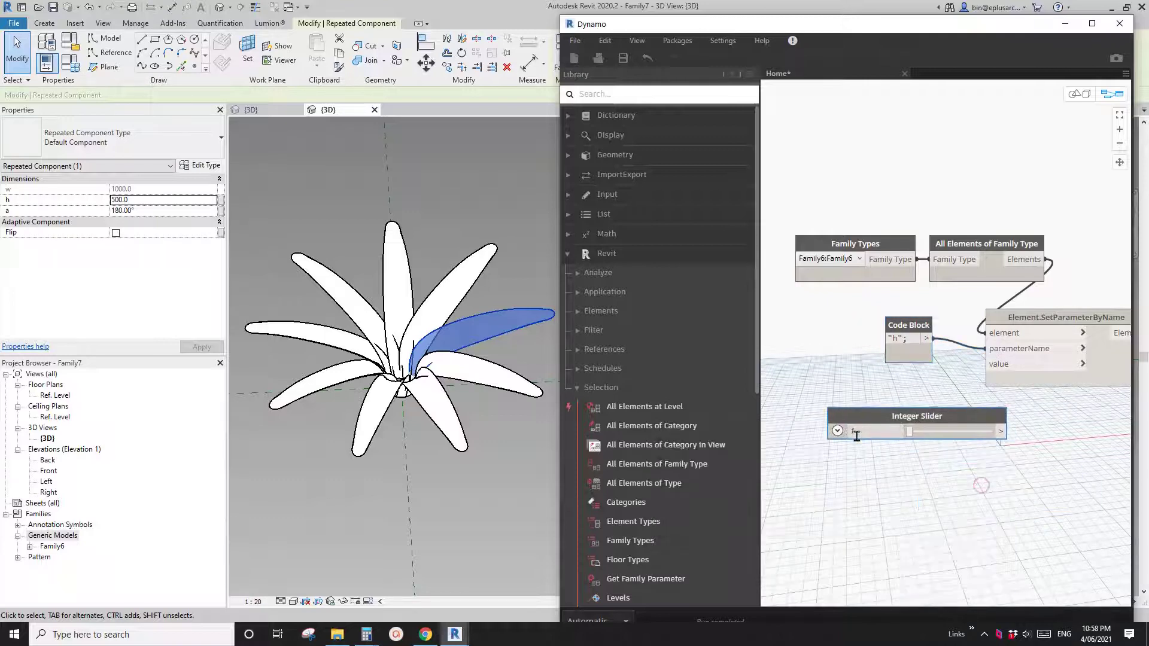
left_click(837, 431)
left_click(894, 450)
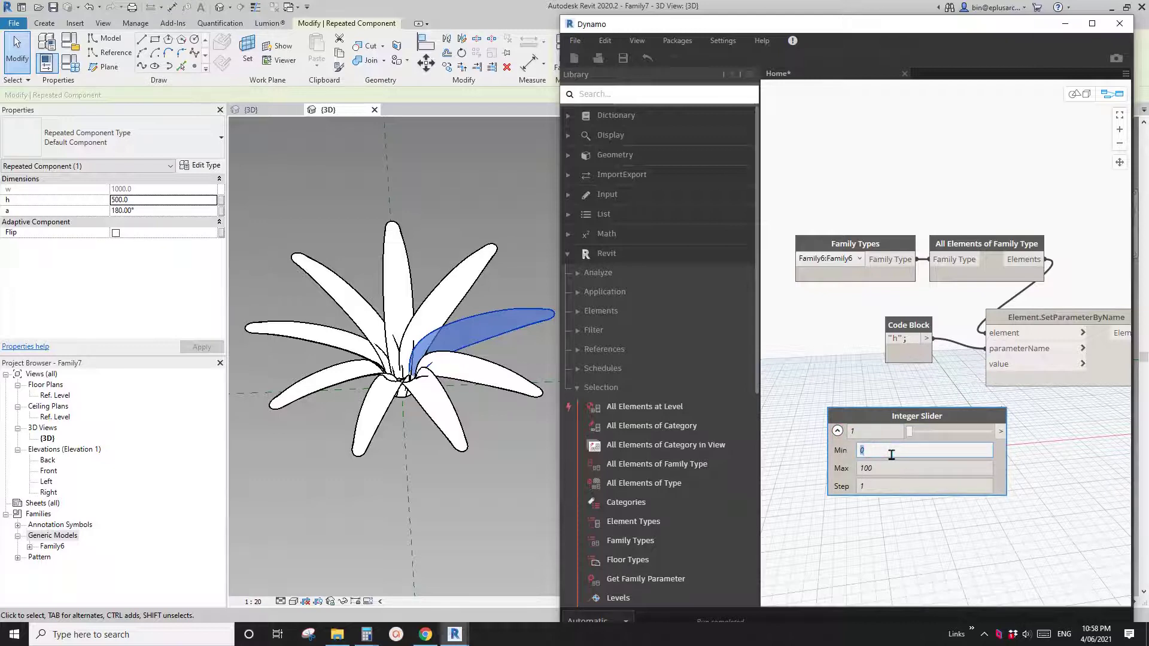
type("100")
left_click(886, 468)
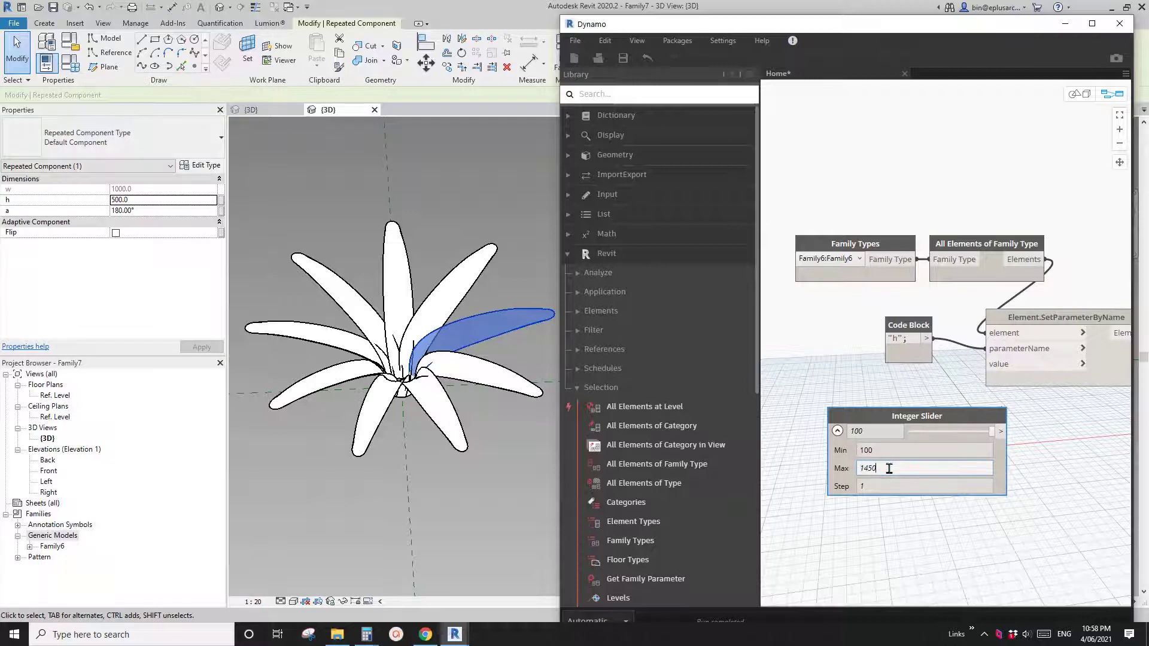
left_click(839, 432)
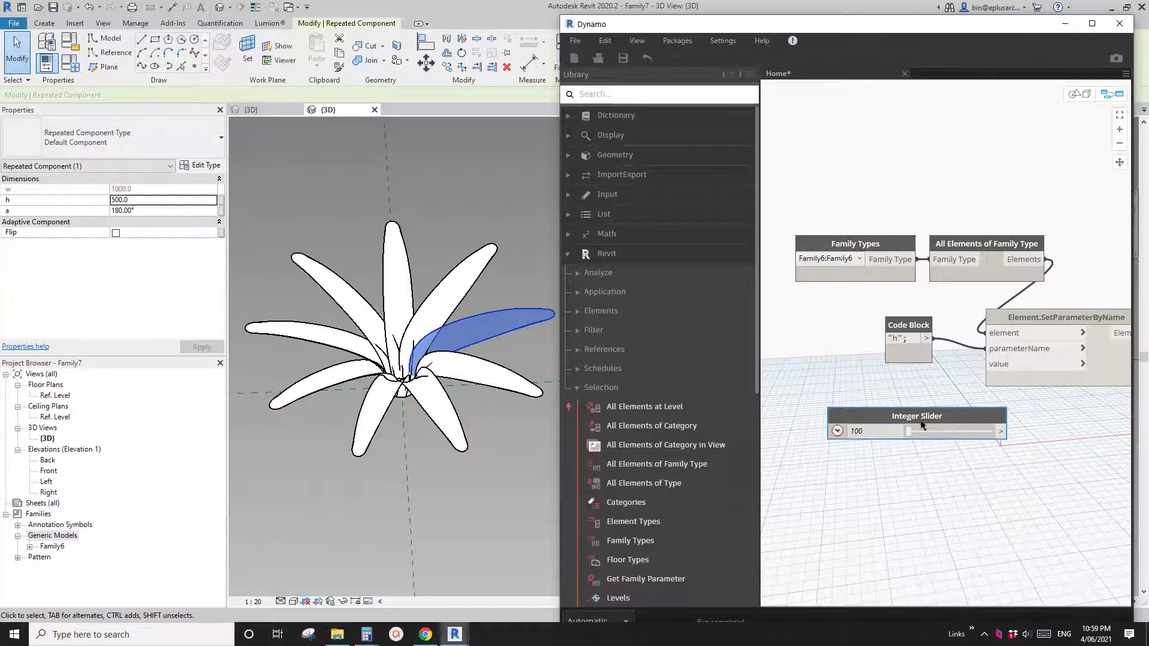
Step: Connect the integer slider to the value input of Element.SetParameterByName and move the slider to 418
left_click_drag(920, 423, 882, 431)
left_click(962, 441)
left_click(997, 367)
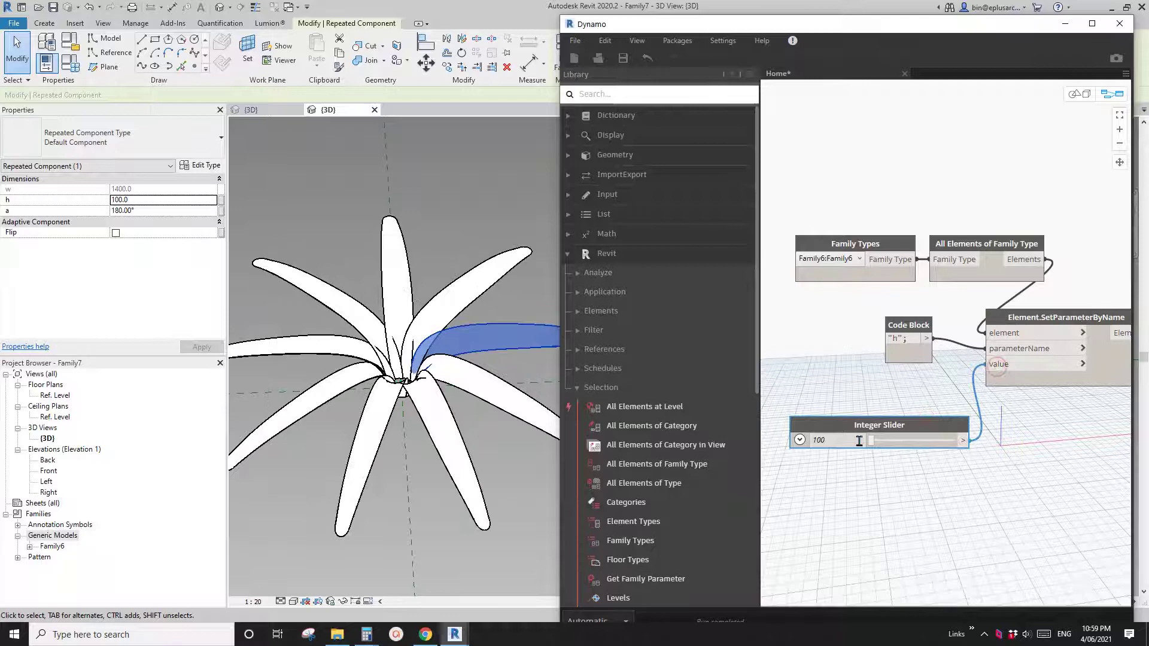
left_click_drag(726, 22, 760, 8)
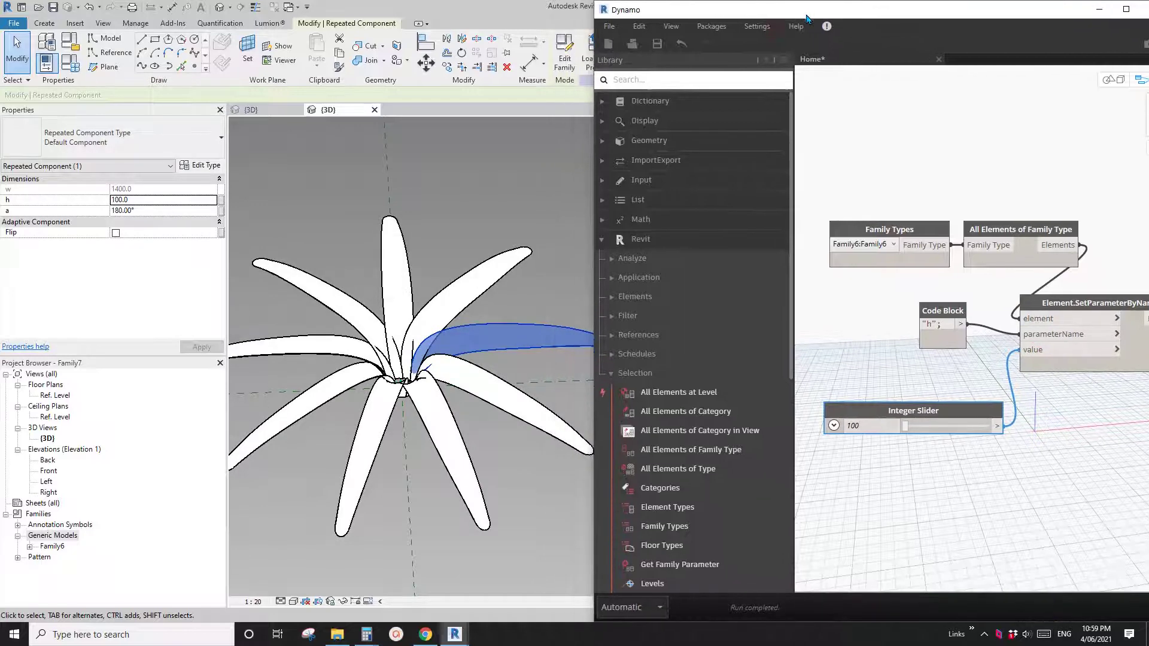
scroll(433, 301, "down", 2)
mouse_move(905, 426)
left_mouse_down()
mouse_move(991, 427)
mouse_move(924, 426)
left_mouse_up()
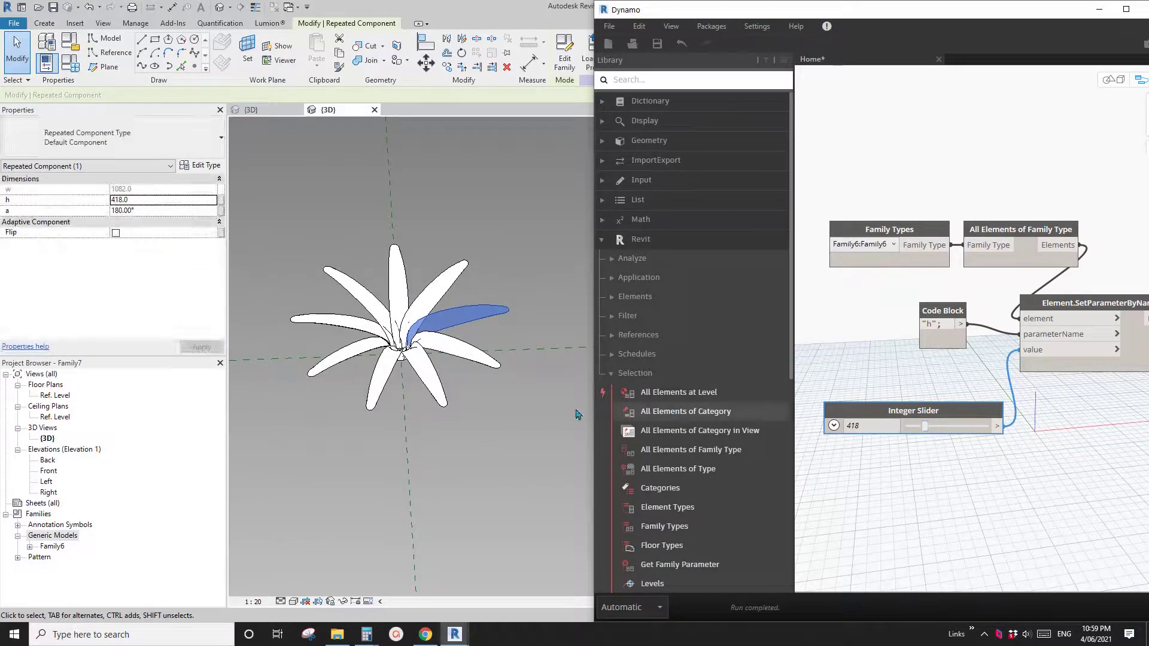
Step: Open the petal family from one of the repeated petals for inspection, and close it without saving changes
left_click(472, 435)
scroll(428, 361, "up", 3)
middle_click_drag(429, 361, 418, 381, "shift")
scroll(418, 380, "down", 3)
left_click(429, 286)
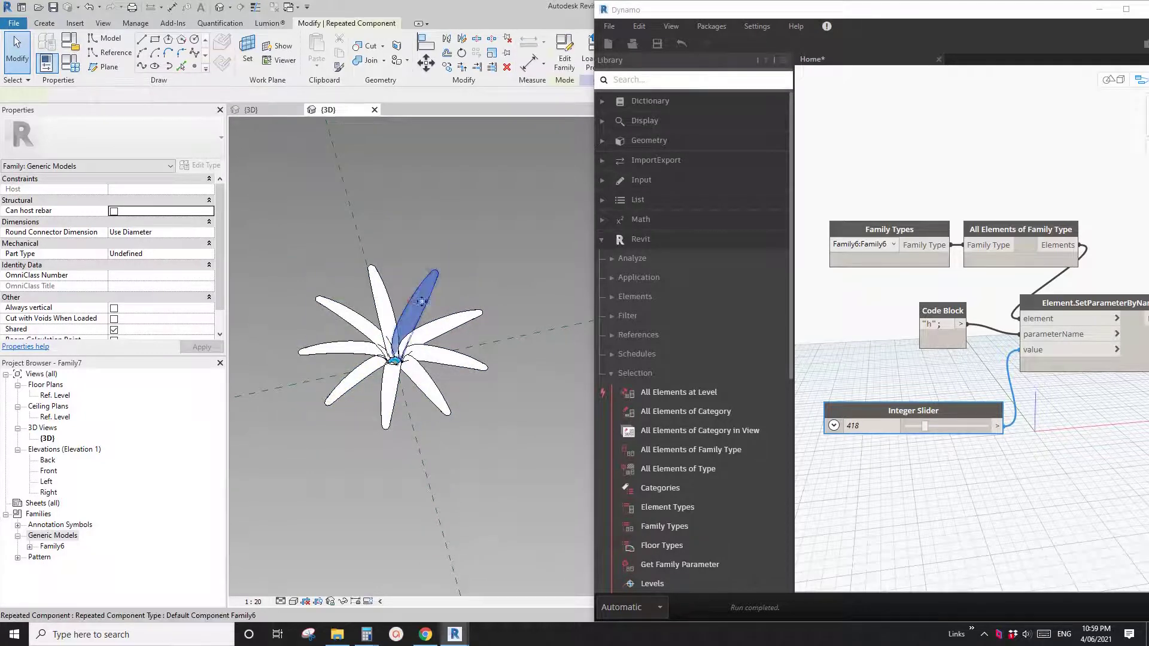
left_click(564, 55)
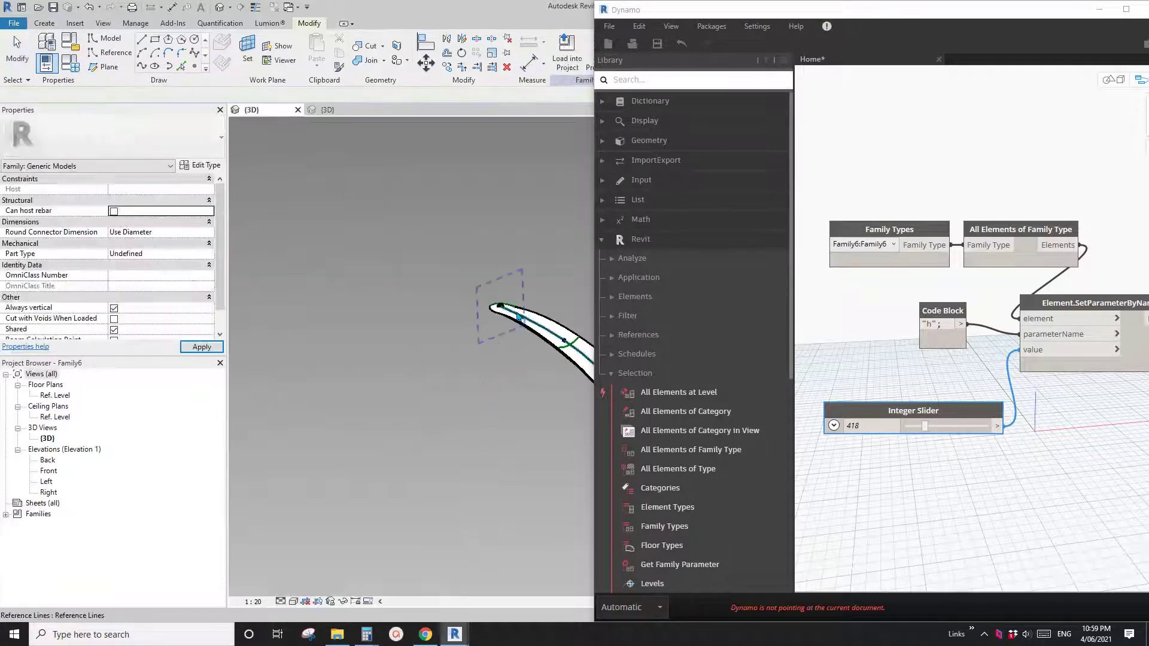
left_click(298, 110)
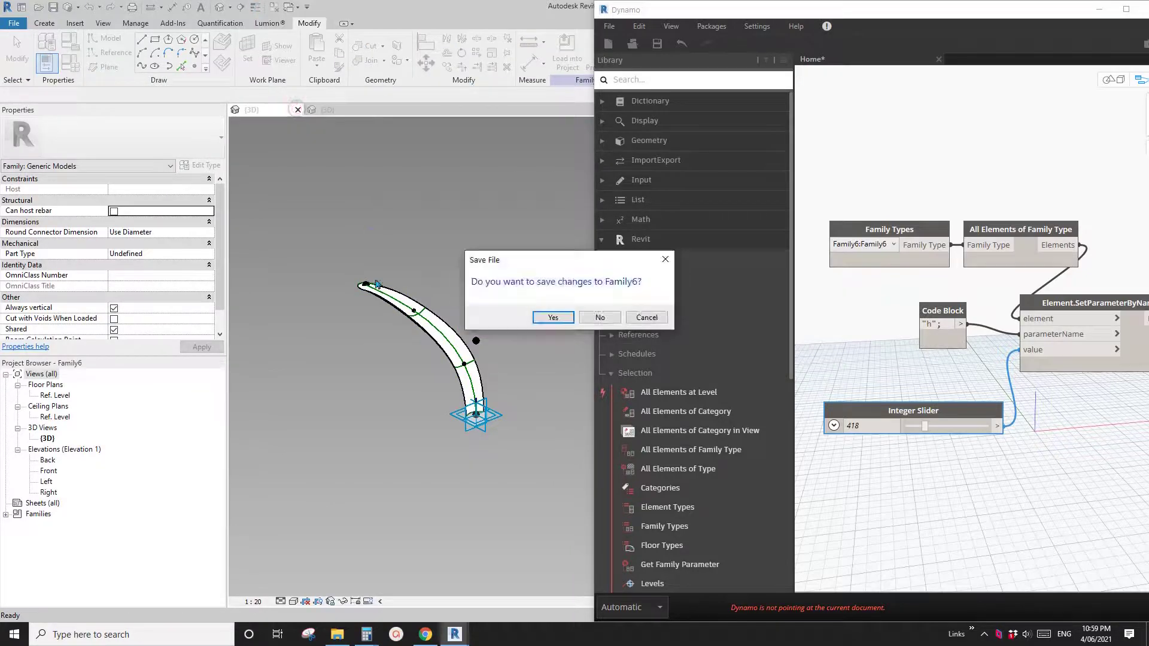
left_click(600, 317)
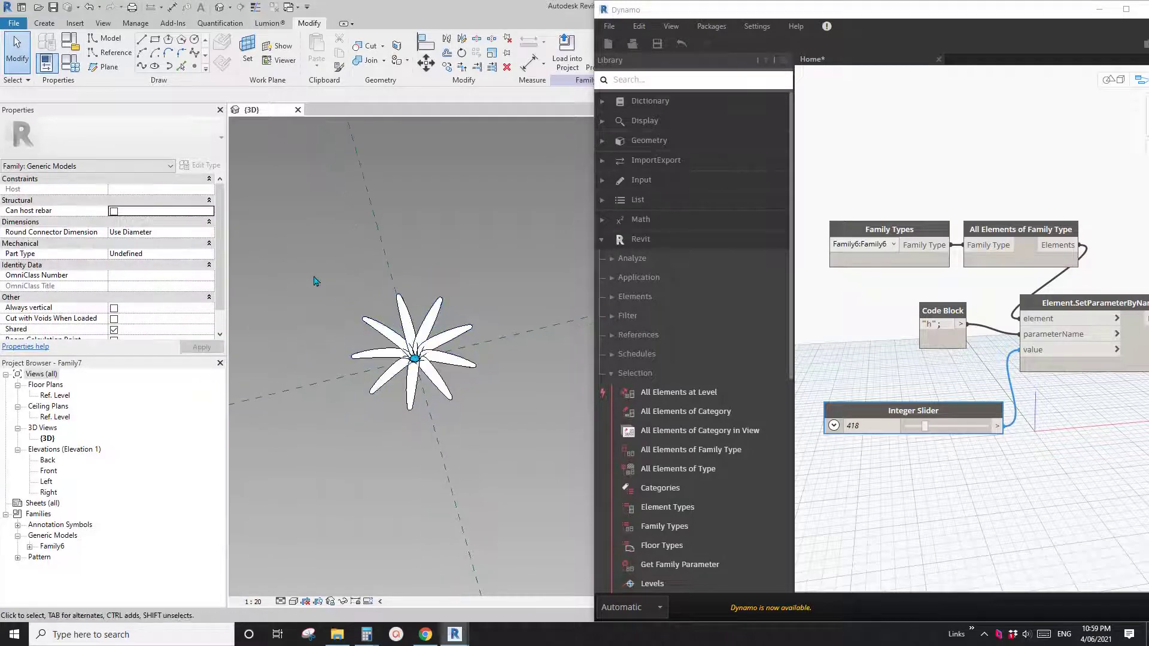
Step: Copy the whole flower three times to form a two-by-two cluster of flowers
left_click_drag(316, 274, 522, 449)
key("c")
key("o")
left_click(527, 343)
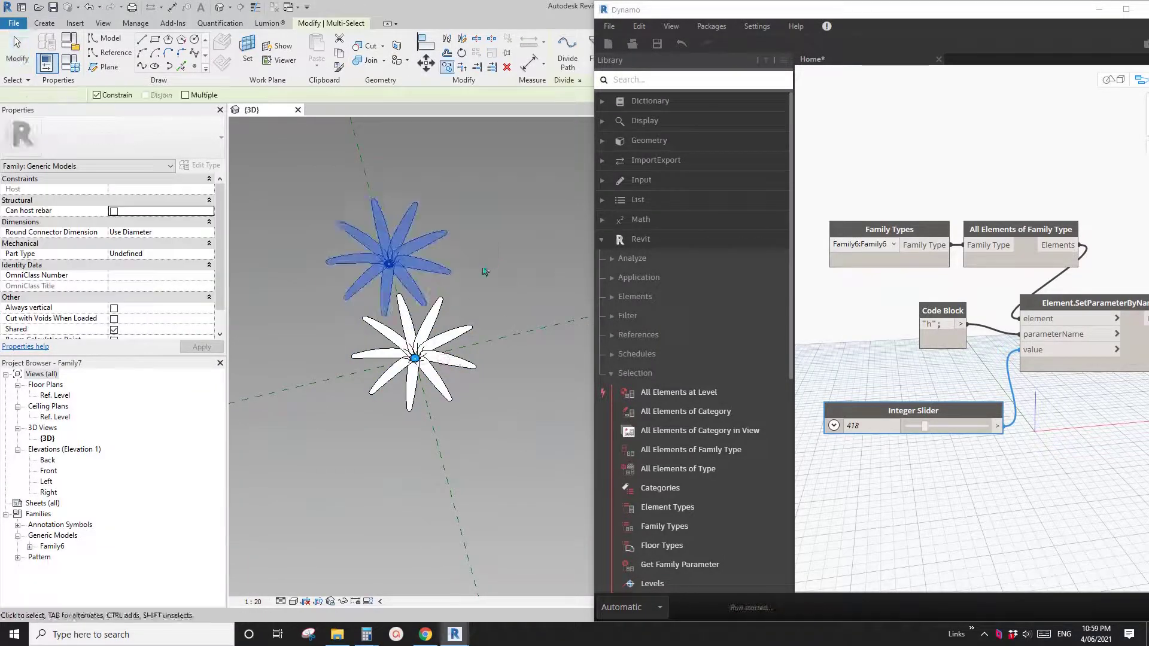
middle_click_drag(507, 244, 506, 274)
left_click(506, 275)
left_click(506, 273)
left_click(509, 276)
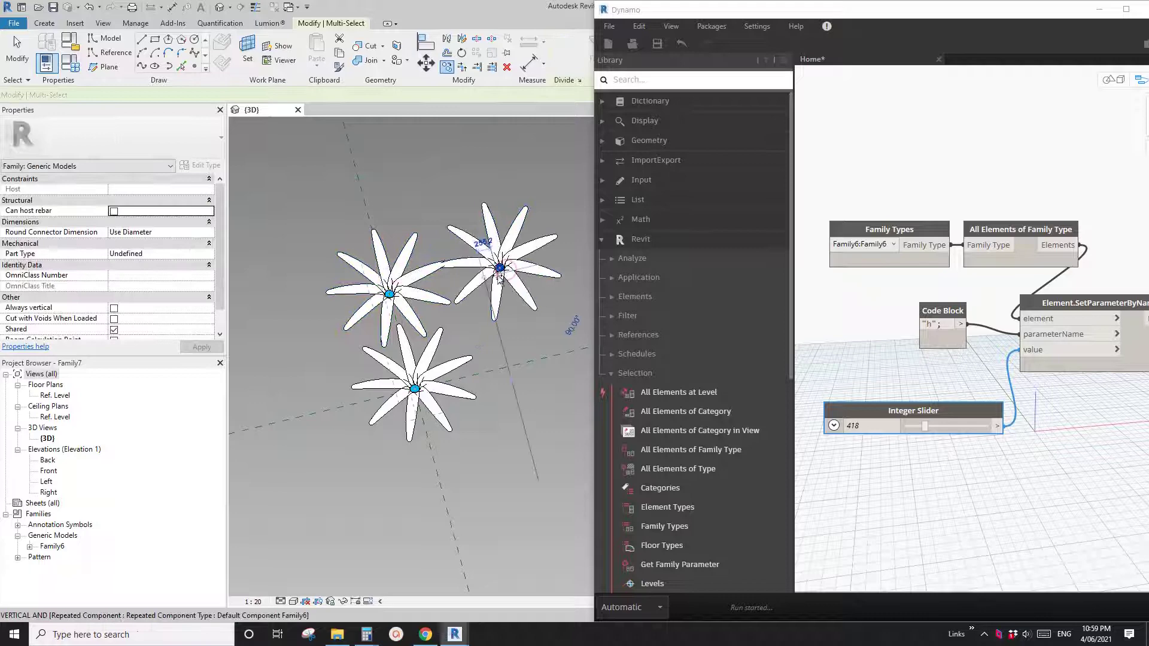
left_click(514, 373)
key("Escape")
key("Escape")
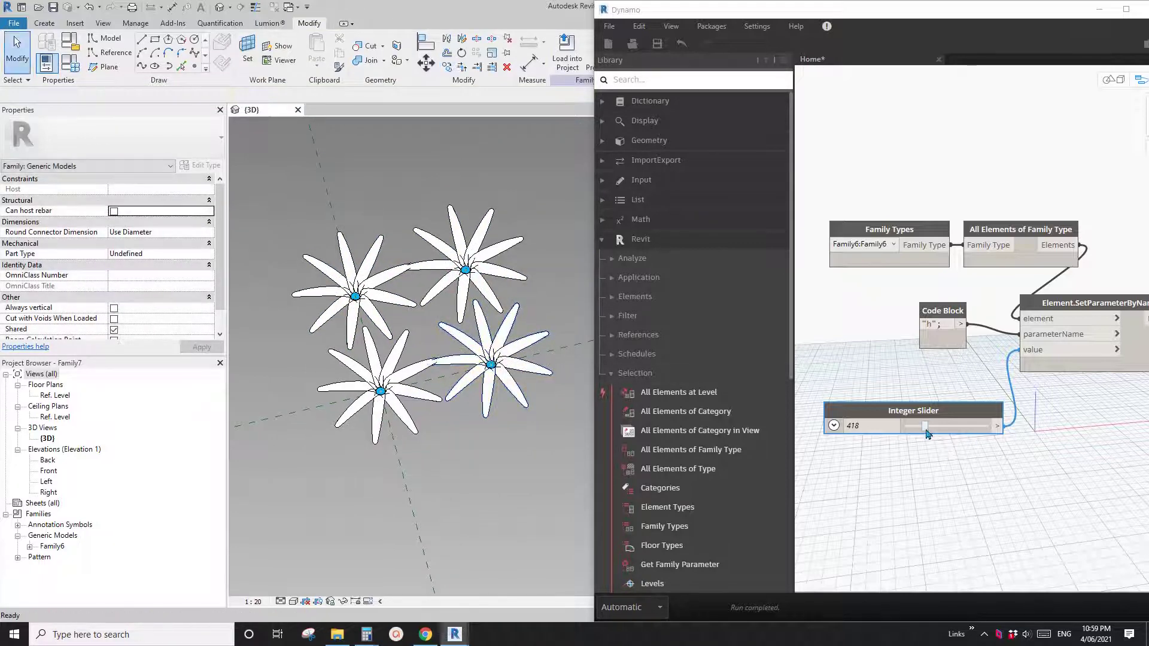
Step: Vary the height slider to drive all four flowers together, settle on 498, and inspect the petals from a lower angle
left_click_drag(925, 426, 953, 431)
middle_click_drag(491, 365, 472, 315, "shift")
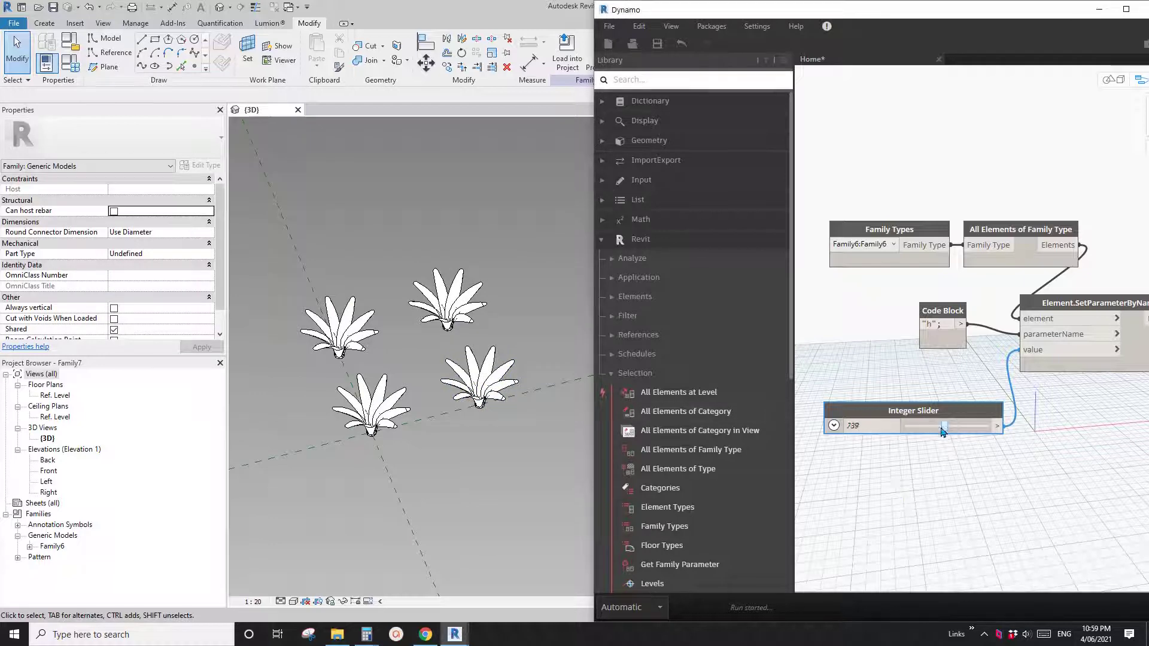
mouse_move(951, 426)
left_mouse_down()
mouse_move(938, 431)
mouse_move(986, 431)
mouse_move(932, 435)
left_mouse_up()
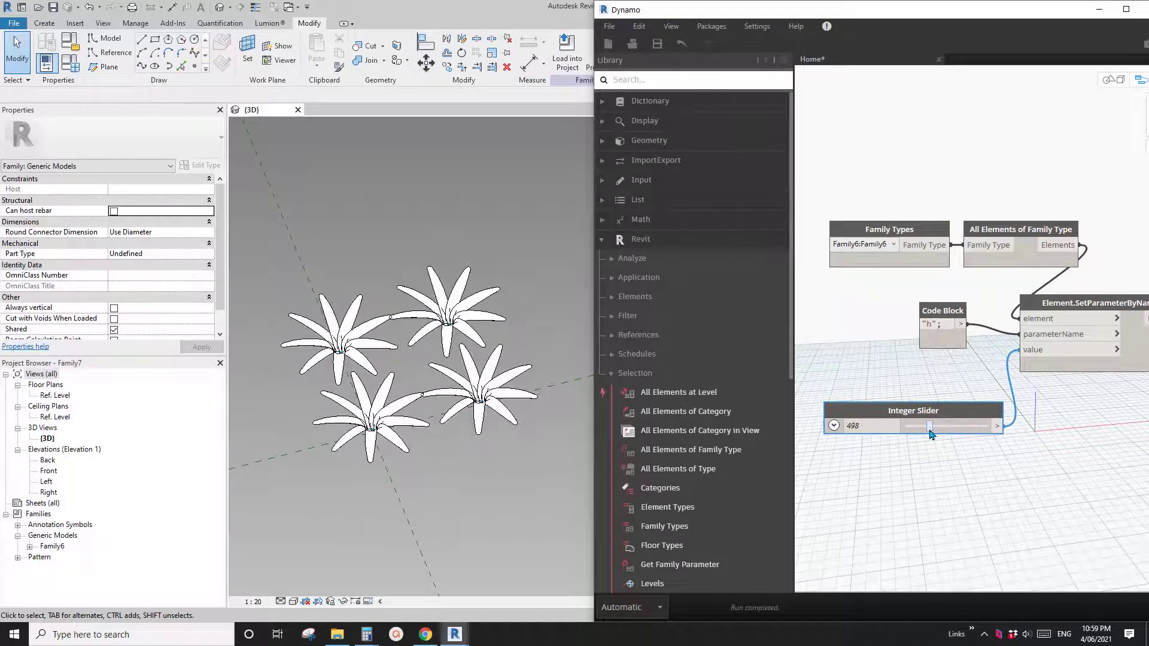
scroll(435, 389, "up", 5)
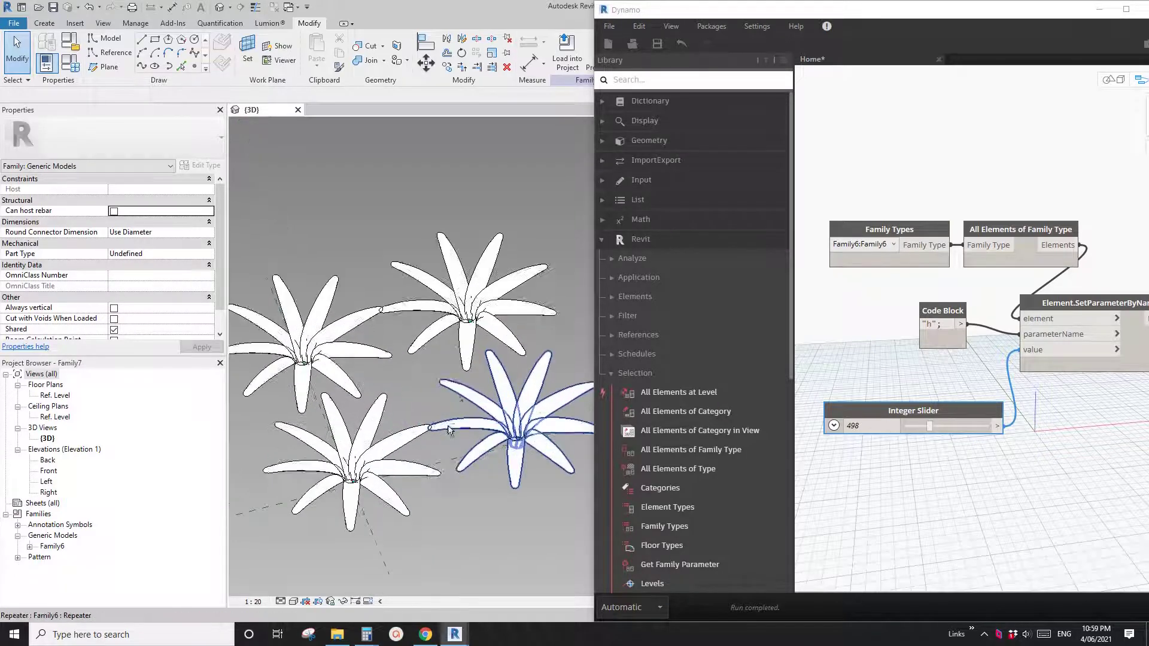
middle_click_drag(460, 413, 482, 371, "shift")
scroll(461, 373, "down", 2)
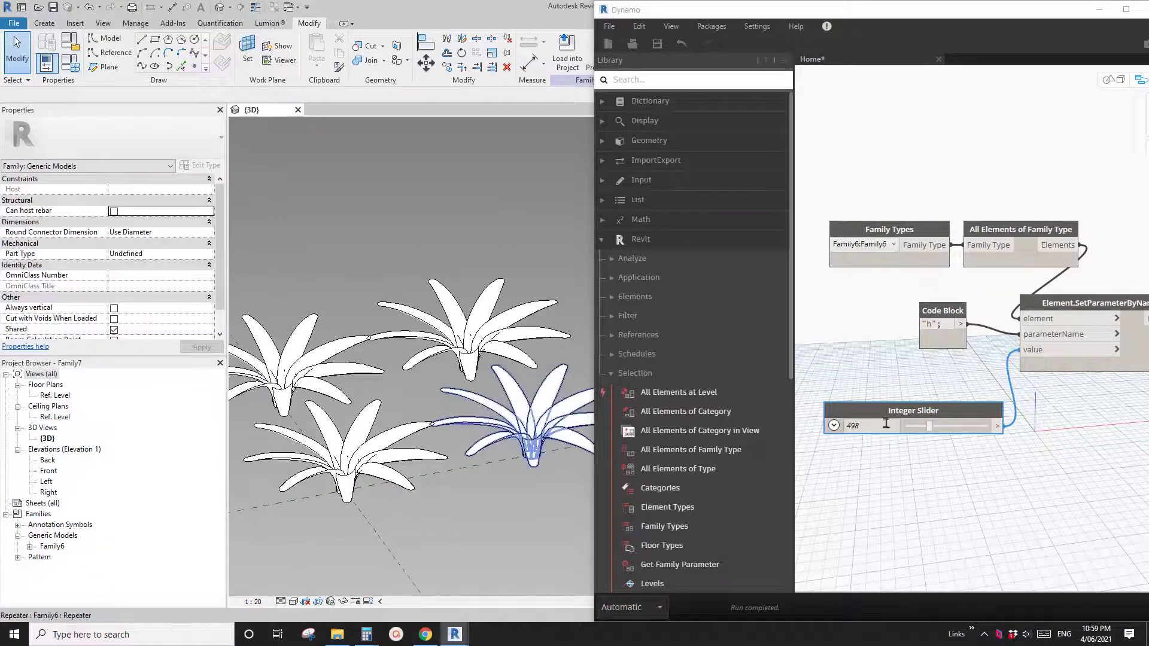